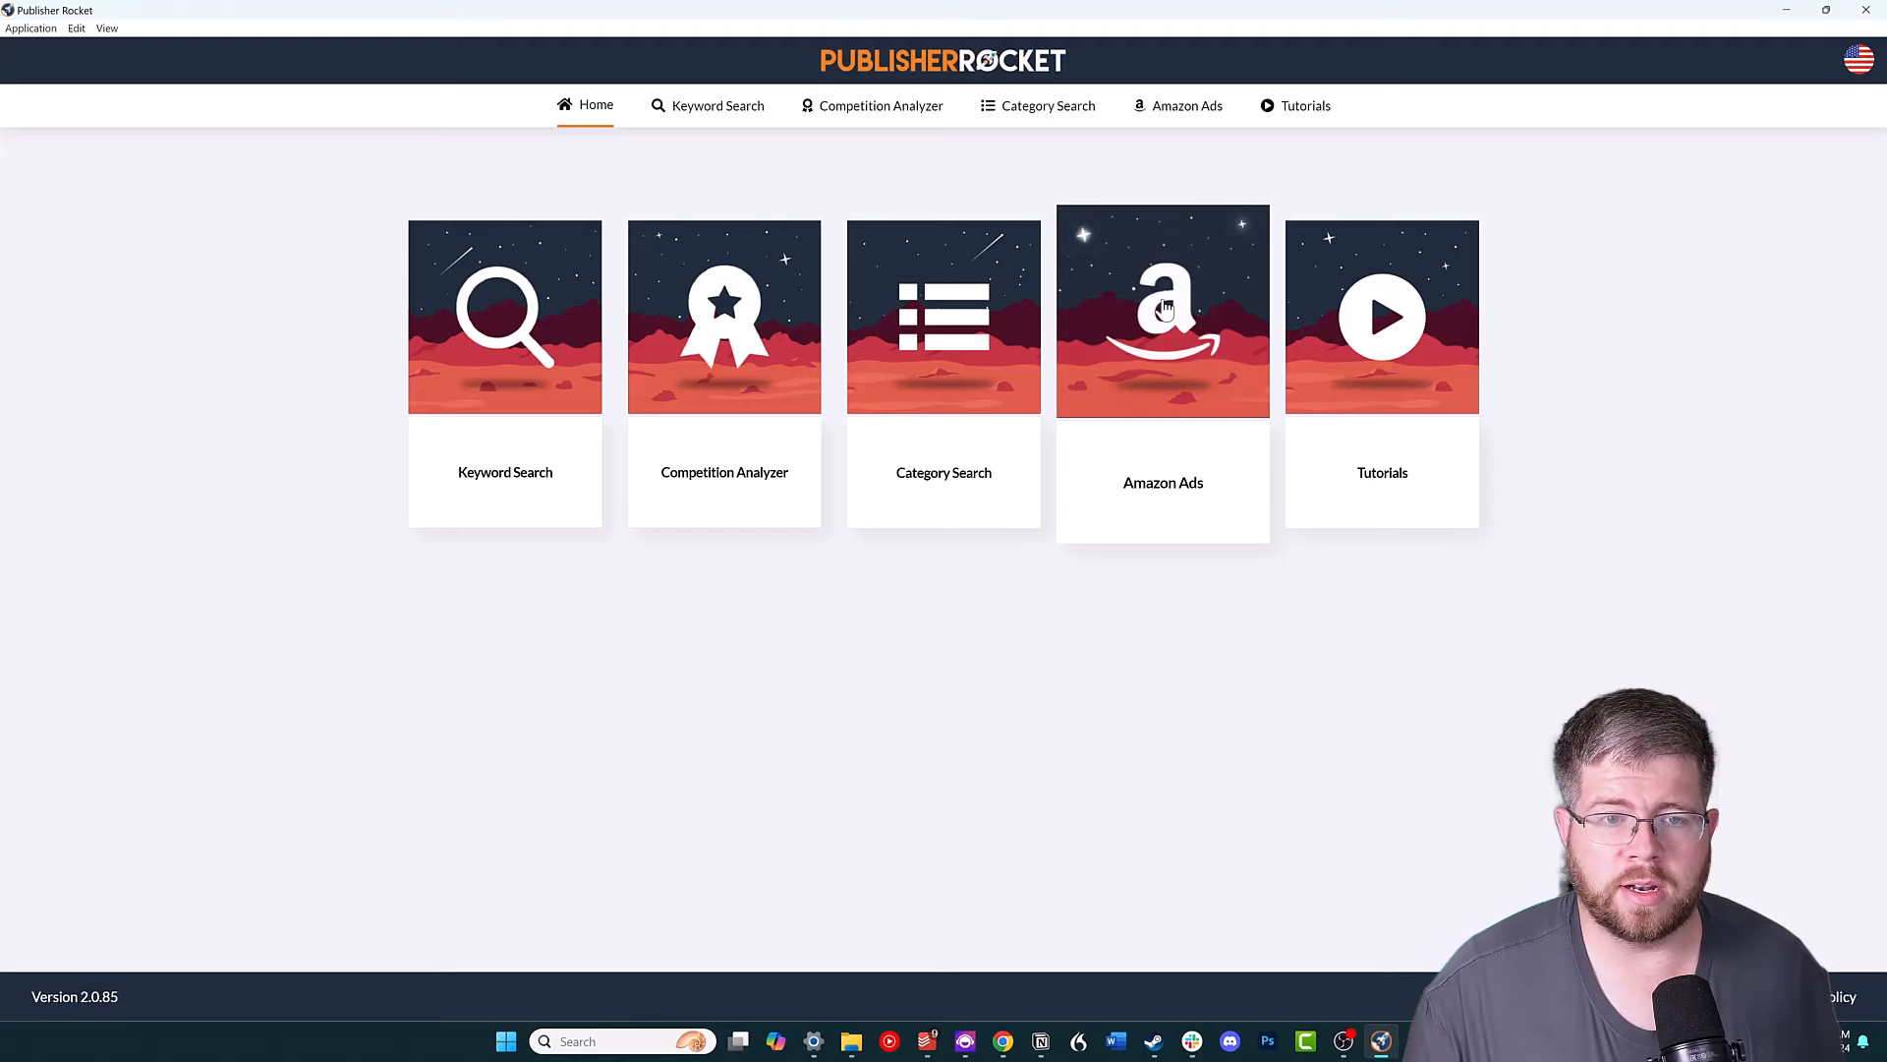
Start a new Amazon Ads project and switch to the browser showing the book's Amazon page.
{"action": "left_click", "coordinate": [1164, 311]}
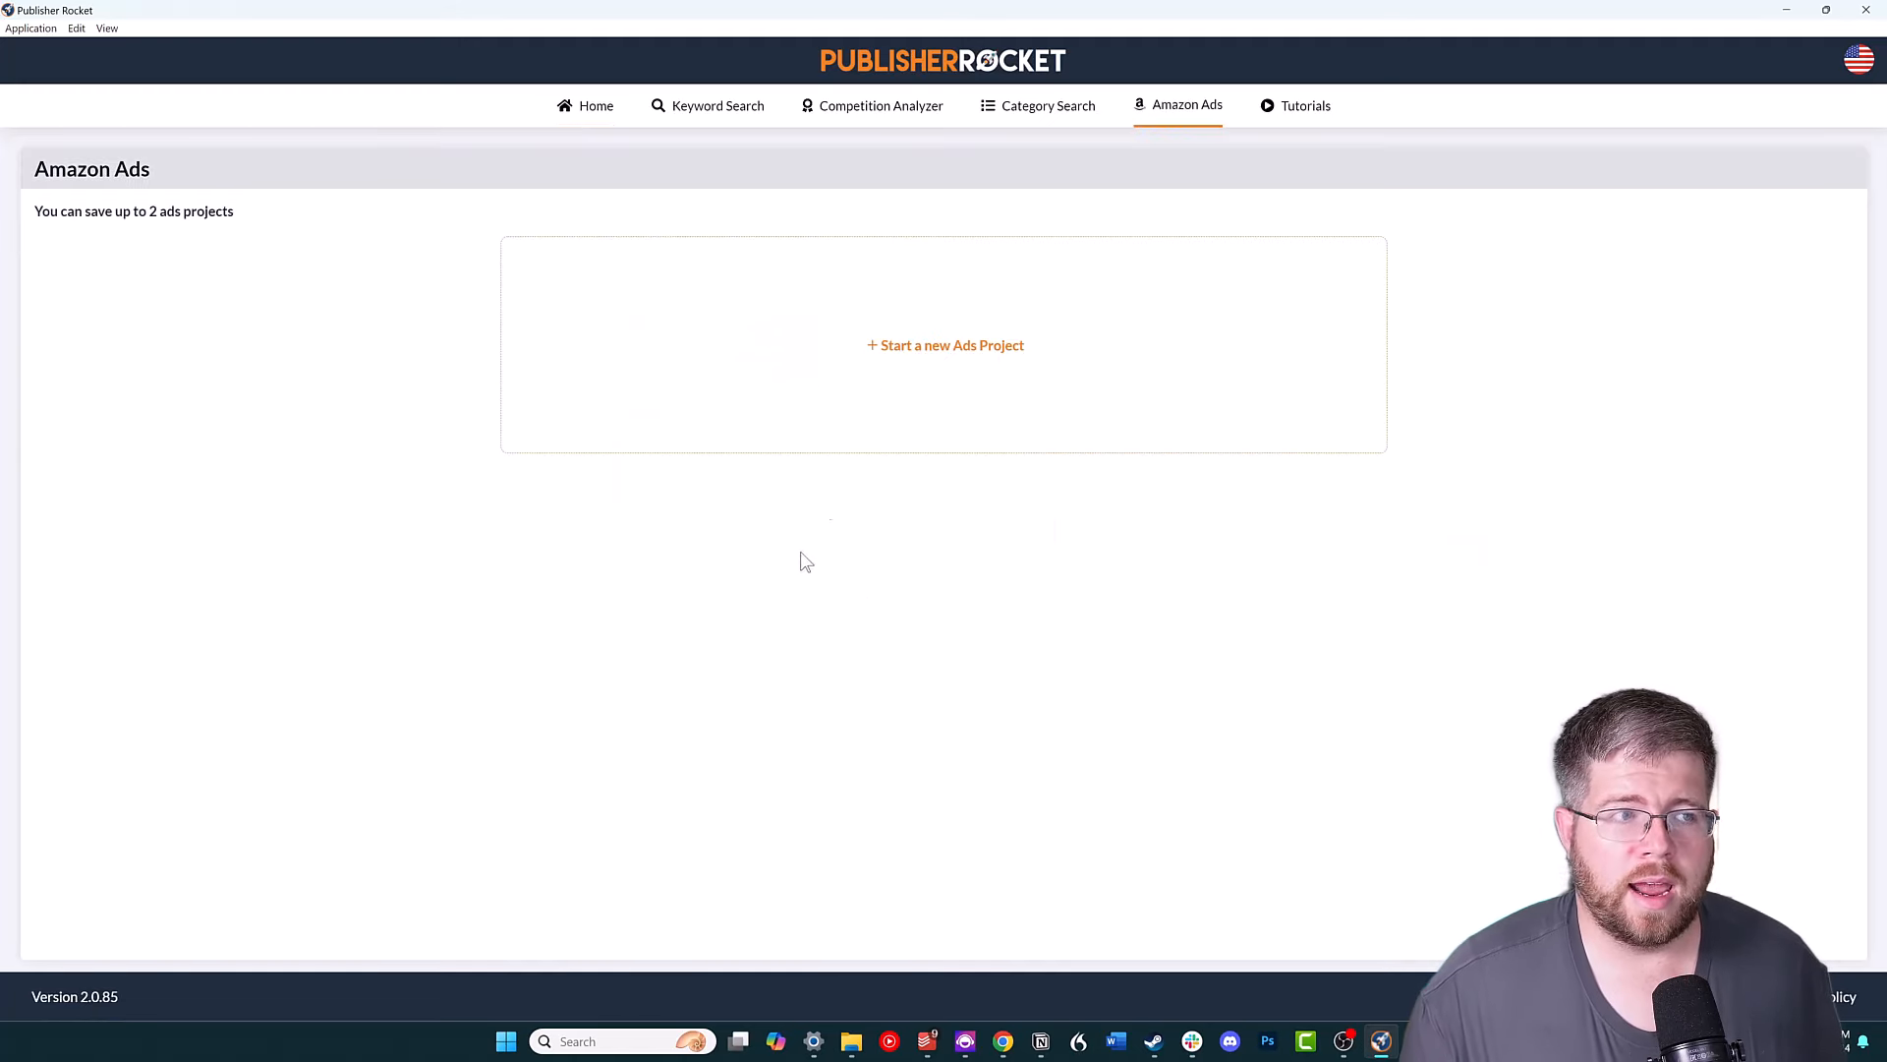
{"action": "left_click", "coordinate": [973, 361]}
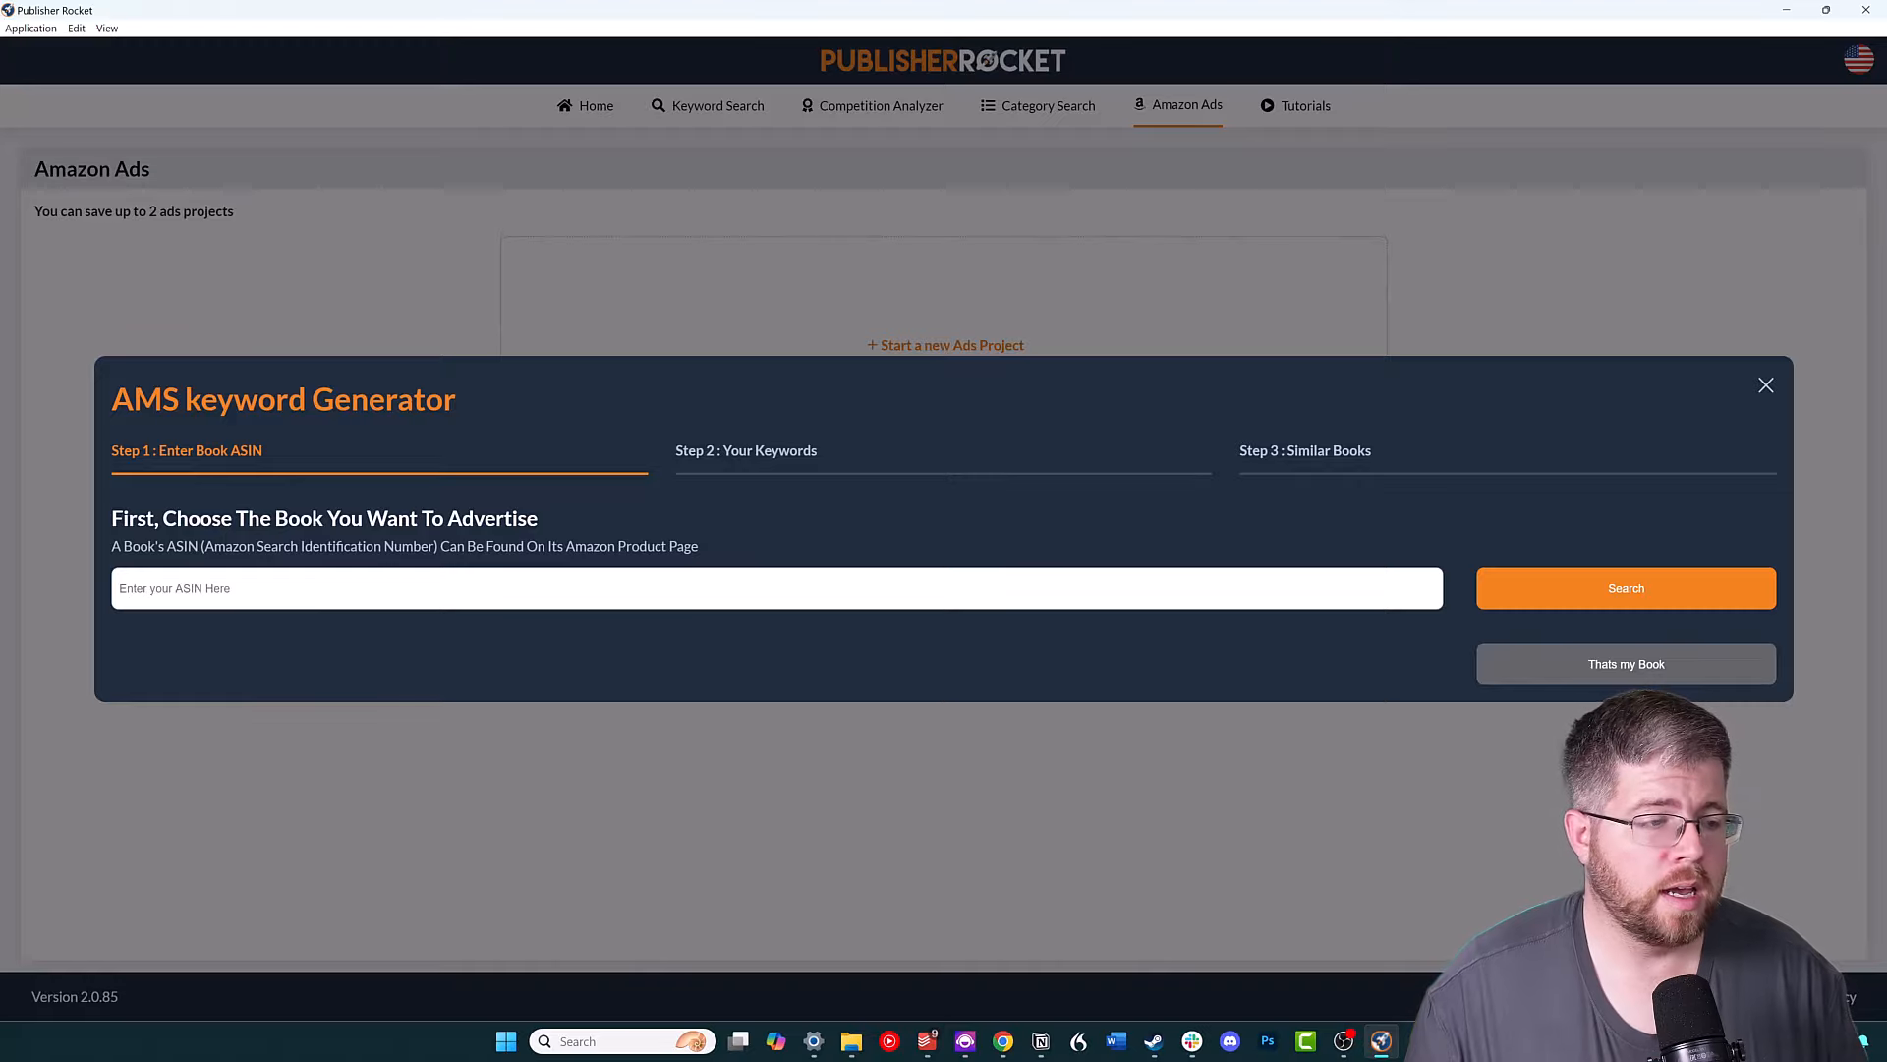
{"action": "left_click", "coordinate": [1786, 10]}
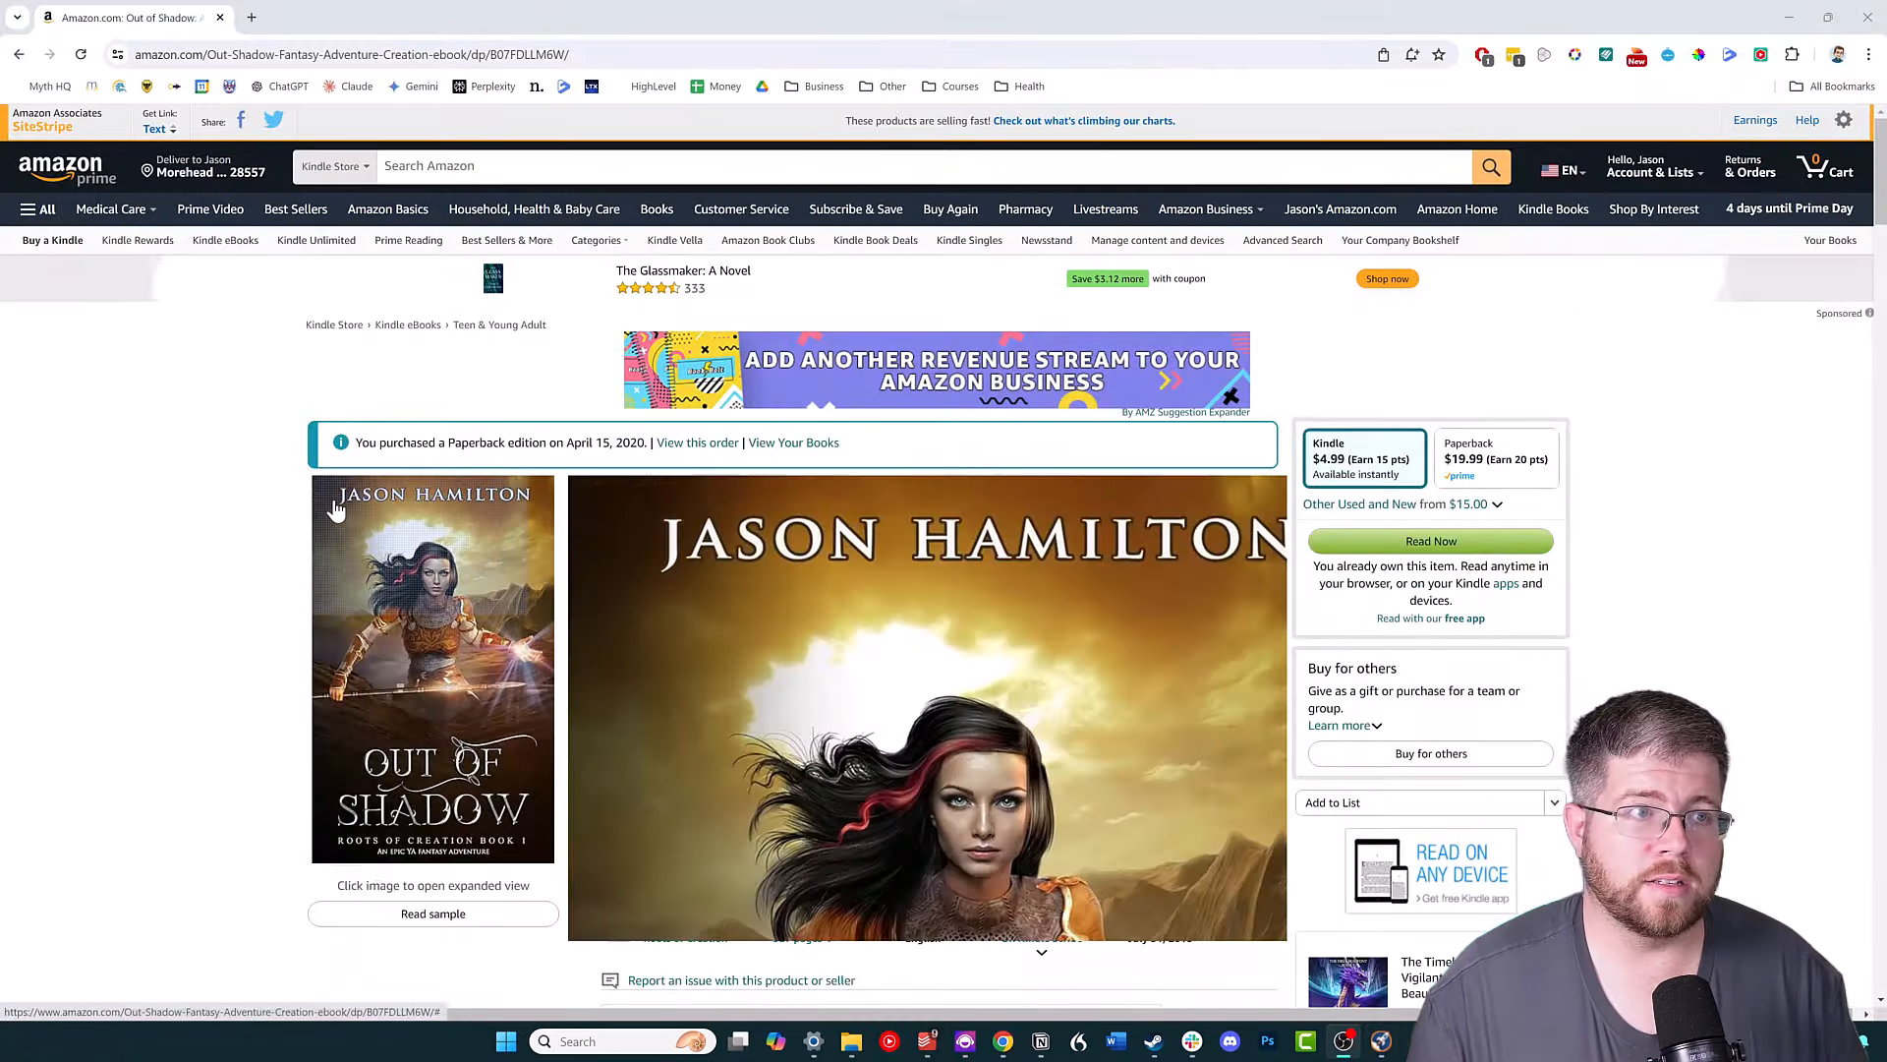
Copy the ASIN B07FDLLM6W from the product details of Out of Shadow.
{"action": "scroll", "coordinate": [236, 688], "scroll_direction": "down", "scroll_amount": 1}
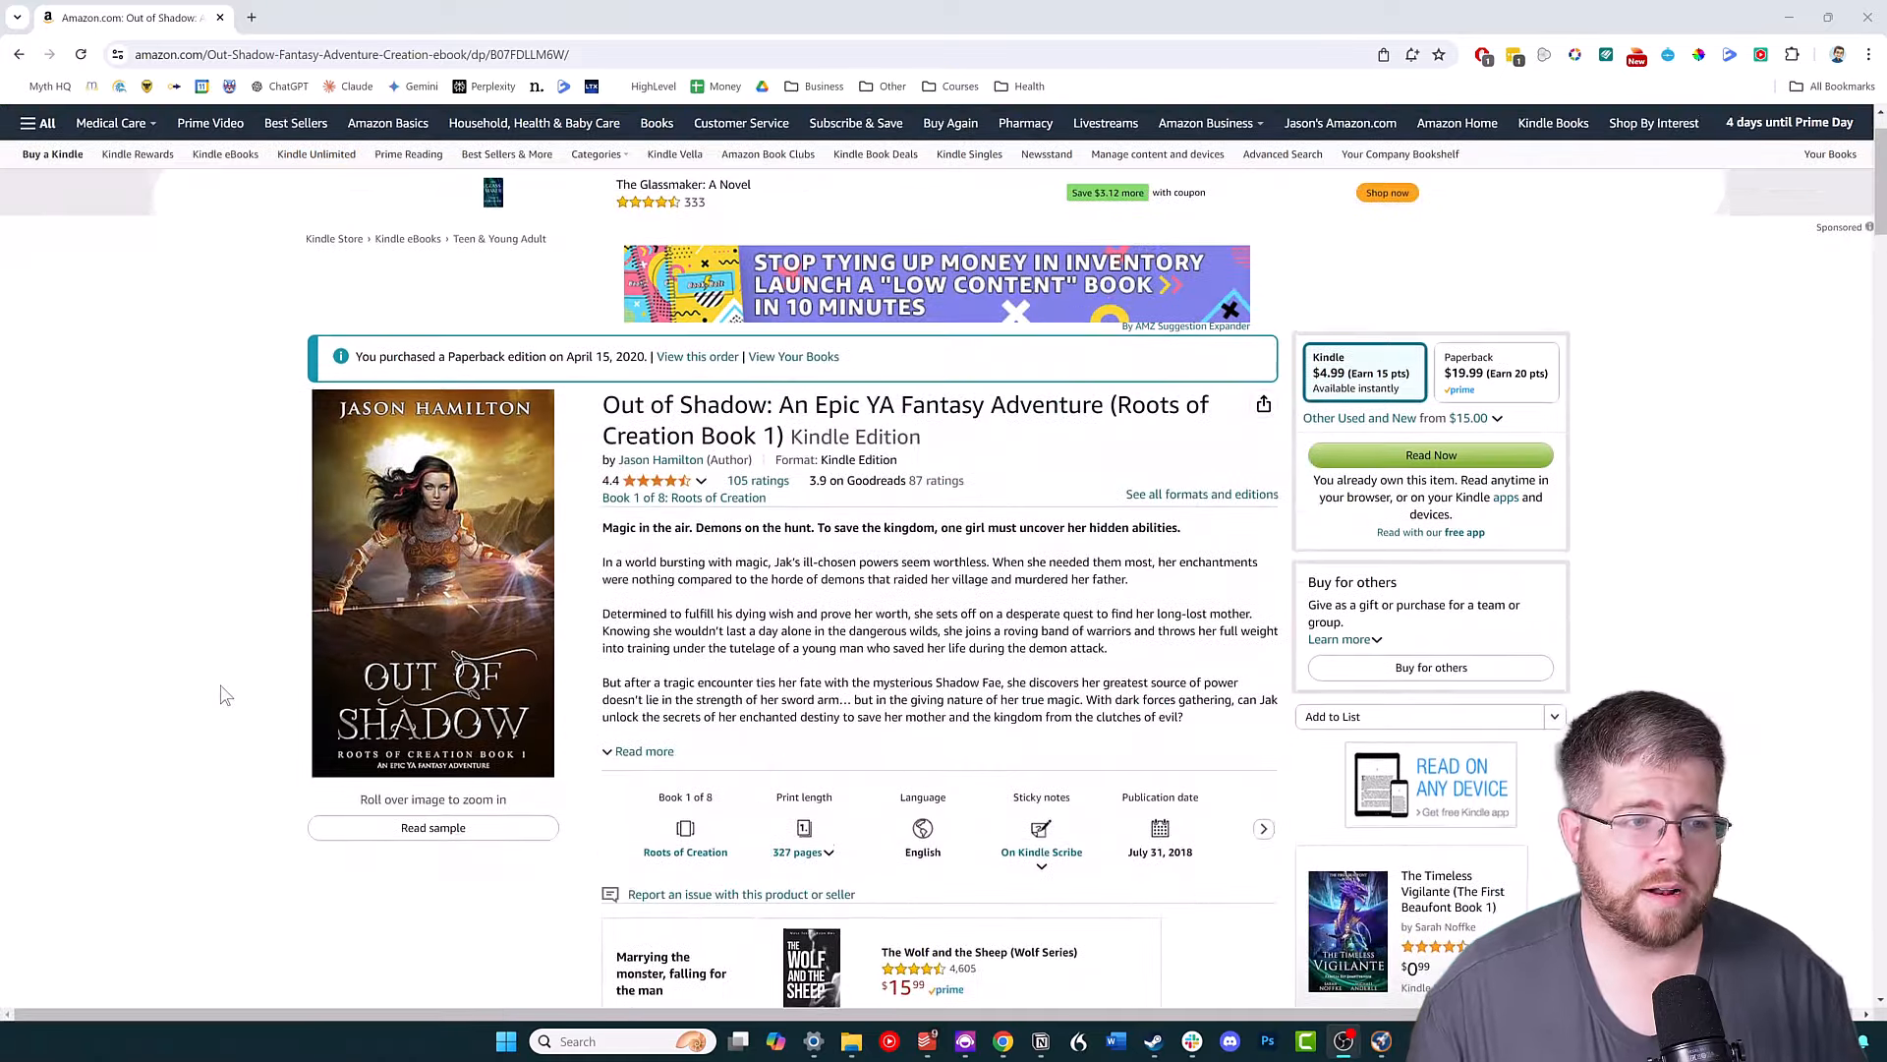
{"action": "scroll", "coordinate": [224, 695], "scroll_direction": "up", "scroll_amount": 1}
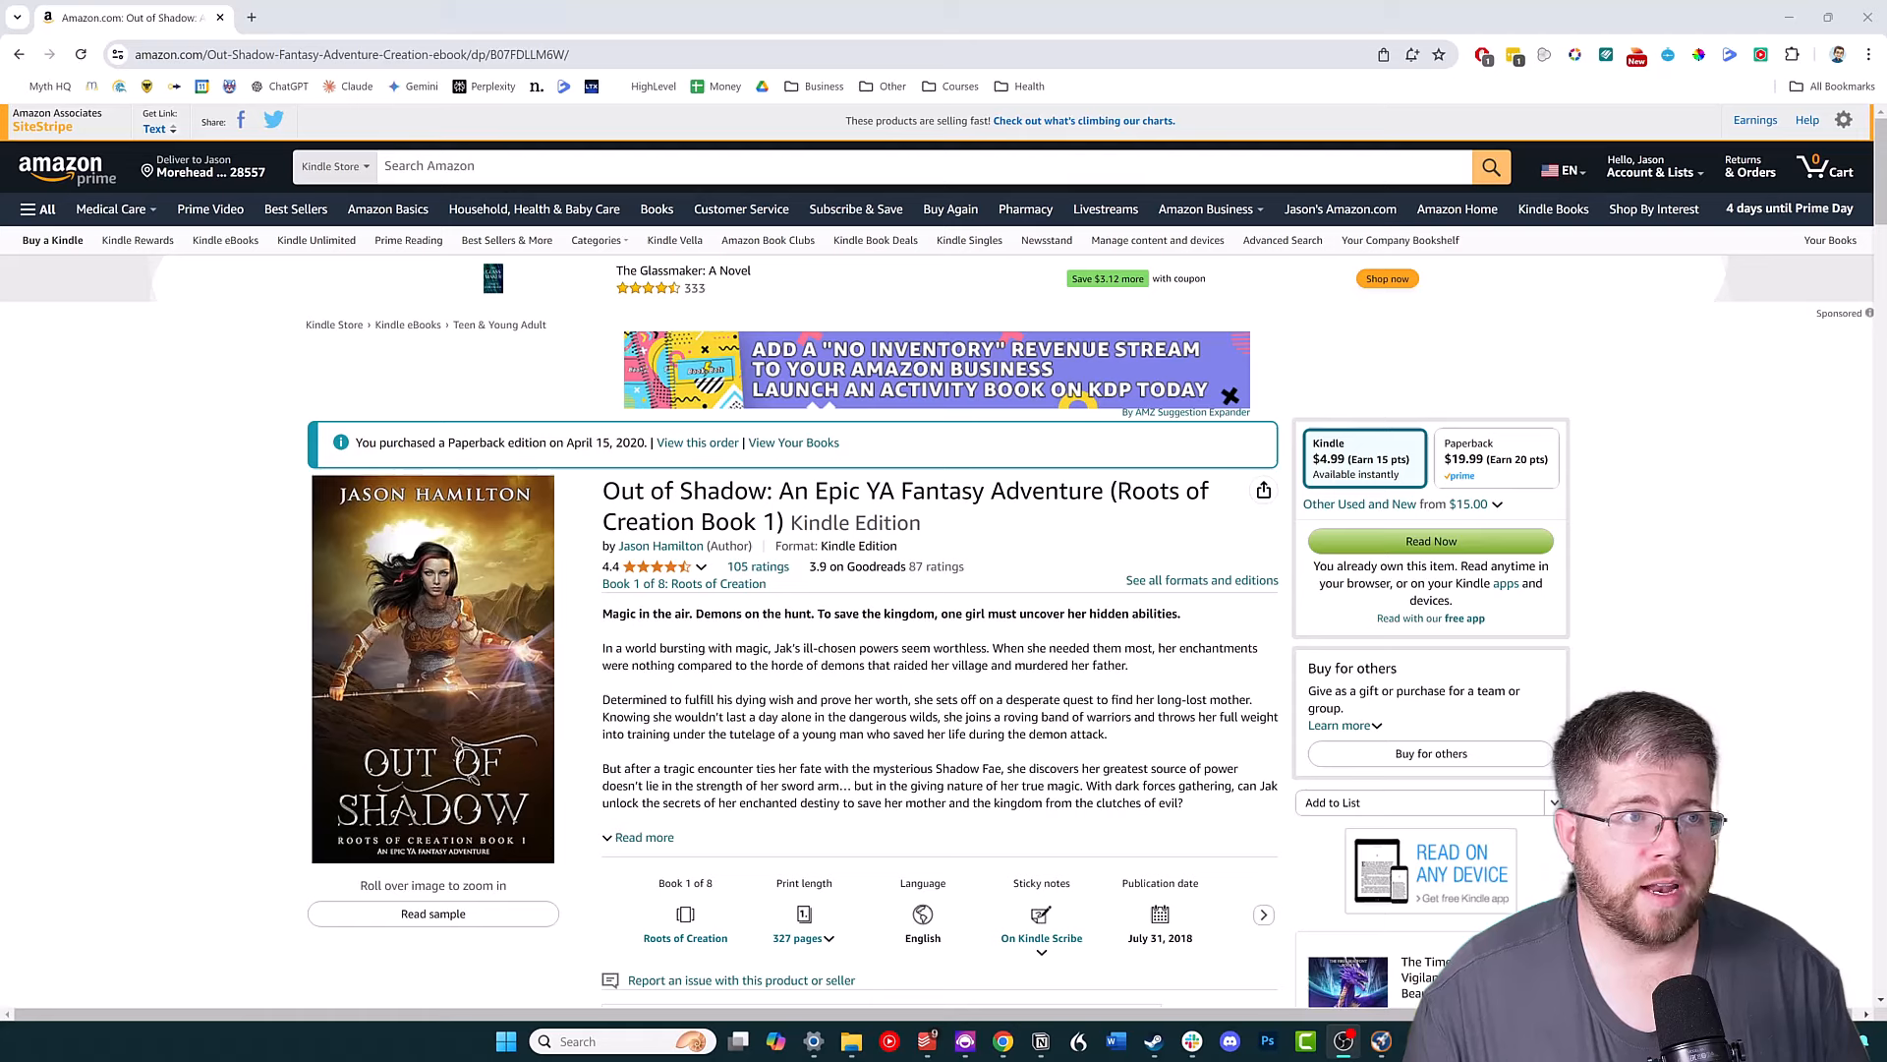
{"action": "double_click", "coordinate": [531, 55]}
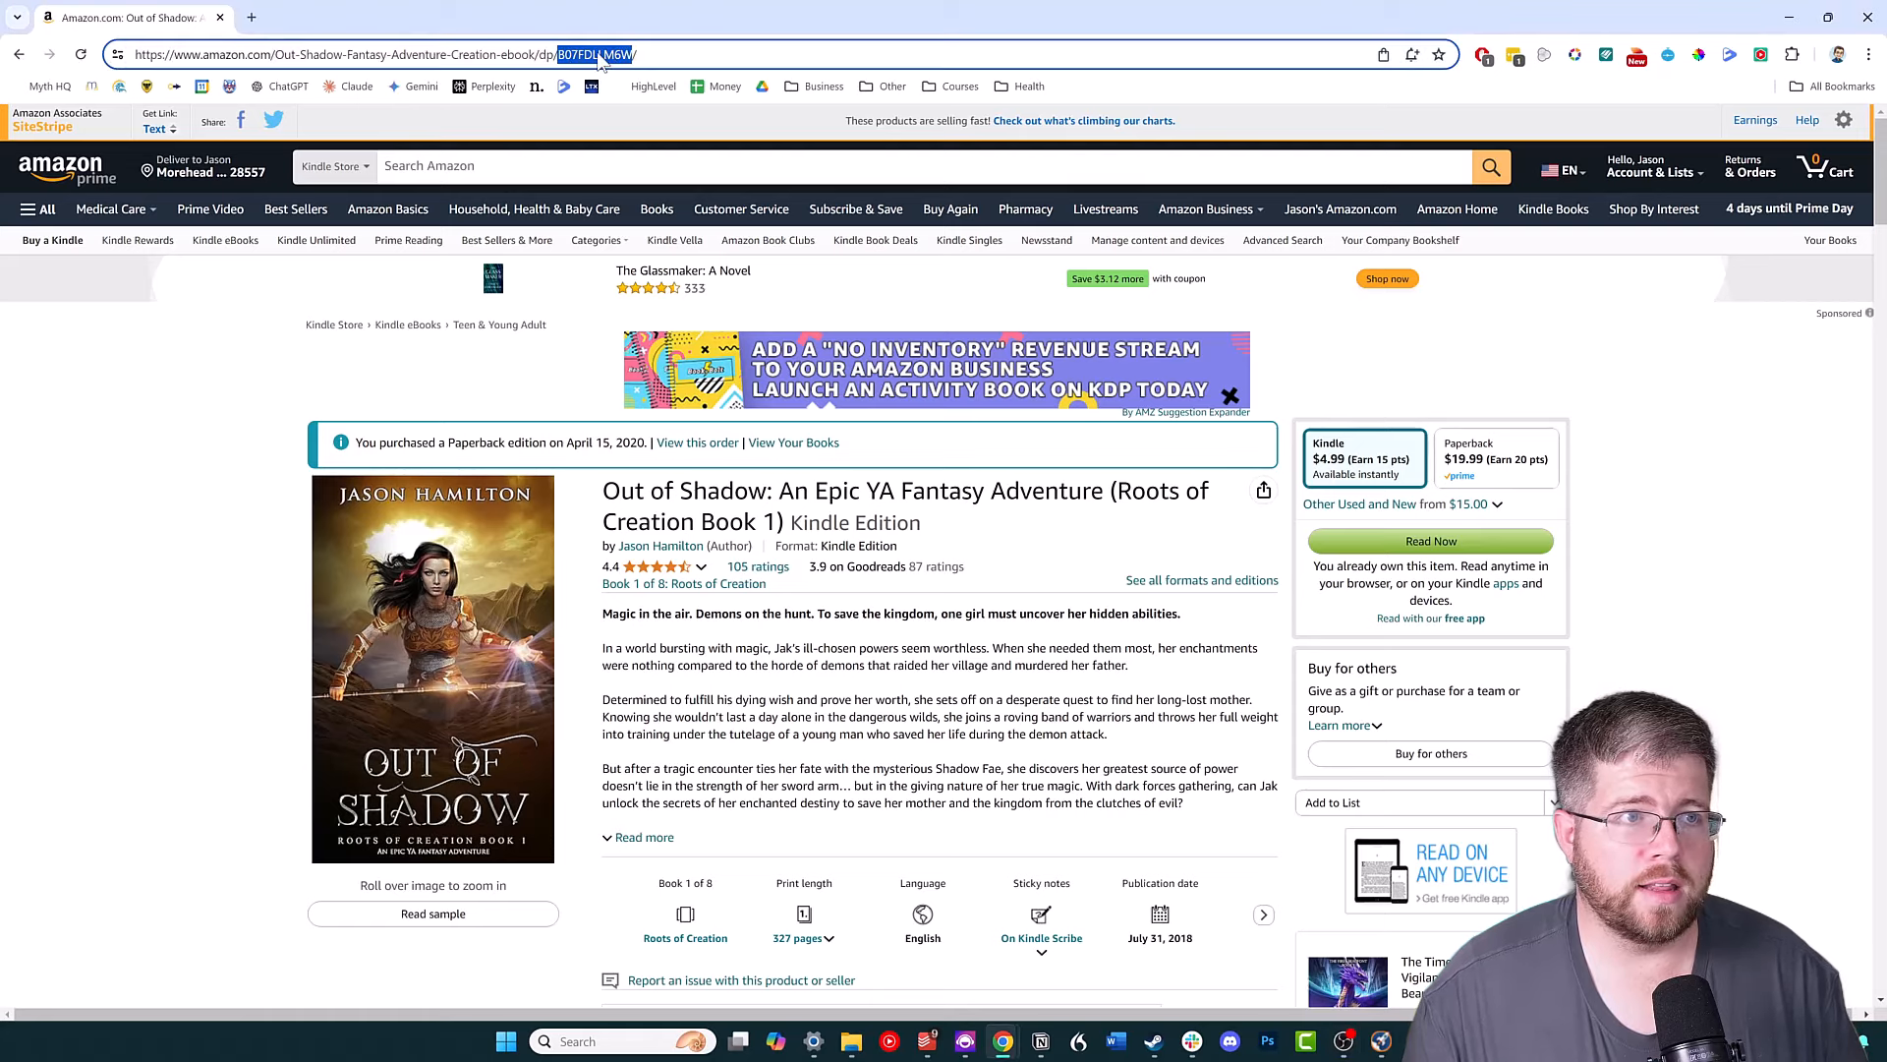
{"action": "scroll", "coordinate": [393, 128], "scroll_direction": "down", "scroll_amount": 15}
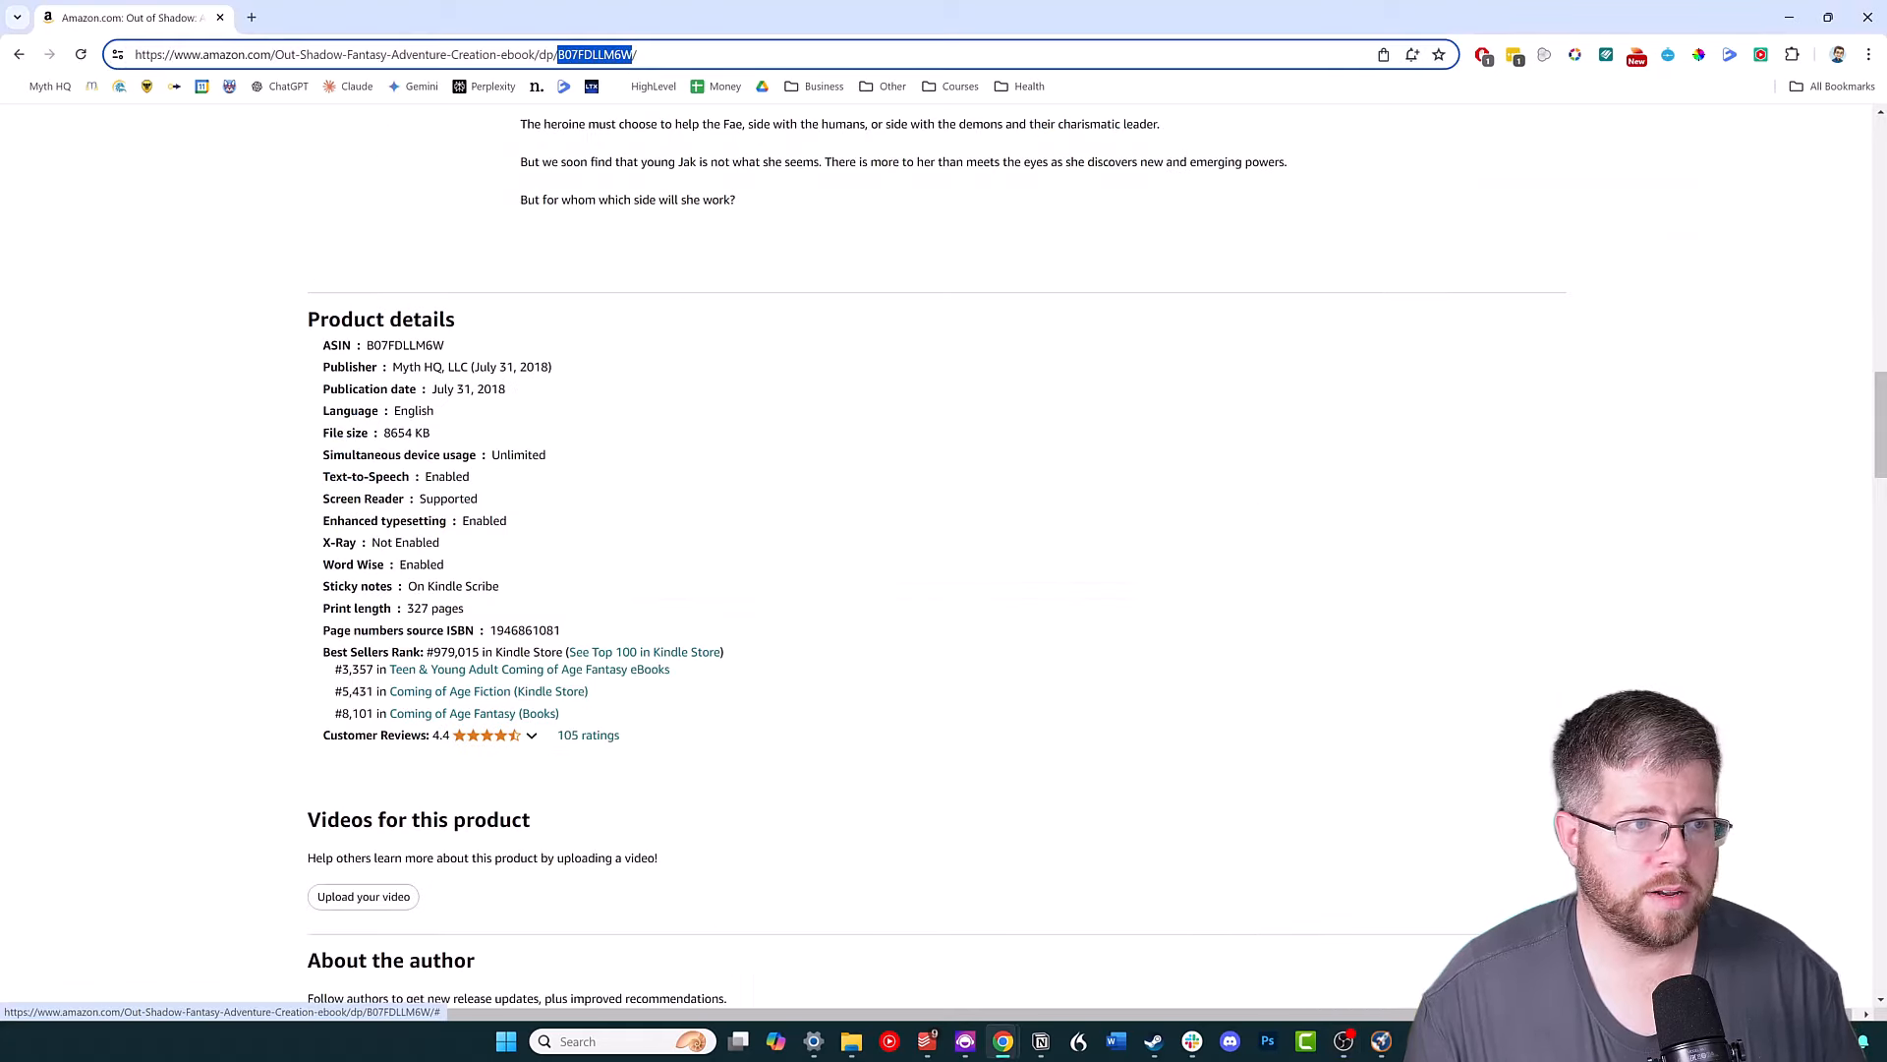
{"action": "left_click_drag", "start_coordinate": [367, 345], "coordinate": [460, 349]}
{"action": "key", "text": "ctrl+c"}
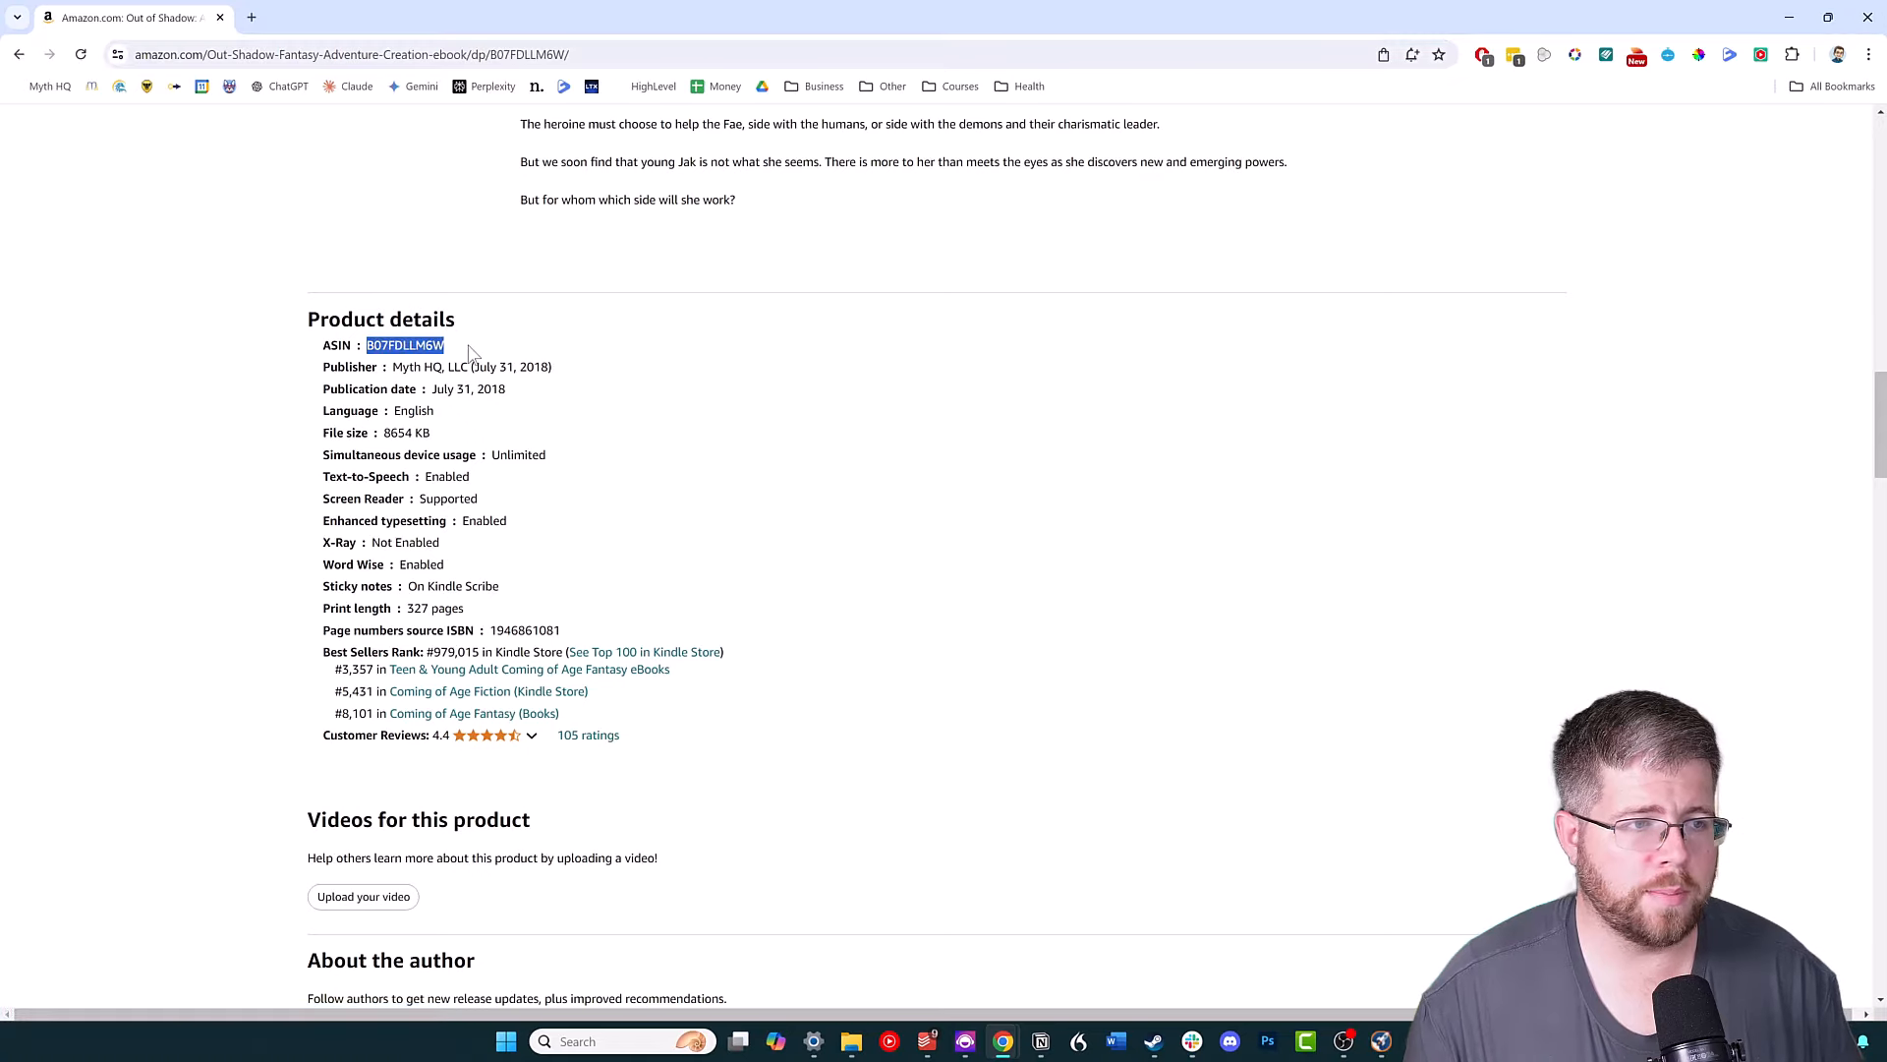
Examine the Out of Shadow page and the similar books under Customers Also Enjoyed, including the previous set of recommendations.
{"action": "scroll", "coordinate": [629, 671], "scroll_direction": "up", "scroll_amount": 10}
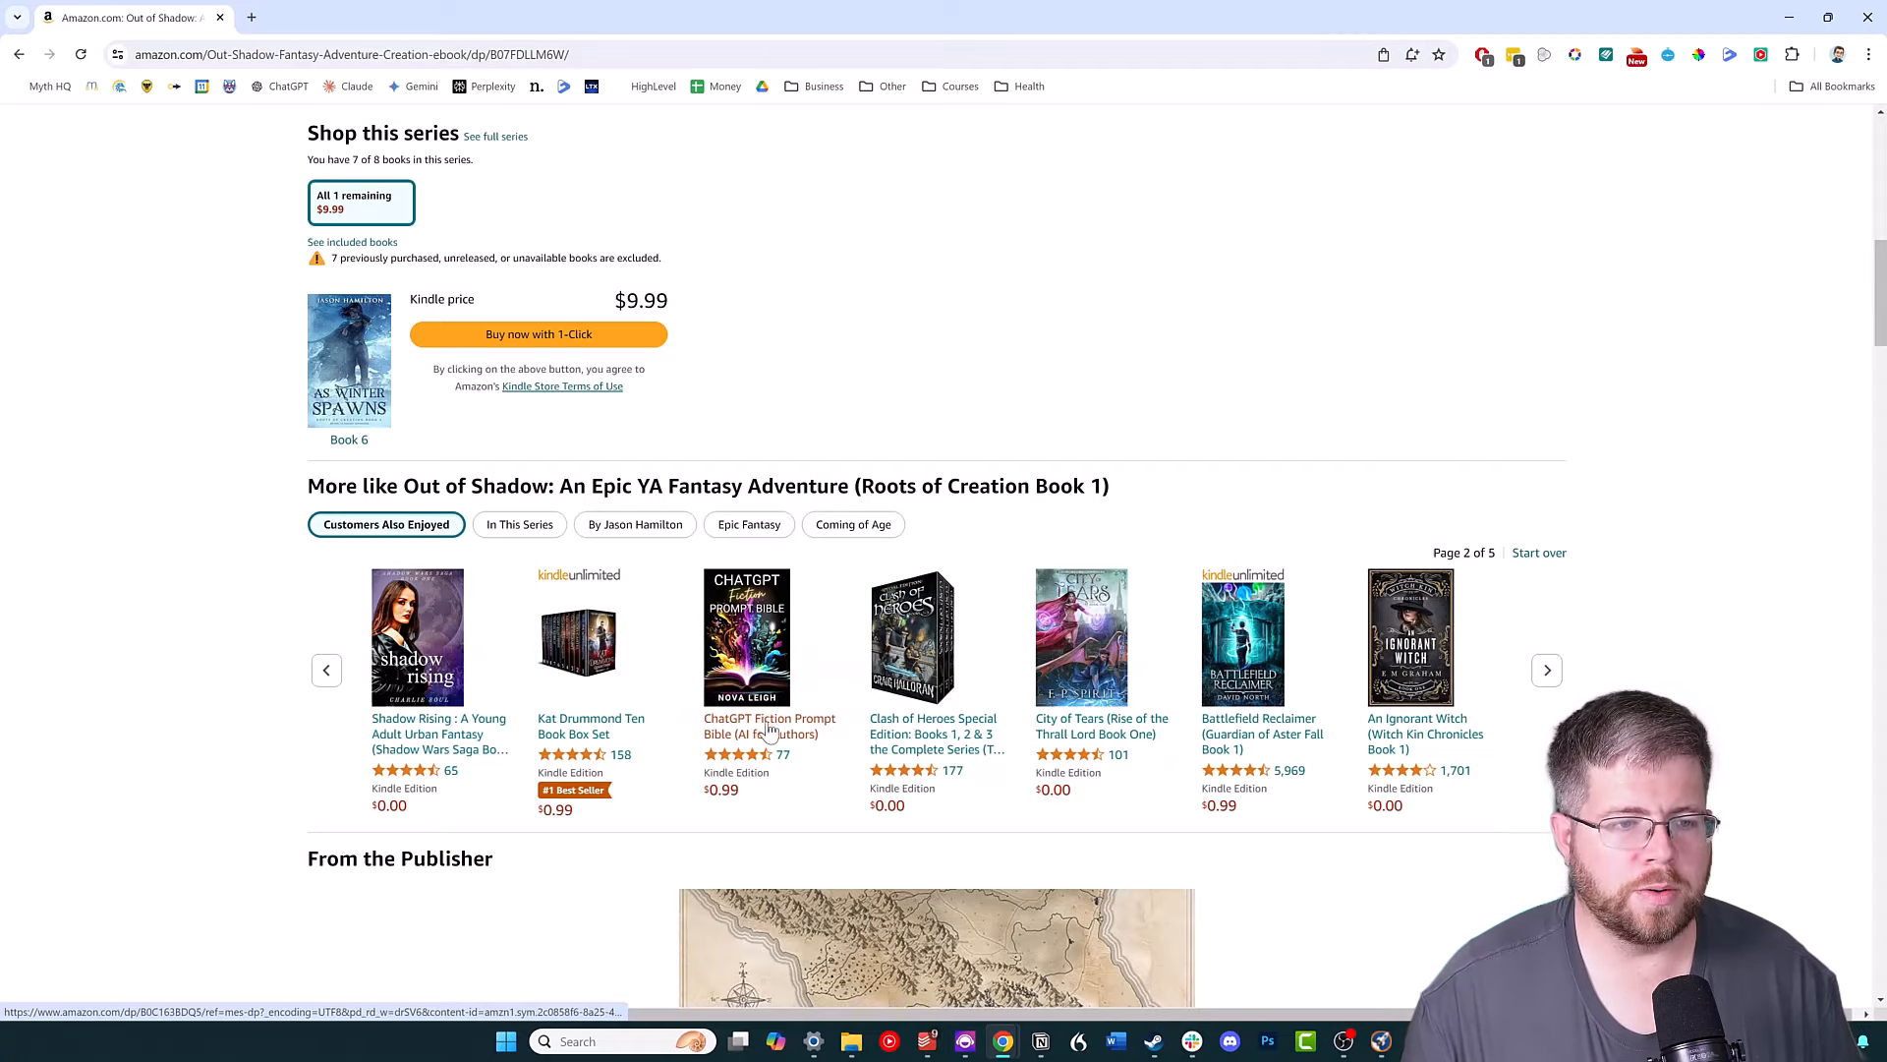
{"action": "scroll", "coordinate": [826, 698], "scroll_direction": "up", "scroll_amount": 10}
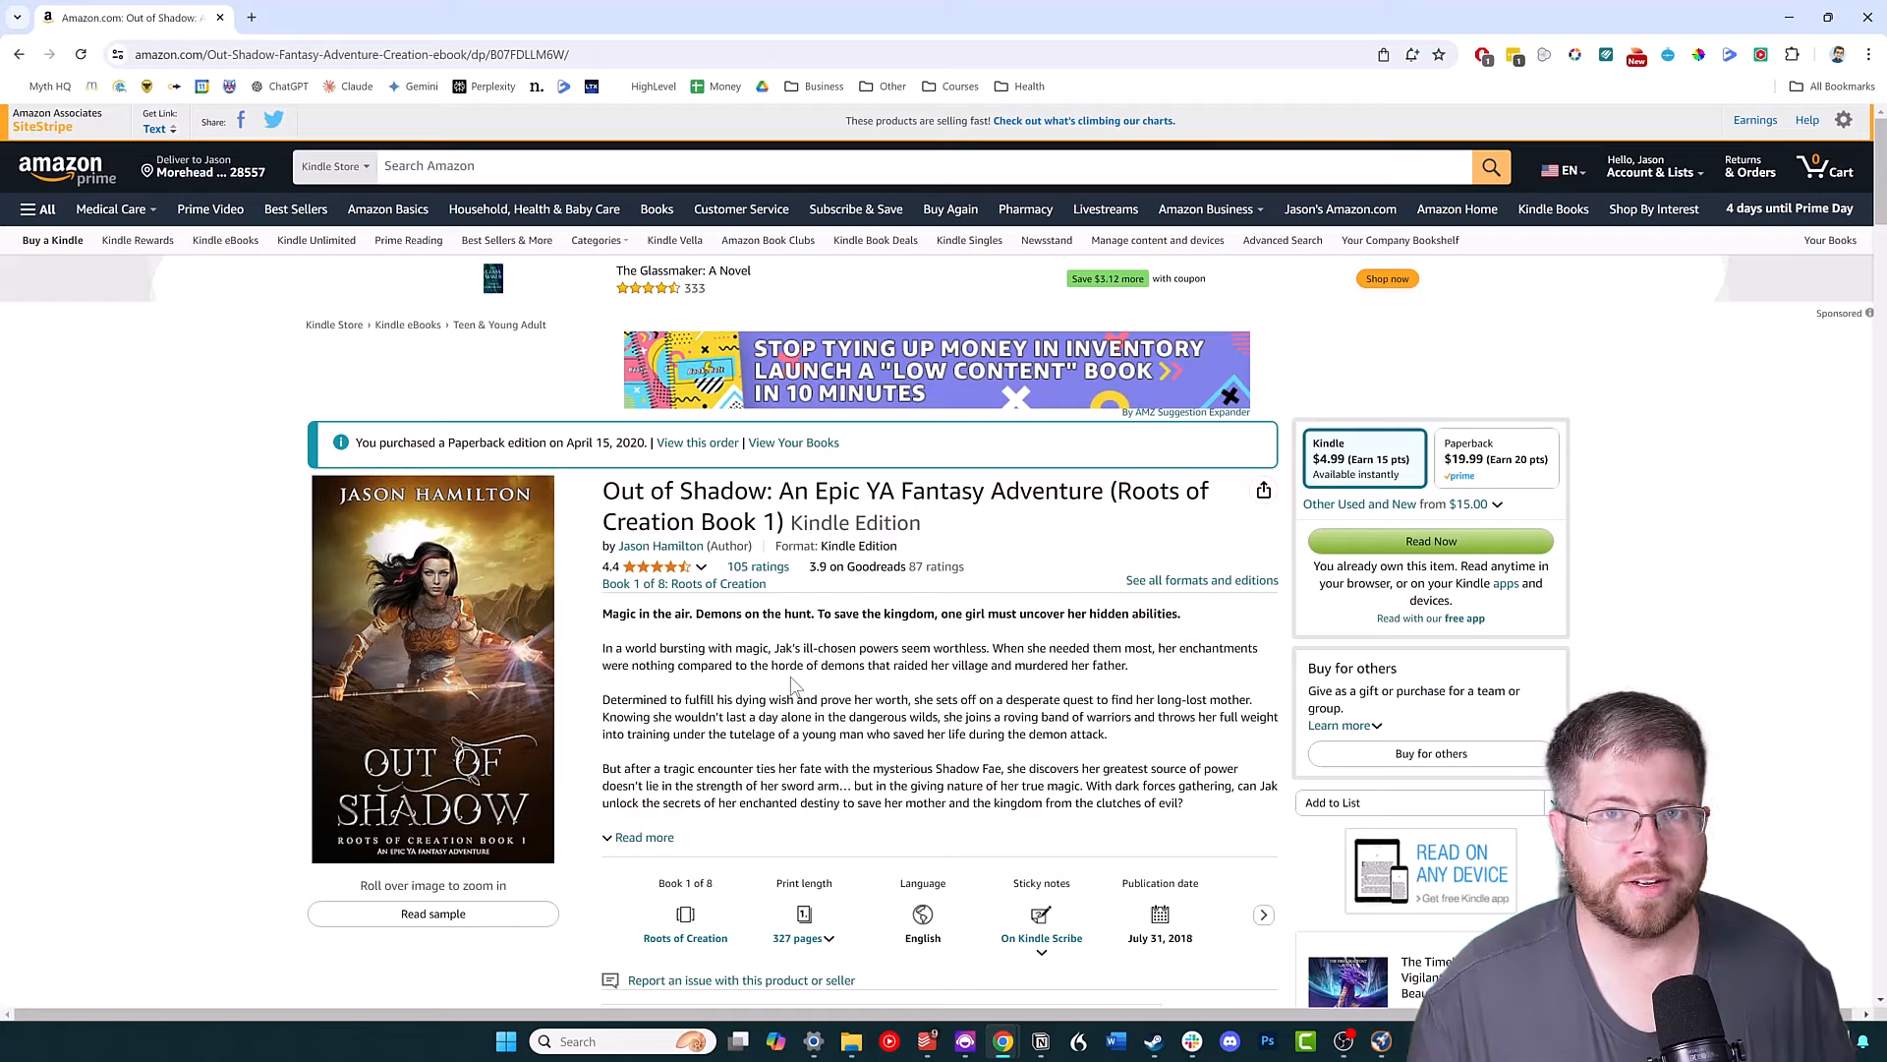
{"action": "scroll", "coordinate": [816, 703], "scroll_direction": "down", "scroll_amount": 7}
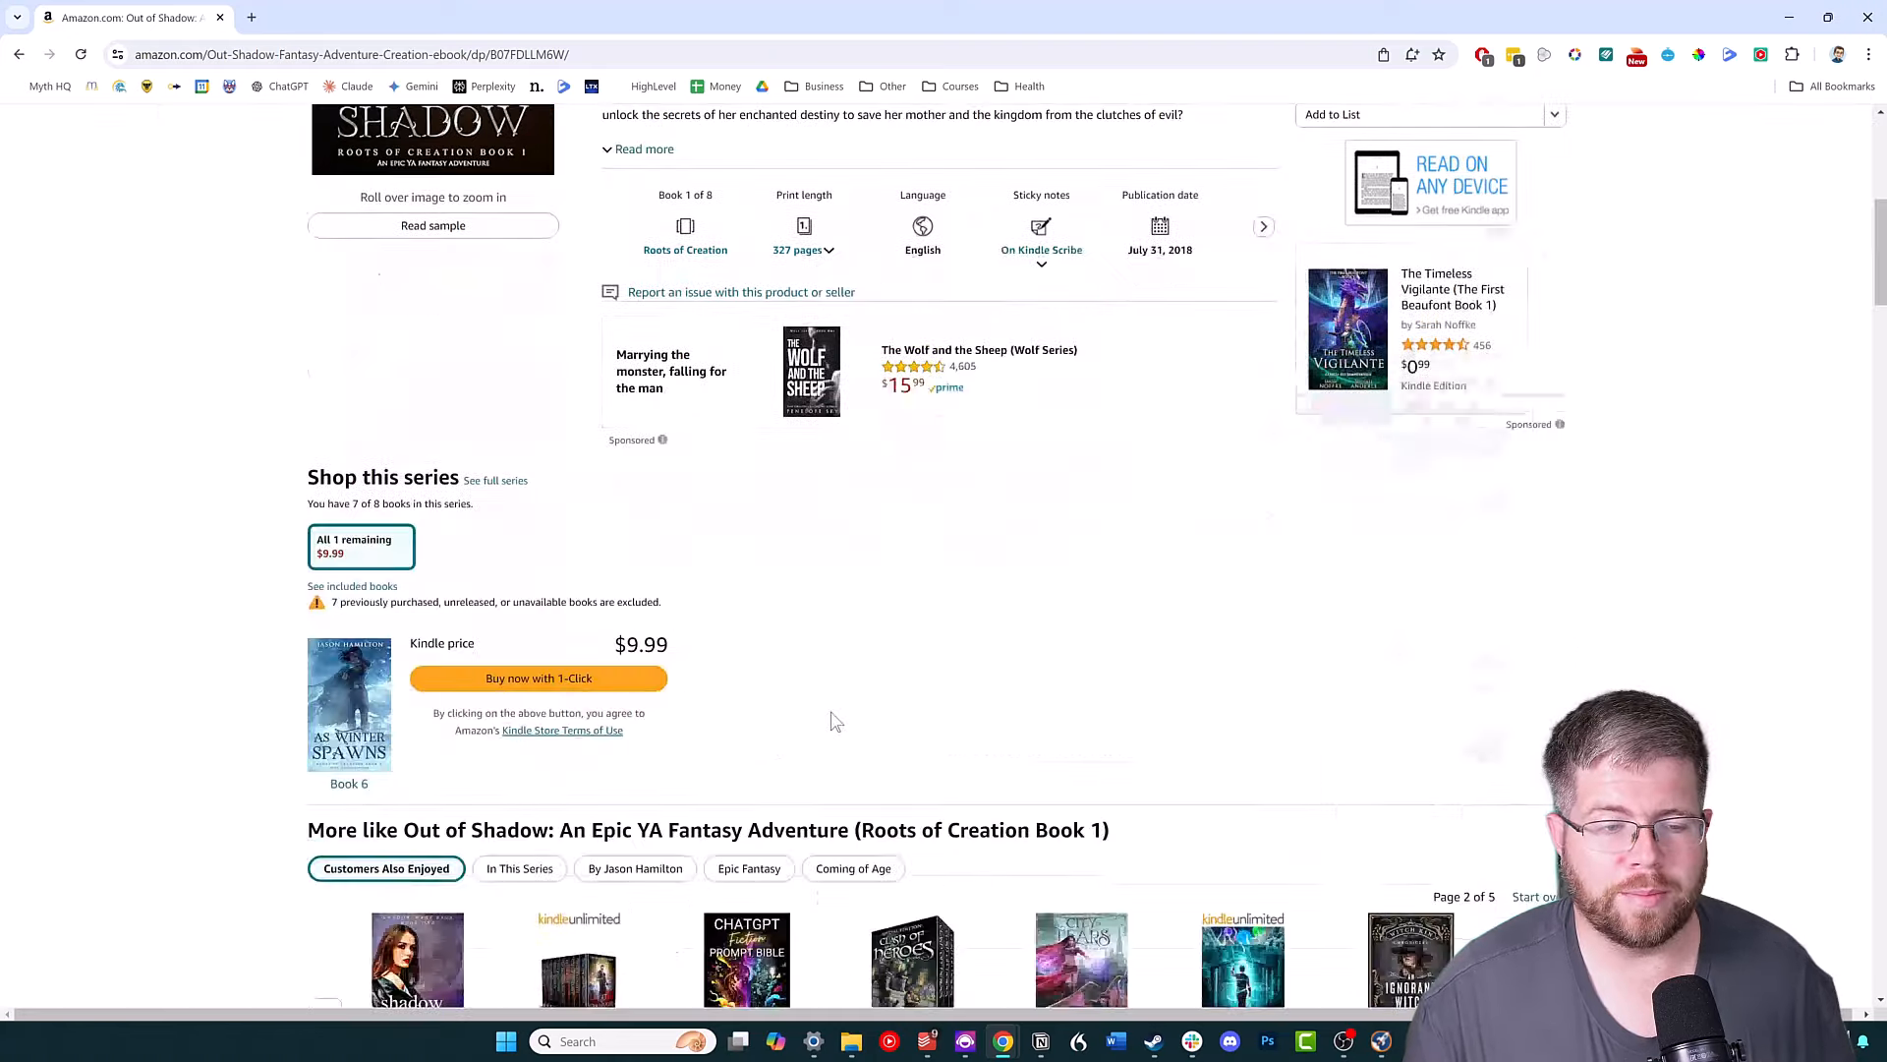
{"action": "scroll", "coordinate": [836, 722], "scroll_direction": "down", "scroll_amount": 4}
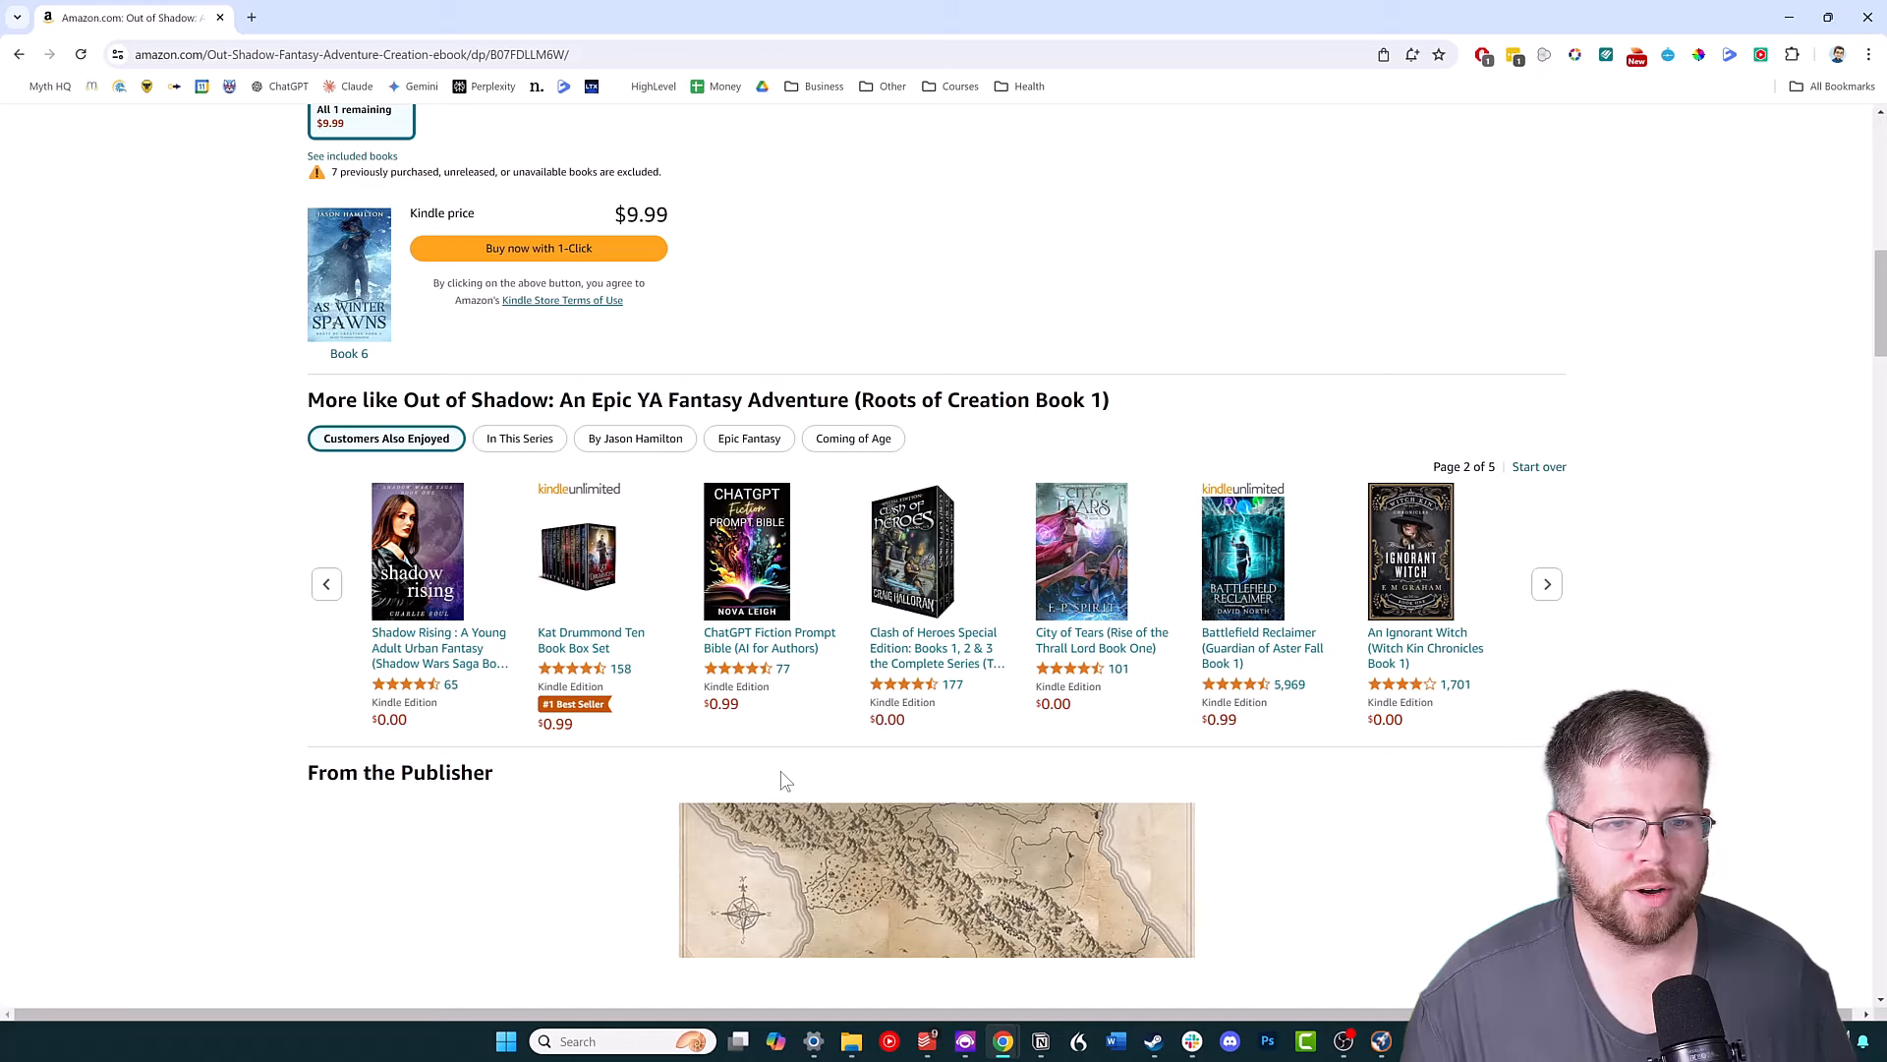
{"action": "left_click", "coordinate": [326, 586]}
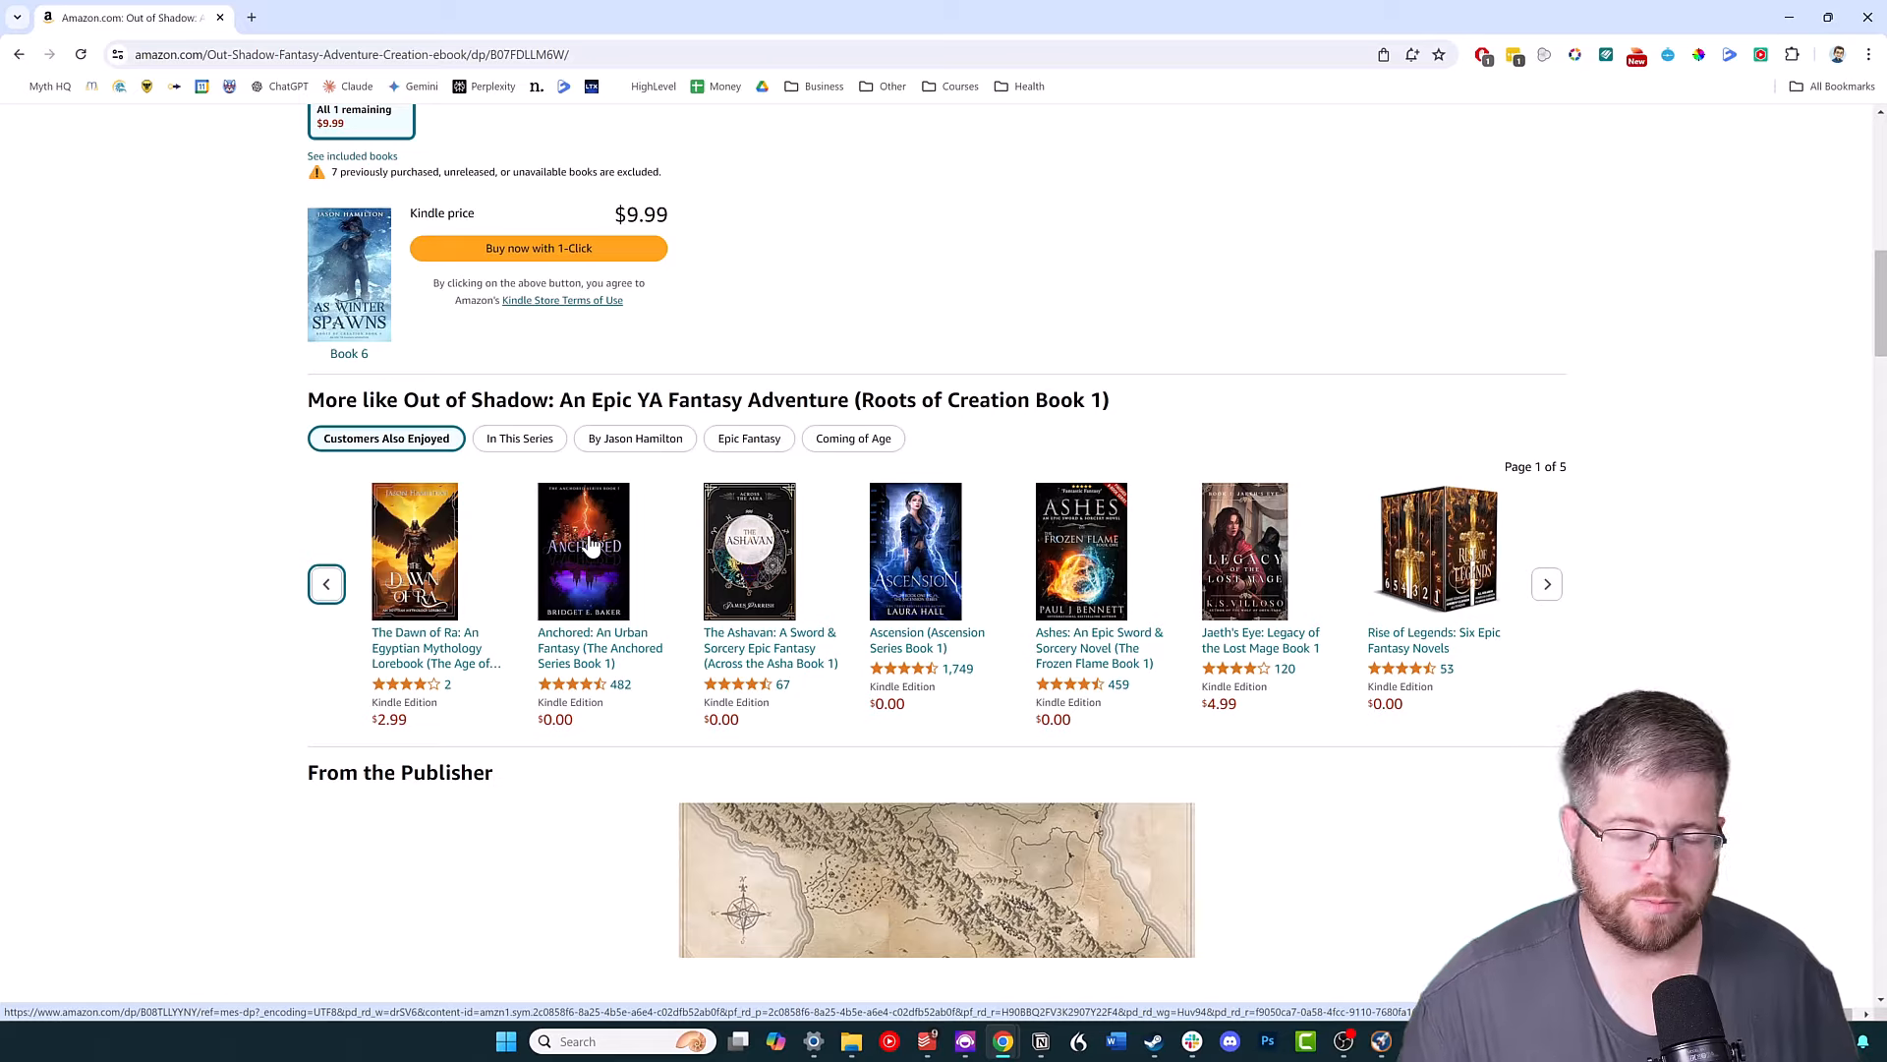
{"action": "scroll", "coordinate": [731, 282], "scroll_direction": "up", "scroll_amount": 10}
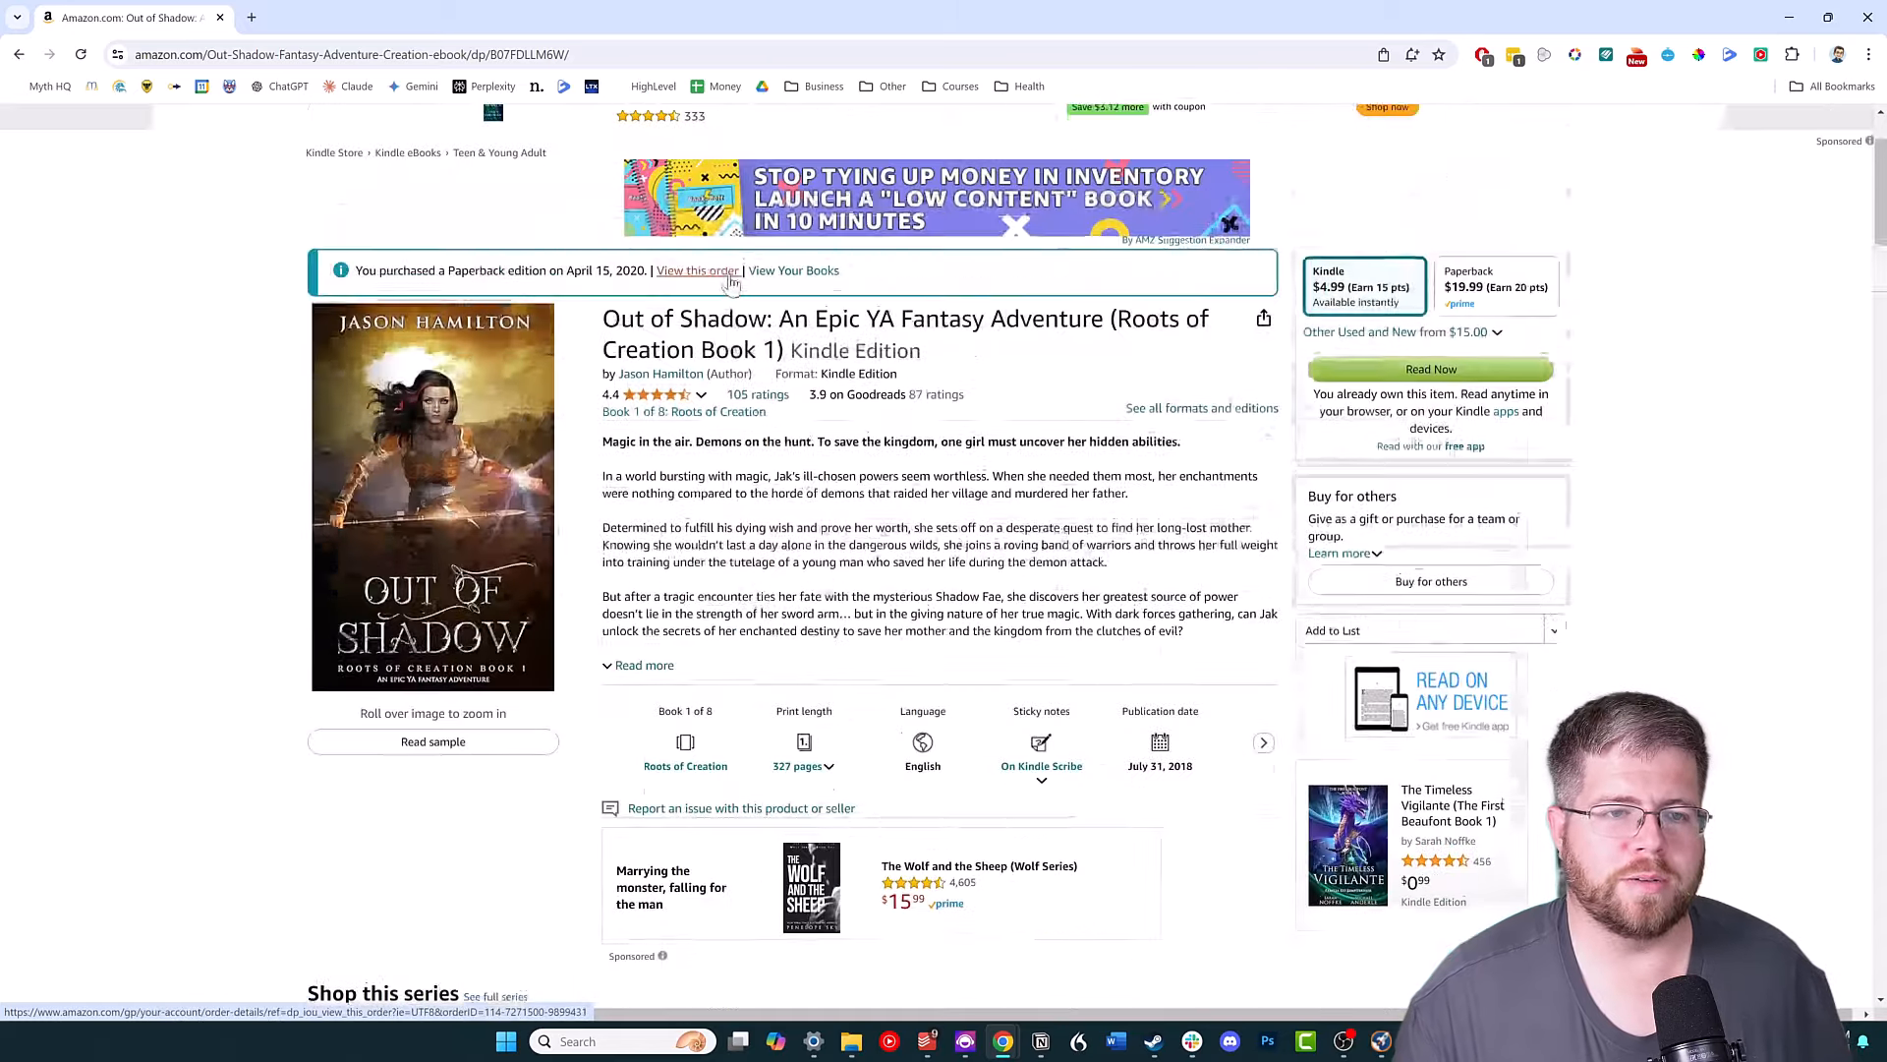
{"action": "scroll", "coordinate": [731, 282], "scroll_direction": "up", "scroll_amount": 2}
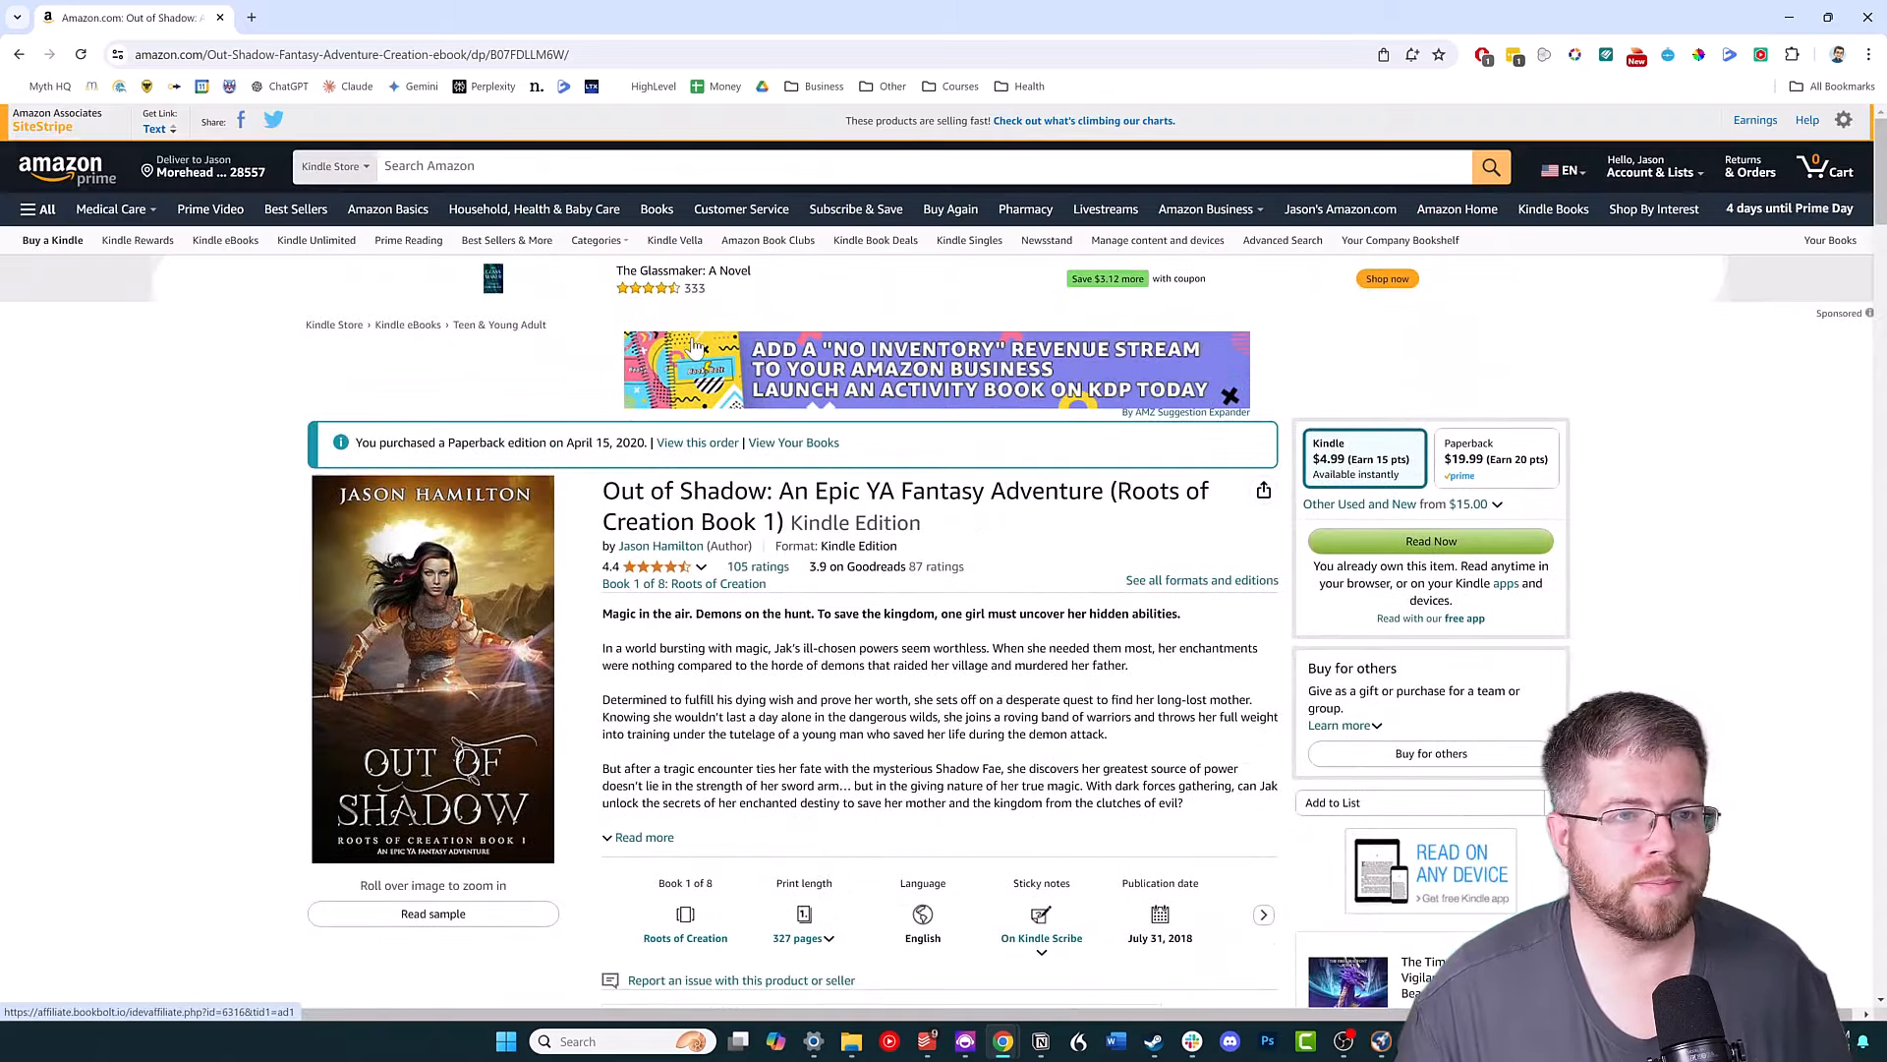
Return to Publisher Rocket, look up ASIN B07FDLLM6W and confirm Out of Shadow as the book to advertise.
{"action": "left_click", "coordinate": [1792, 17]}
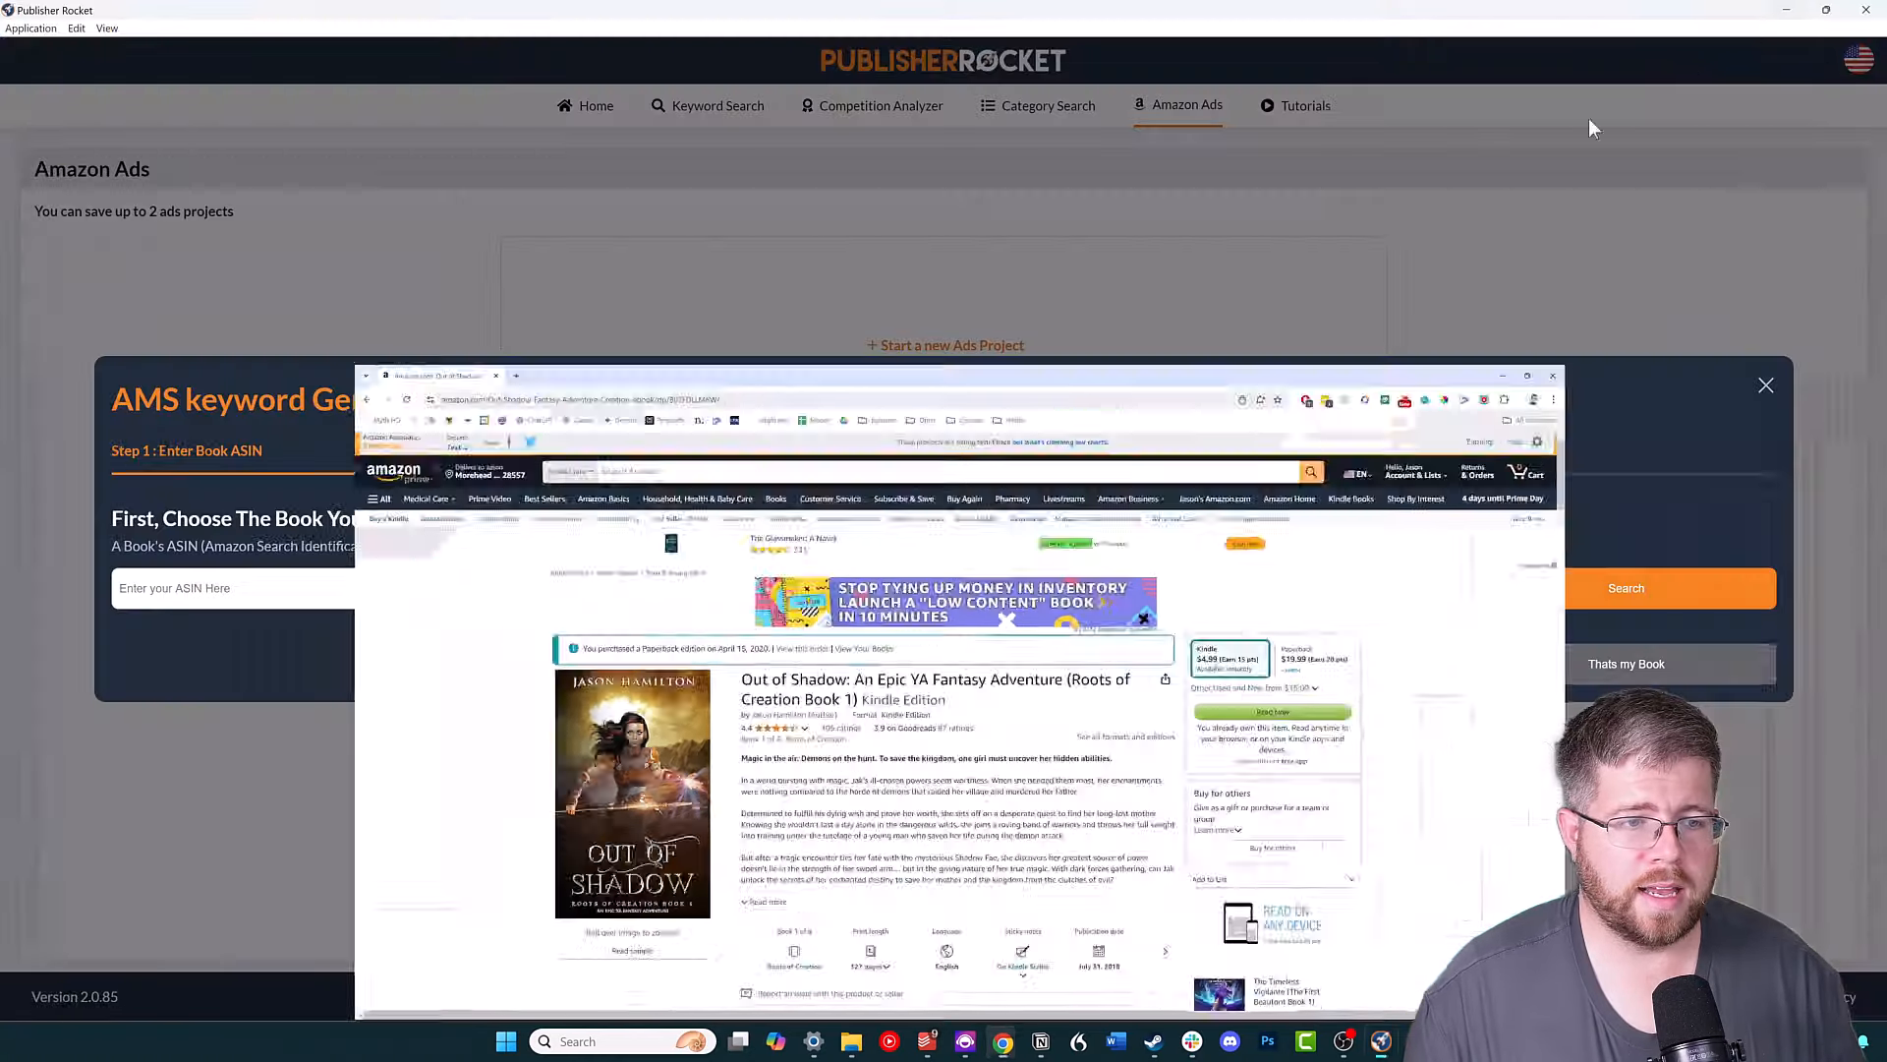
{"action": "left_click", "coordinate": [258, 598]}
{"action": "key", "text": "ctrl+v"}
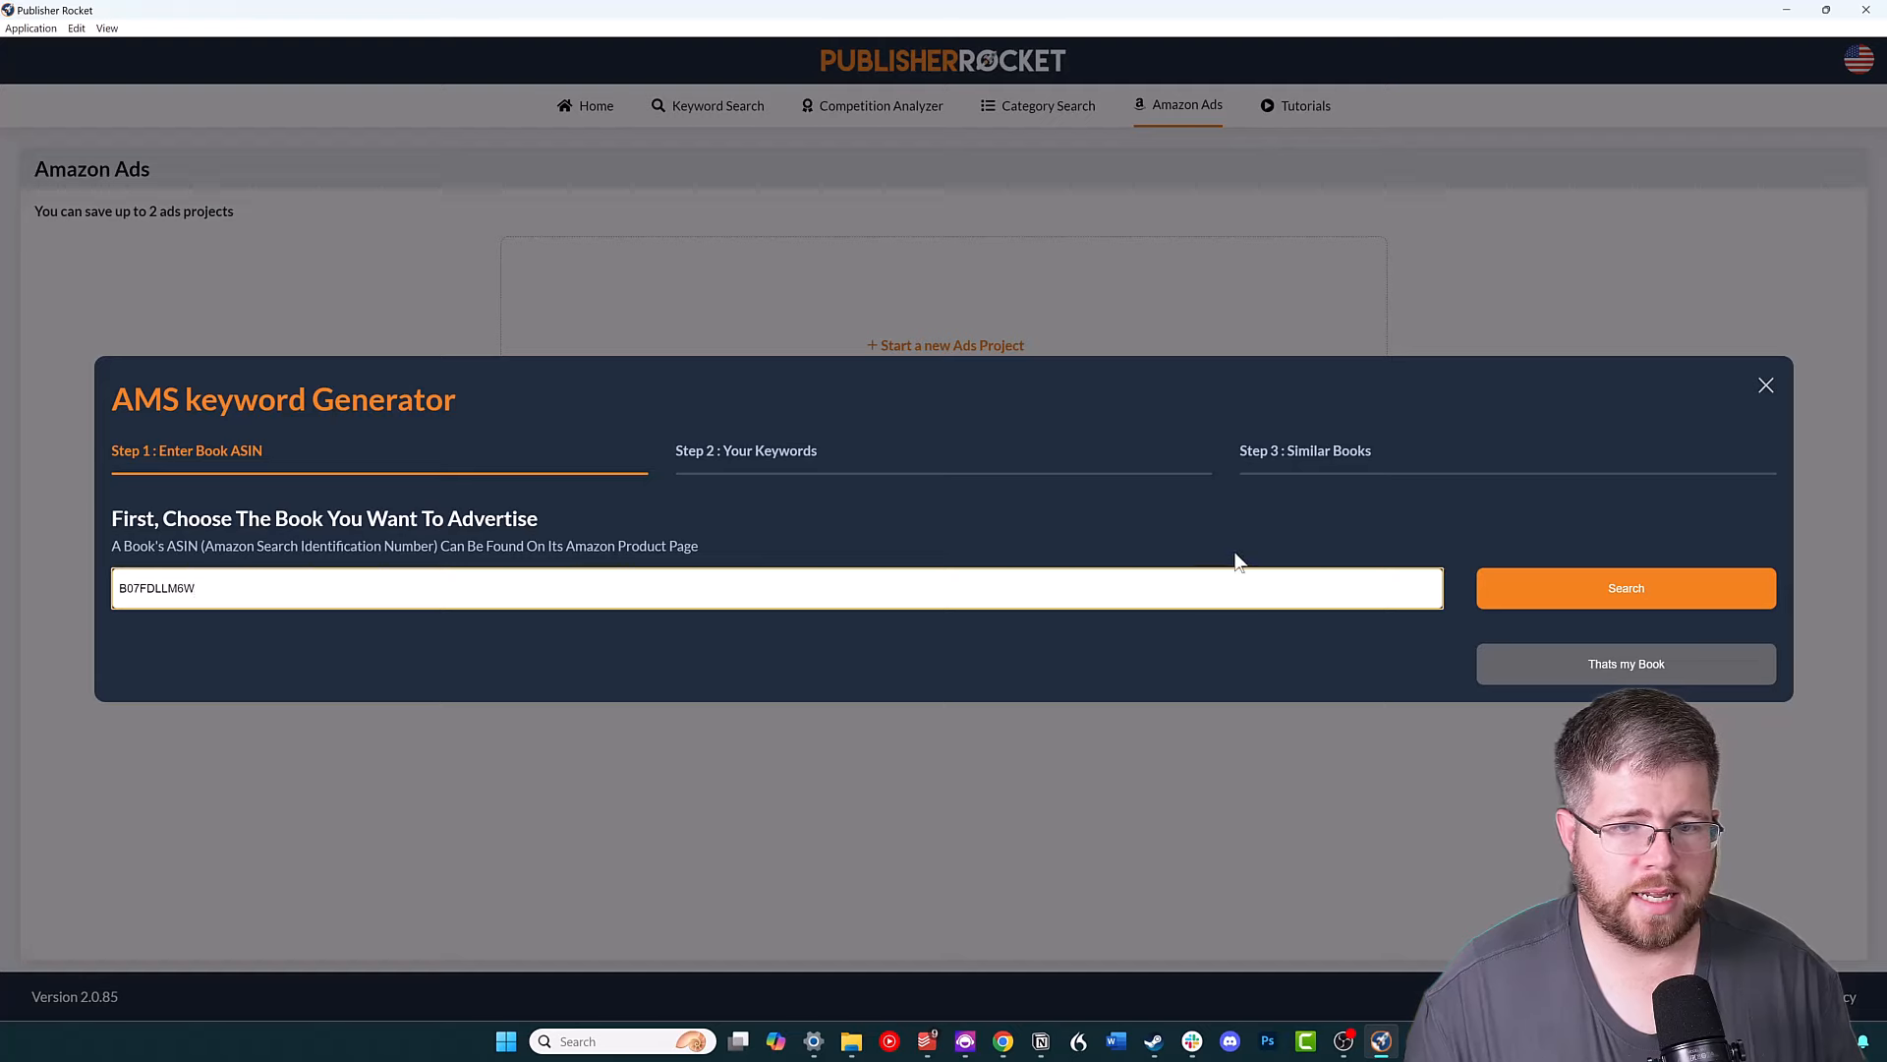
{"action": "left_click", "coordinate": [1551, 588]}
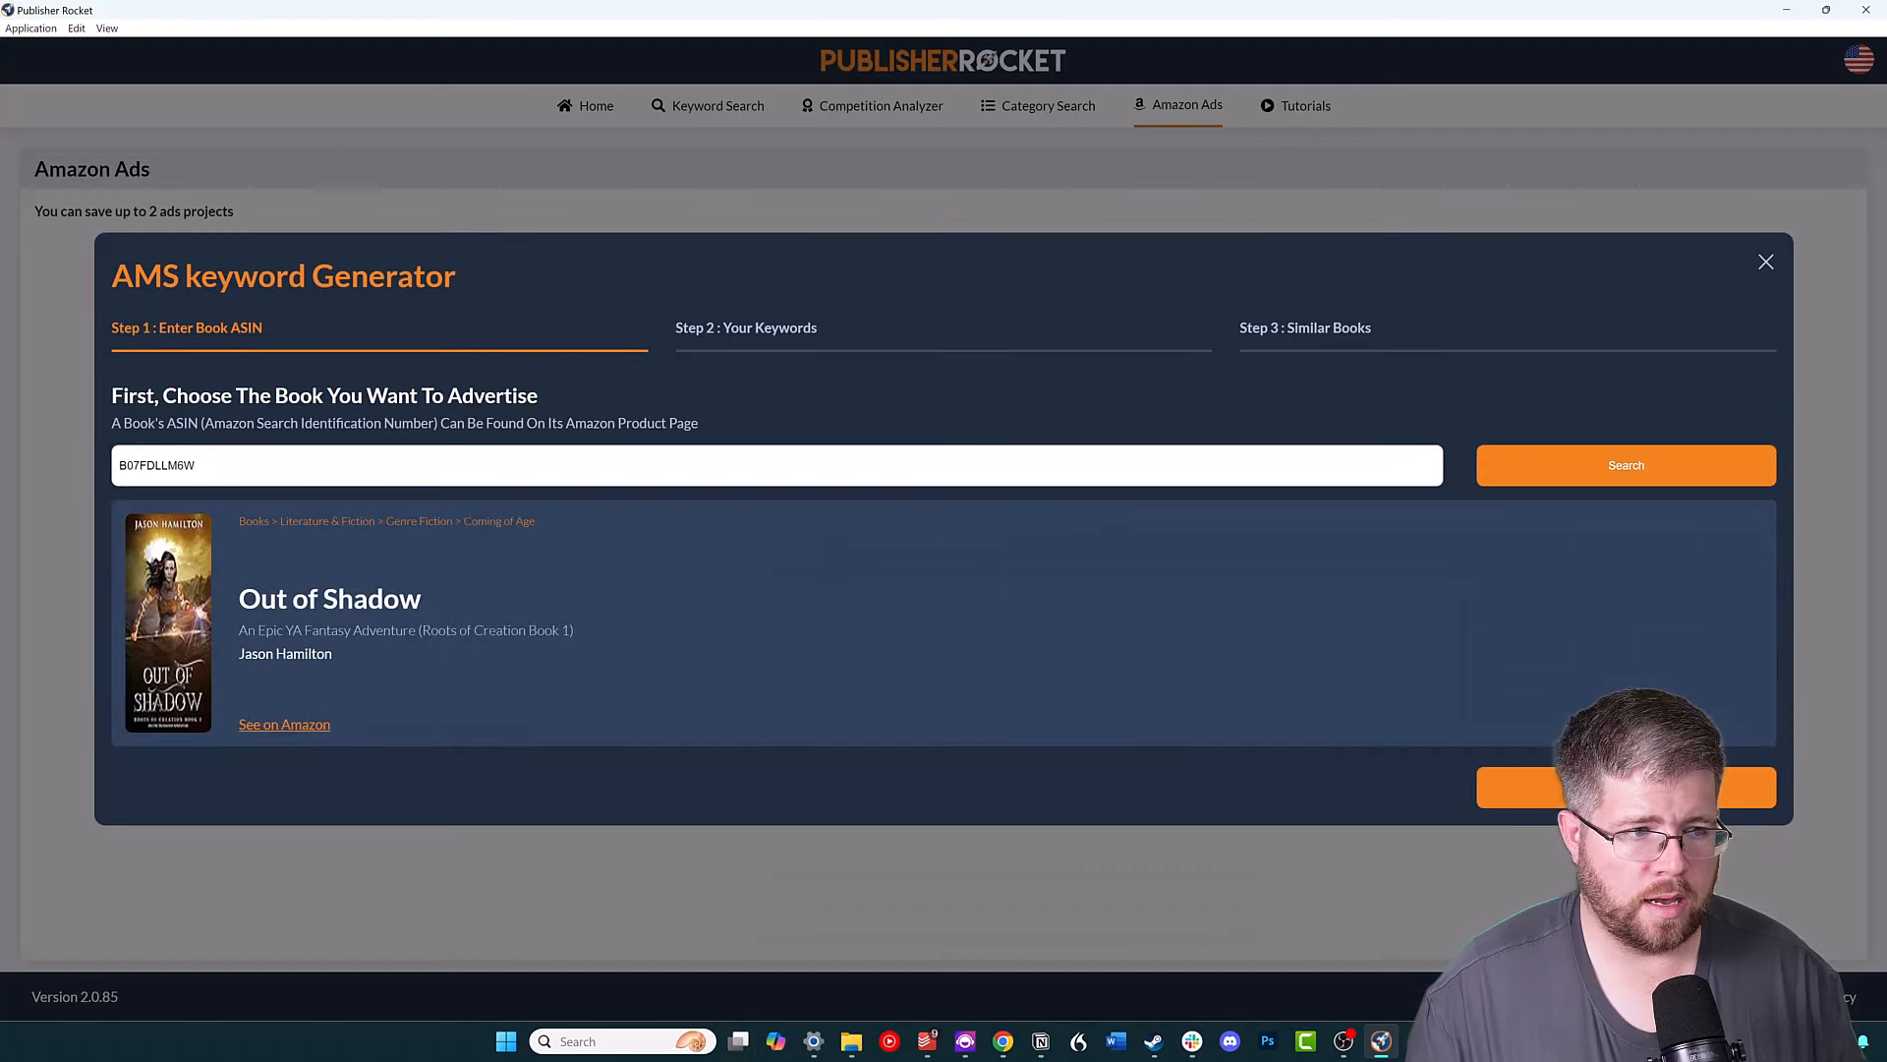
{"action": "left_click", "coordinate": [1523, 787]}
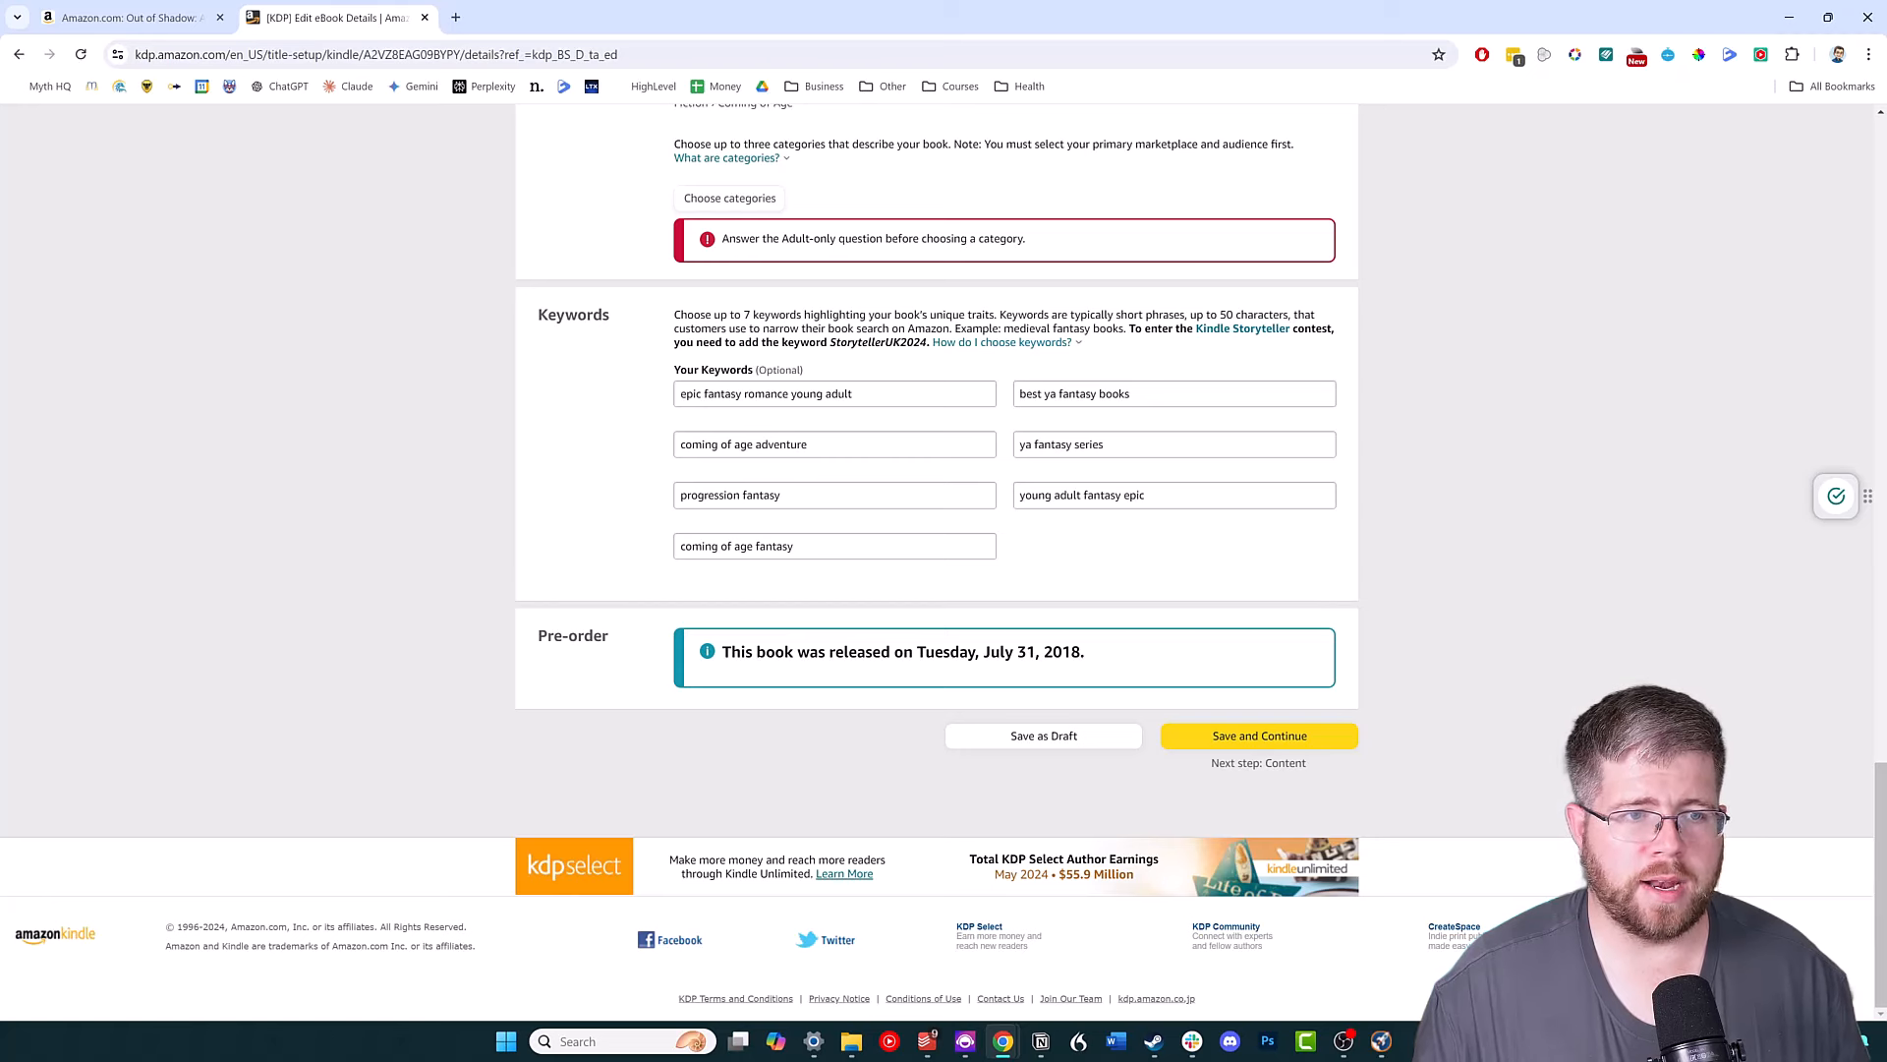
Copy "epic fantasy romance young adult" from the book's KDP keywords into Keyword 1 of Publisher Rocket's AMS keyword Generator.
{"action": "left_click_drag", "start_coordinate": [867, 395], "coordinate": [661, 400]}
{"action": "key", "text": "ctrl+c"}
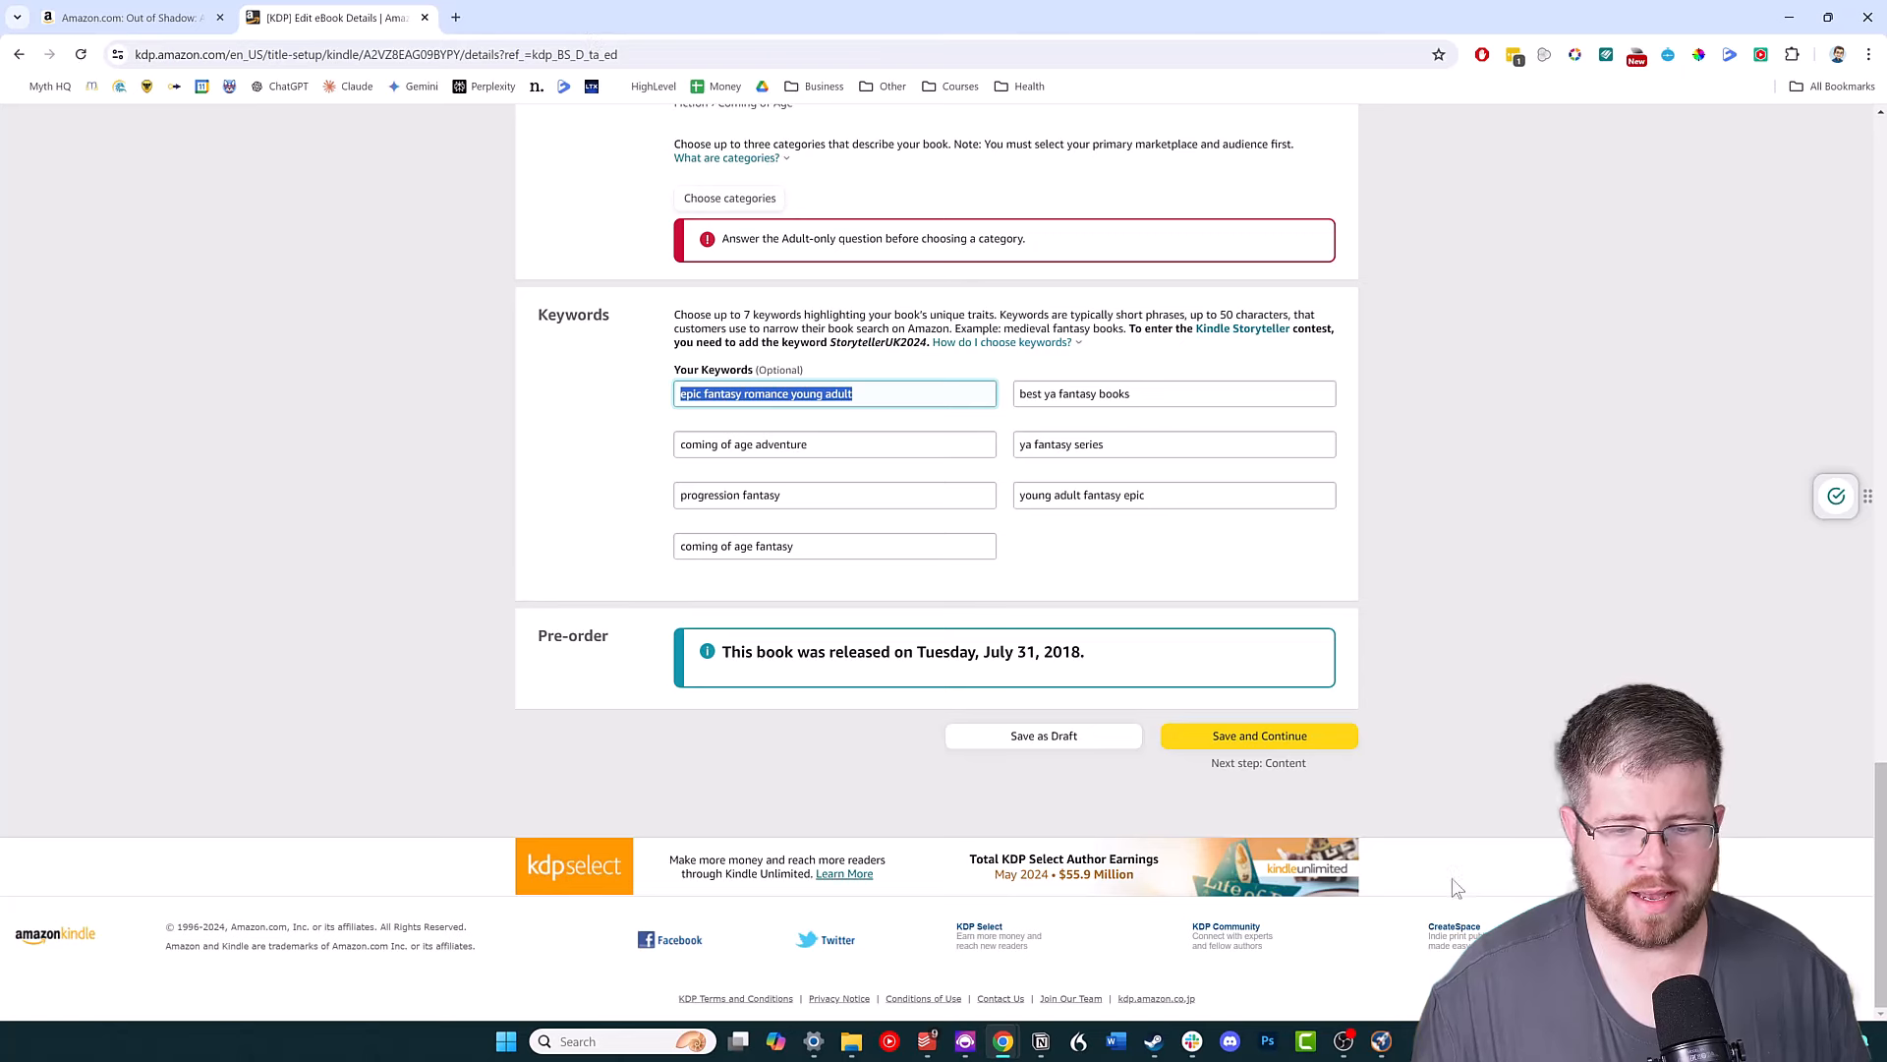
{"action": "left_click", "coordinate": [1381, 1041]}
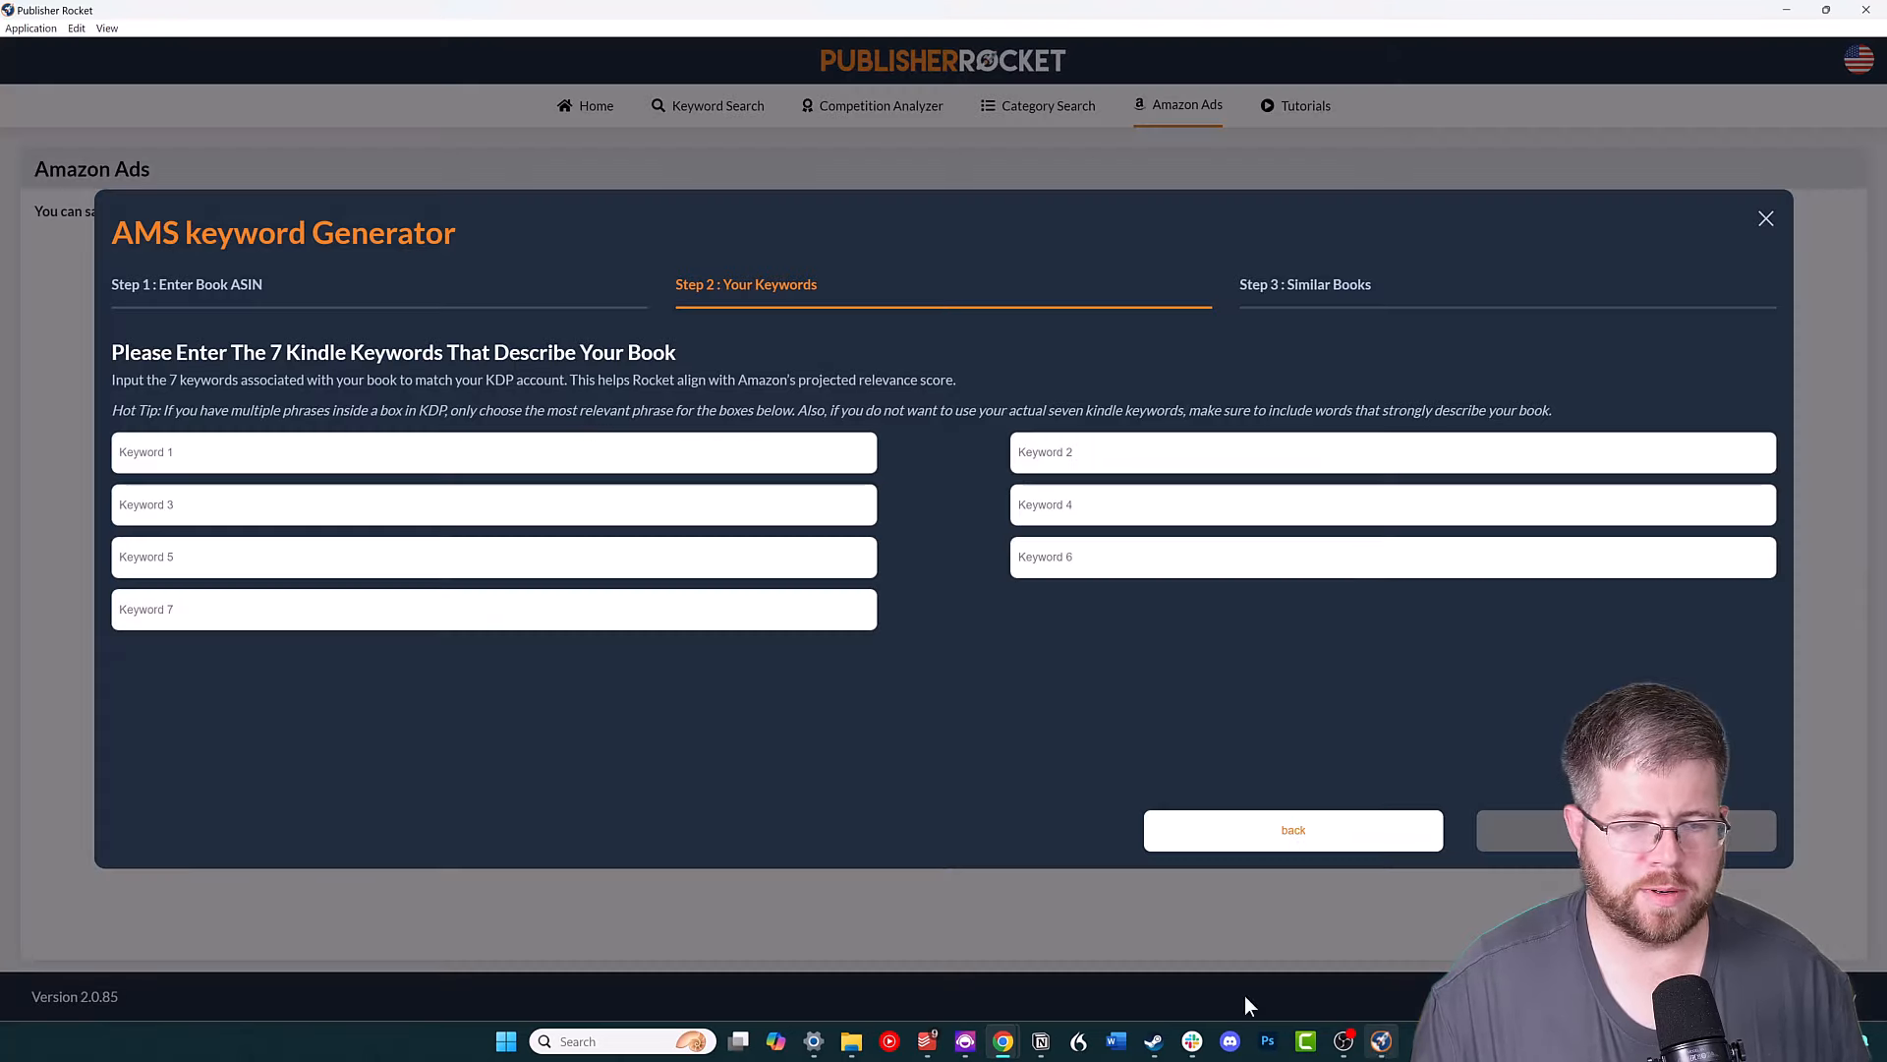
{"action": "left_click", "coordinate": [521, 470]}
{"action": "key", "text": "ctrl+v"}
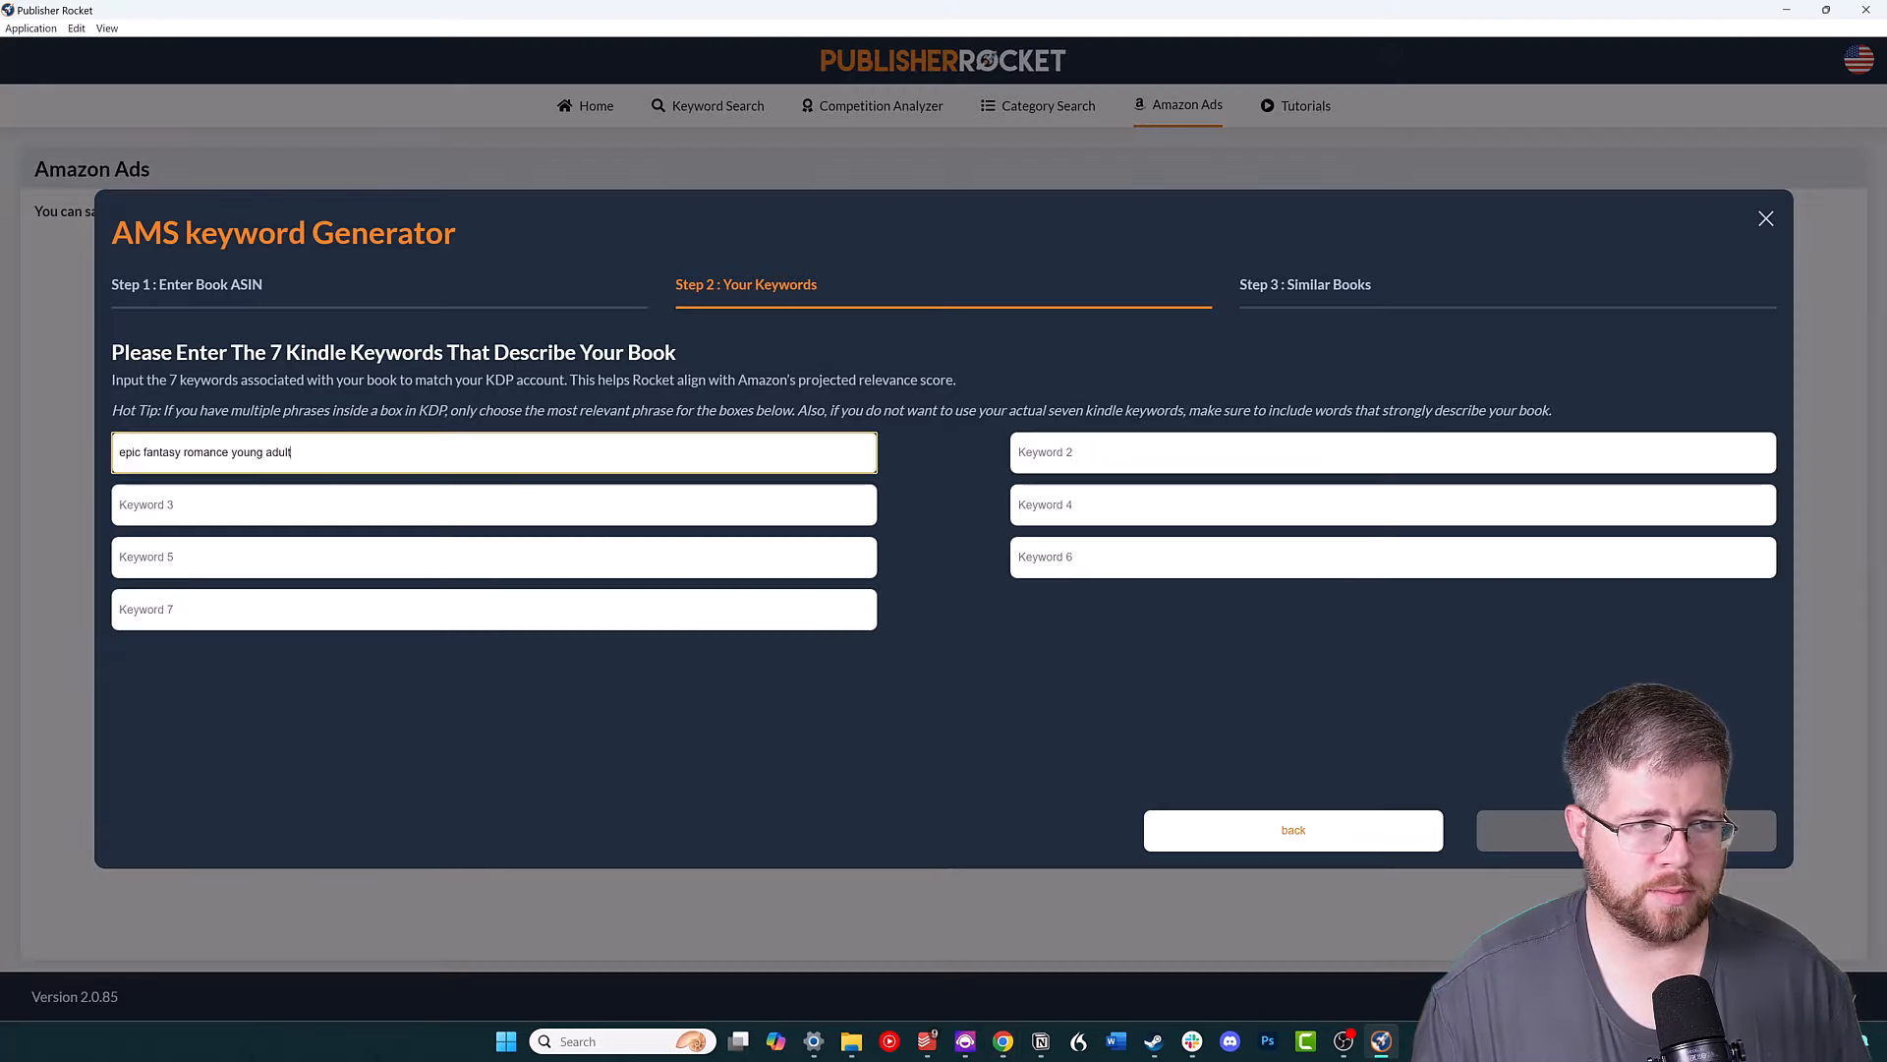
Copy the keyword "coming of age adventure" from the KDP details page in the browser and return to Publisher Rocket.
{"action": "left_click", "coordinate": [1388, 1044]}
{"action": "left_click", "coordinate": [788, 450]}
{"action": "key", "text": "ctrl+a"}
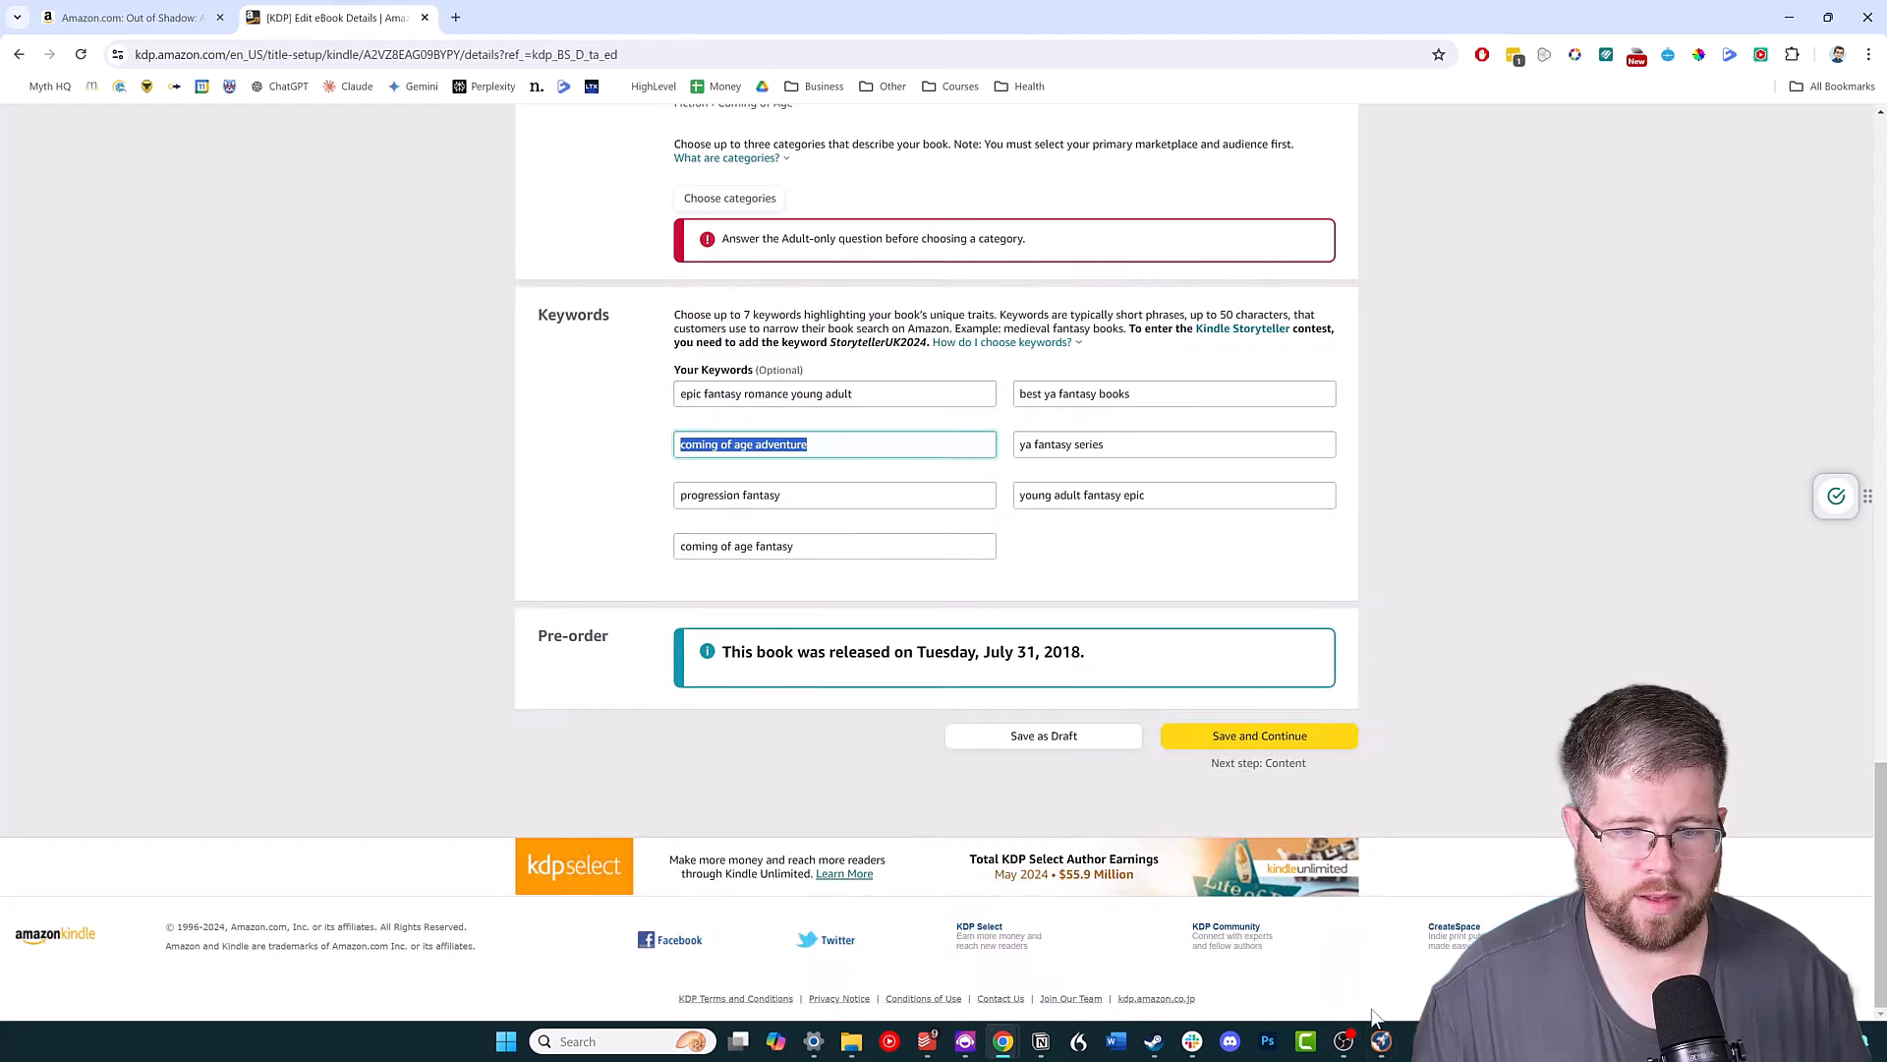
{"action": "left_click", "coordinate": [1381, 1041]}
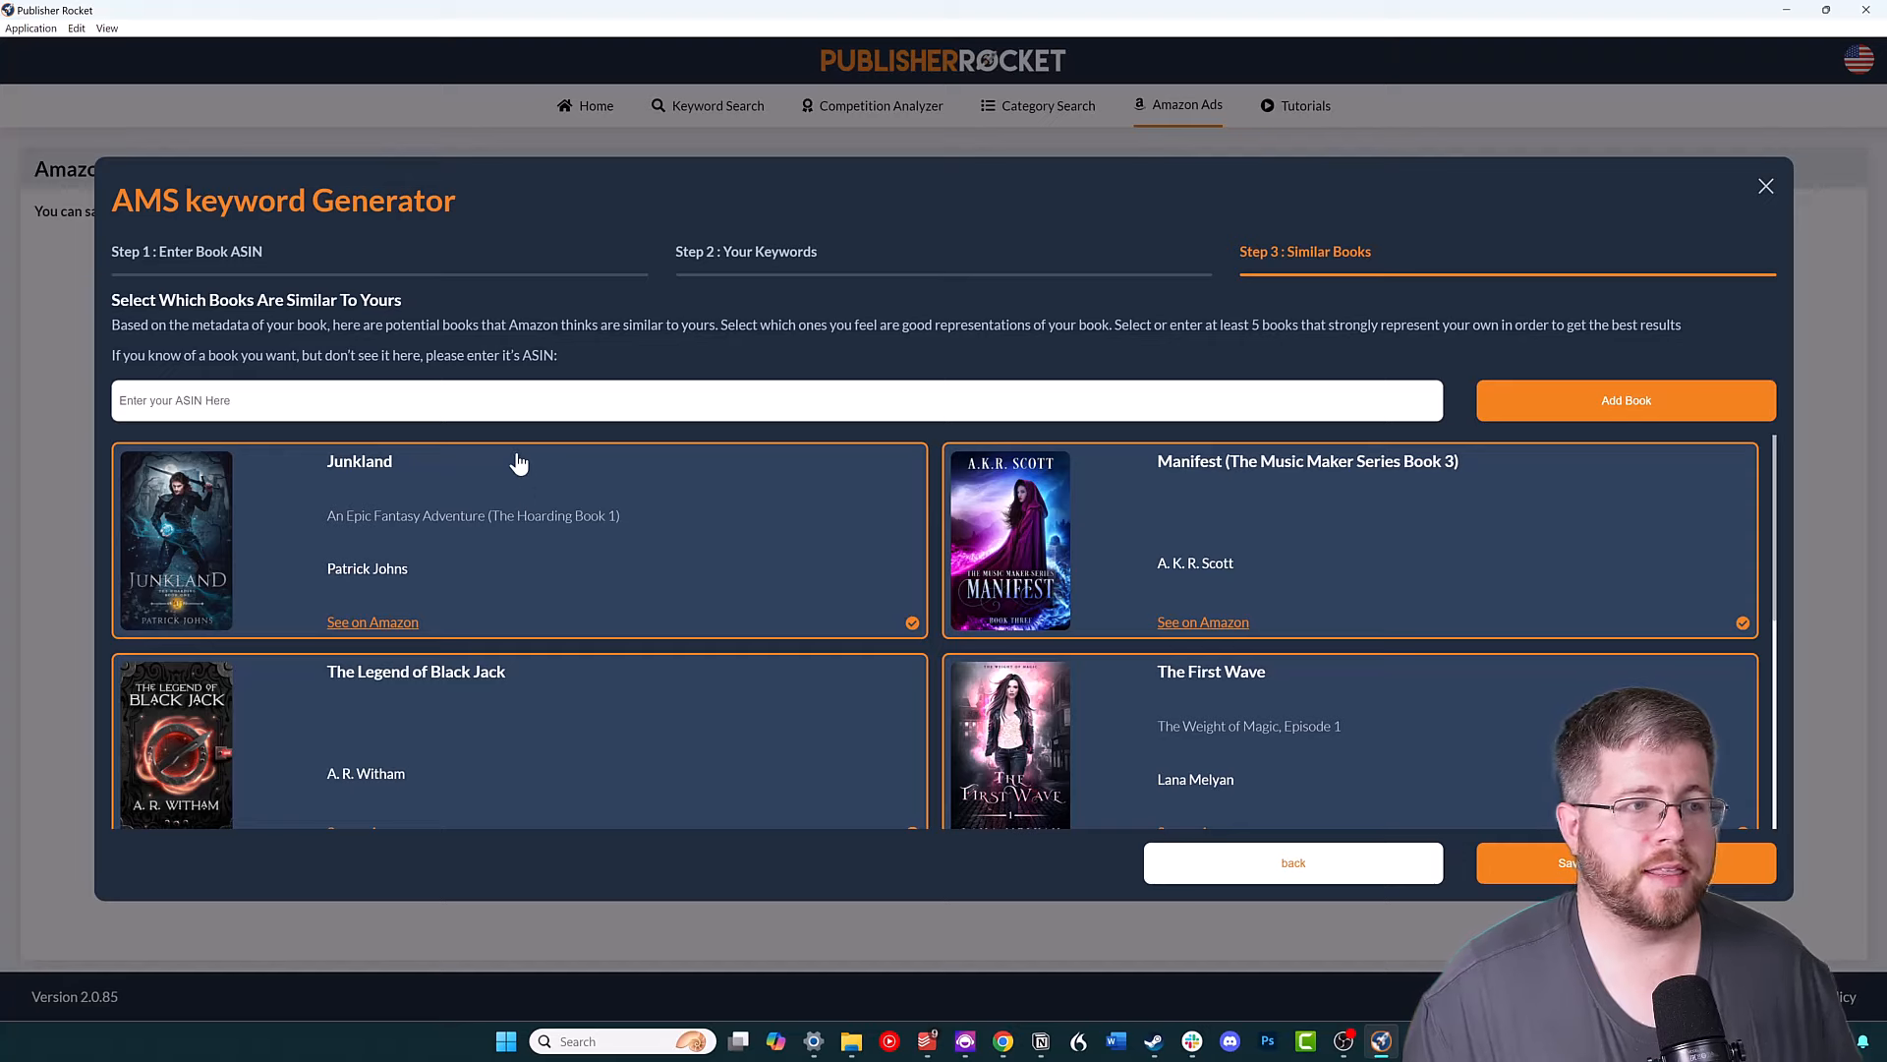
Review the suggested similar books and deselect The Buried and the Bound.
{"action": "scroll", "coordinate": [519, 464], "scroll_direction": "down", "scroll_amount": 3}
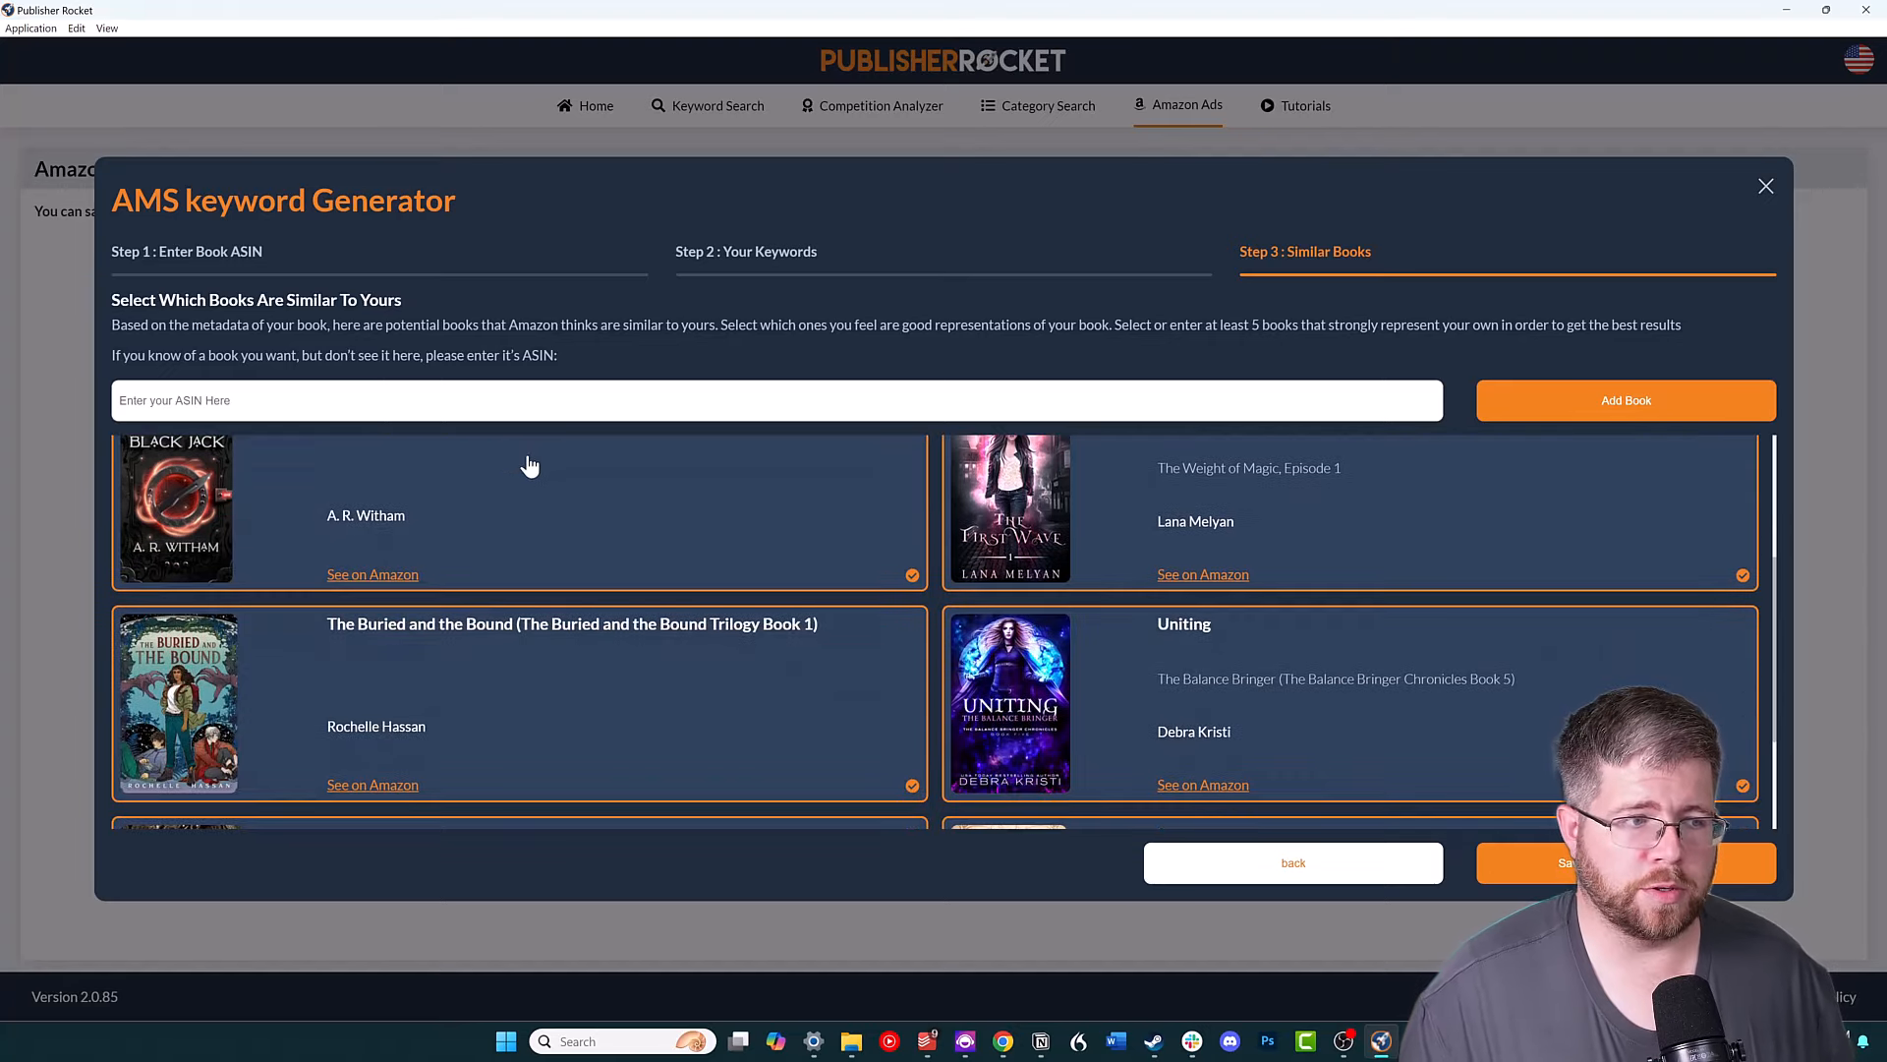
{"action": "scroll", "coordinate": [560, 531], "scroll_direction": "up", "scroll_amount": 3}
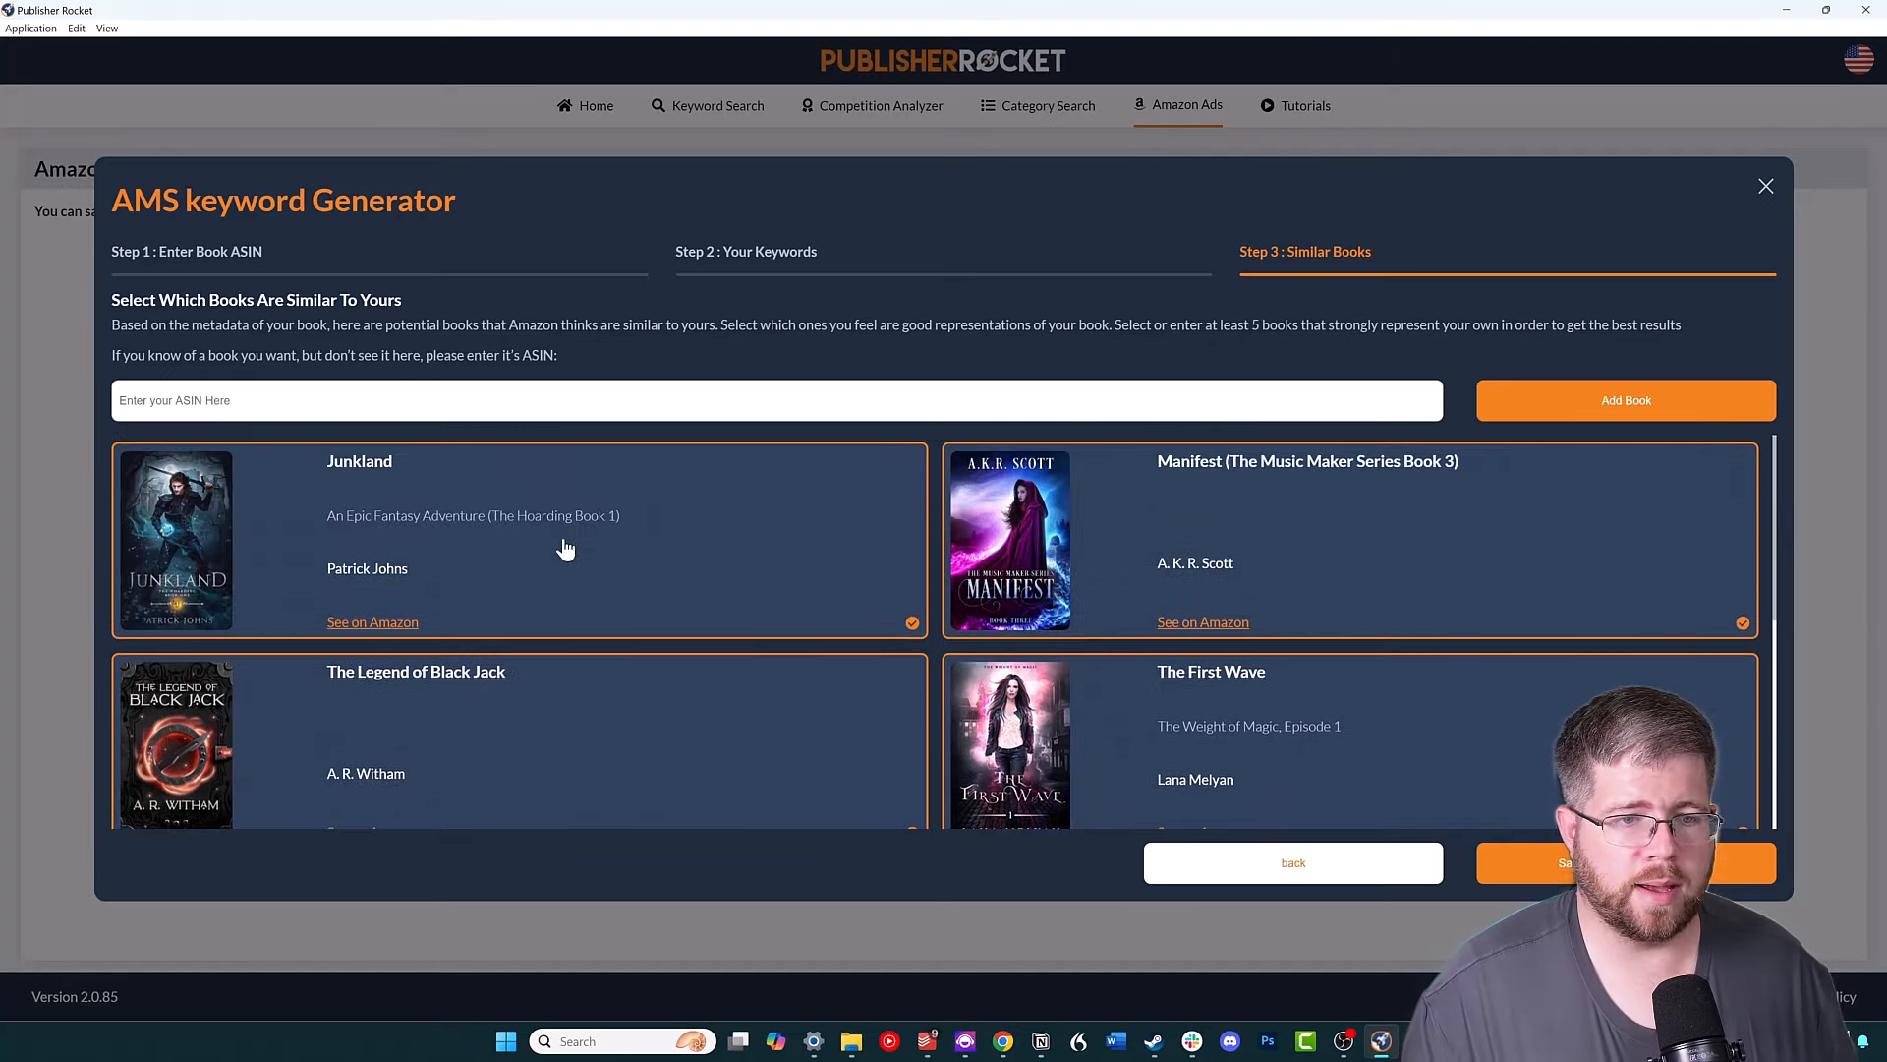
{"action": "scroll", "coordinate": [443, 558], "scroll_direction": "down", "scroll_amount": 3}
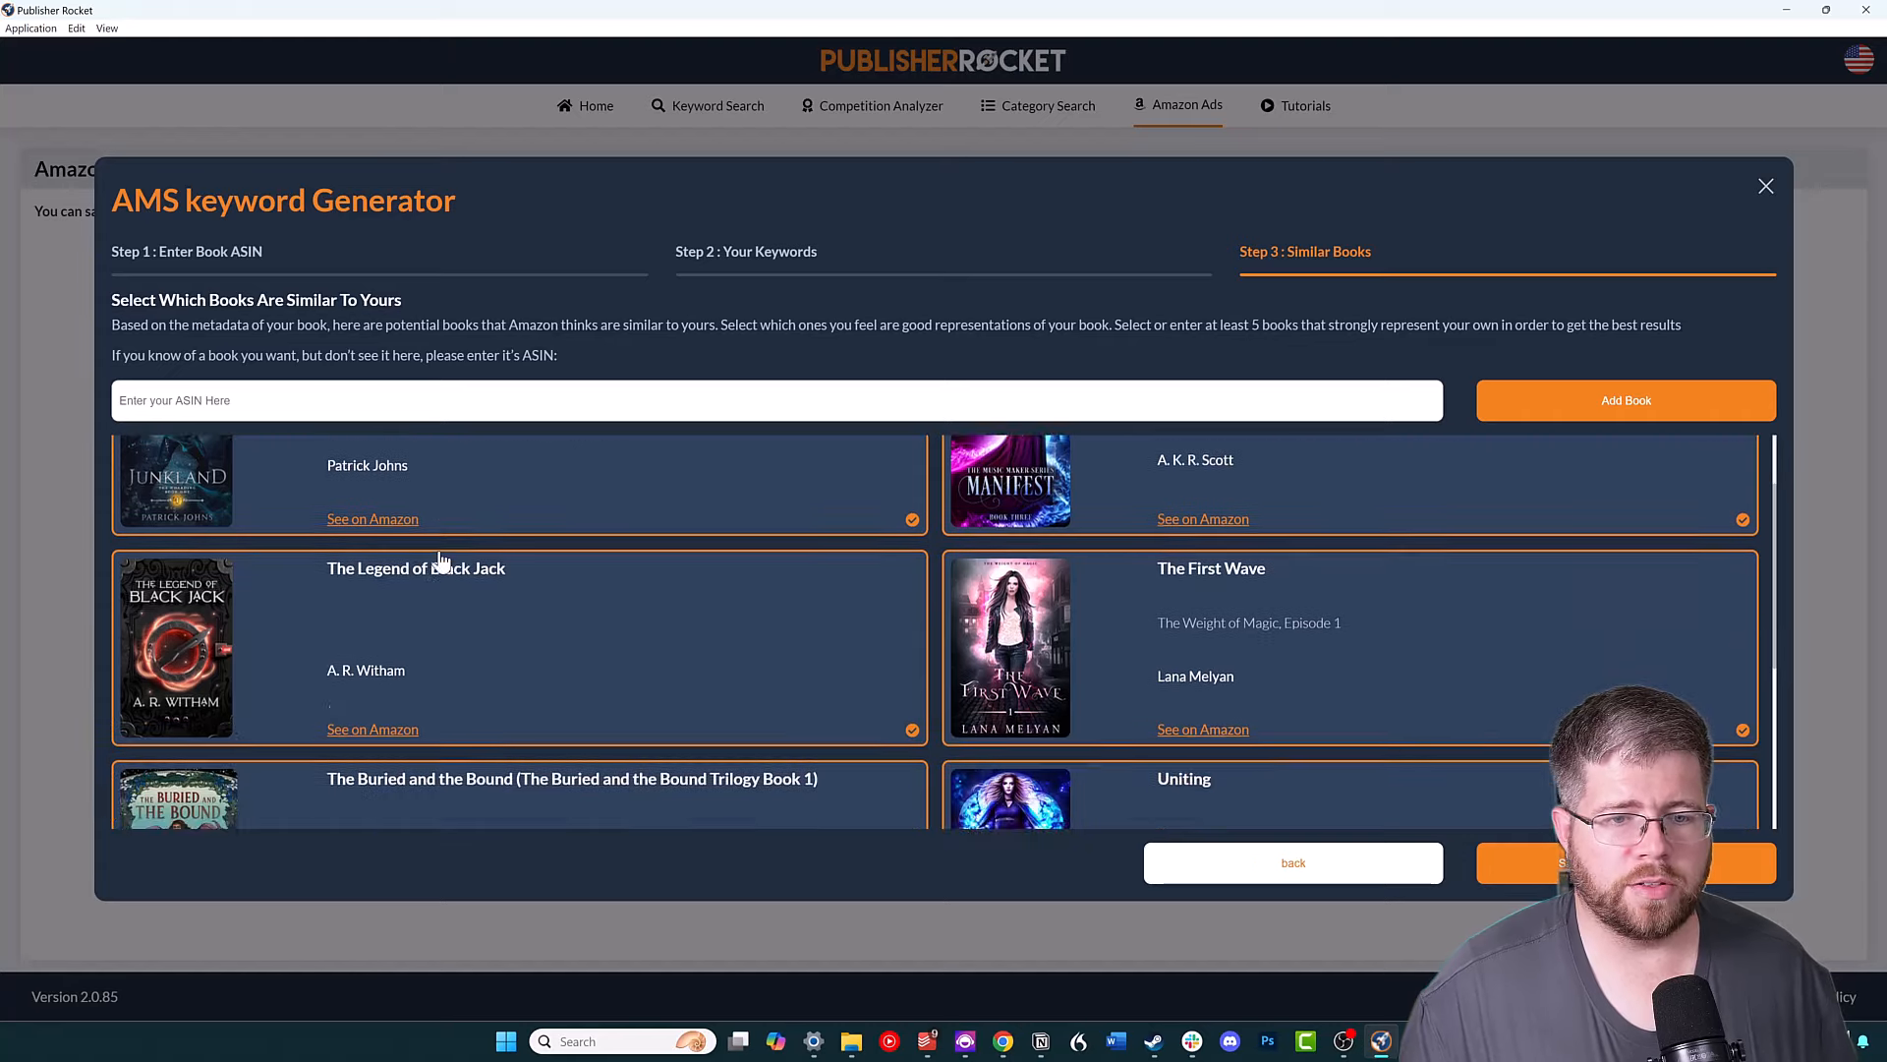
{"action": "scroll", "coordinate": [439, 558], "scroll_direction": "down", "scroll_amount": 2}
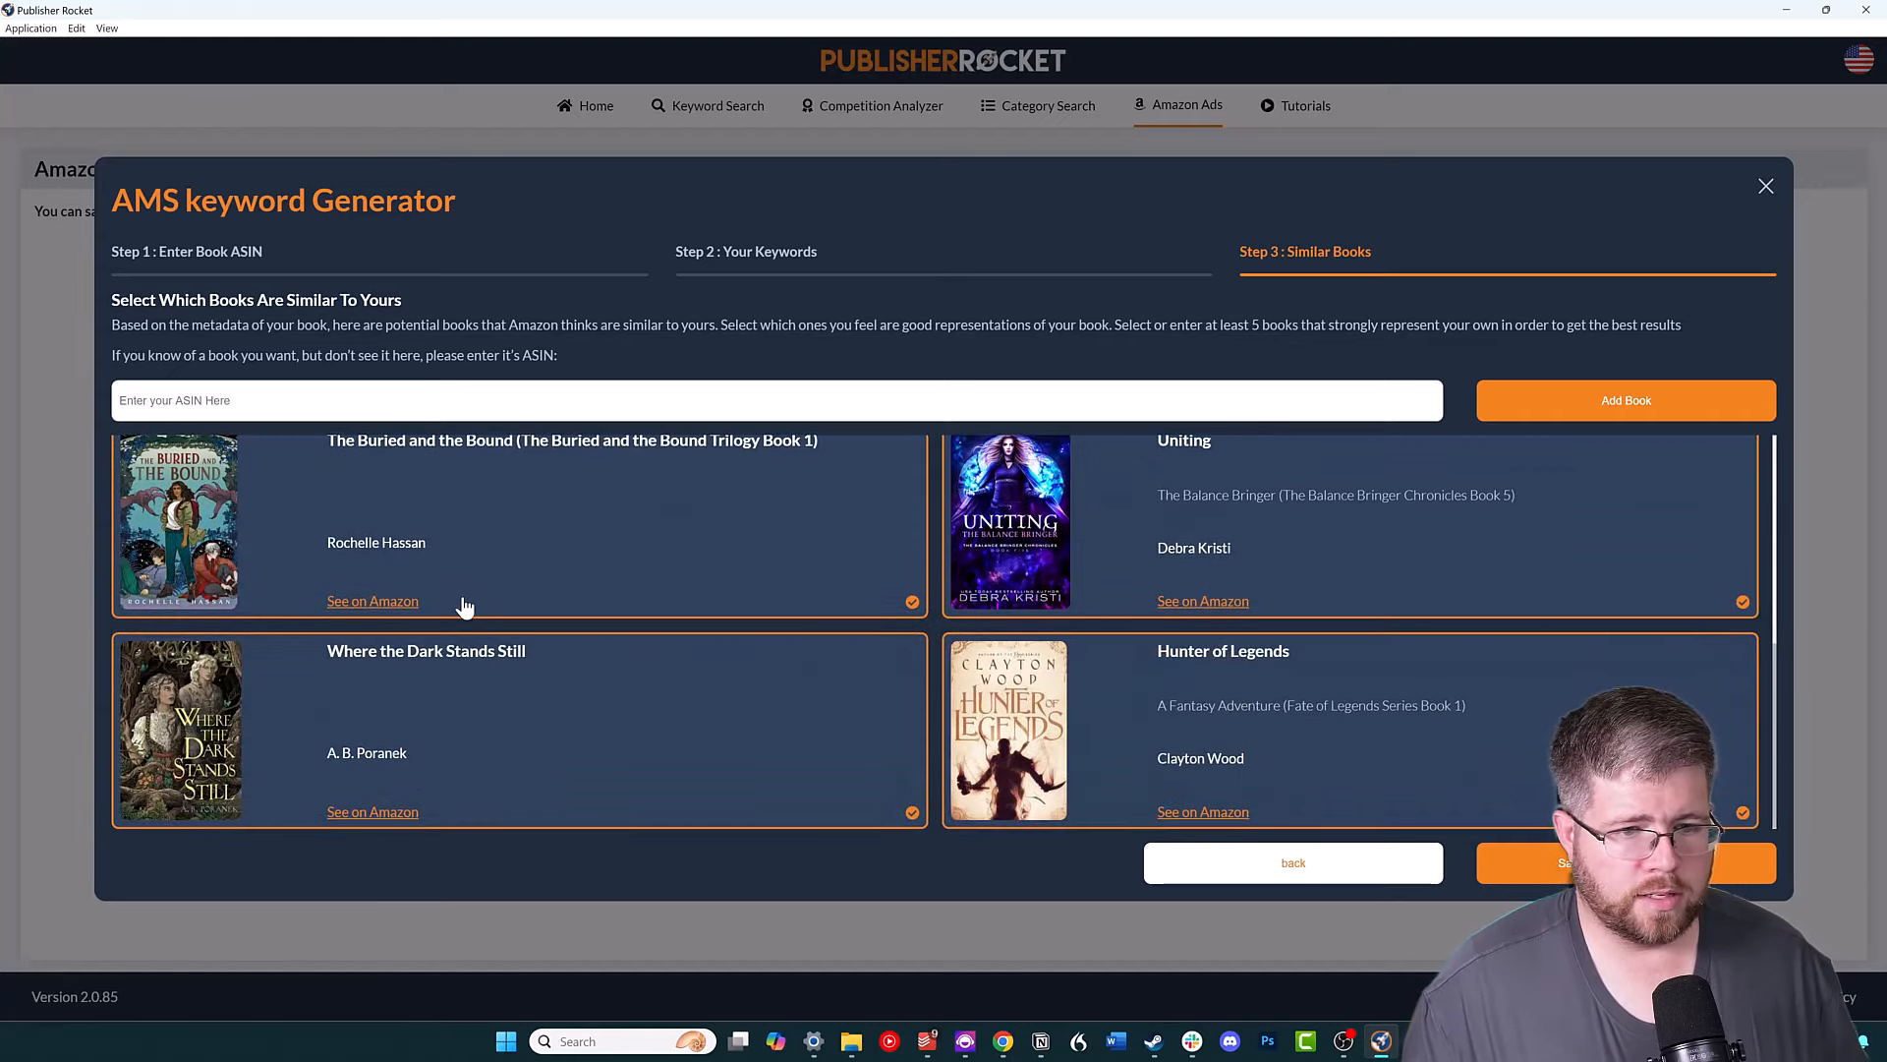
{"action": "scroll", "coordinate": [462, 600], "scroll_direction": "up", "scroll_amount": 2}
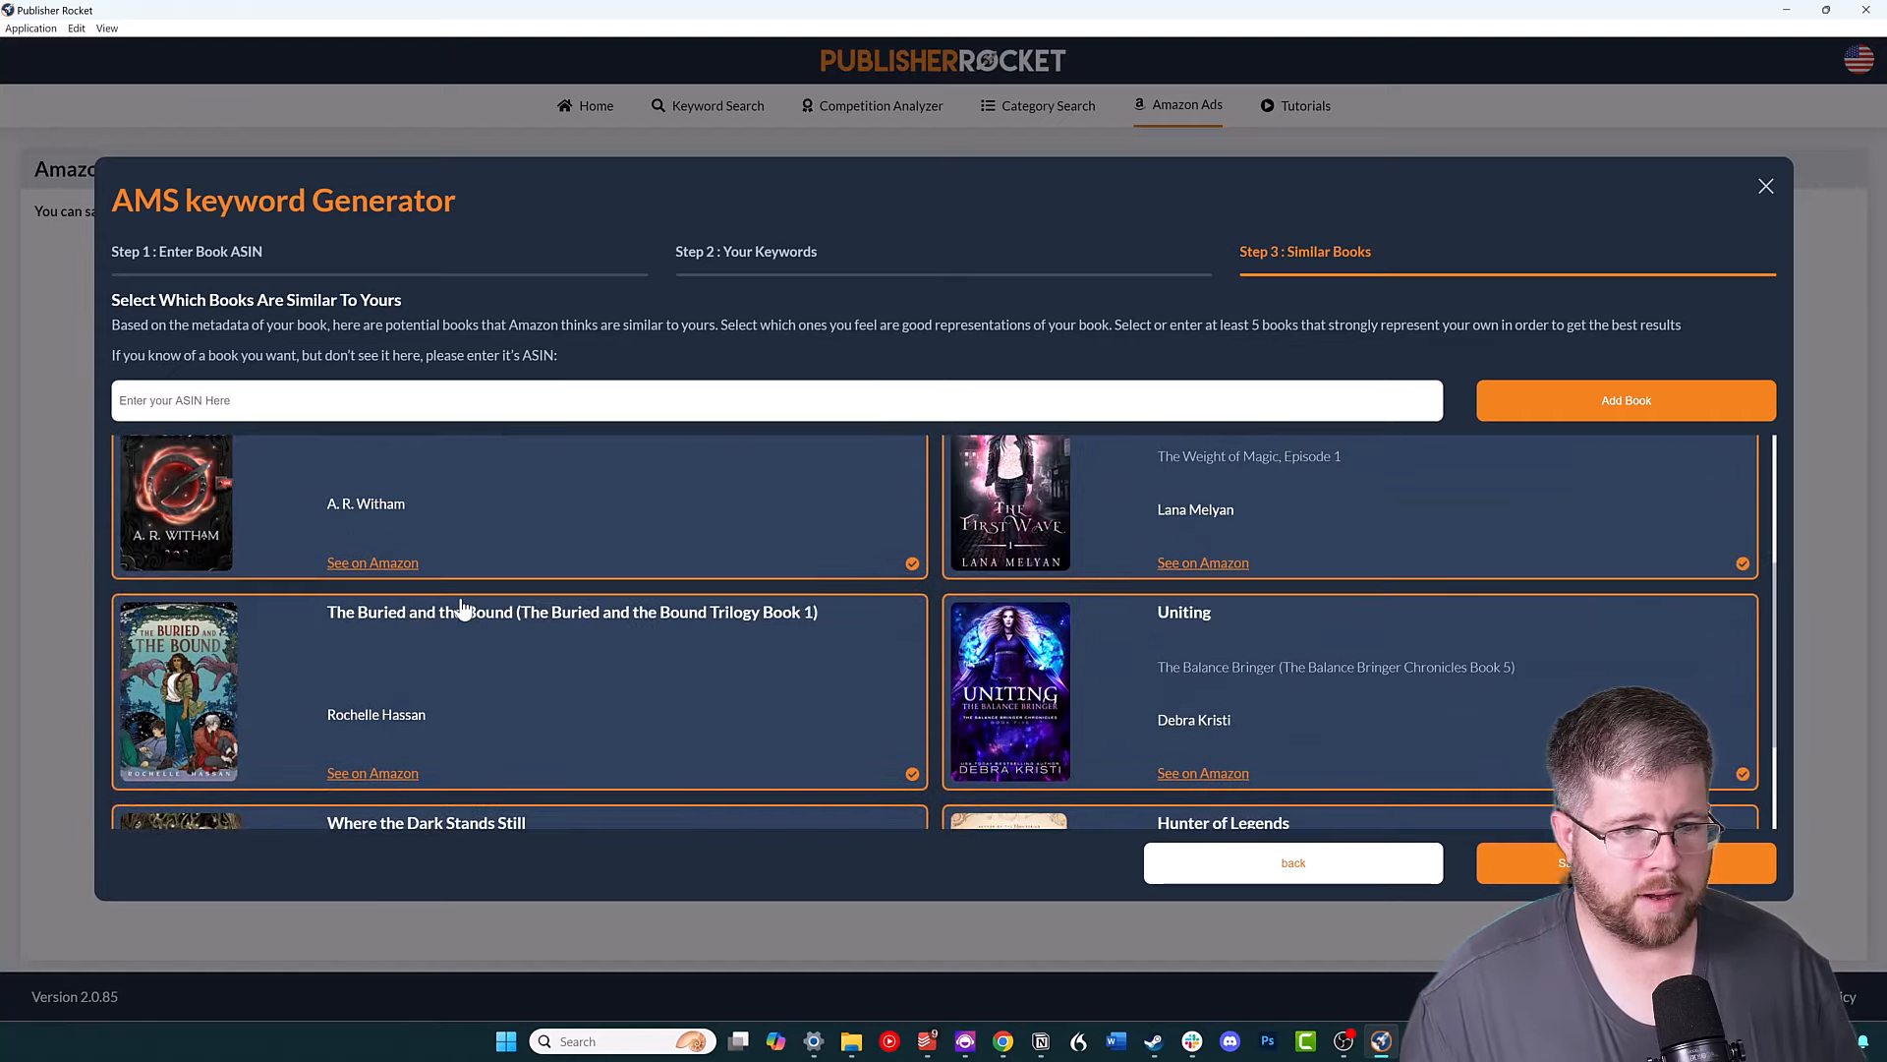
{"action": "left_click", "coordinate": [498, 697]}
{"action": "scroll", "coordinate": [480, 770], "scroll_direction": "down", "scroll_amount": 2}
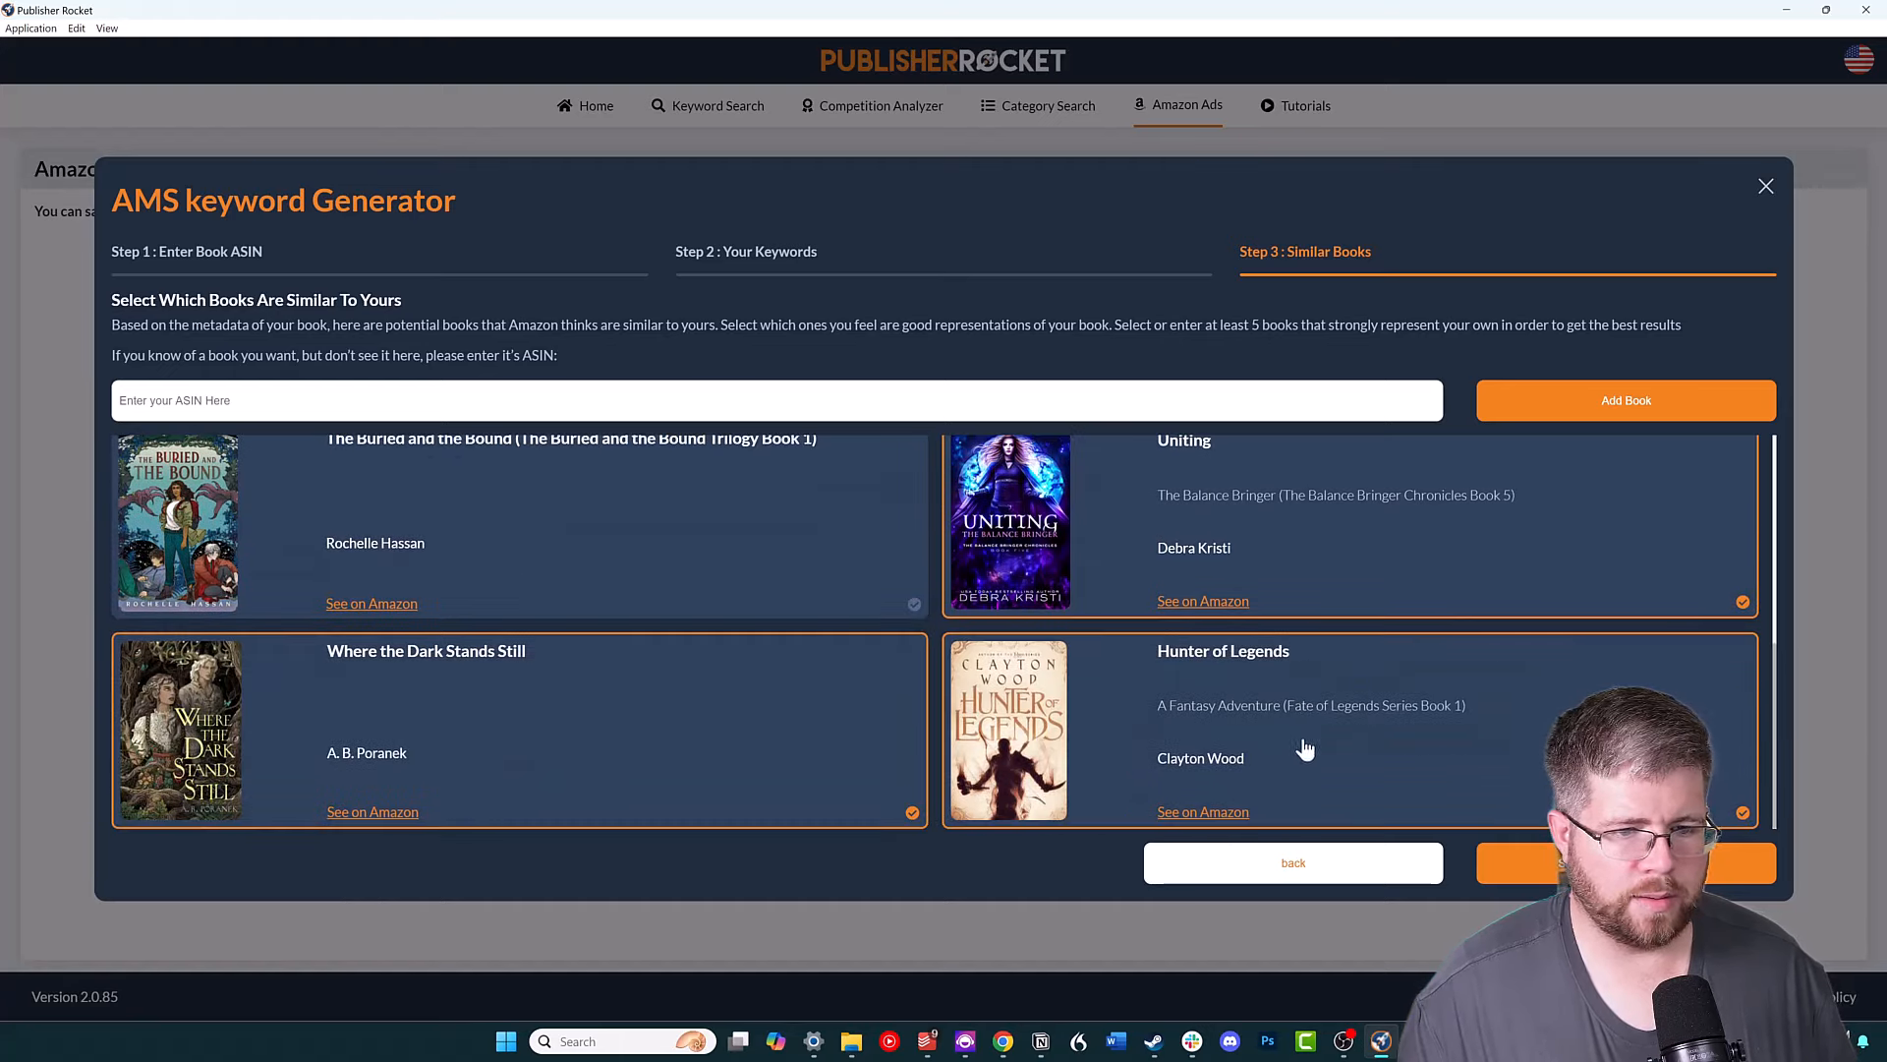
Deselect The First Wave from the similar books and check the remaining selections.
{"action": "scroll", "coordinate": [1219, 779], "scroll_direction": "up", "scroll_amount": 3}
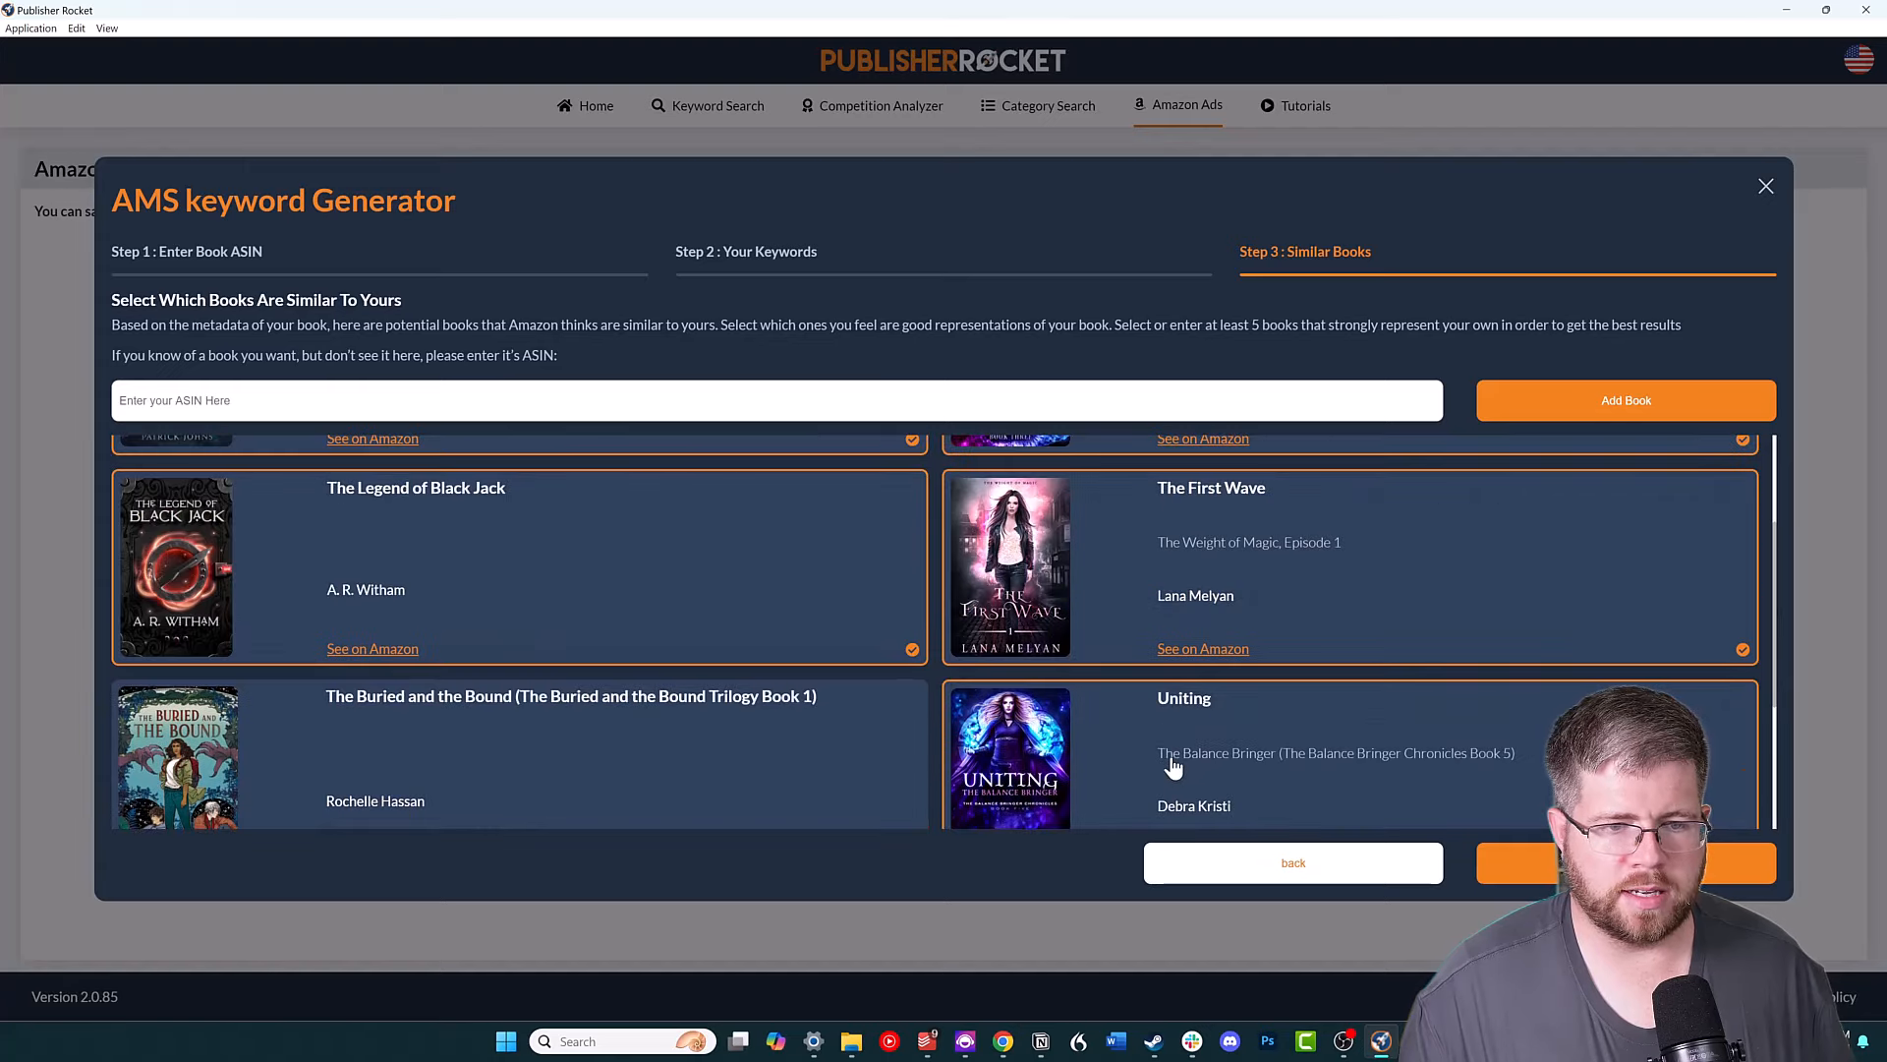
{"action": "scroll", "coordinate": [1173, 767], "scroll_direction": "up", "scroll_amount": 2}
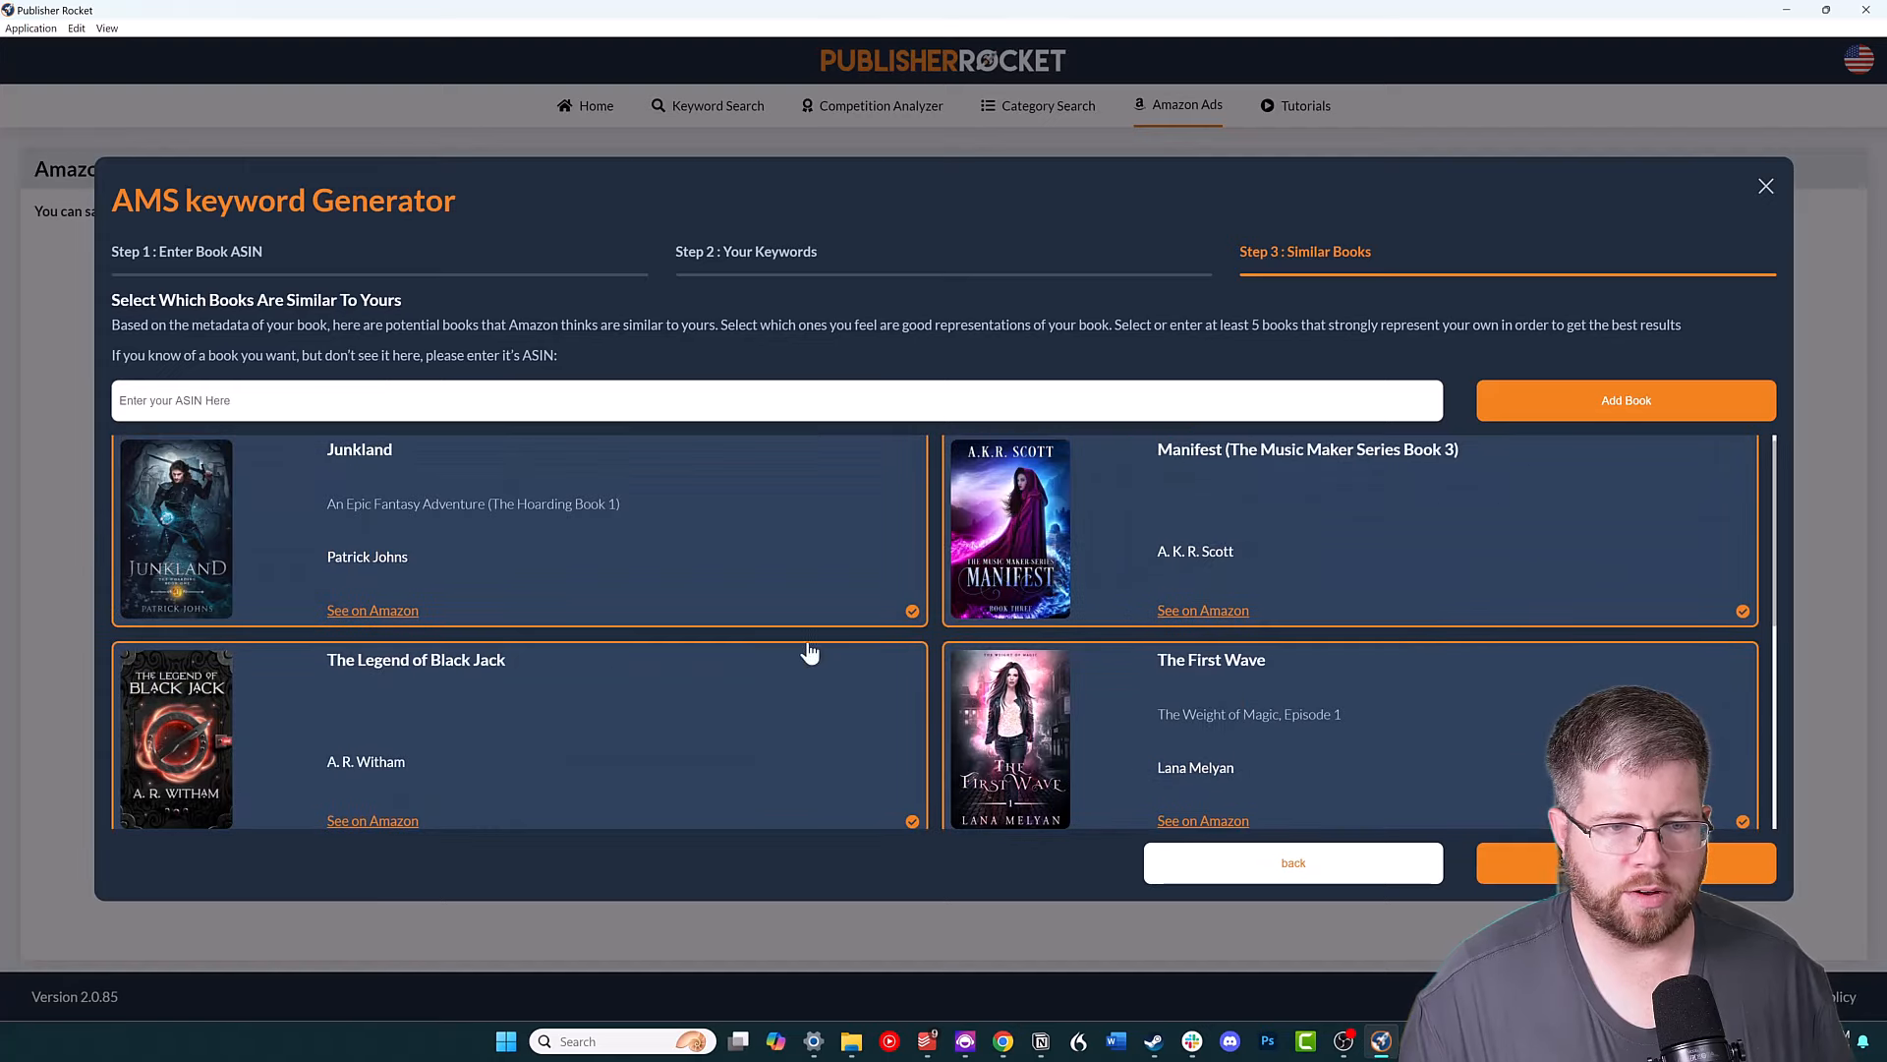
{"action": "left_click", "coordinate": [1087, 708]}
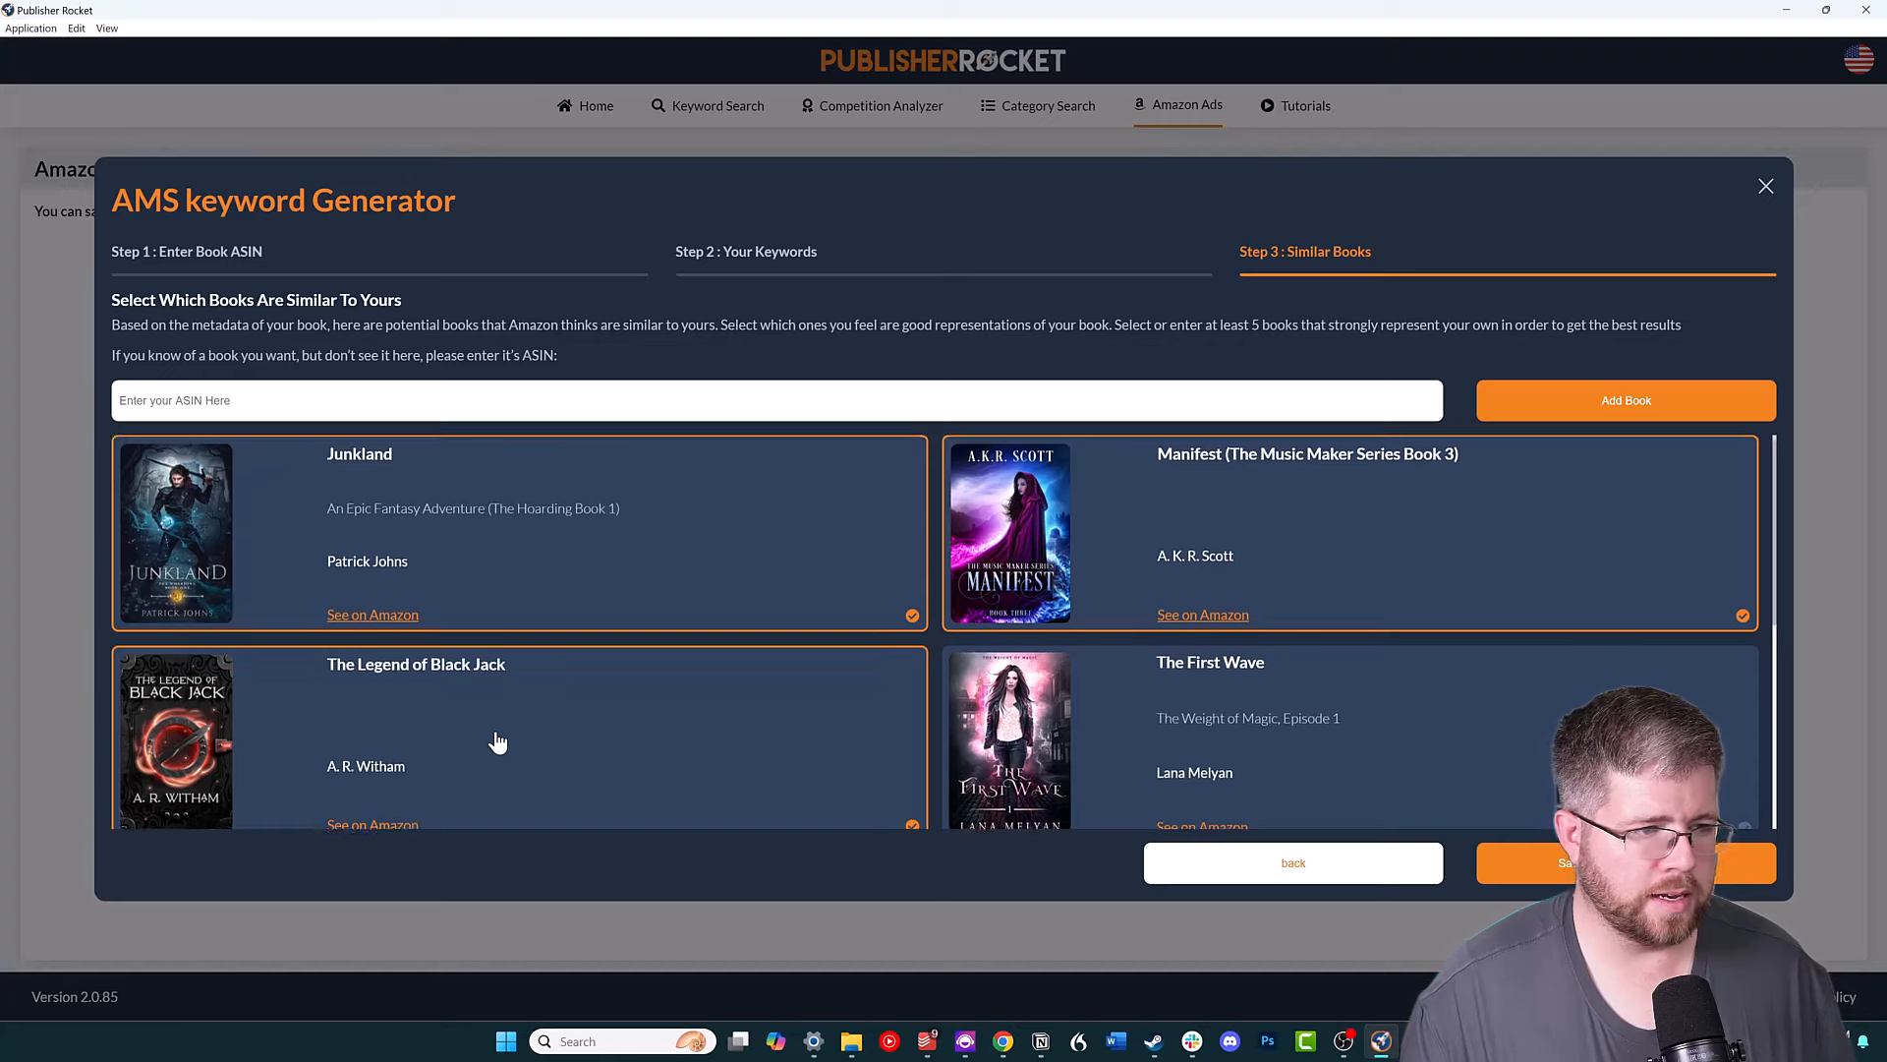
{"action": "scroll", "coordinate": [499, 744], "scroll_direction": "up", "scroll_amount": 1}
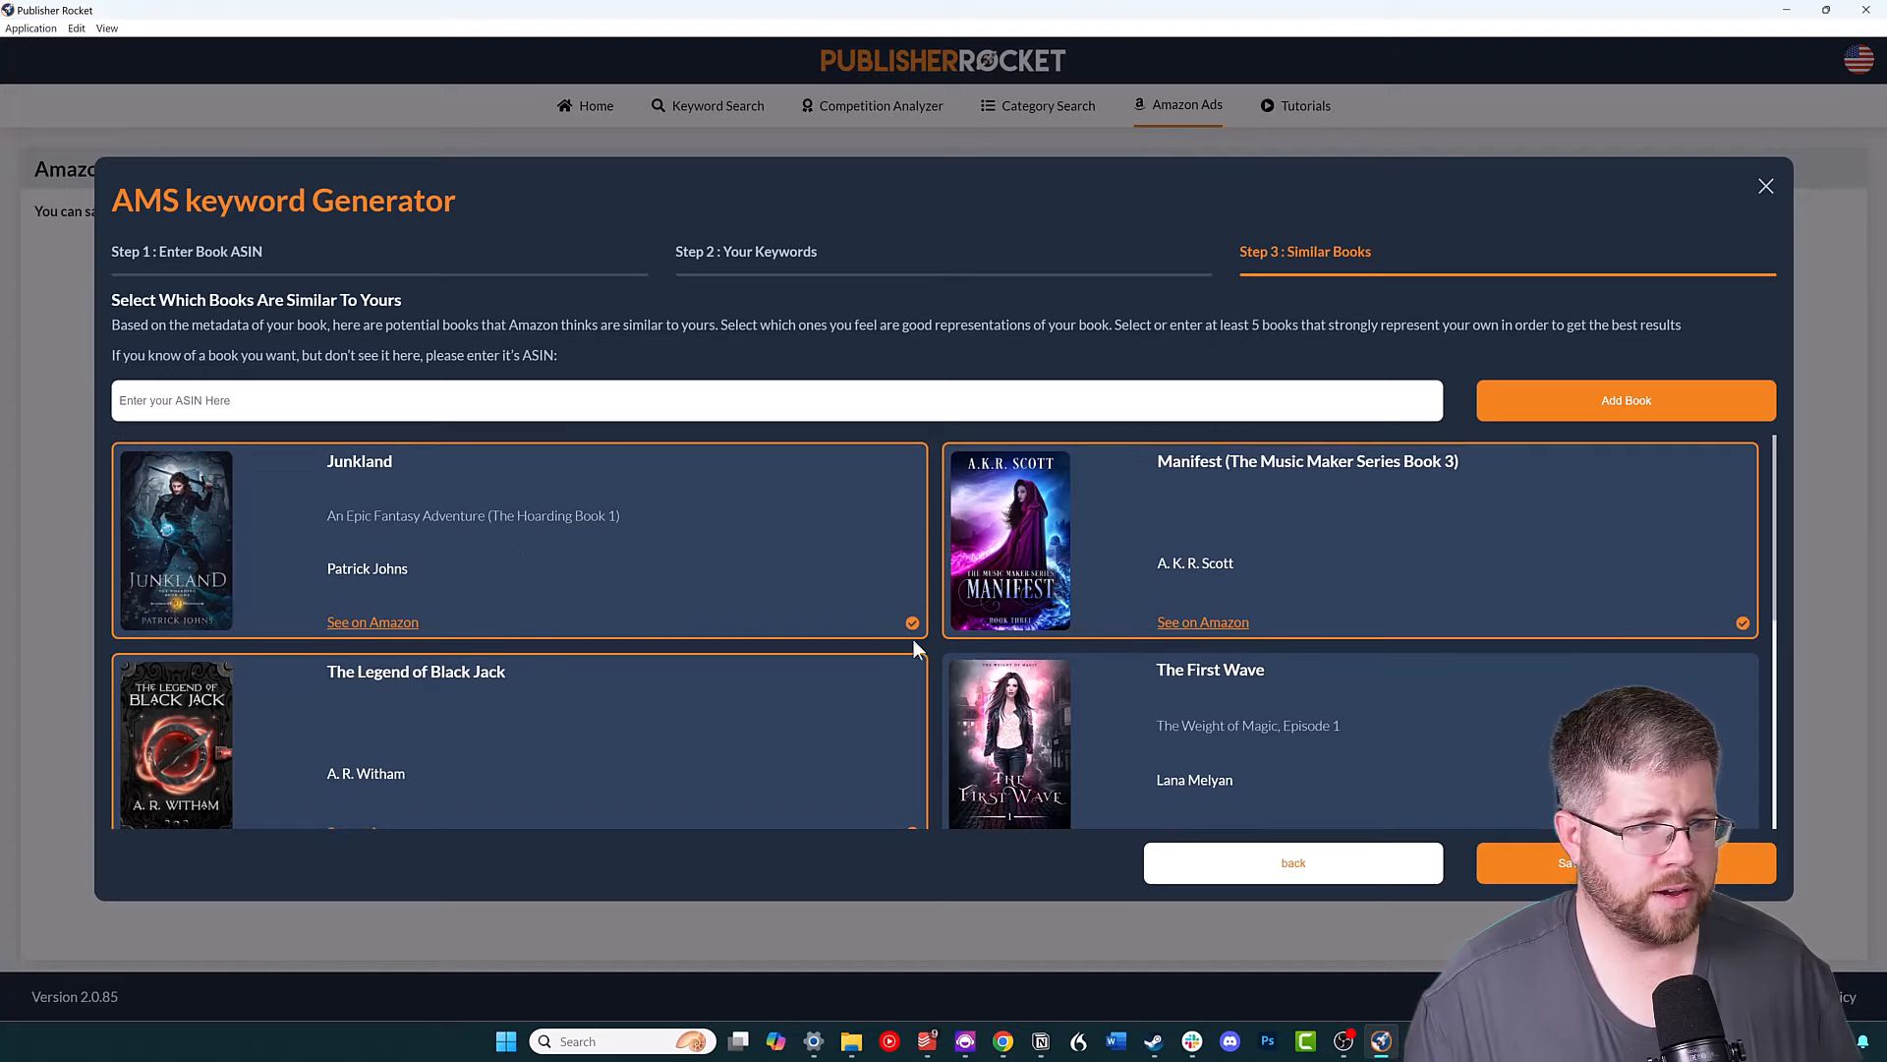
{"action": "scroll", "coordinate": [699, 557], "scroll_direction": "down", "scroll_amount": 1}
{"action": "scroll", "coordinate": [797, 596], "scroll_direction": "up", "scroll_amount": 1}
{"action": "scroll", "coordinate": [791, 592], "scroll_direction": "down", "scroll_amount": 5}
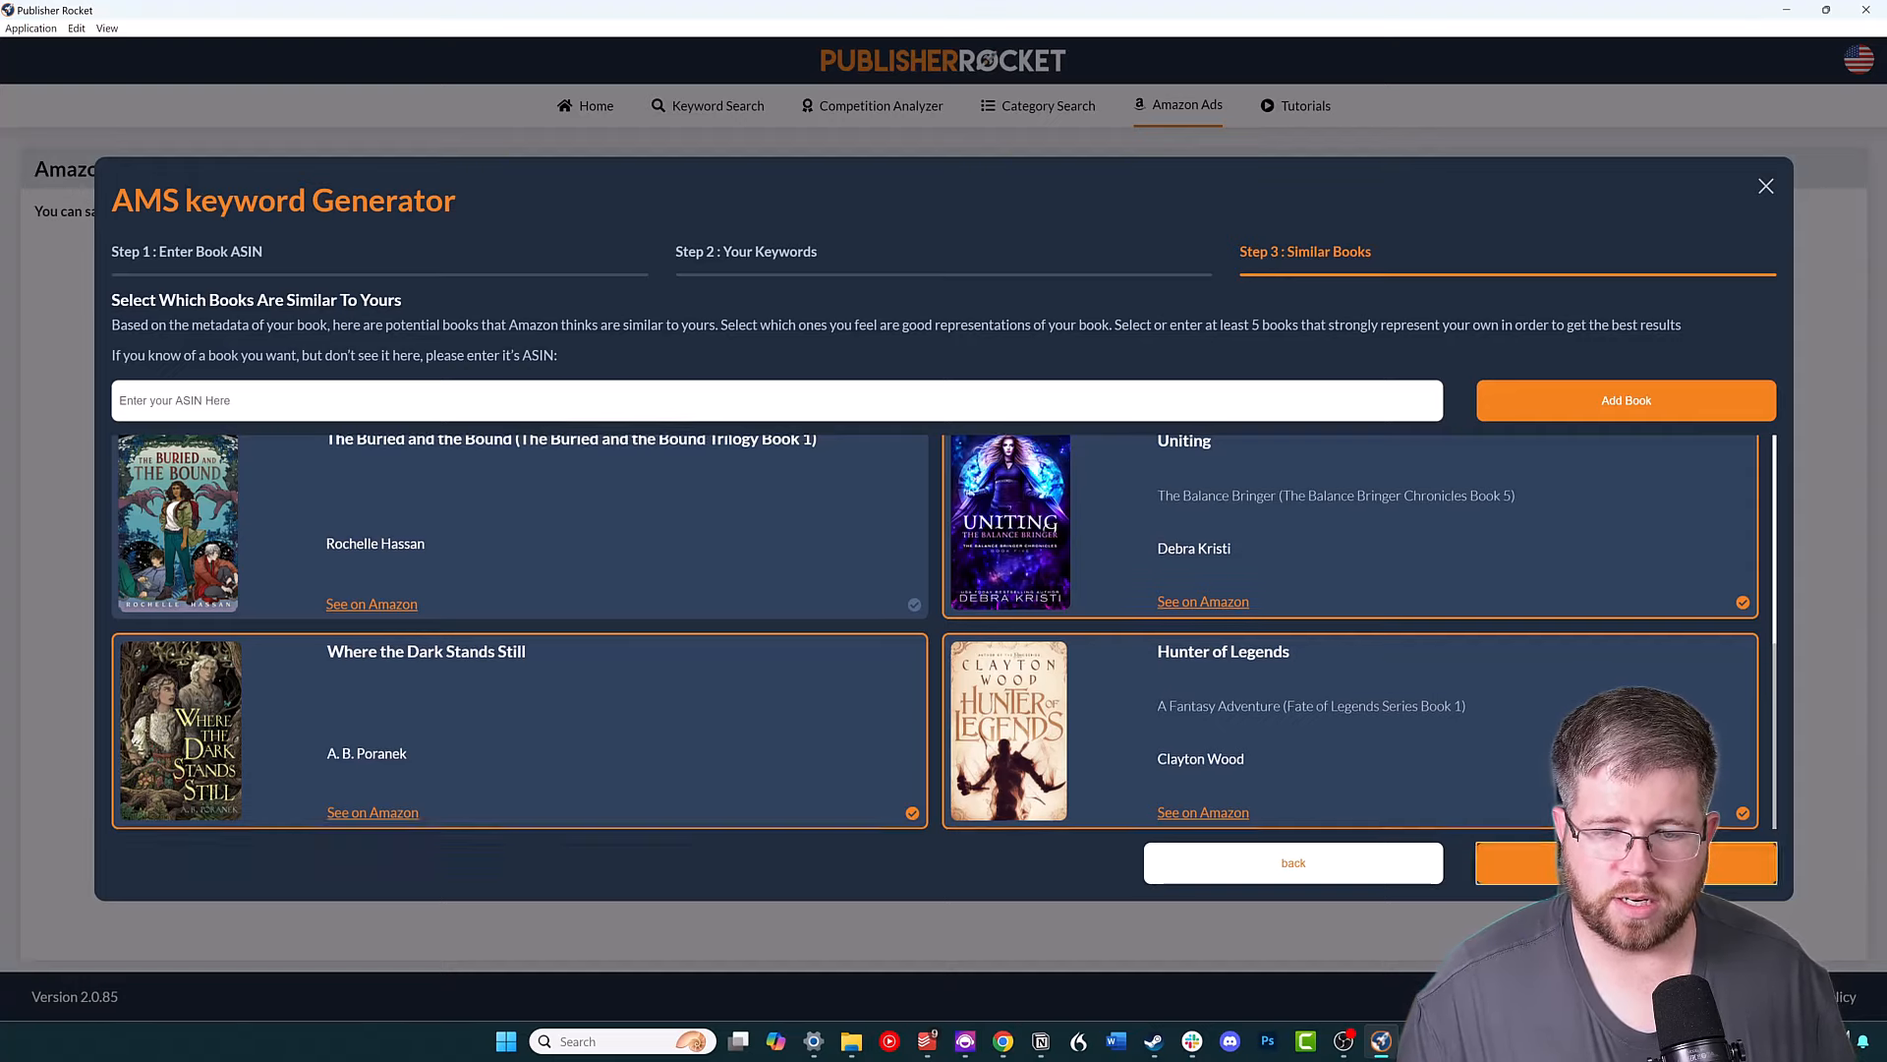
Generate the ad targets from the selected similar books and review the search terms related to the 7 Kindle keywords.
{"action": "left_click", "coordinate": [1533, 863]}
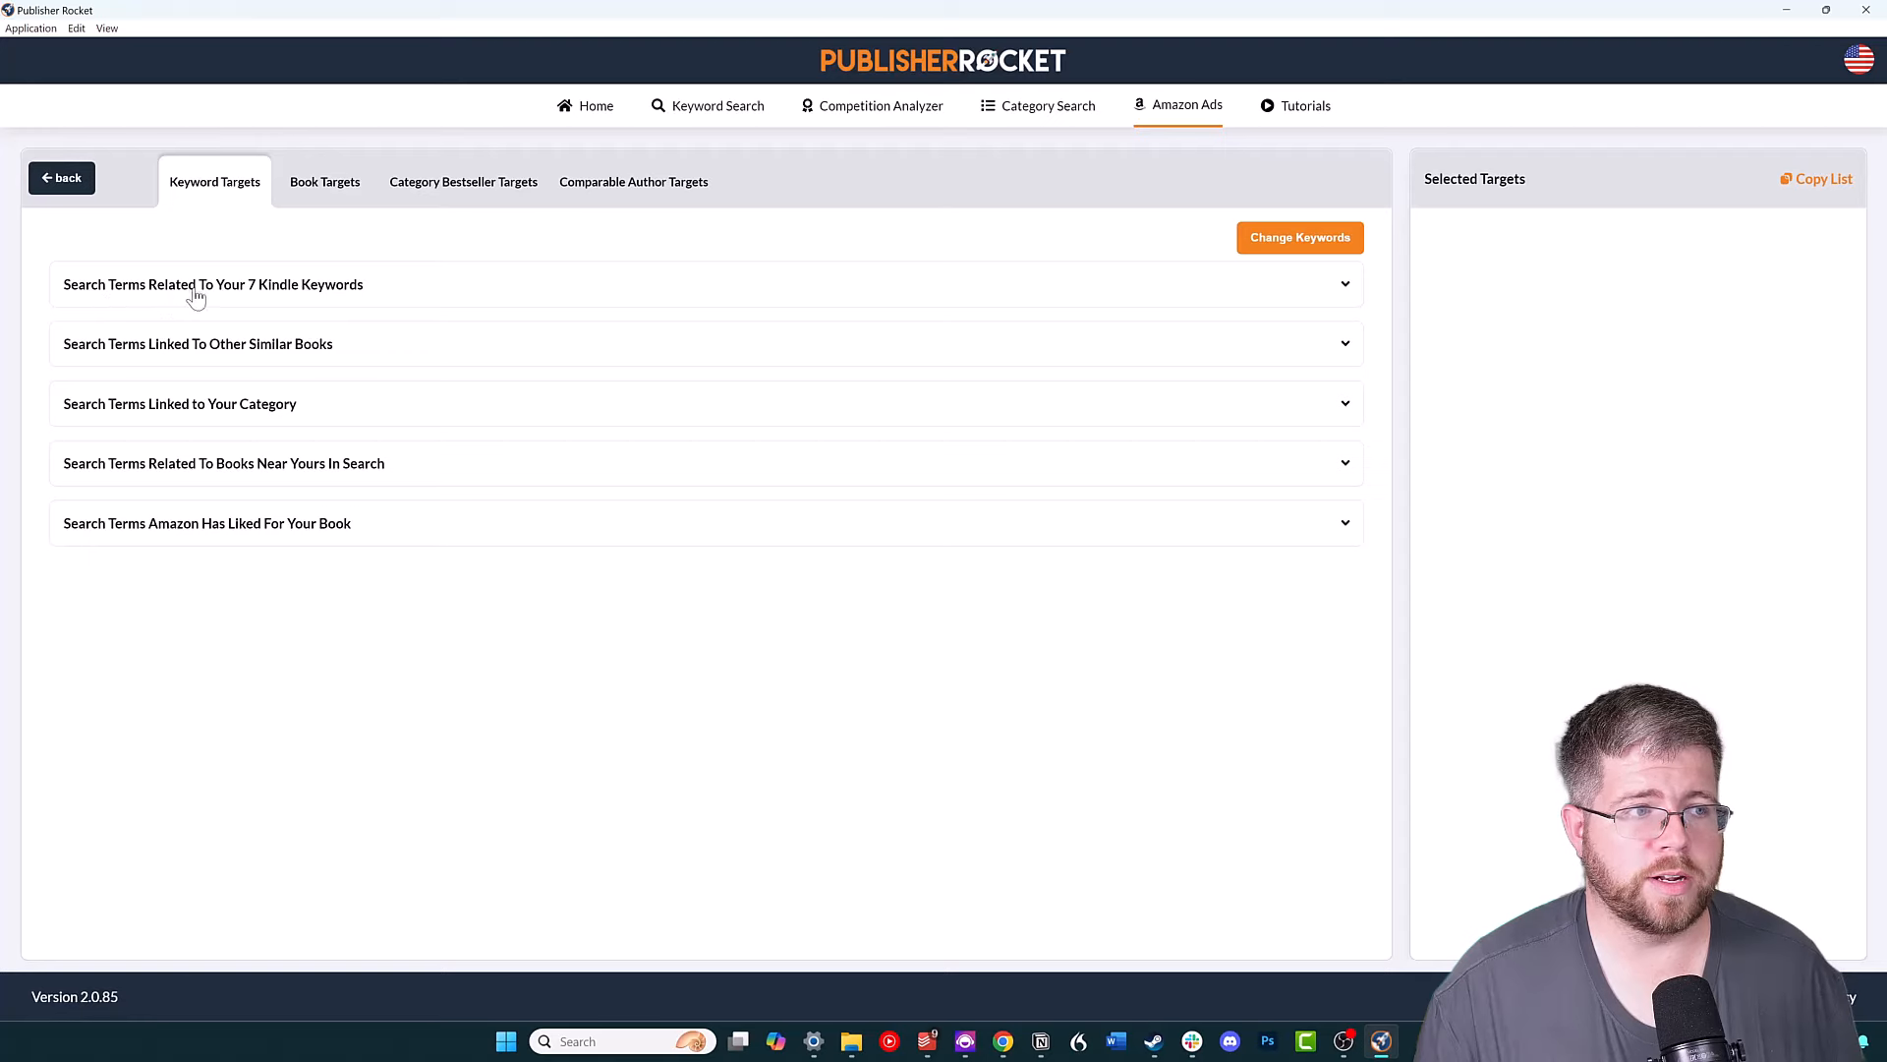
{"action": "left_click", "coordinate": [265, 291]}
{"action": "scroll", "coordinate": [468, 447], "scroll_direction": "down", "scroll_amount": 1}
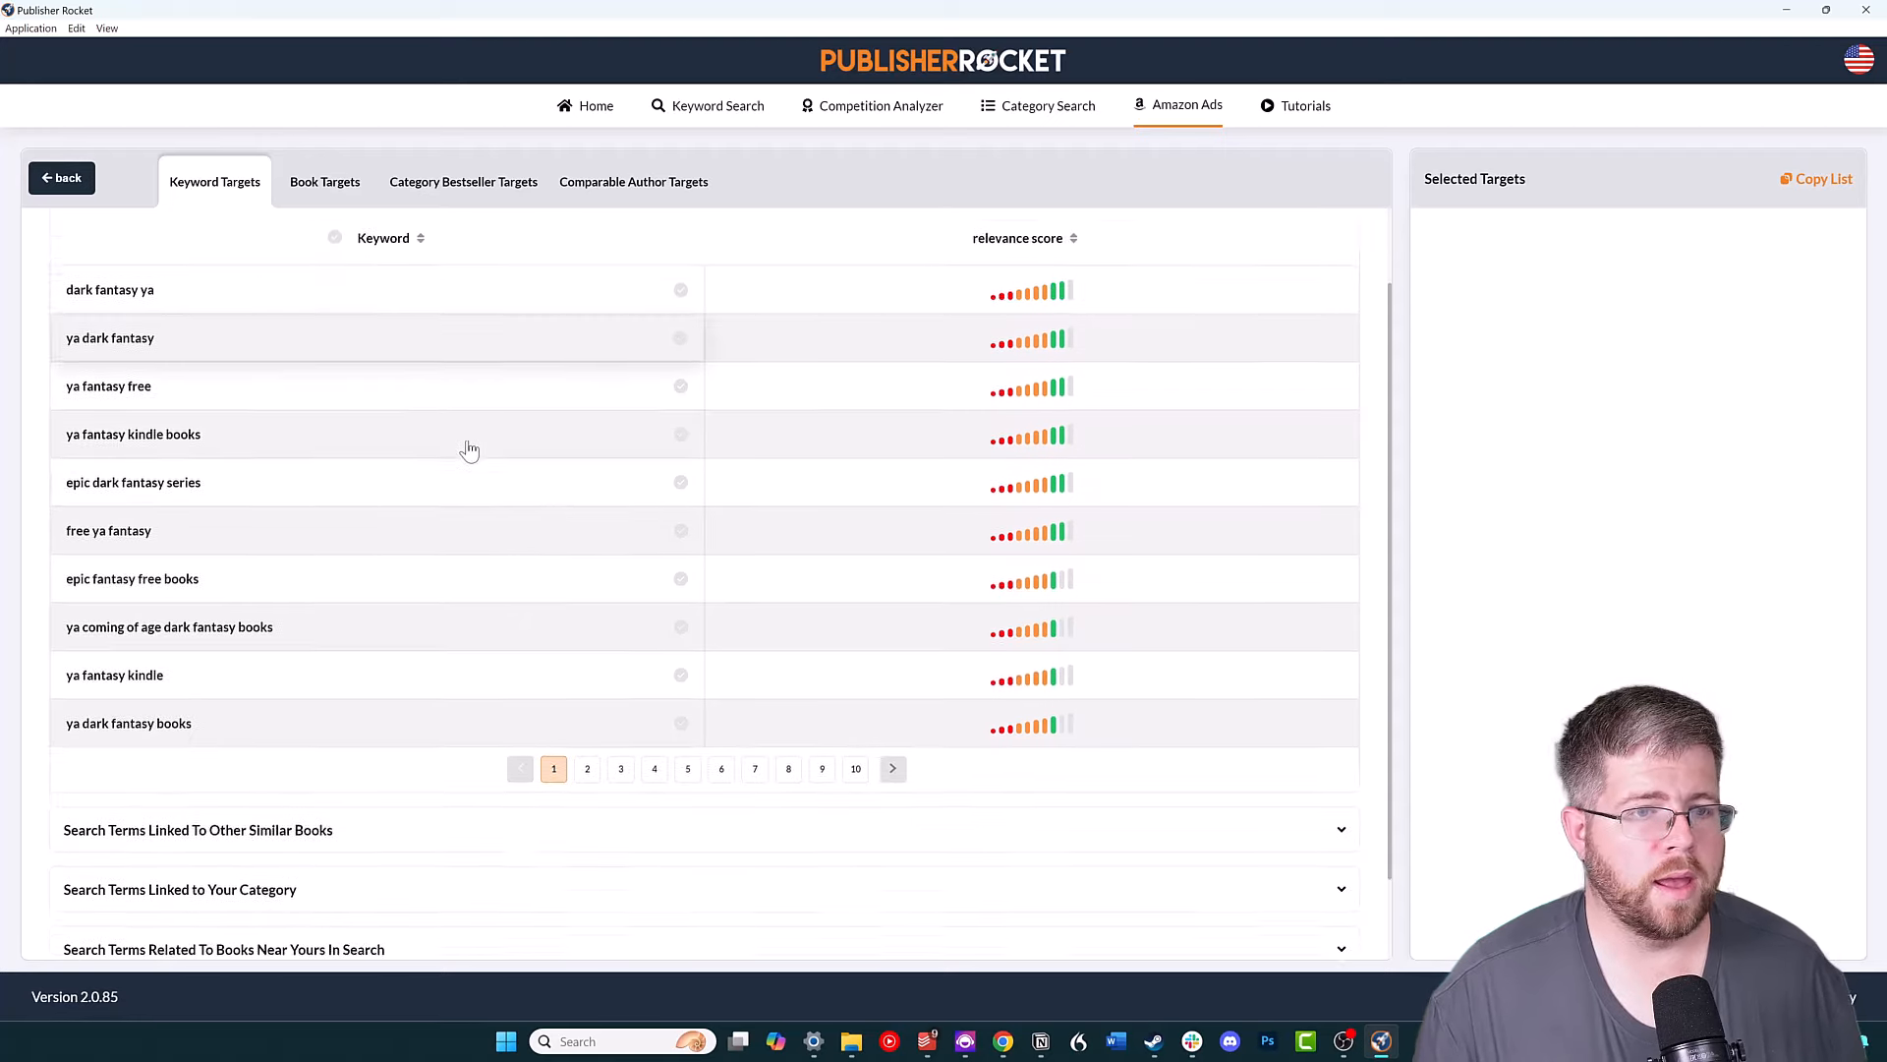
{"action": "scroll", "coordinate": [467, 448], "scroll_direction": "up", "scroll_amount": 1}
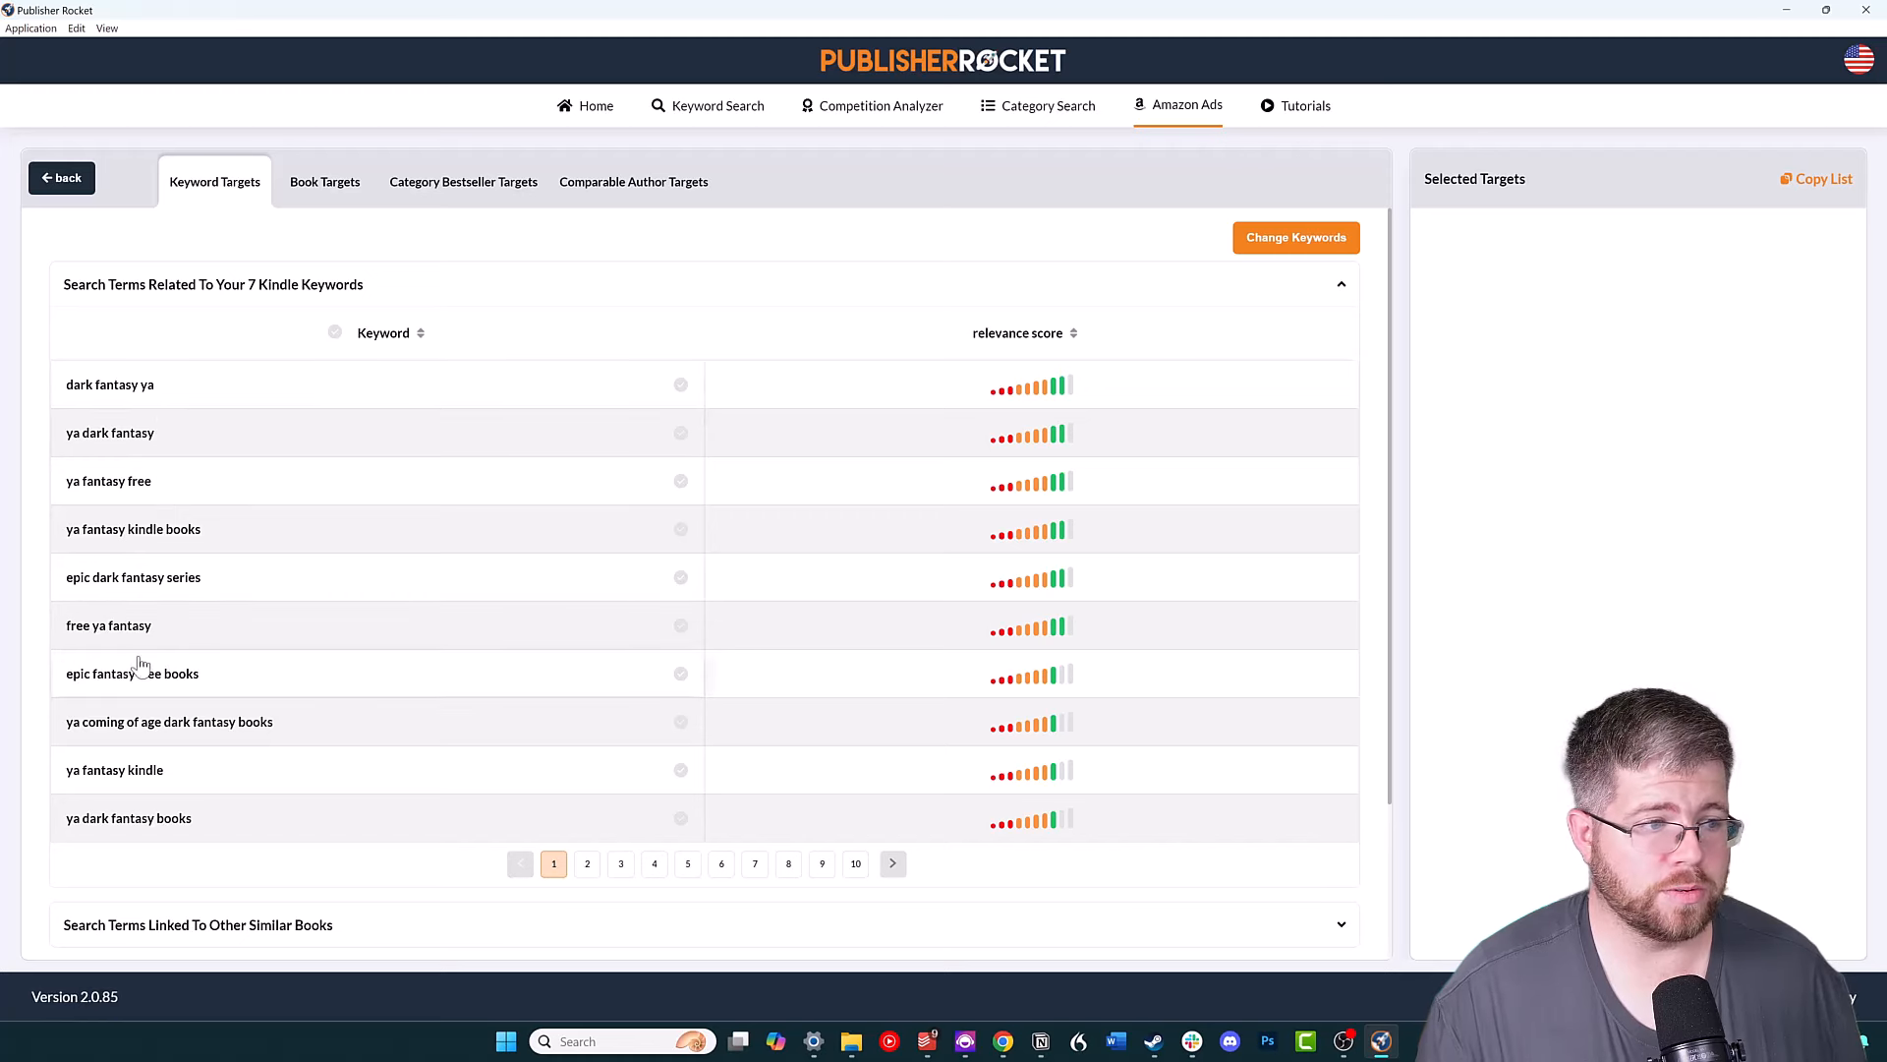
{"action": "scroll", "coordinate": [148, 688], "scroll_direction": "down", "scroll_amount": 1}
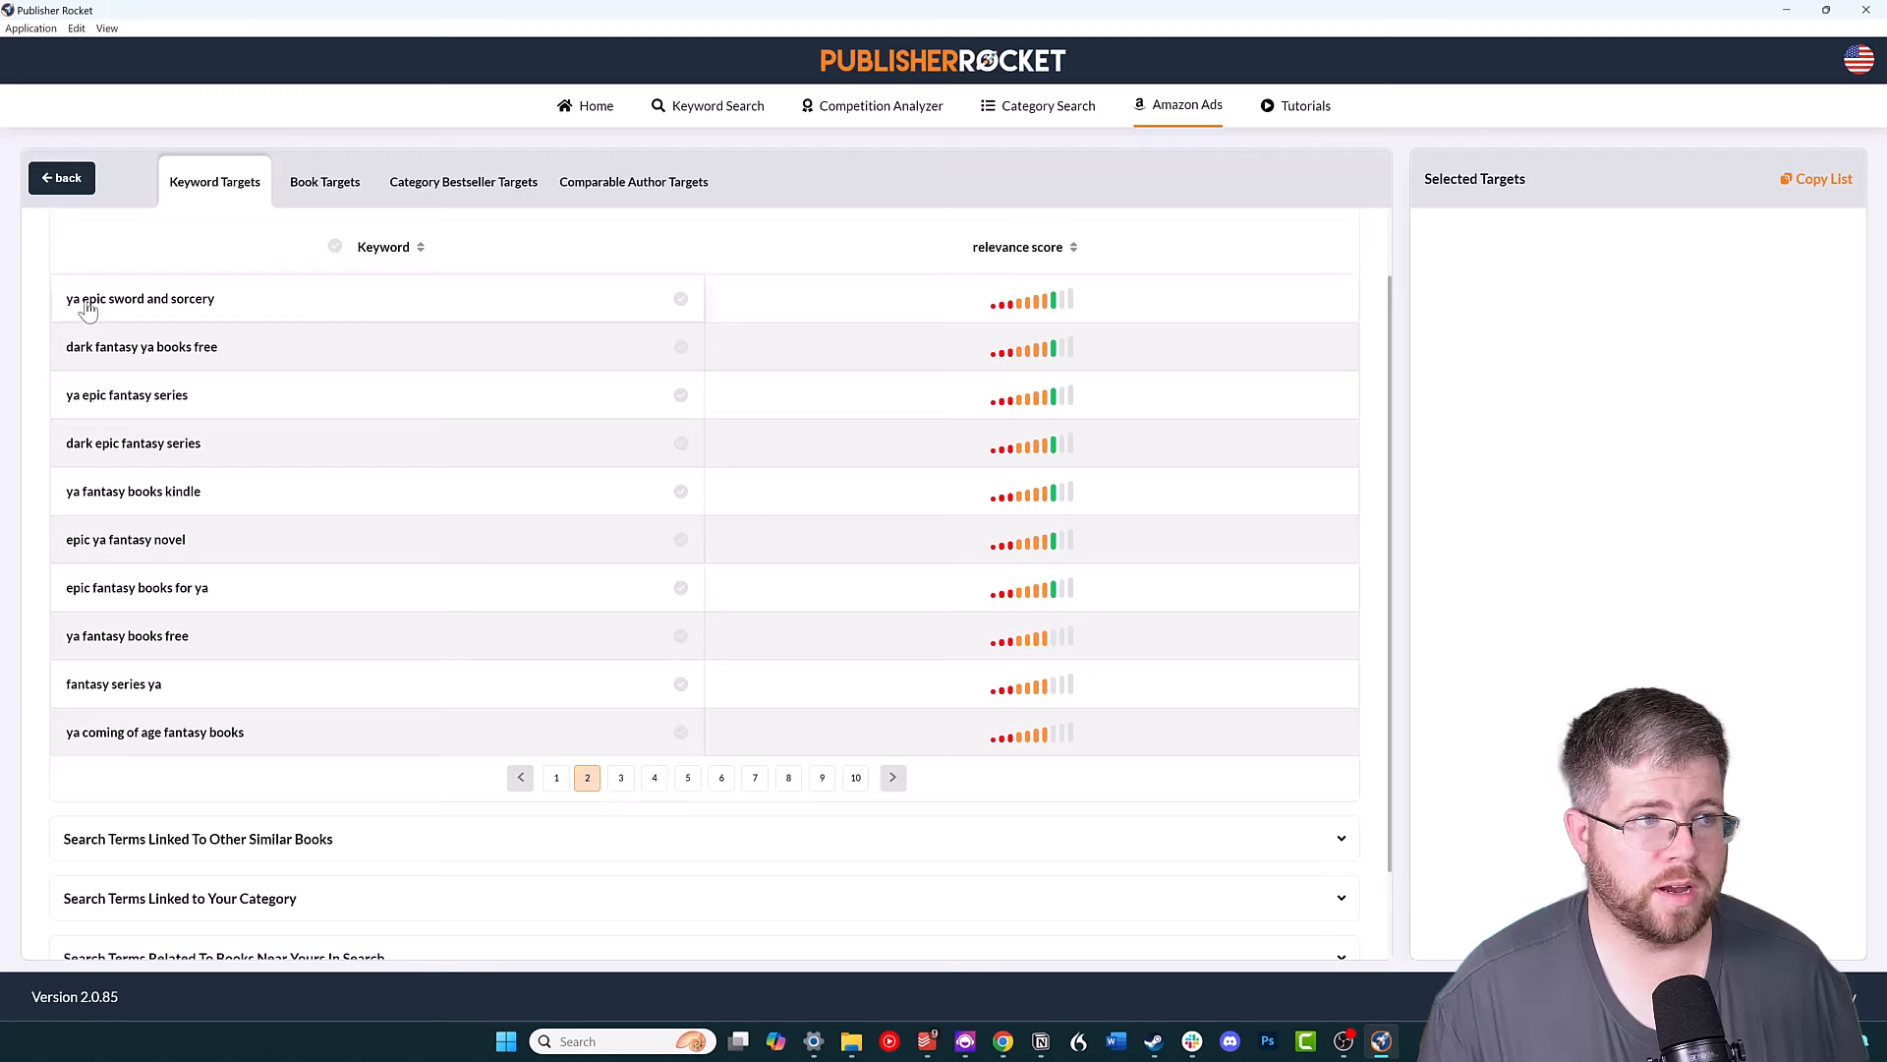
Add "ya epic sword and sorcery" from page 2 of the Kindle keyword terms to the selected targets and check it there.
{"action": "left_click", "coordinate": [137, 309]}
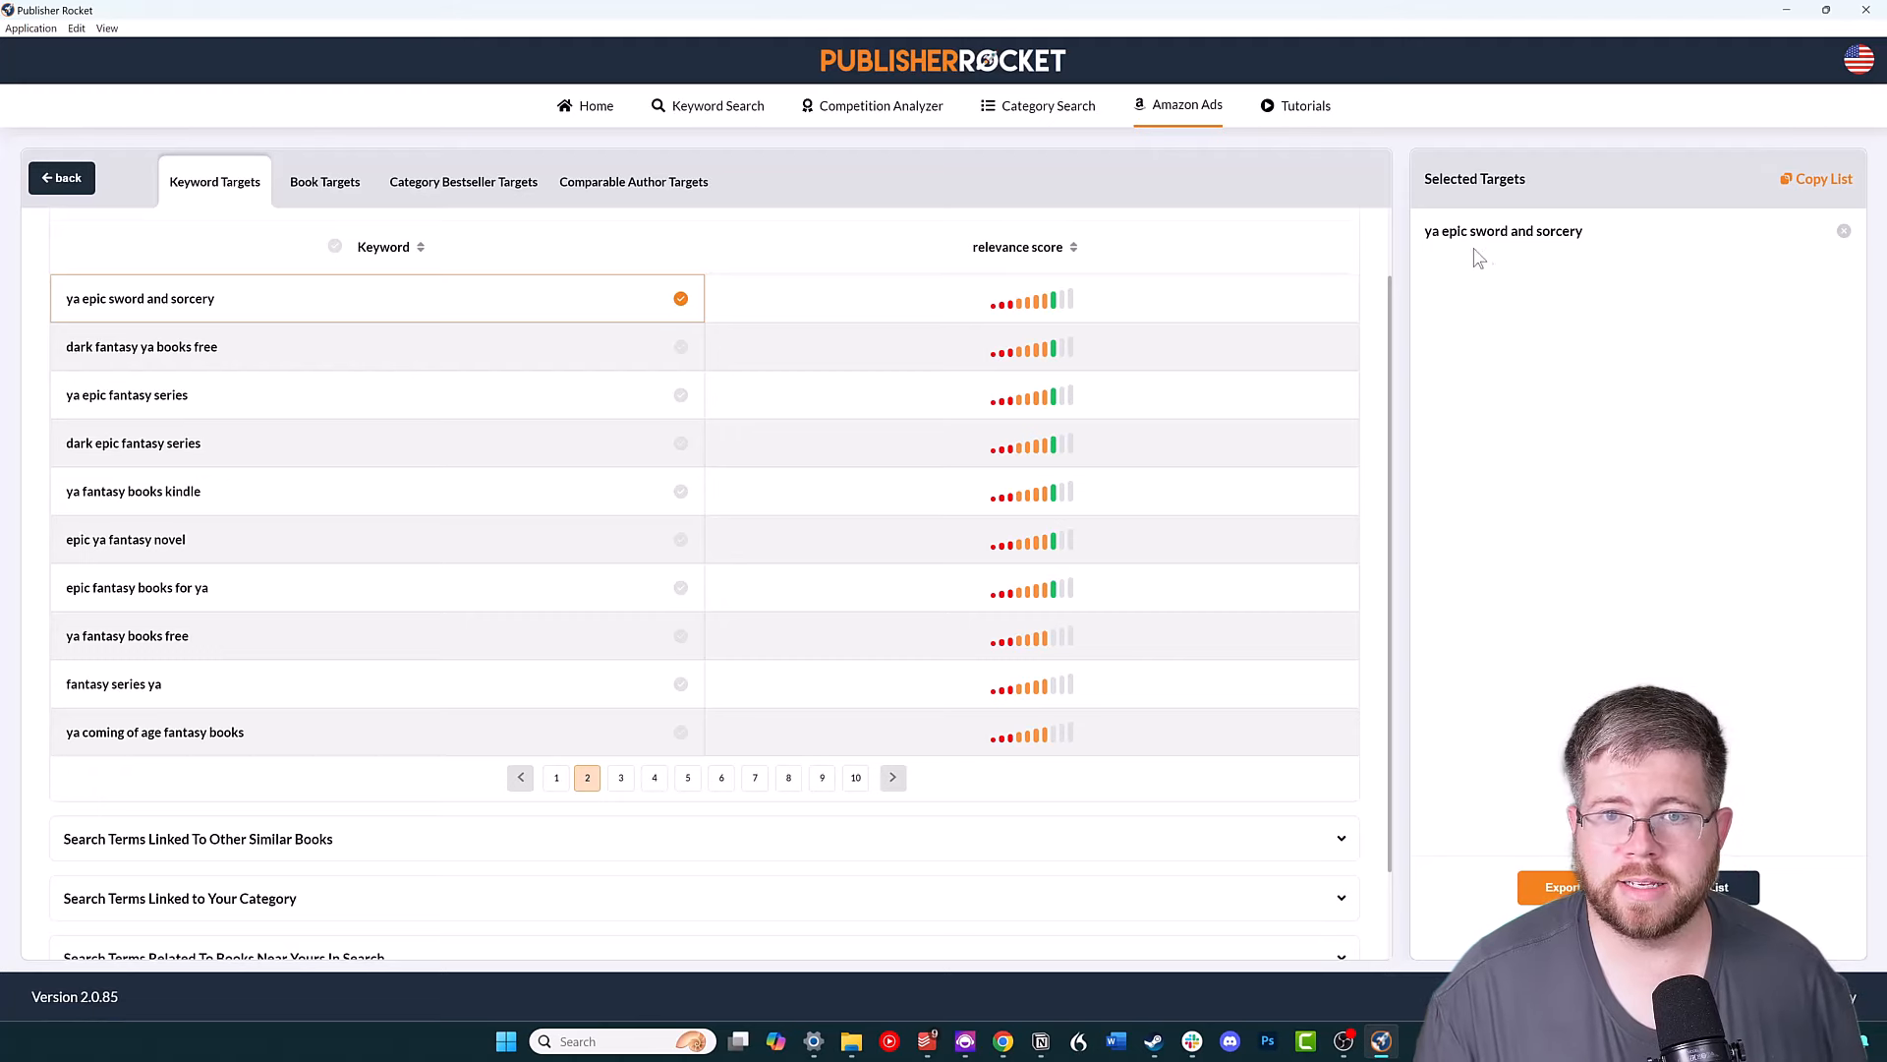
{"action": "left_click_drag", "start_coordinate": [1602, 236], "coordinate": [1450, 232]}
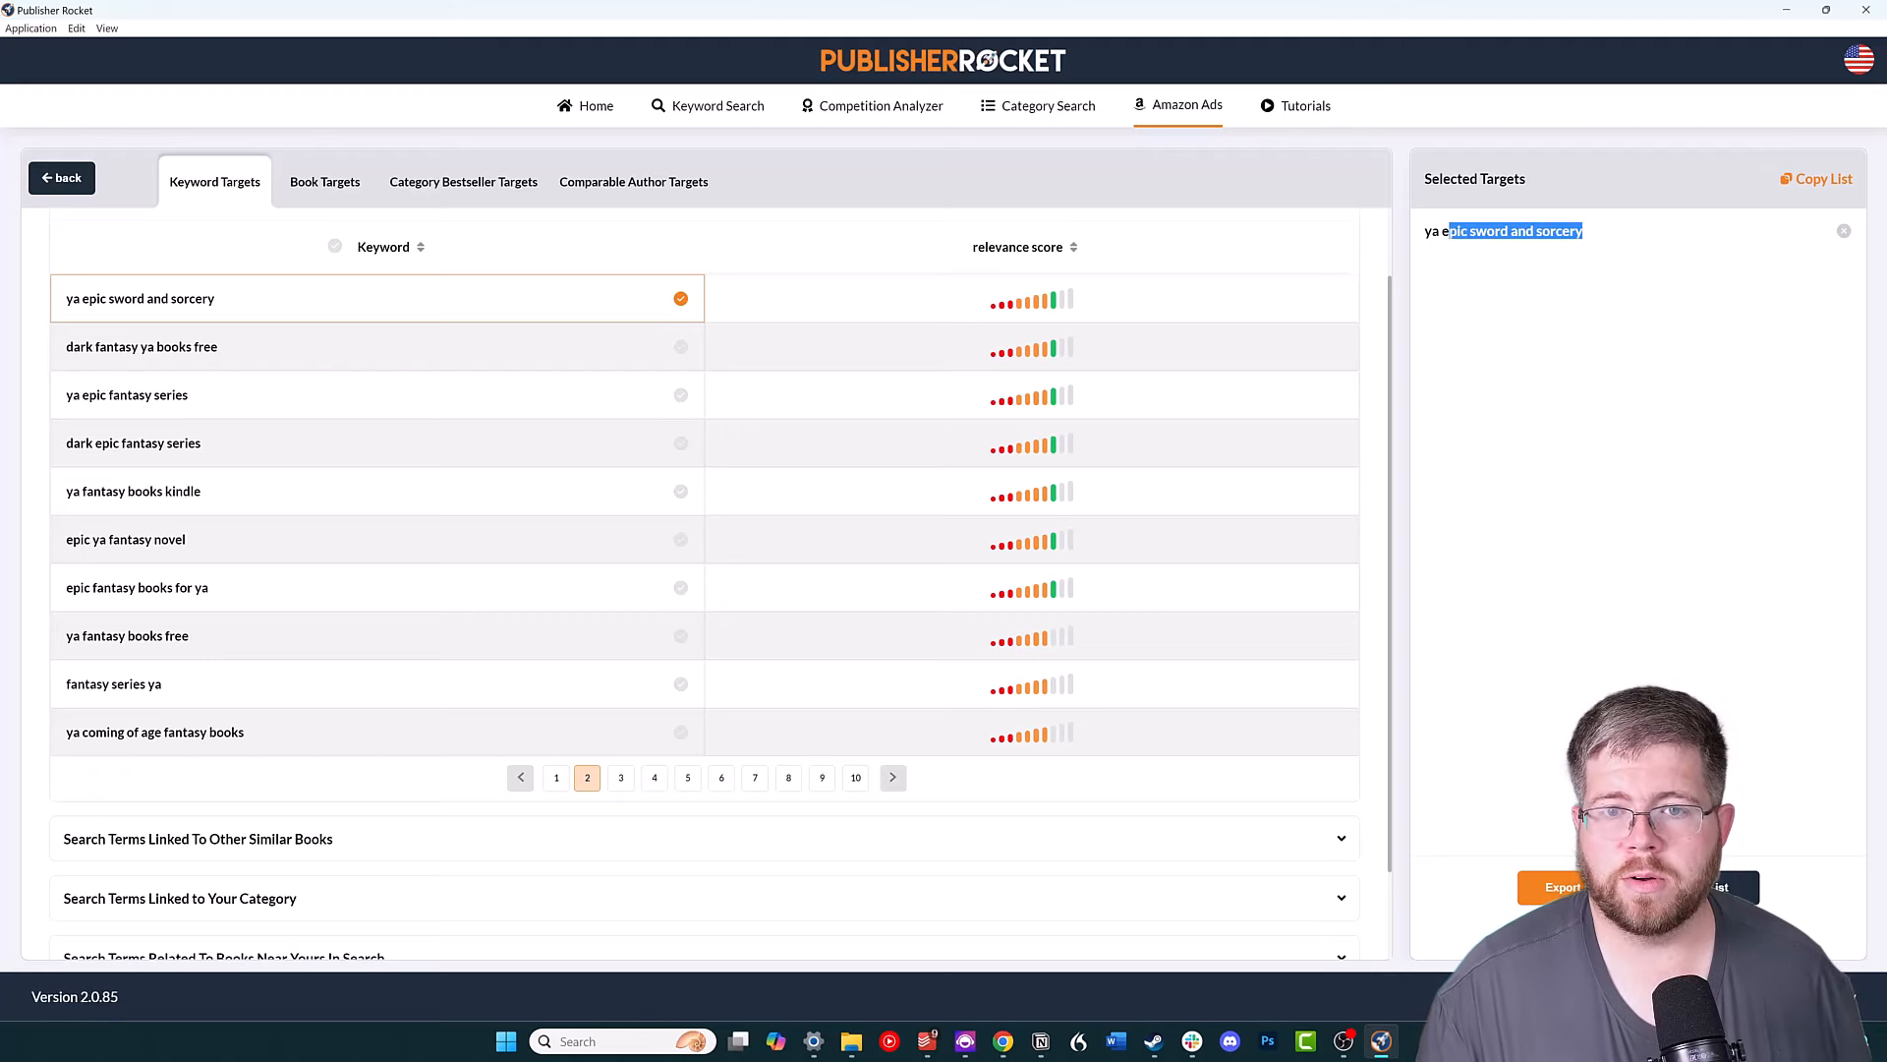
{"action": "left_click", "coordinate": [1505, 304]}
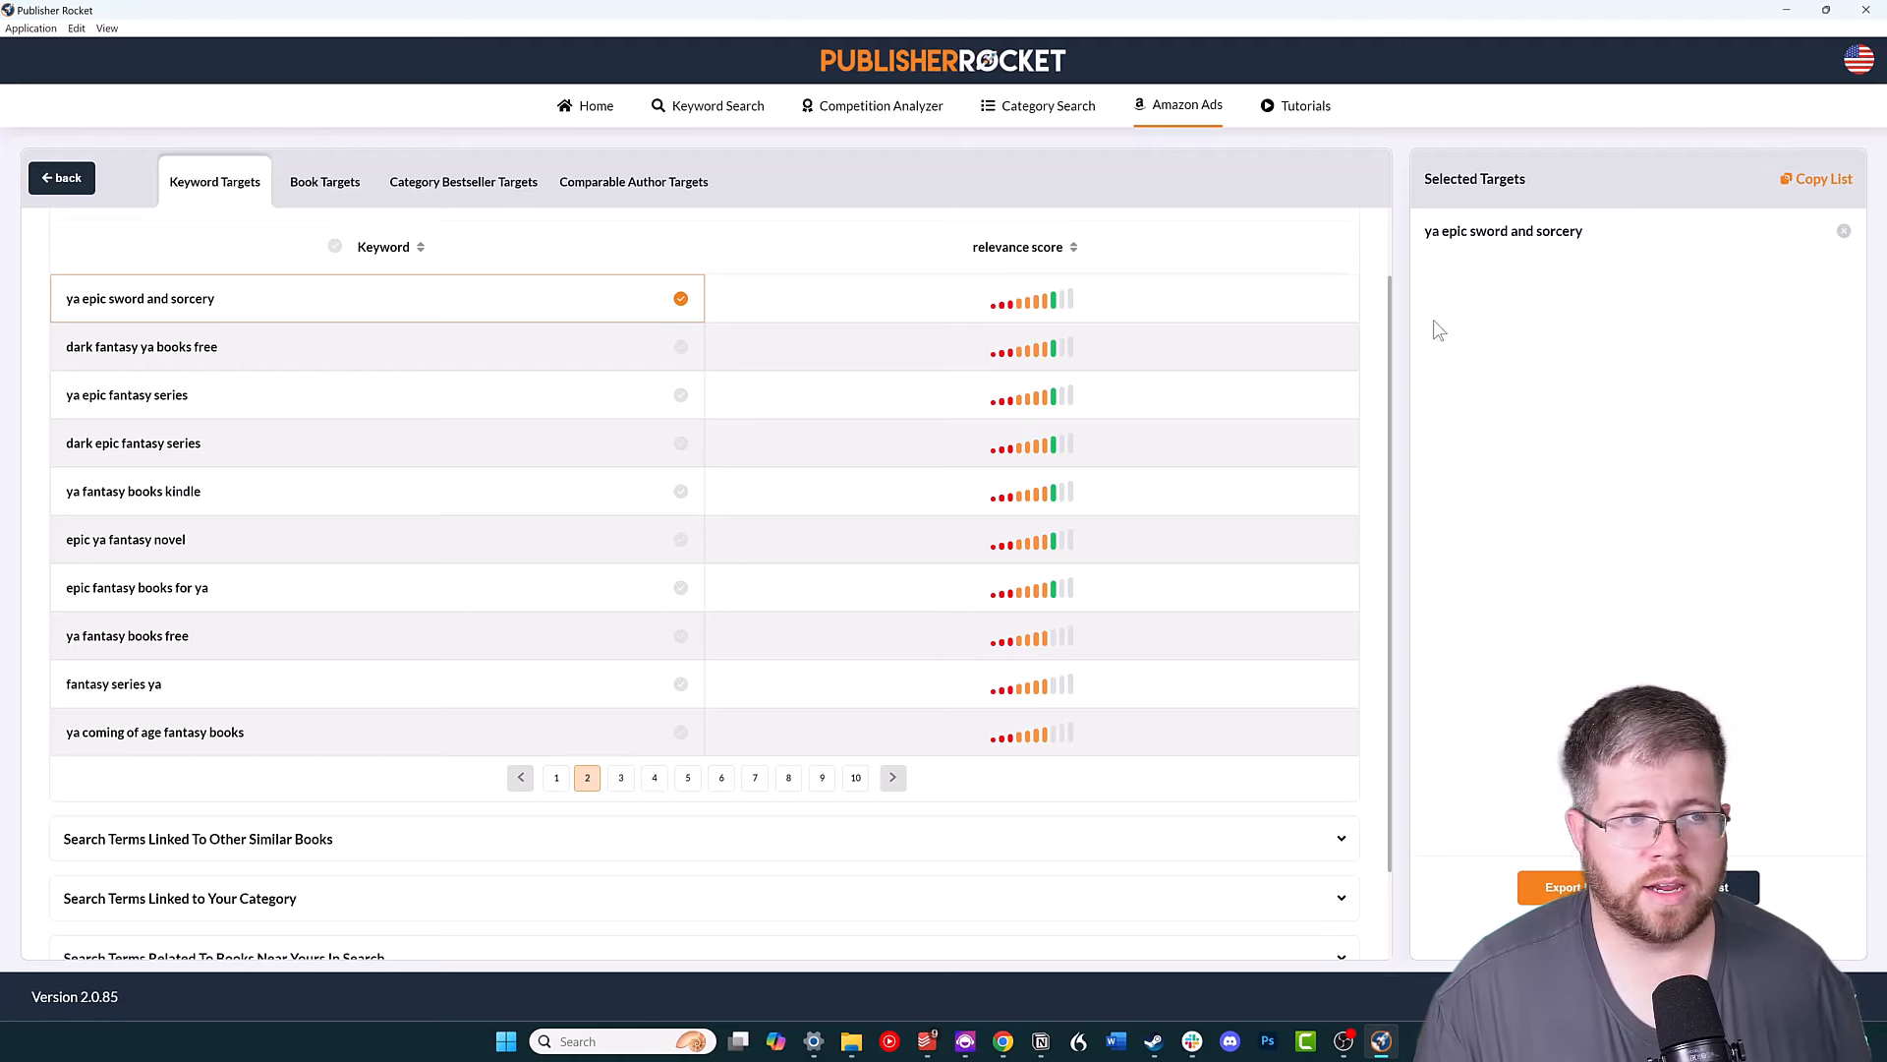
Select "ya epic fantasy series", "epic ya fantasy novel", "epic fantasy books for ya", "fantasy series ya" and "ya coming of age fantasy books".
{"action": "left_click", "coordinate": [213, 403]}
{"action": "left_click", "coordinate": [125, 538]}
{"action": "left_click", "coordinate": [137, 587]}
{"action": "left_click", "coordinate": [114, 683]}
{"action": "left_click", "coordinate": [155, 731]}
On page 3, select "ya fantasy ebooks", "coming of age adventure", the author-name keyword and "coming of age adventure heroine".
{"action": "left_click", "coordinate": [621, 776]}
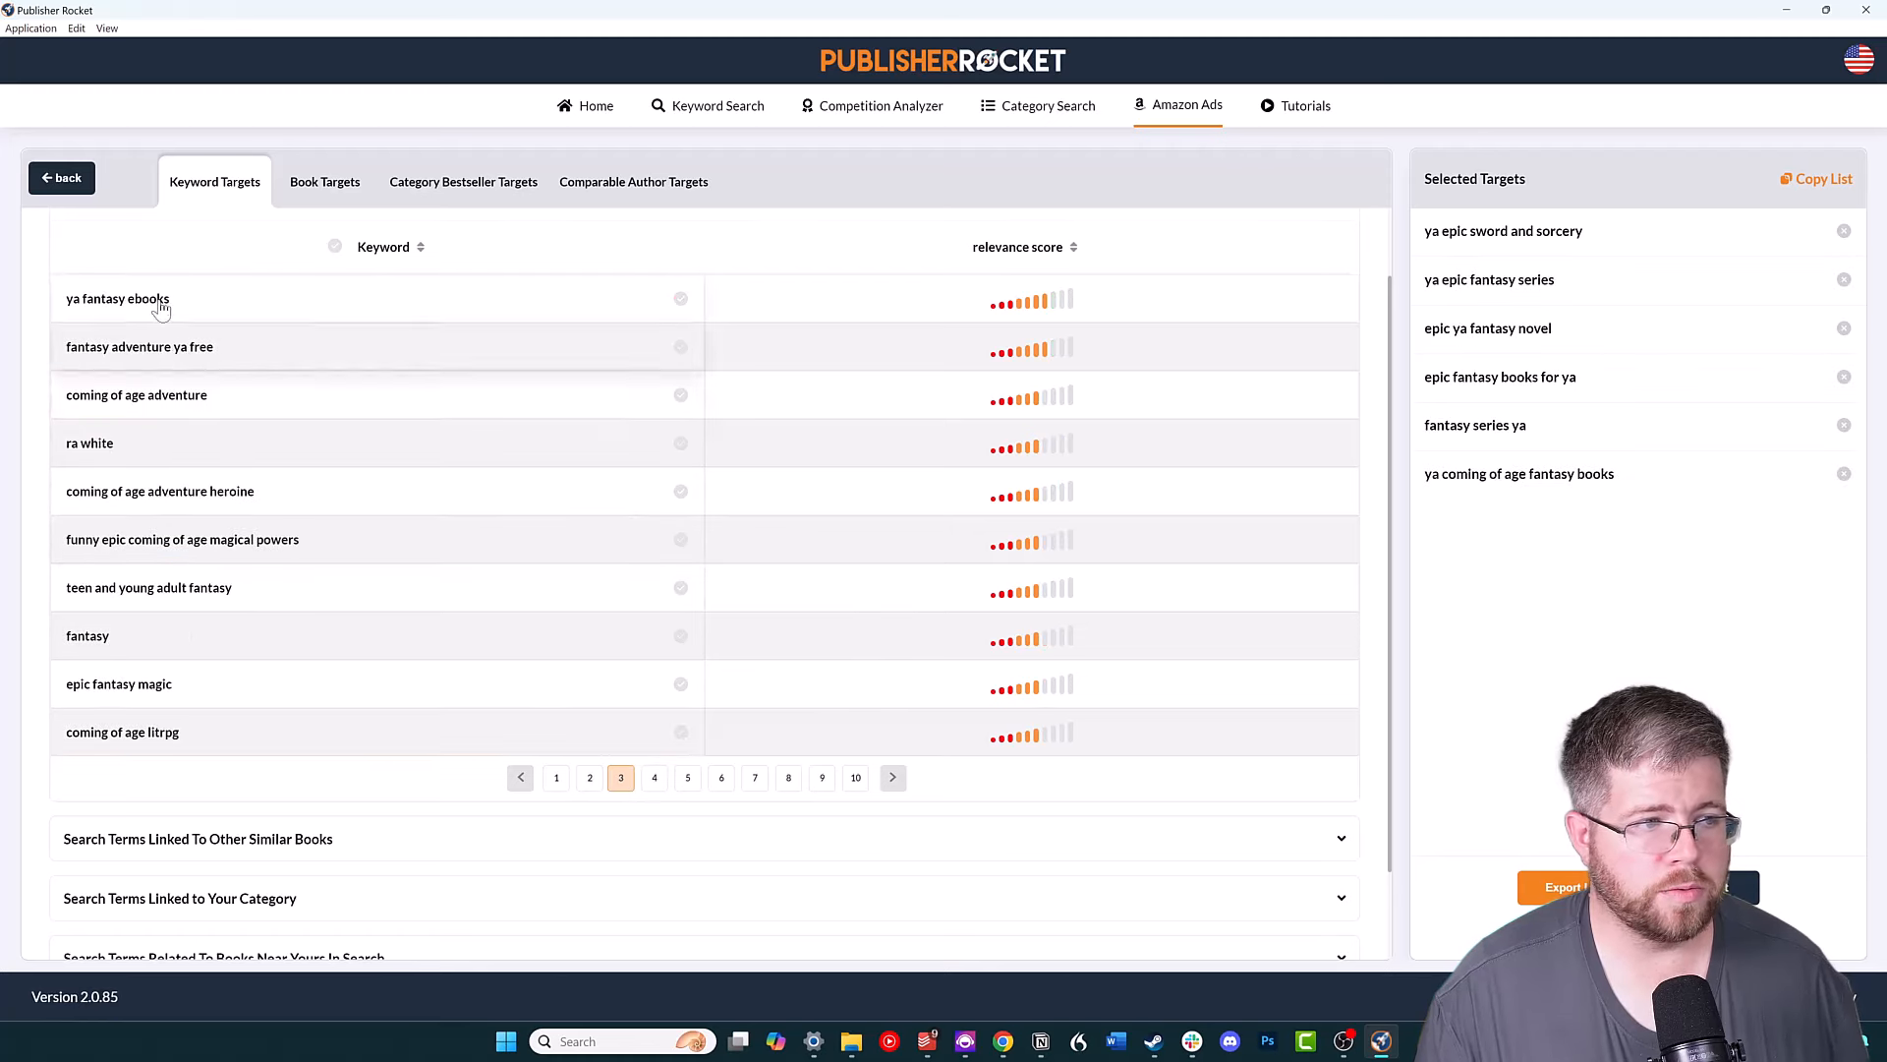
{"action": "left_click", "coordinate": [204, 305]}
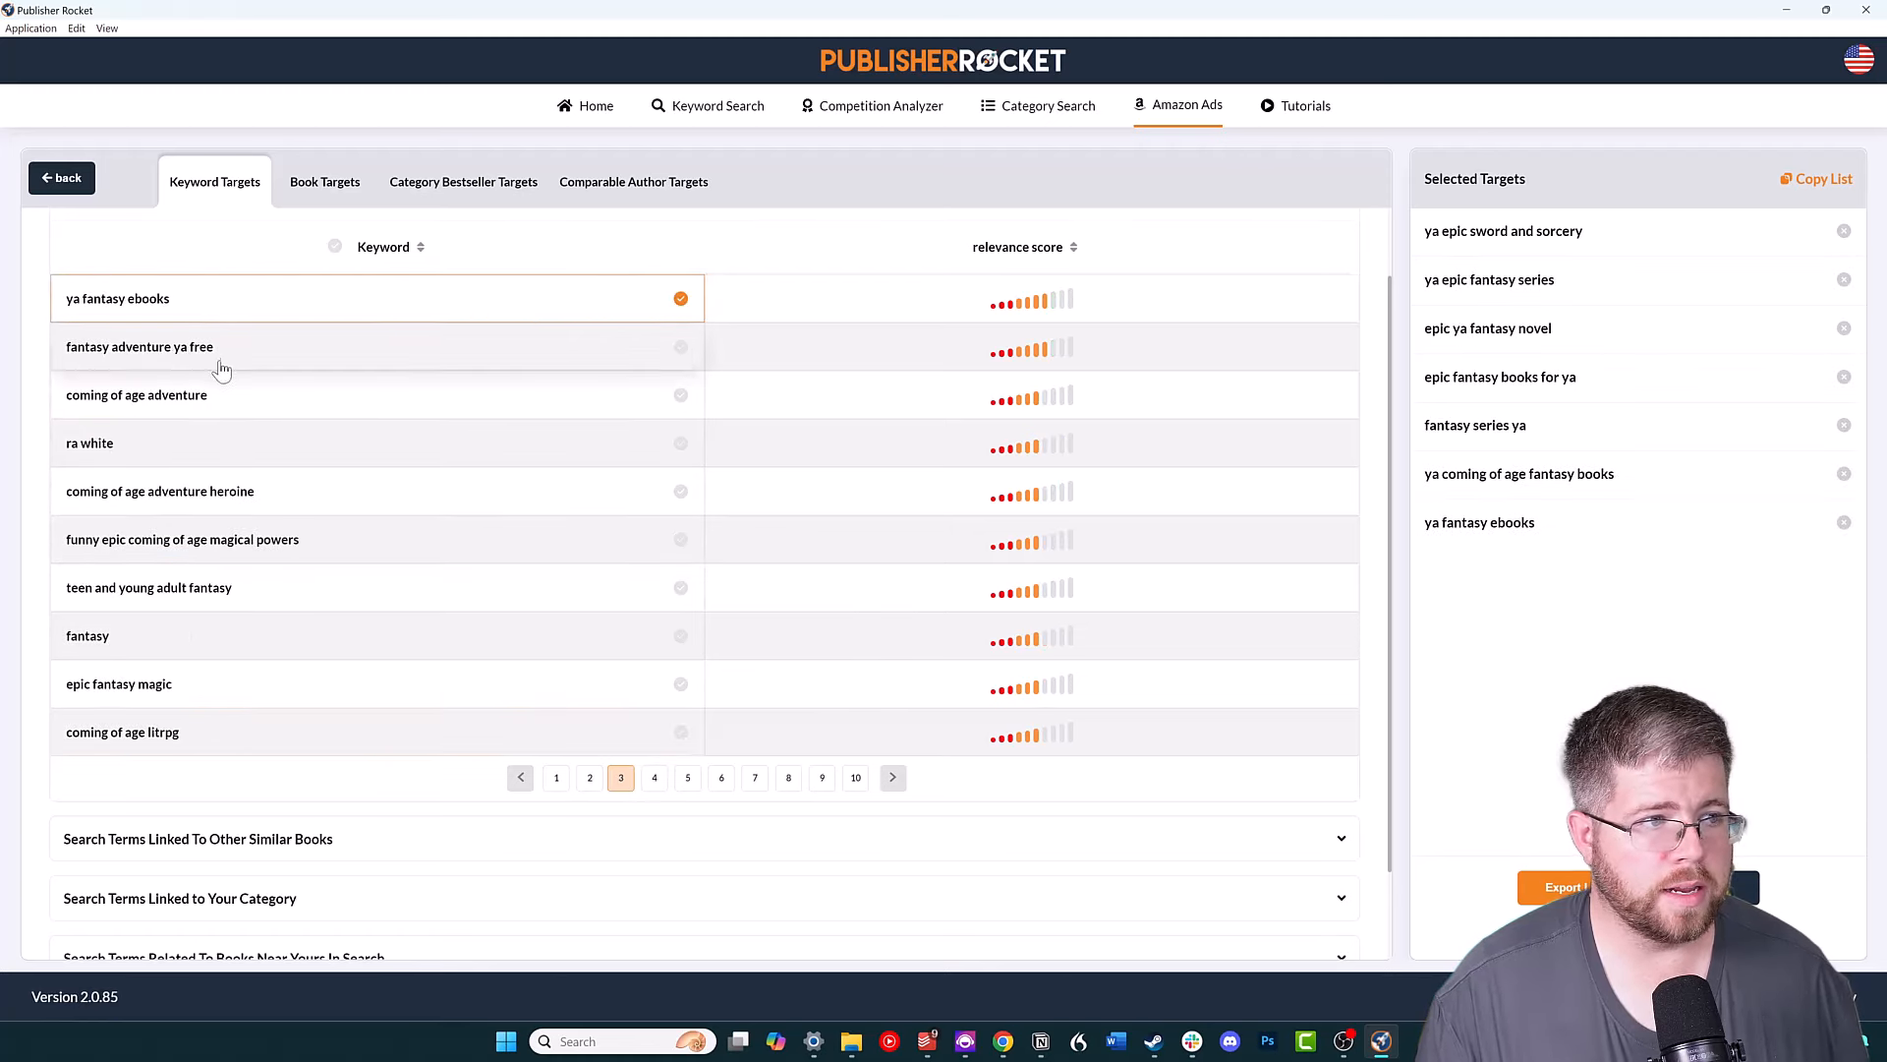
{"action": "left_click", "coordinate": [225, 401]}
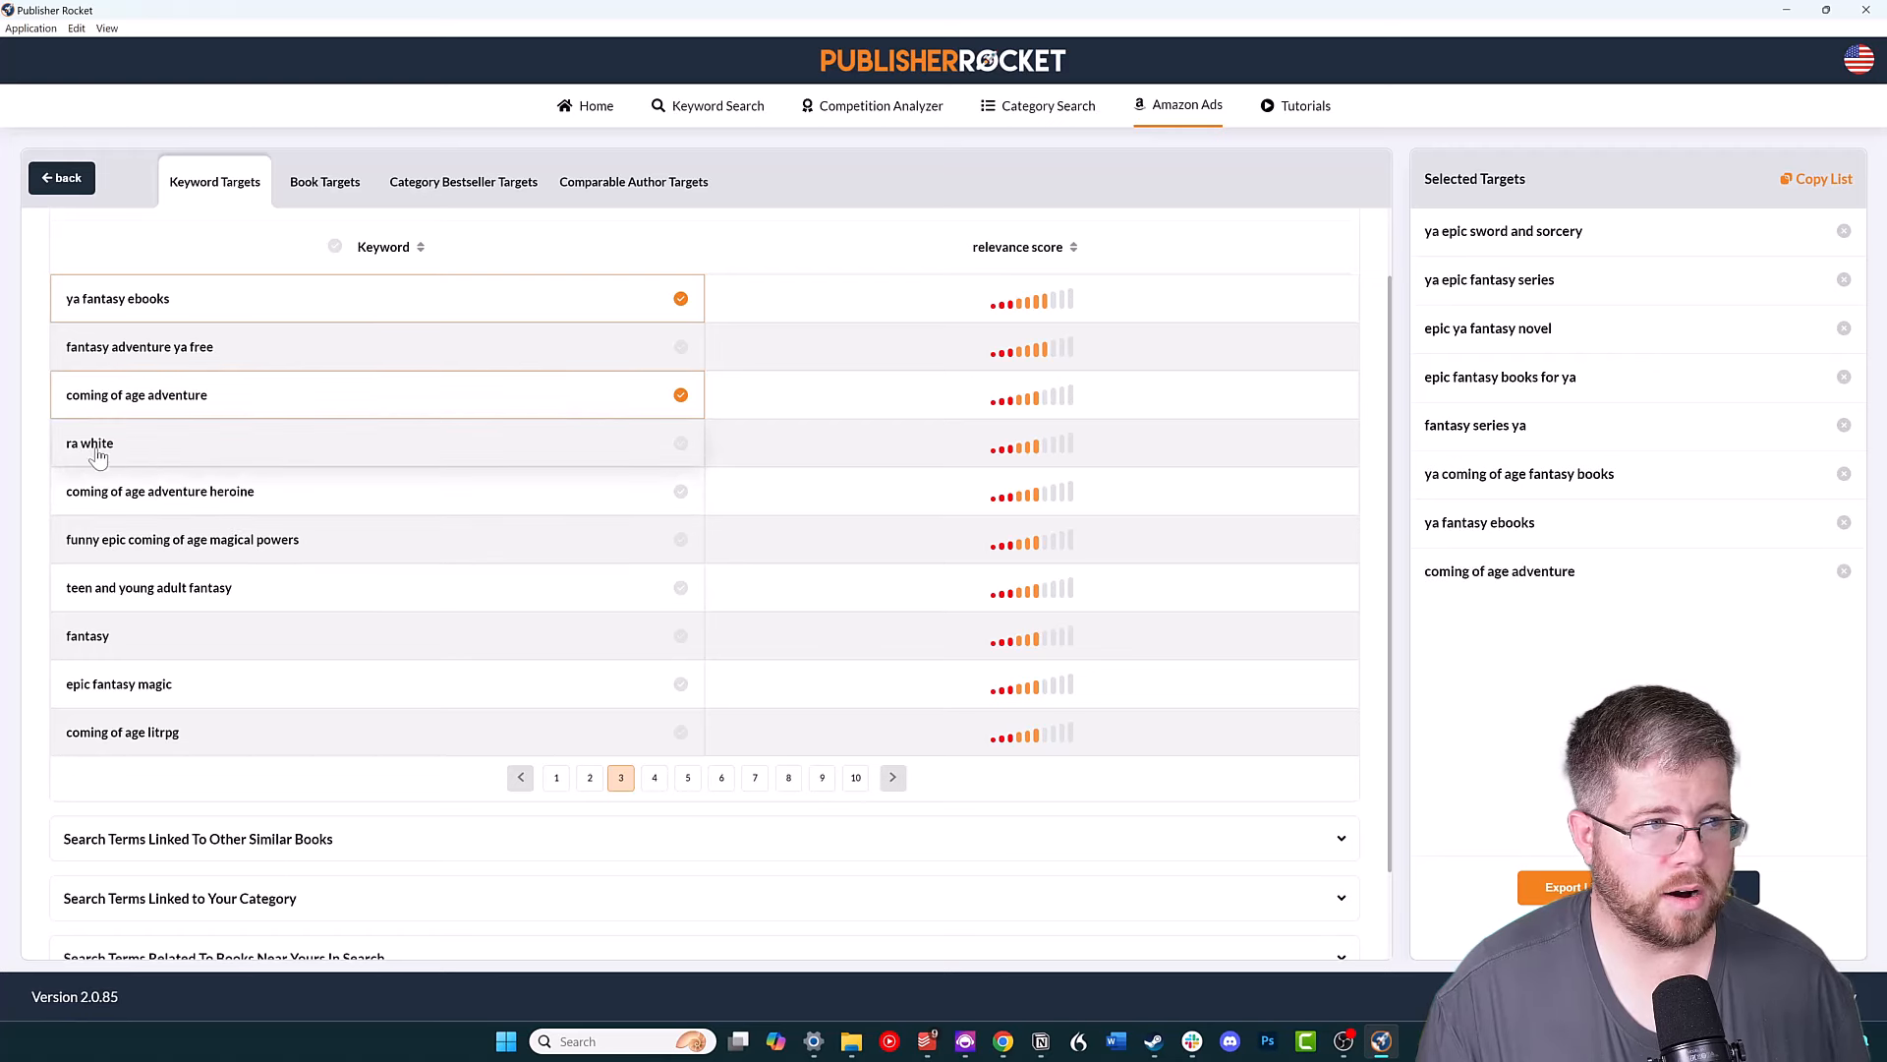
{"action": "left_click", "coordinate": [174, 448]}
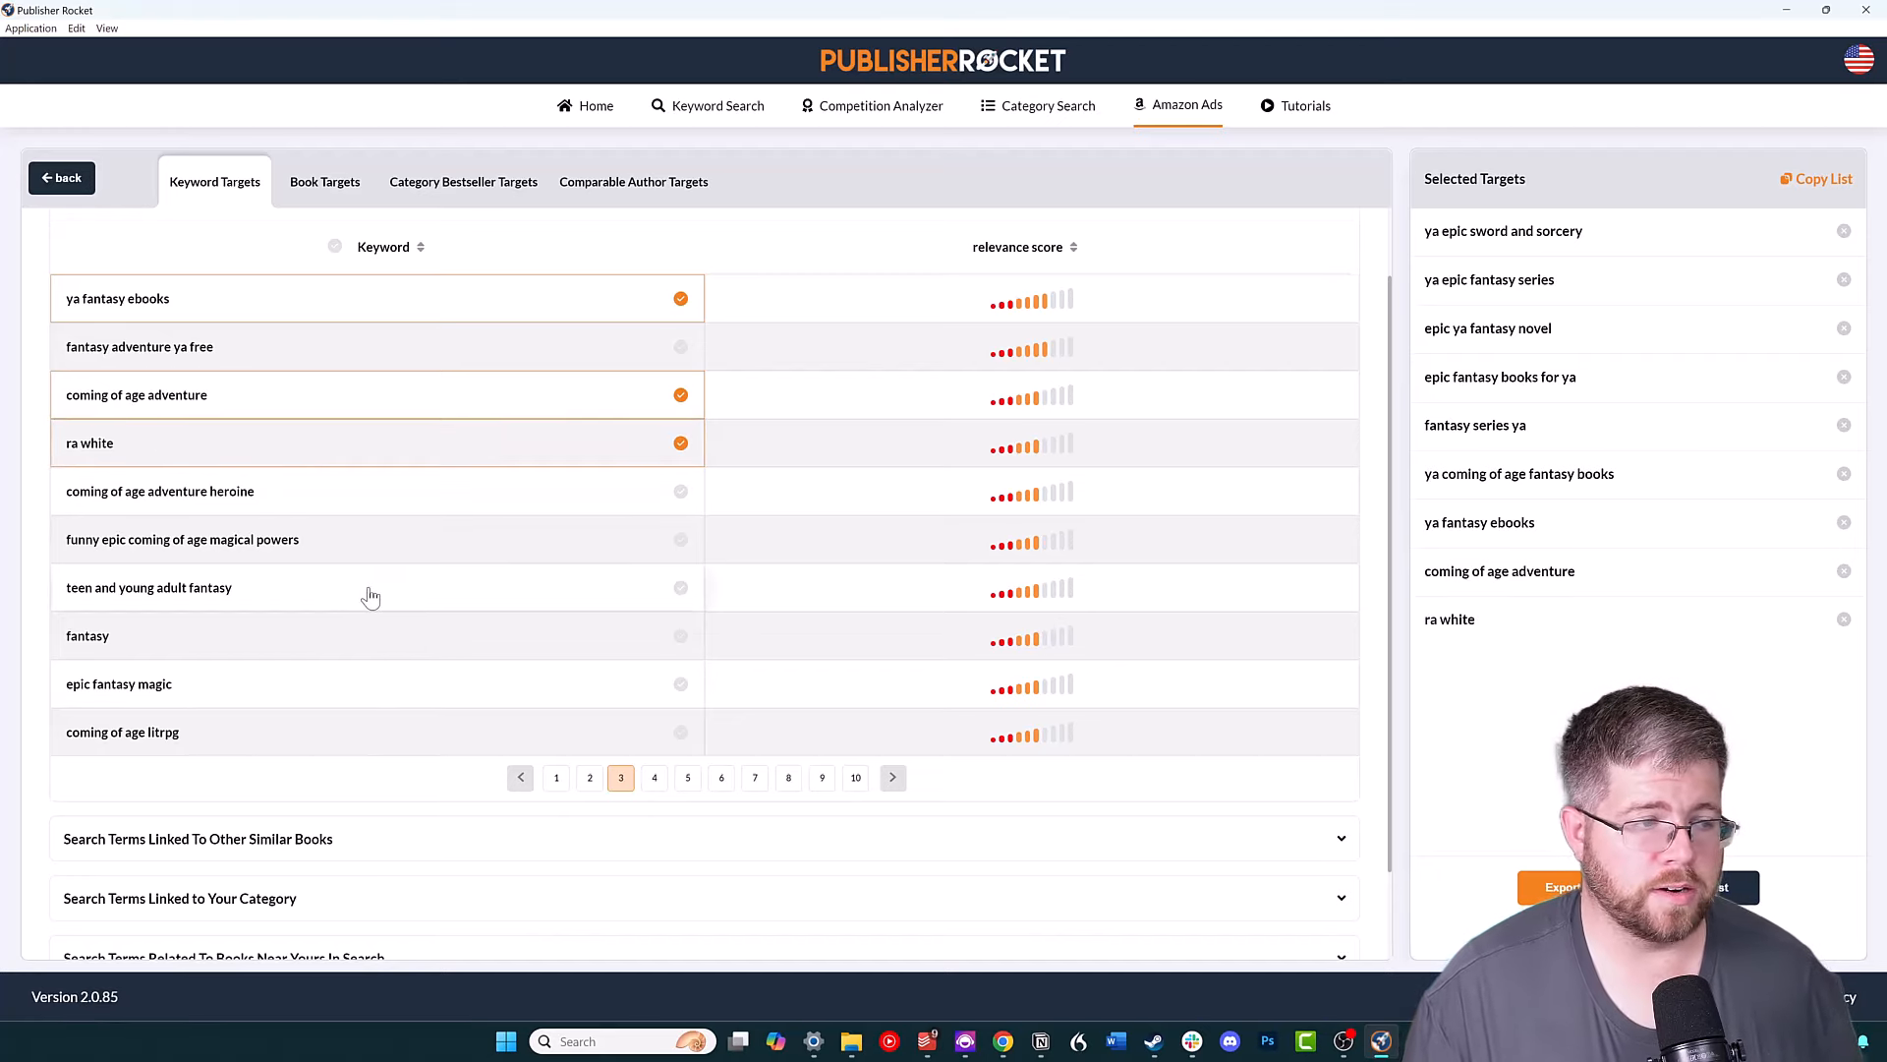
{"action": "left_click", "coordinate": [125, 499]}
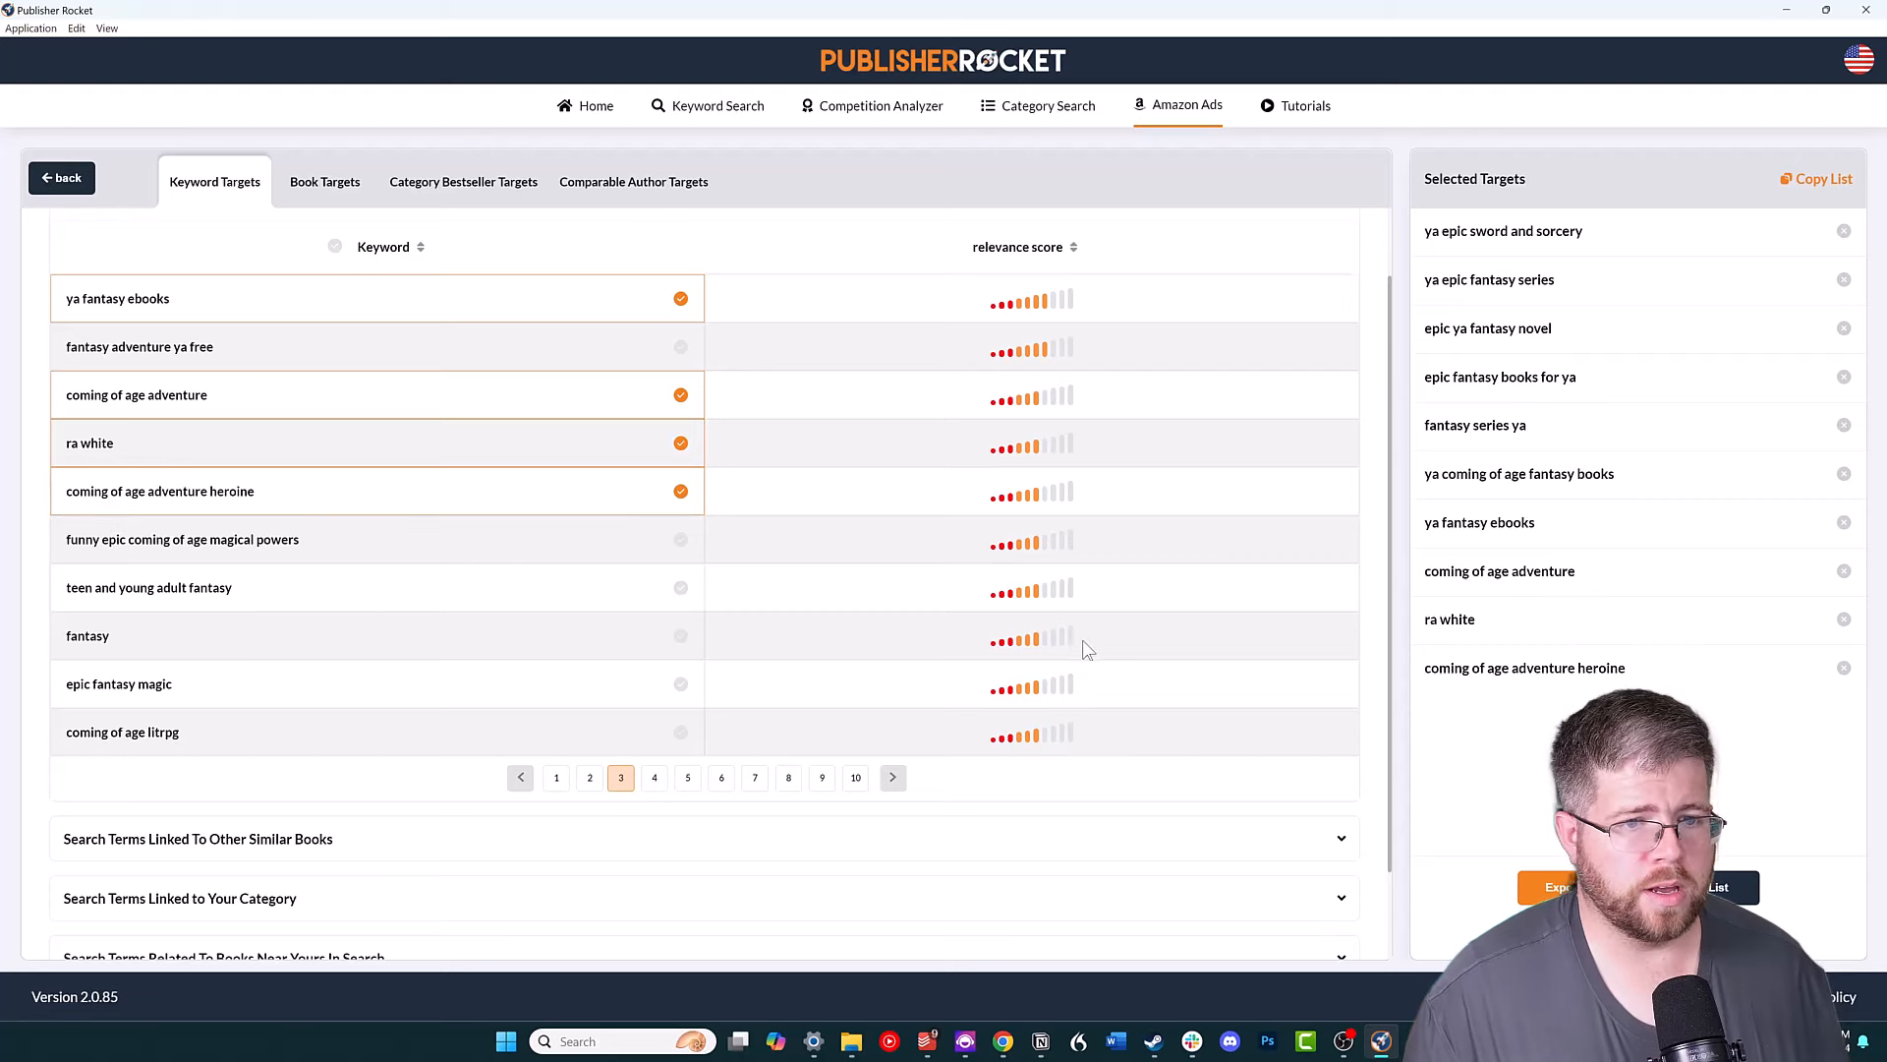
Add "teen and young adult fantasy", "fantasy" and "epic fantasy magic" to the selected targets.
{"action": "mouse_move", "coordinate": [1018, 502]}
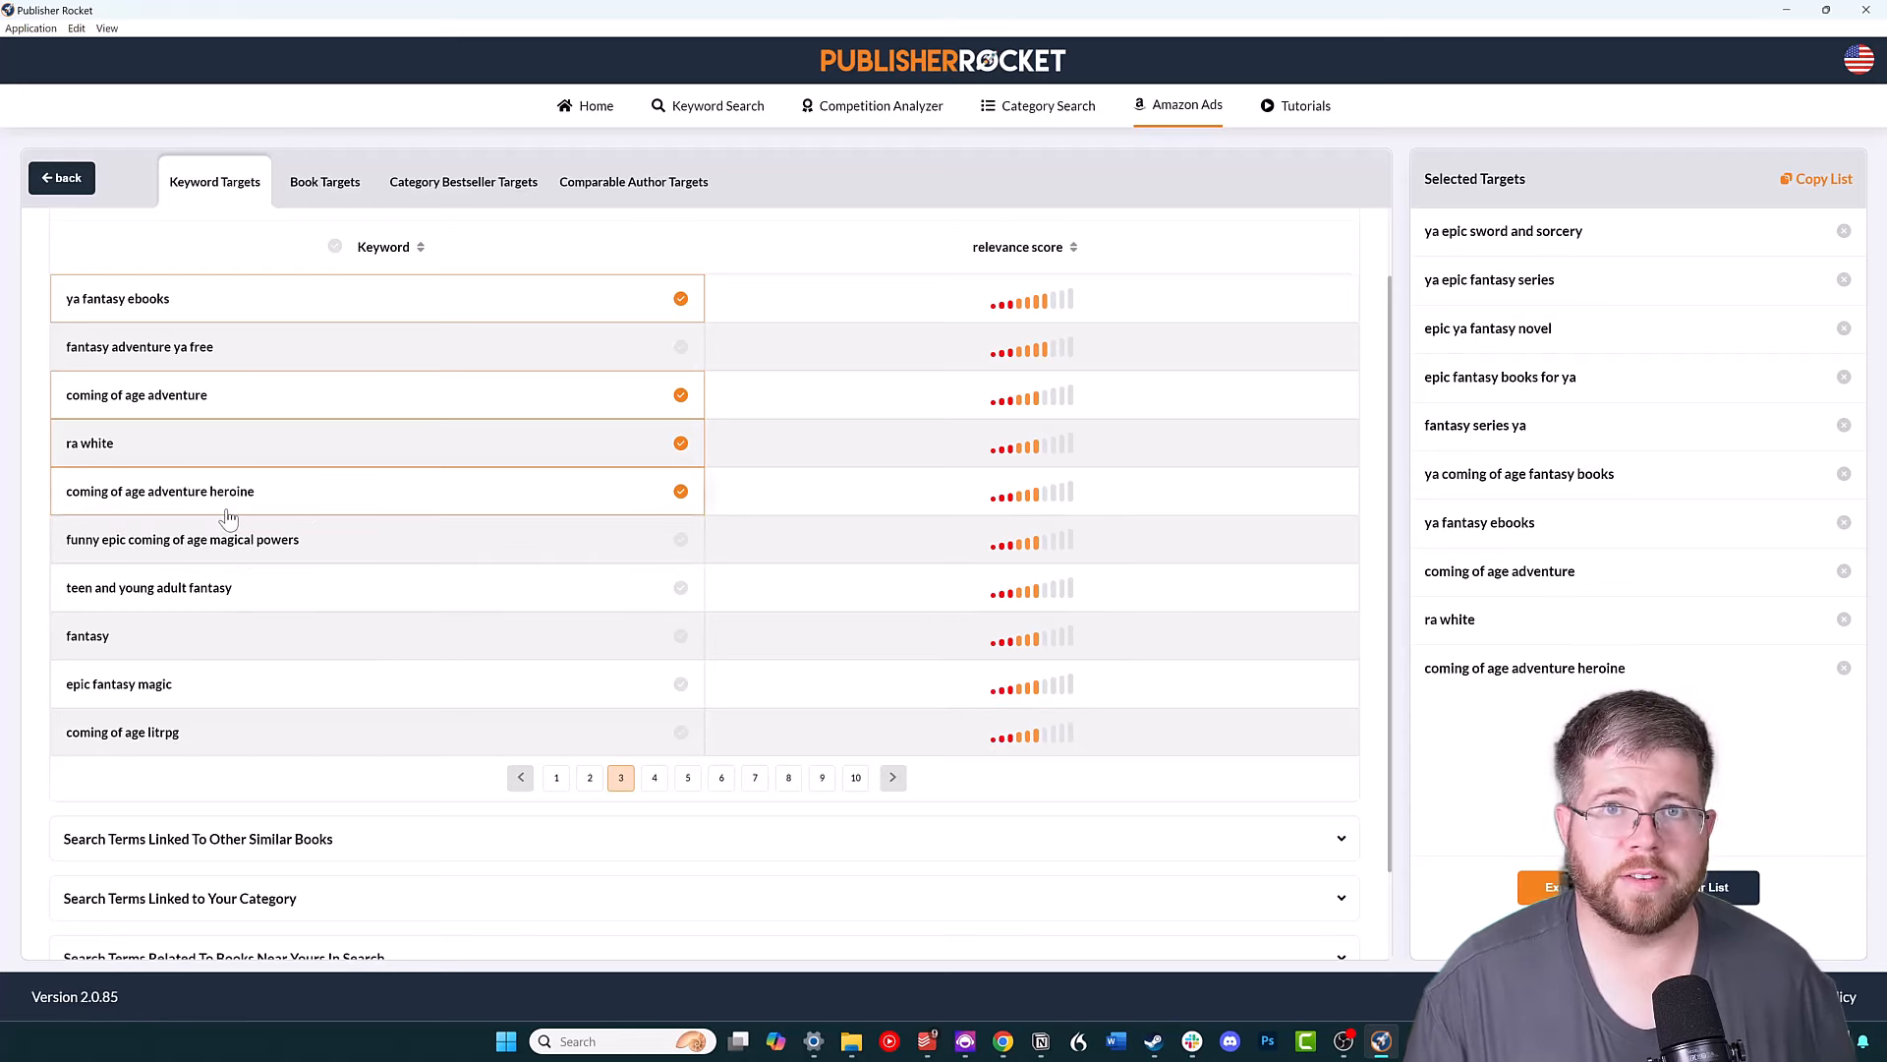
{"action": "left_click", "coordinate": [201, 589]}
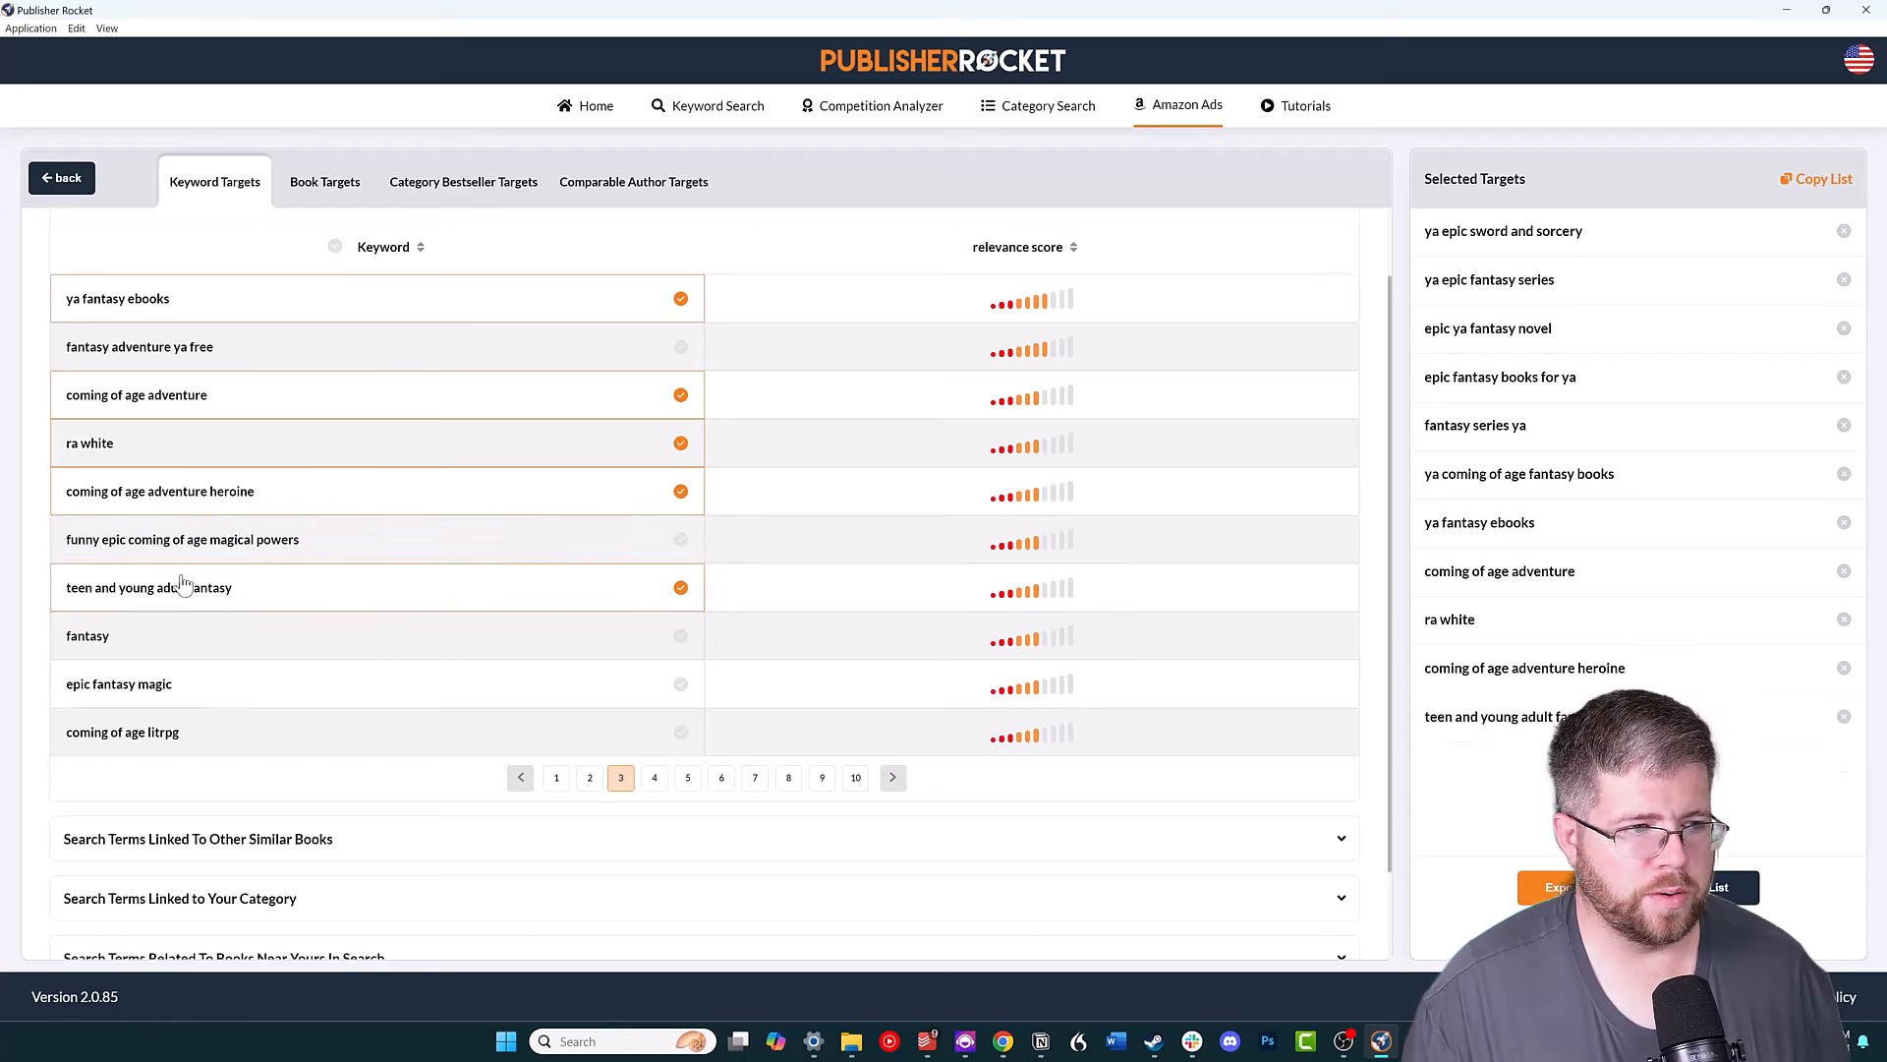
{"action": "left_click", "coordinate": [197, 637]}
{"action": "left_click", "coordinate": [196, 685]}
{"action": "scroll", "coordinate": [290, 304], "scroll_direction": "up", "scroll_amount": 1}
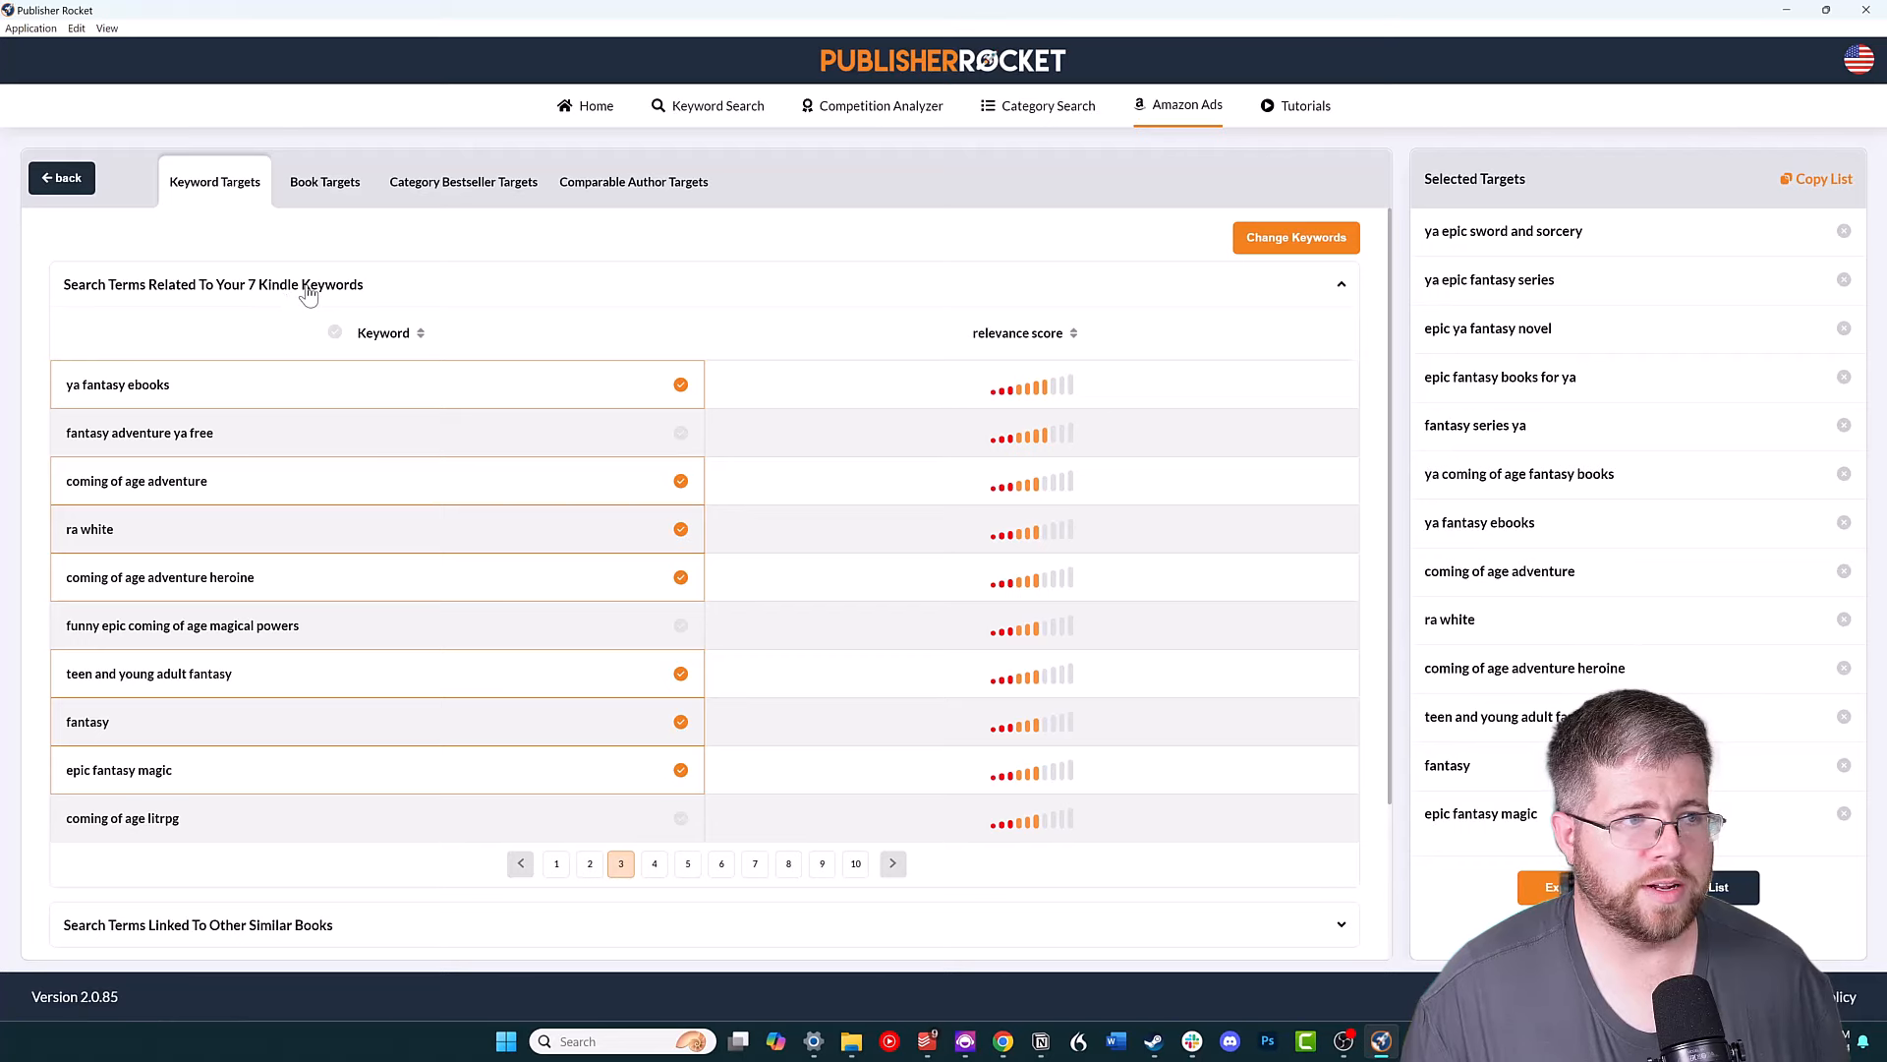
Collapse the Kindle keyword terms and select all ten keywords on page 1 of the search terms linked to other similar books.
{"action": "left_click", "coordinate": [308, 289]}
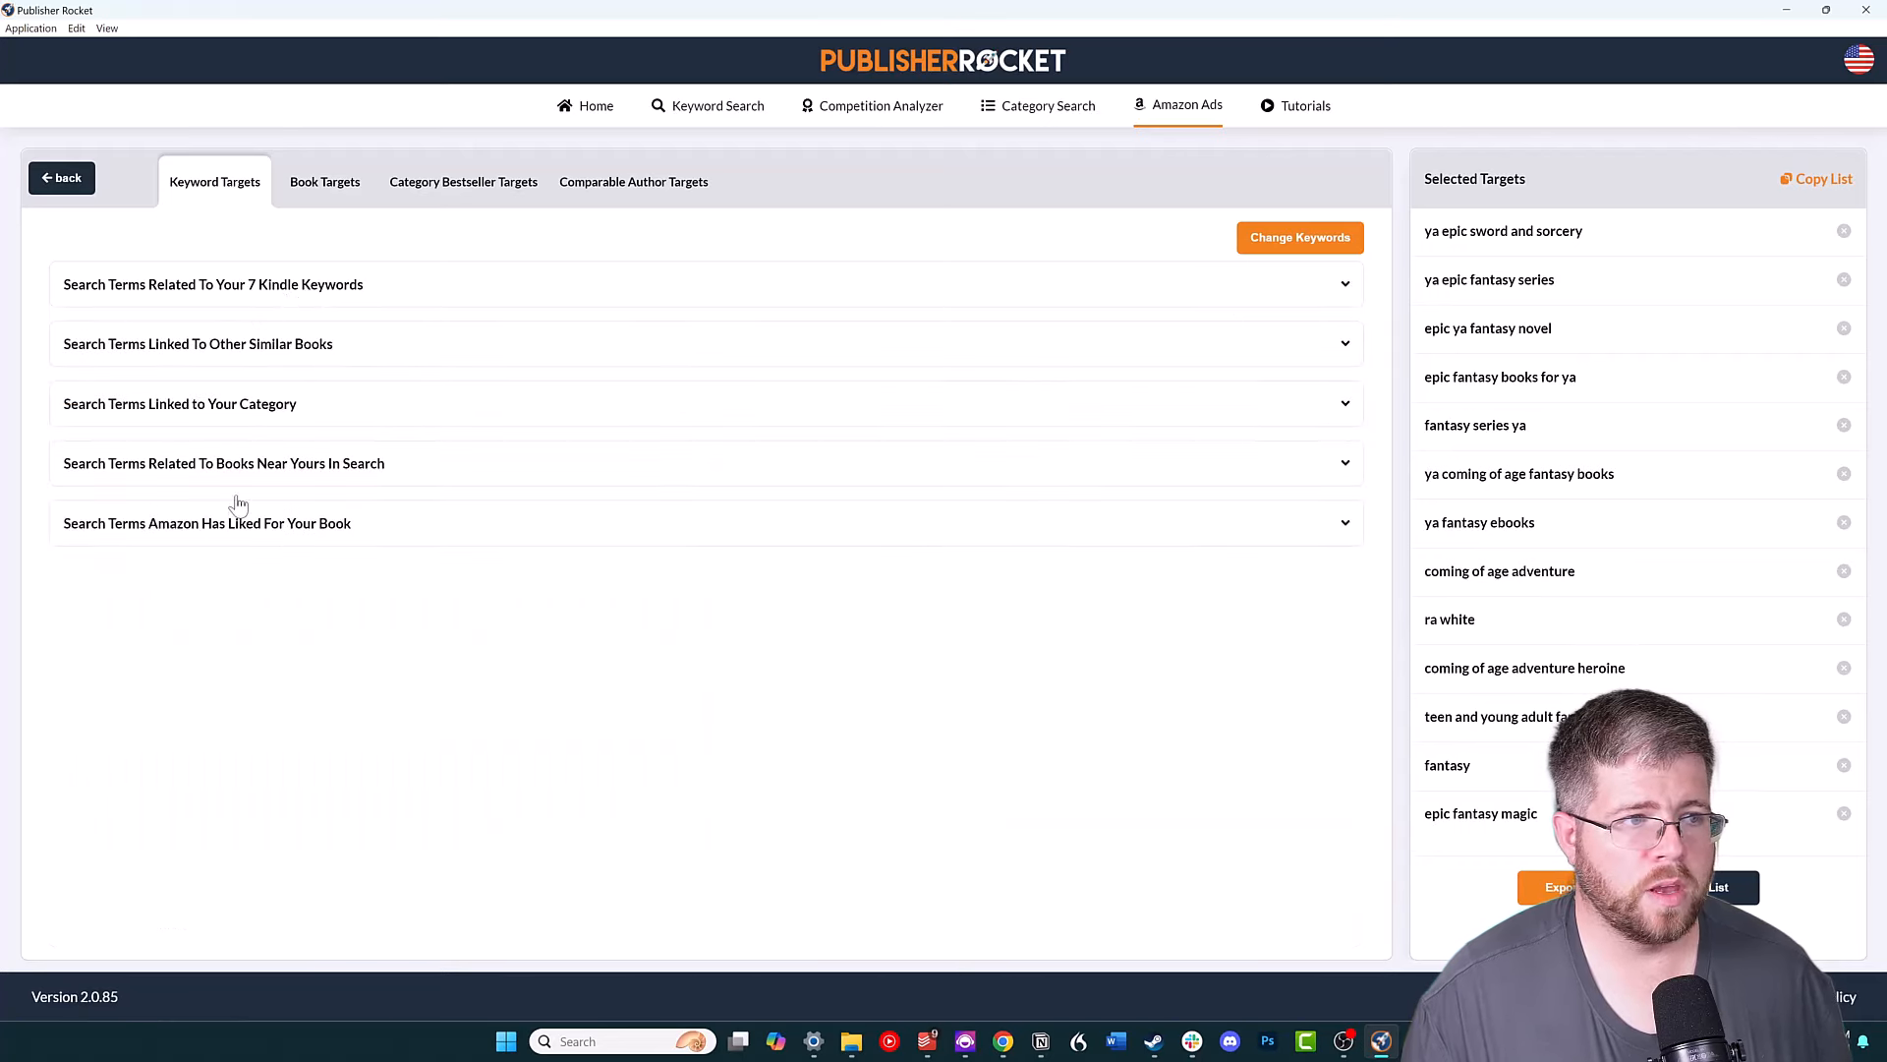
{"action": "left_click", "coordinate": [230, 354]}
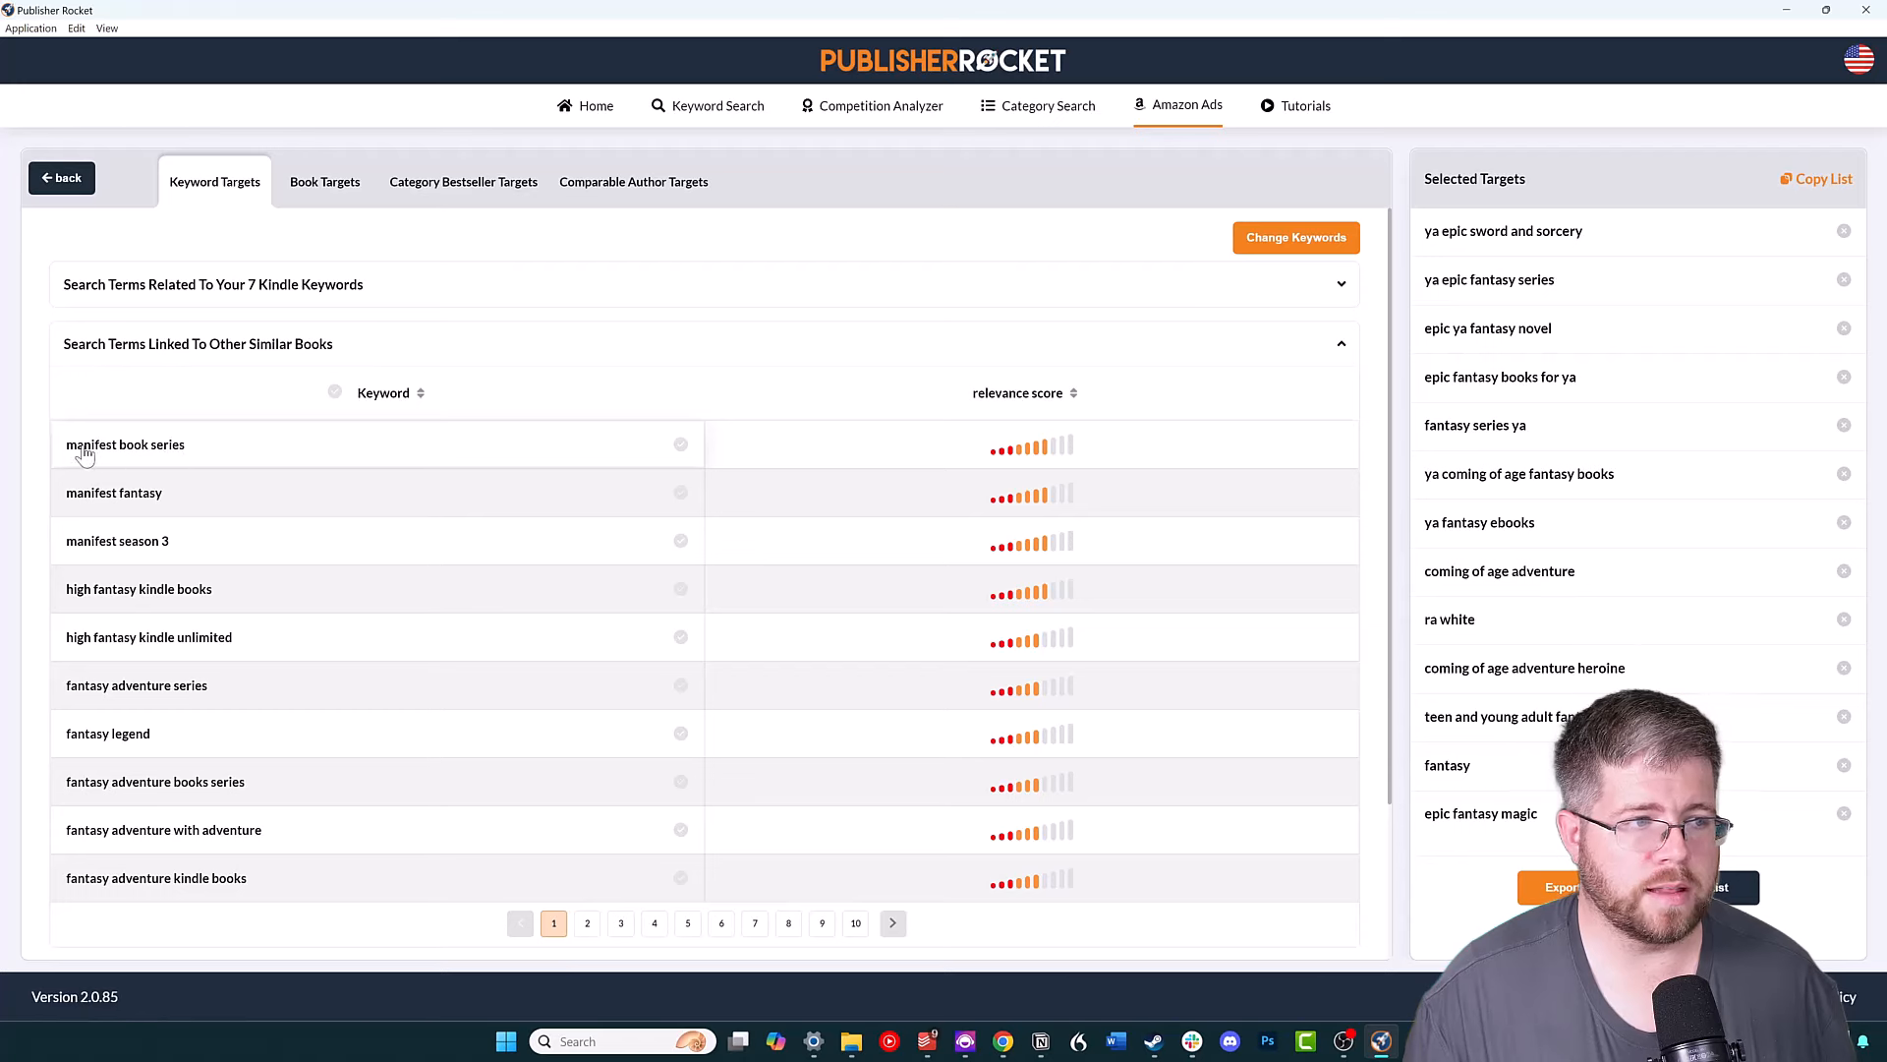
{"action": "left_click", "coordinate": [196, 458]}
{"action": "left_click", "coordinate": [192, 497]}
{"action": "left_click", "coordinate": [188, 544]}
{"action": "left_click", "coordinate": [162, 601]}
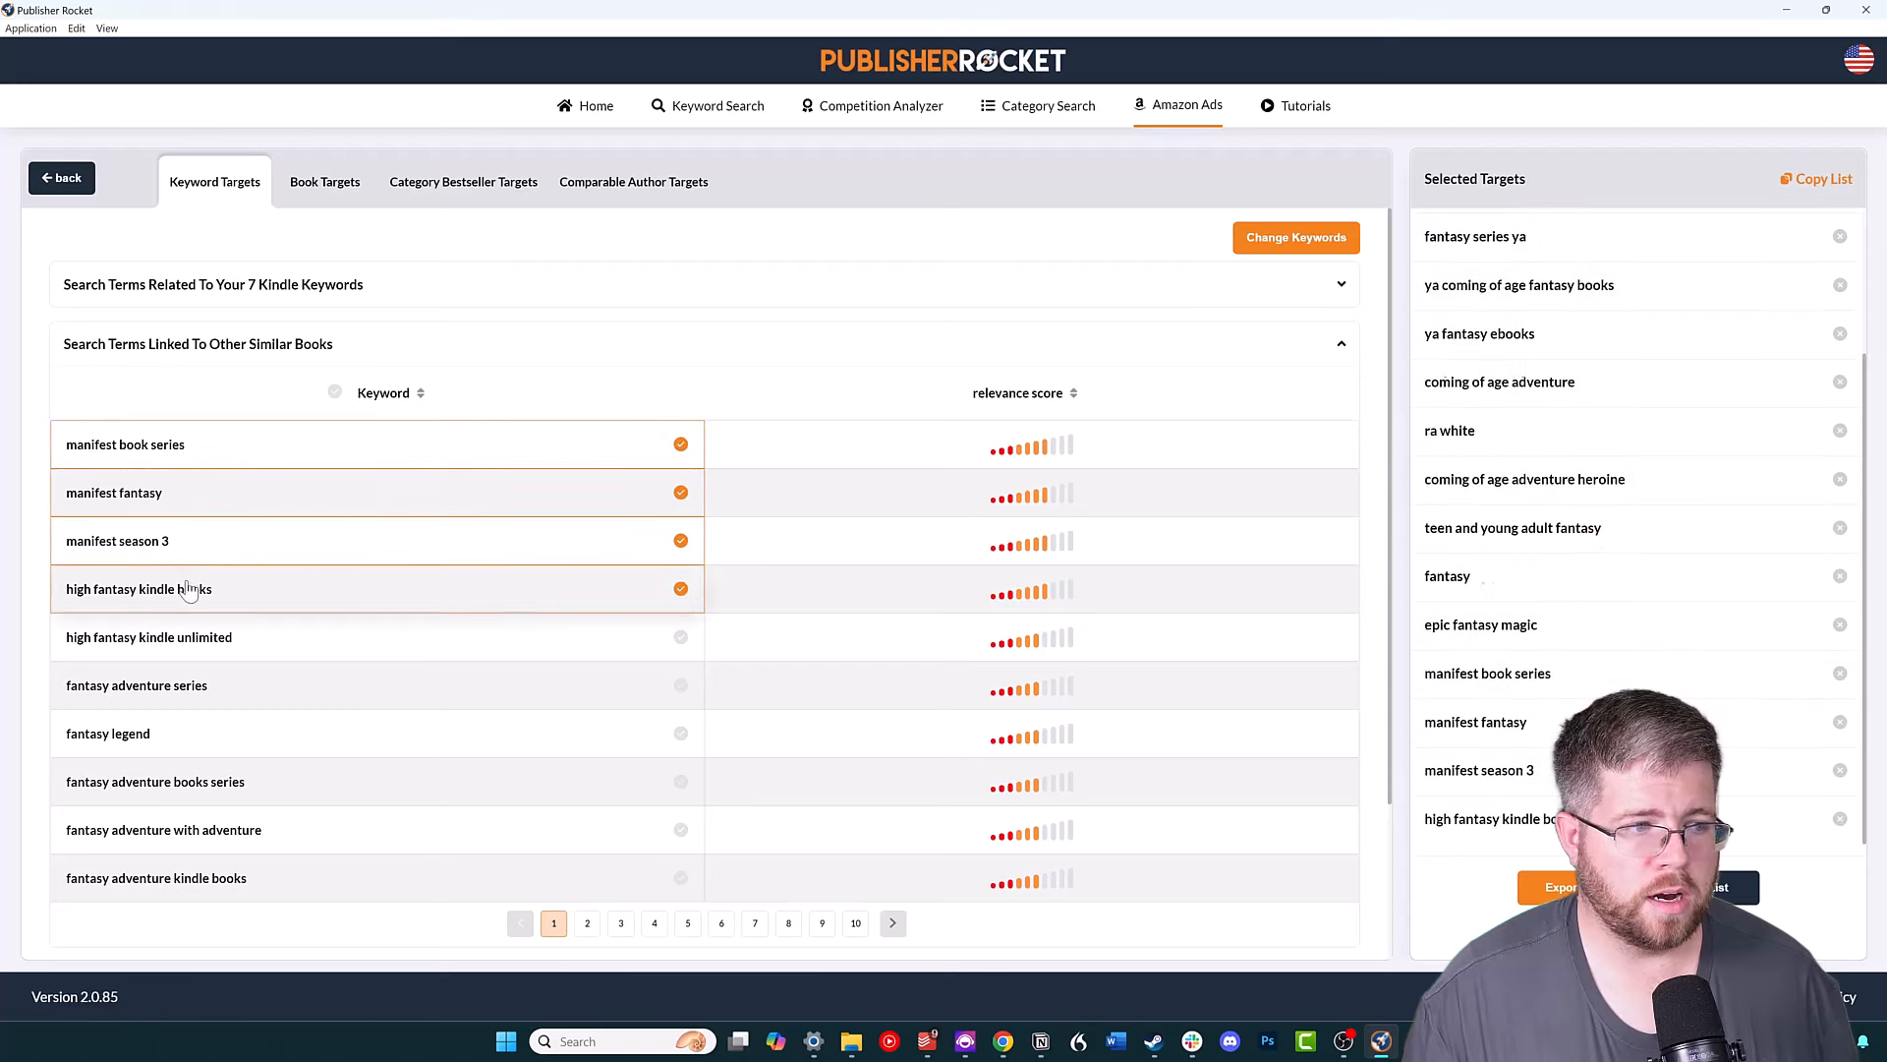
{"action": "left_click", "coordinate": [170, 639]}
{"action": "left_click", "coordinate": [177, 687]}
{"action": "left_click", "coordinate": [182, 735]}
{"action": "left_click", "coordinate": [186, 787]}
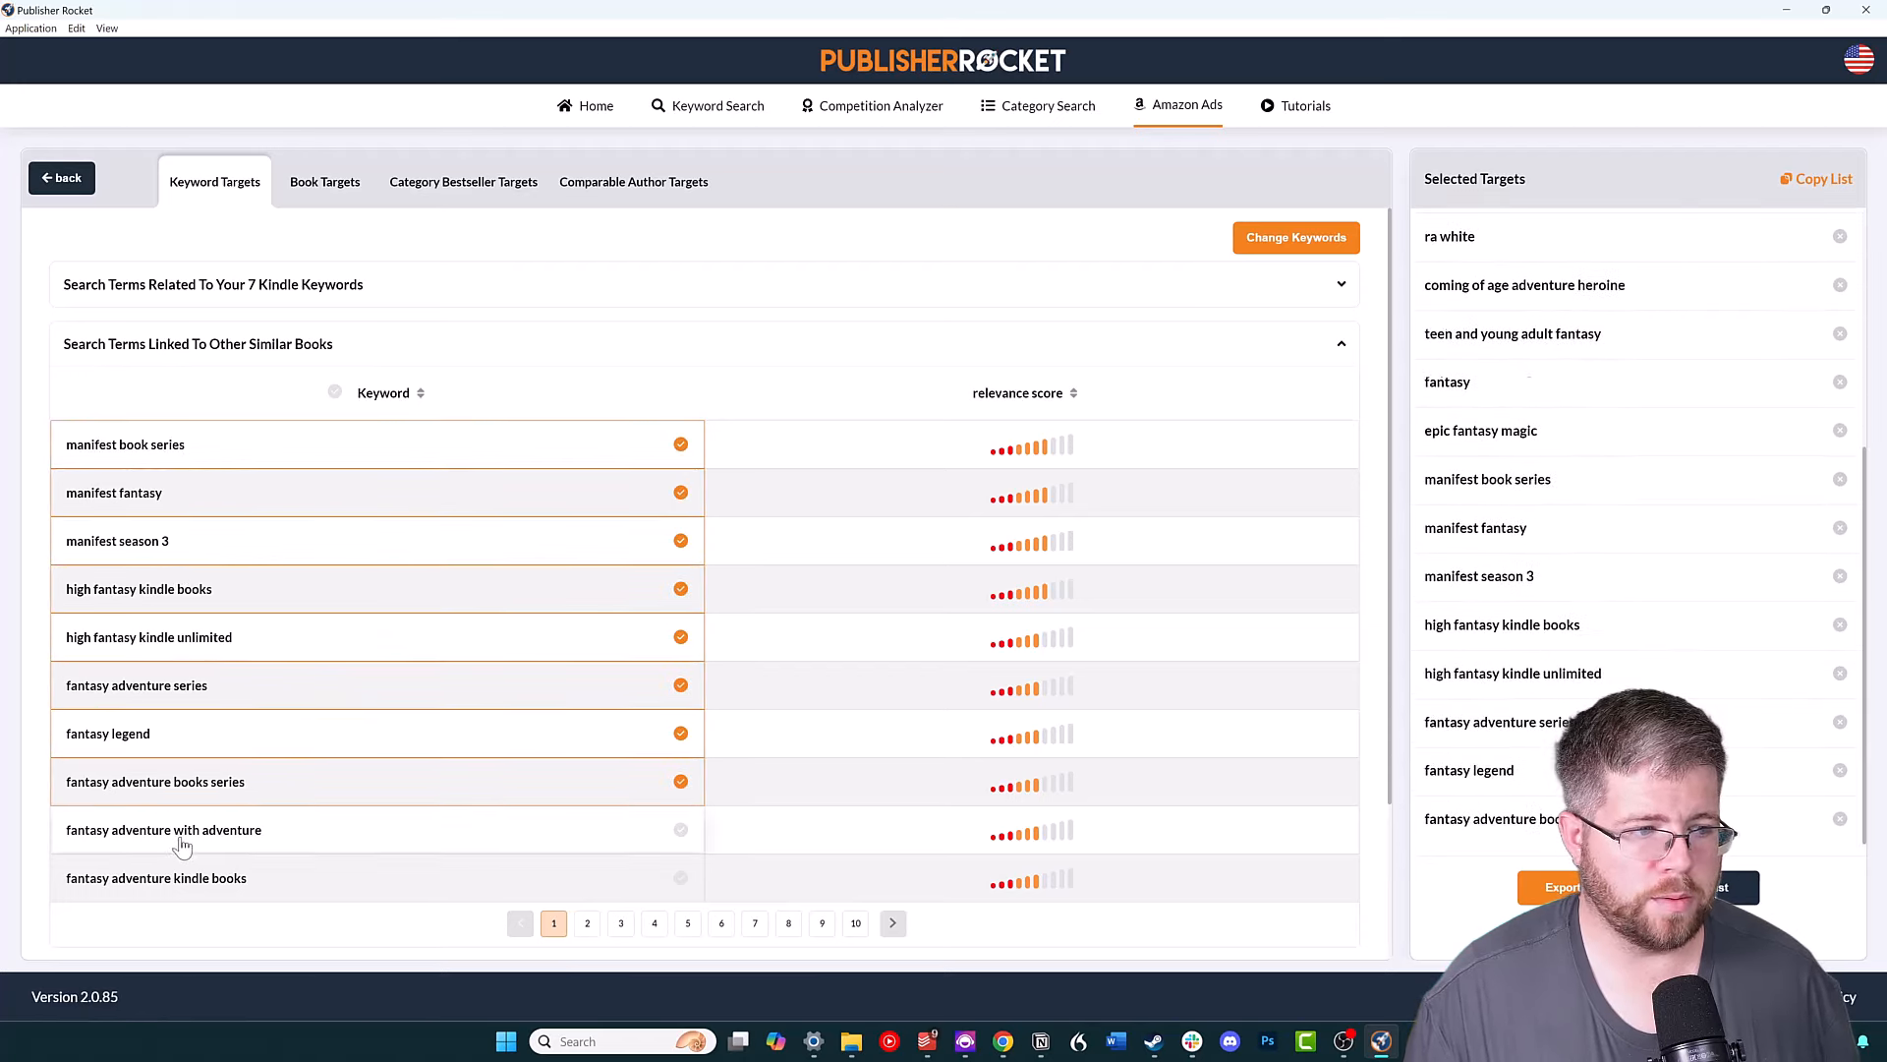
{"action": "left_click", "coordinate": [196, 831]}
{"action": "left_click", "coordinate": [210, 880]}
Expand the search terms linked to the book's category and select "high fantasy".
{"action": "scroll", "coordinate": [442, 639], "scroll_direction": "down", "scroll_amount": 2}
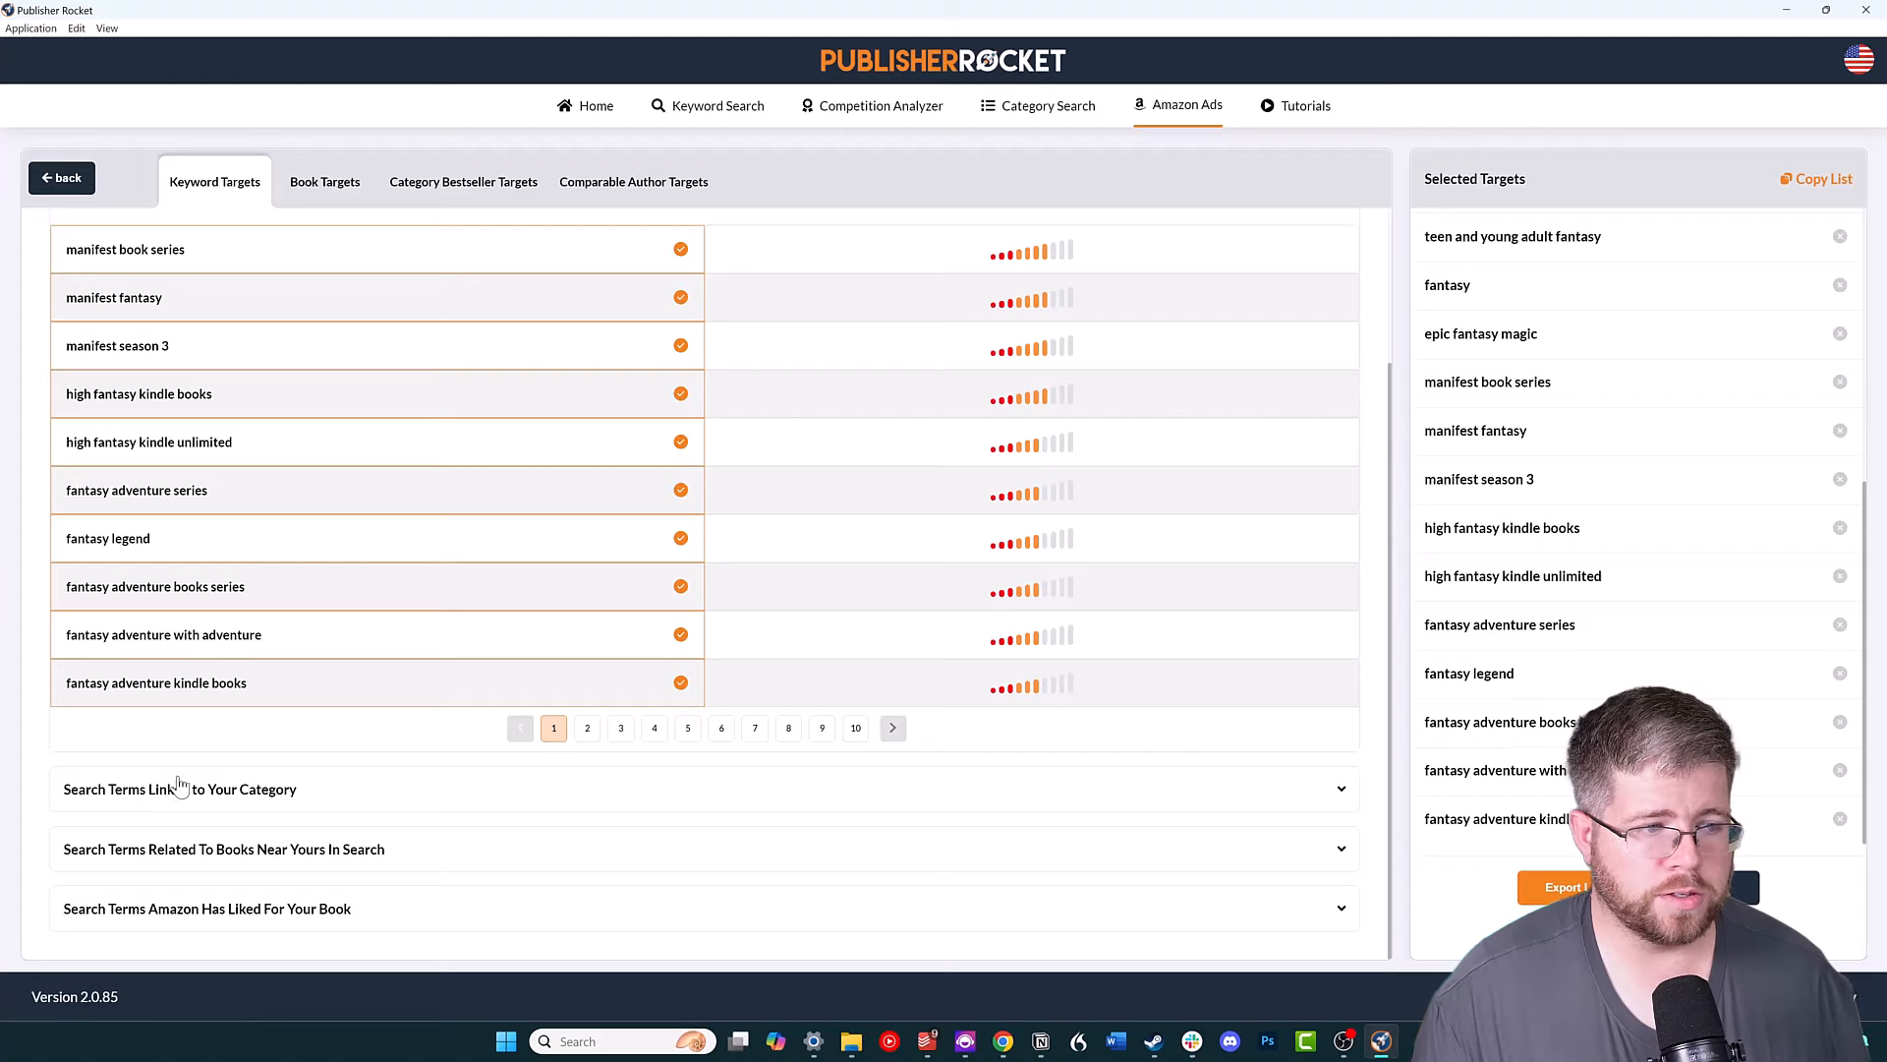
{"action": "left_click", "coordinate": [246, 791]}
{"action": "scroll", "coordinate": [546, 870], "scroll_direction": "down", "scroll_amount": 7}
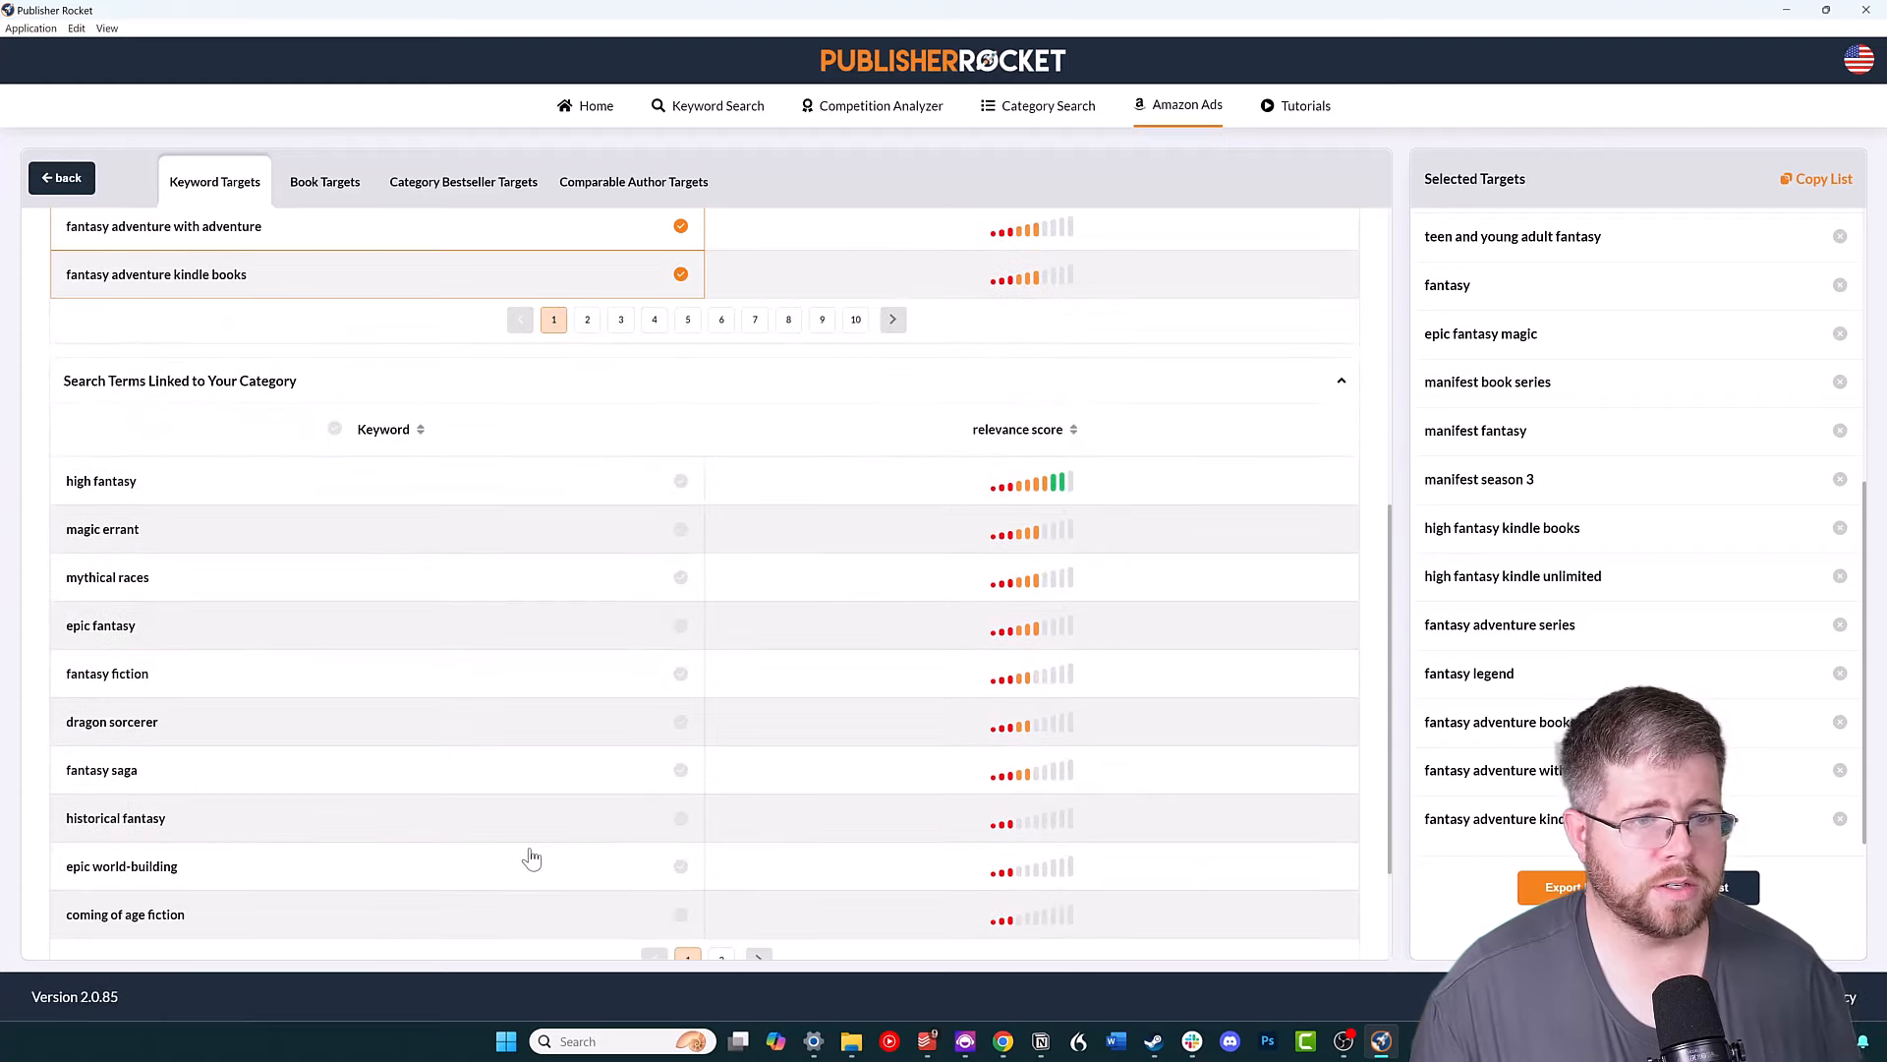
{"action": "scroll", "coordinate": [531, 859], "scroll_direction": "up", "scroll_amount": 3}
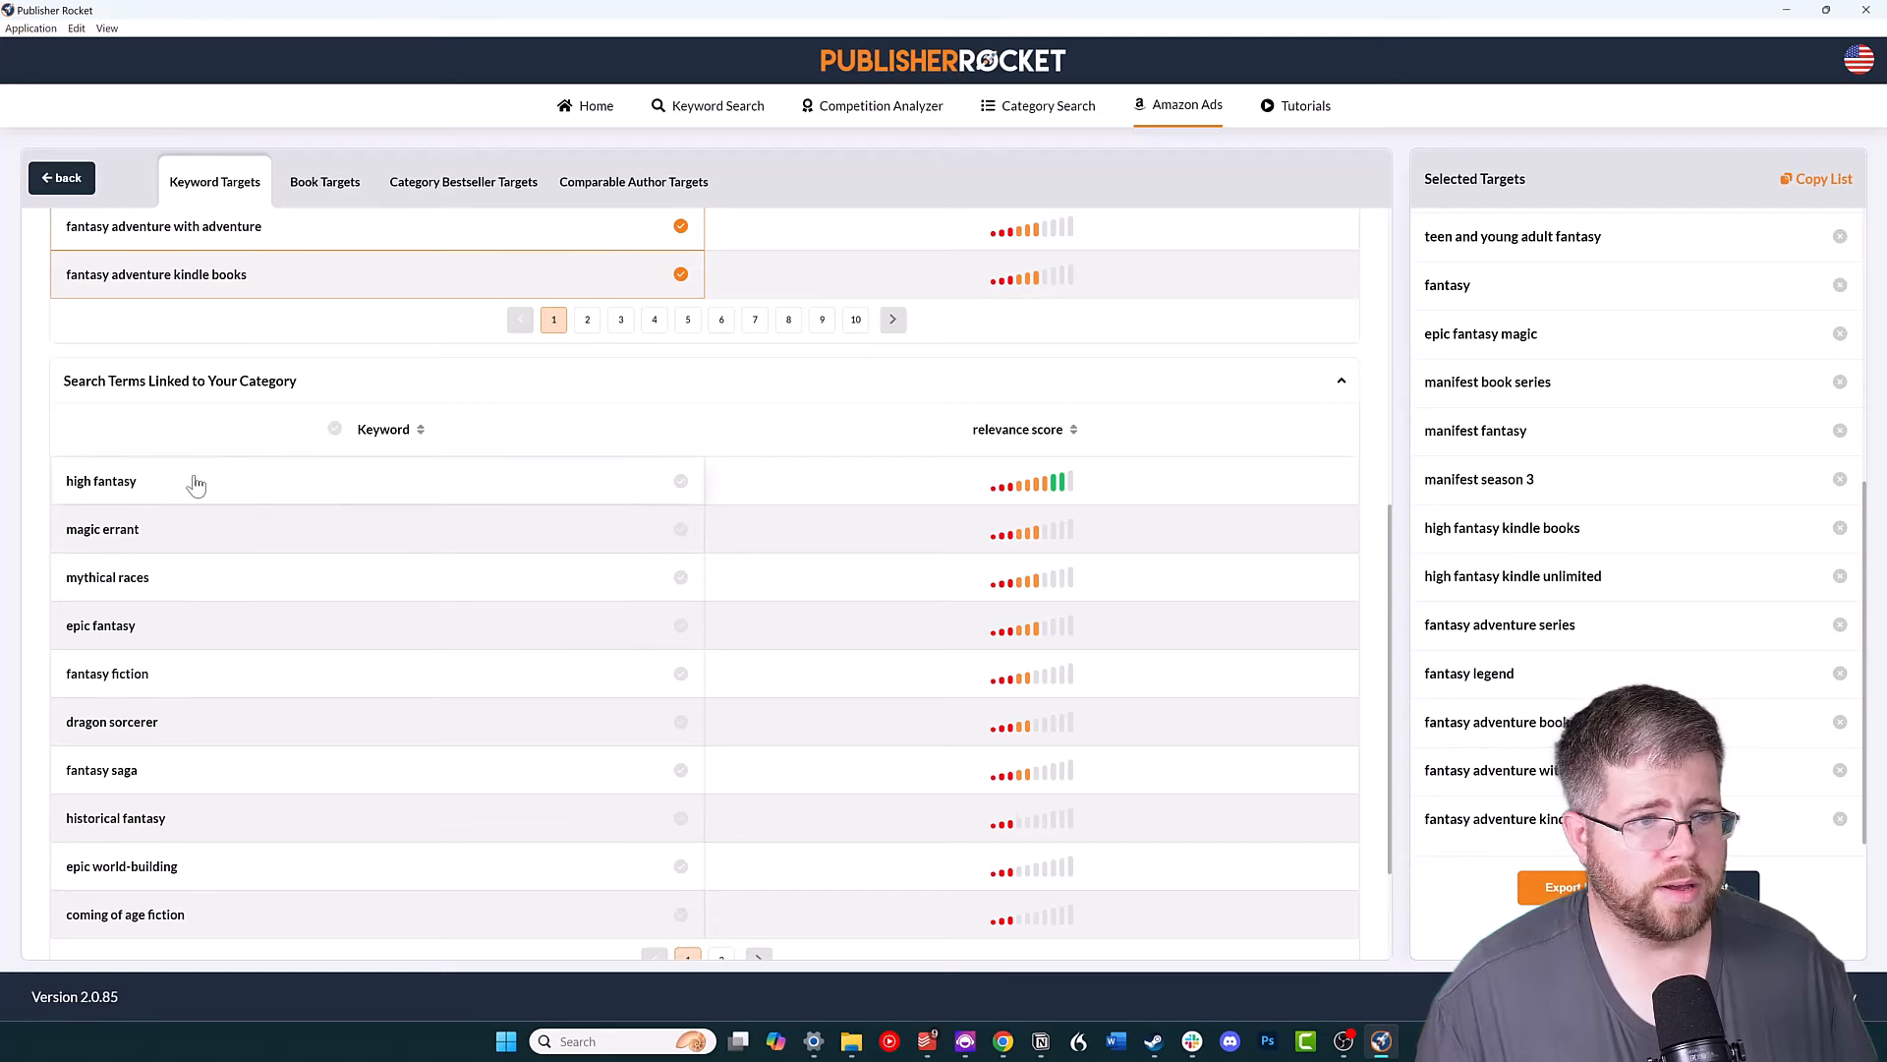
{"action": "left_click", "coordinate": [354, 486]}
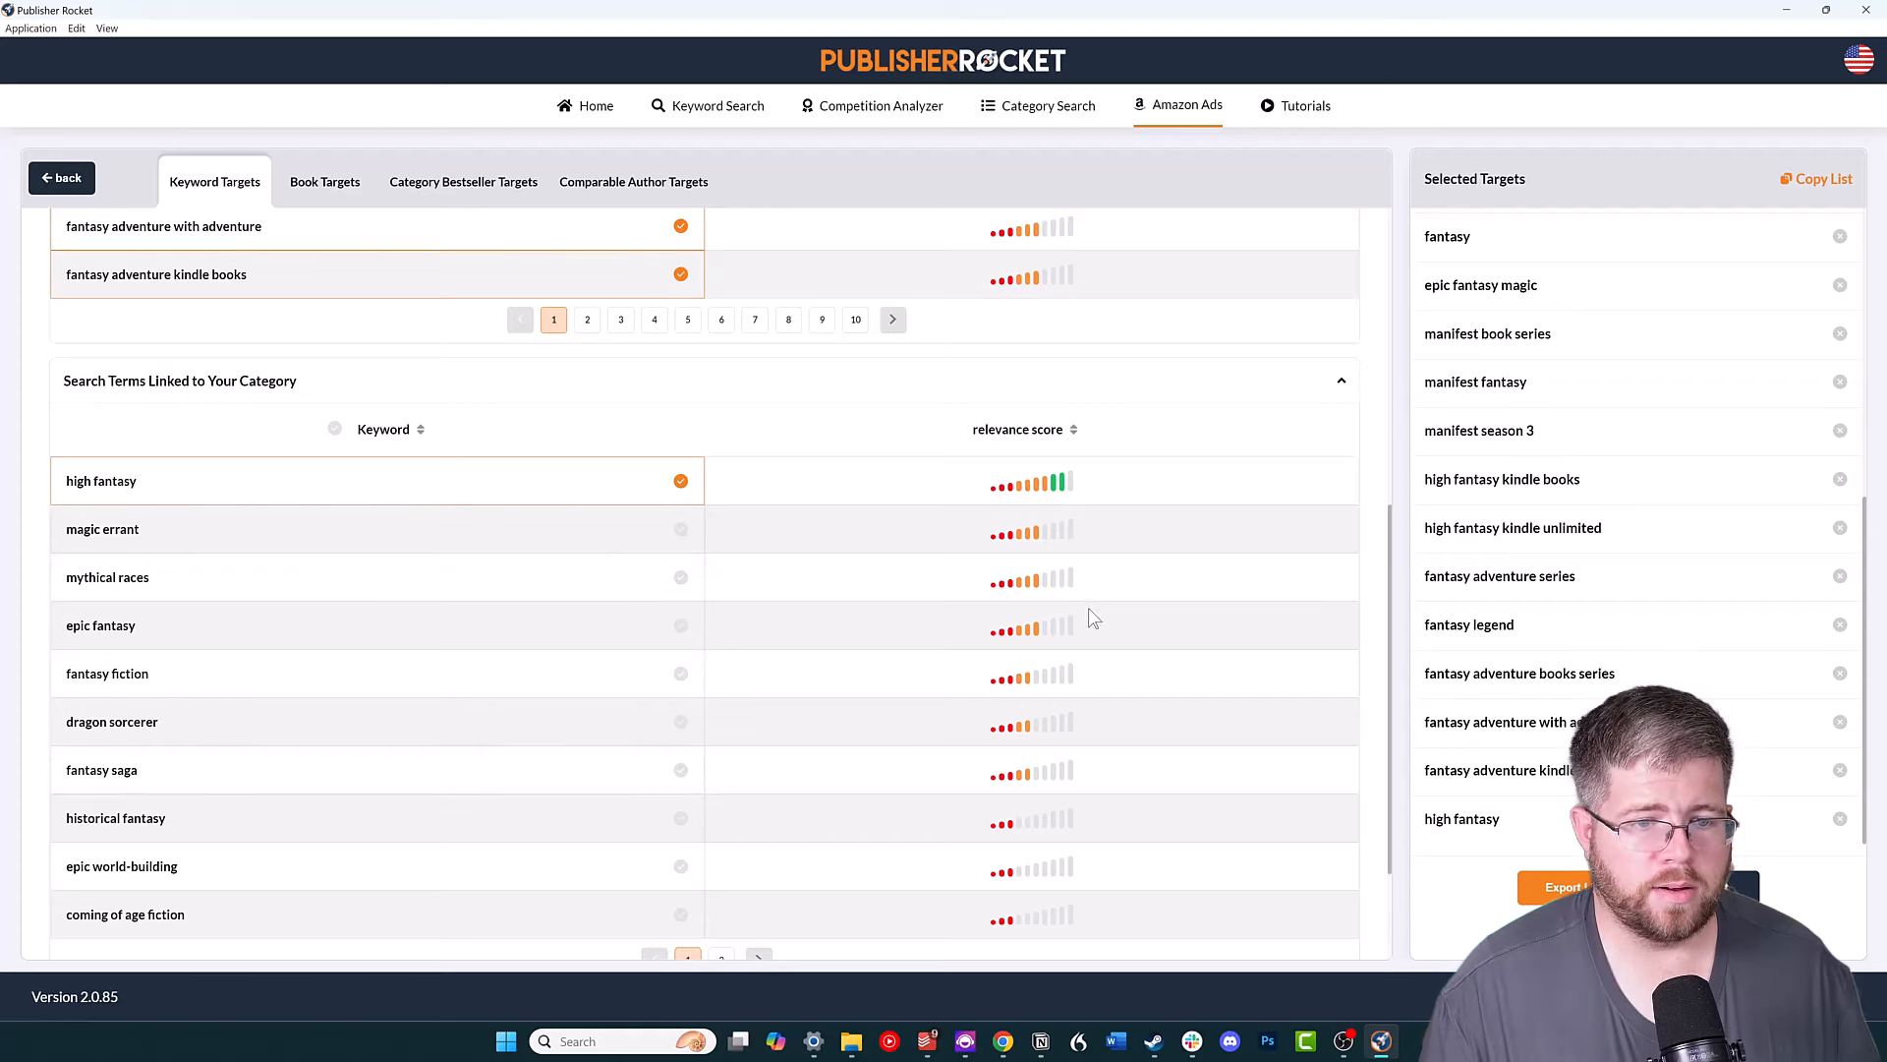
Select "magic errant", "mythical races", "epic fantasy", "fantasy fiction", "dragon sorcerer", "fantasy saga", "epic world-building" and "coming of age fiction" from the category terms.
{"action": "scroll", "coordinate": [497, 841], "scroll_direction": "down", "scroll_amount": 2}
{"action": "scroll", "coordinate": [510, 827], "scroll_direction": "up", "scroll_amount": 2}
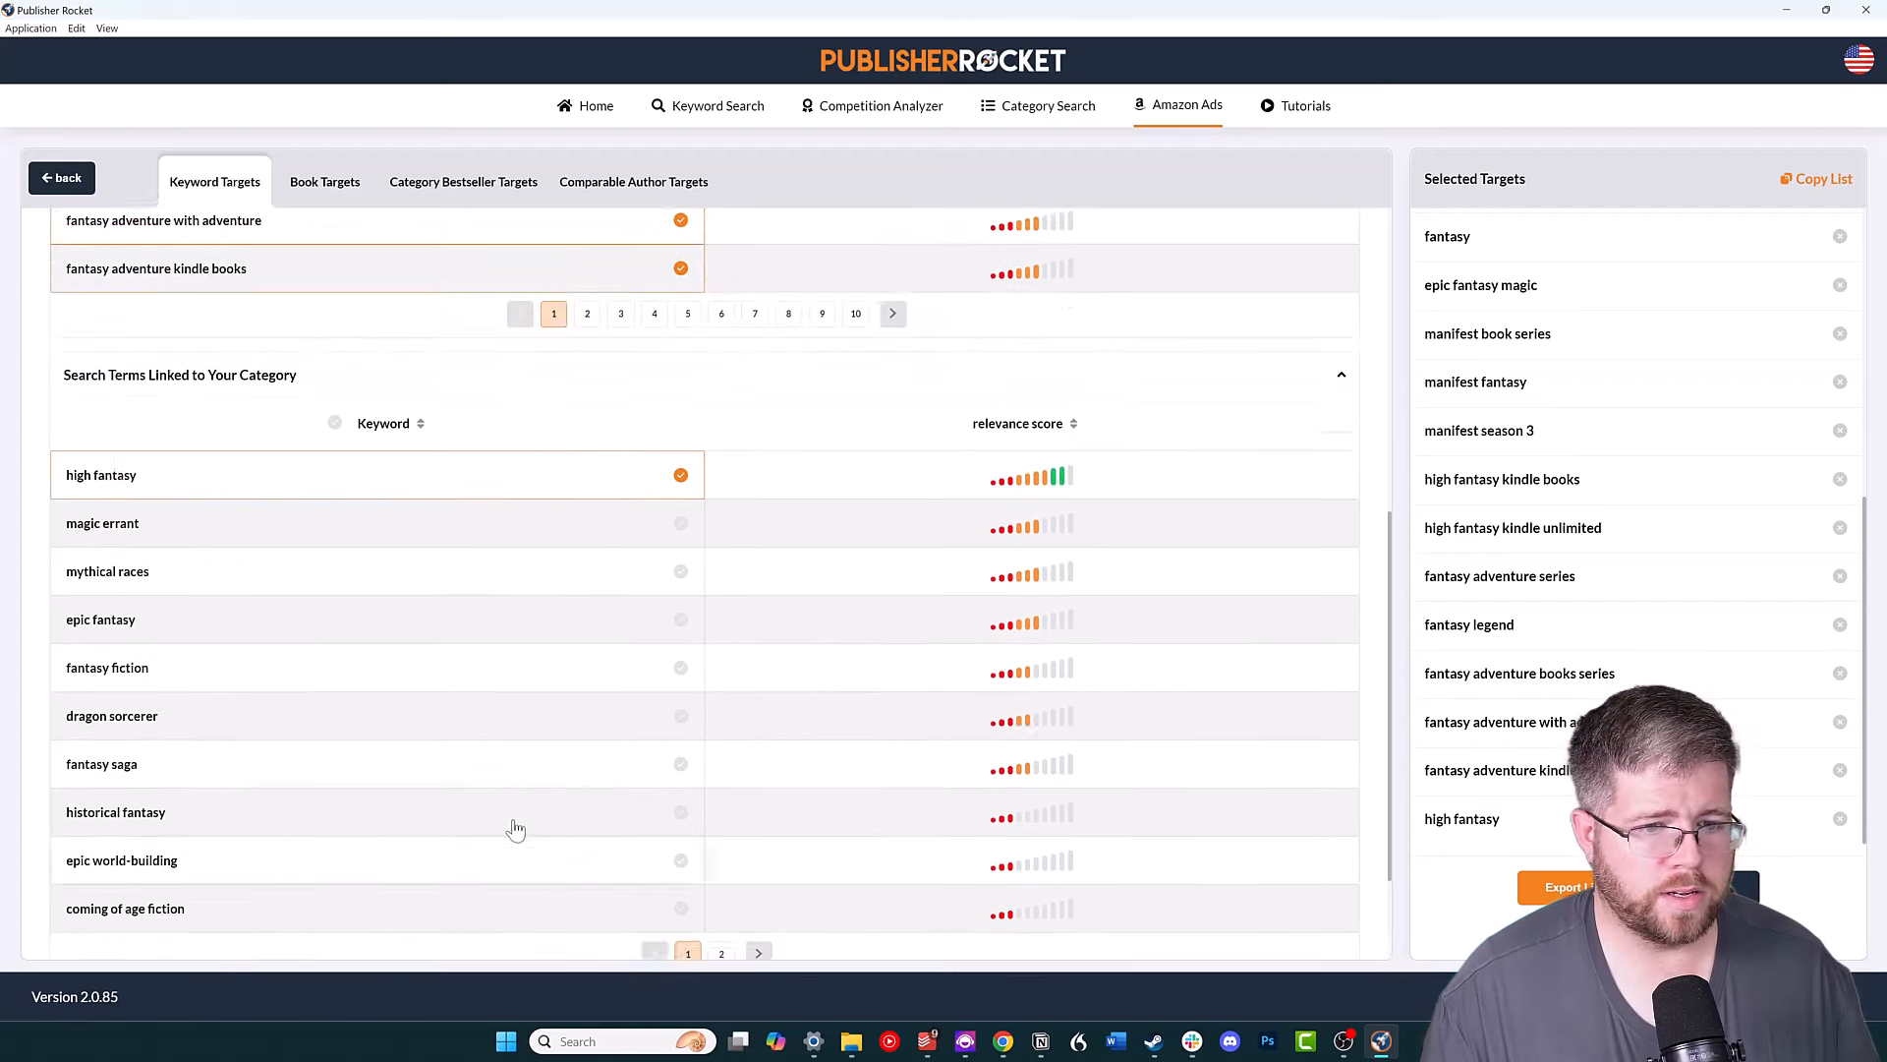
{"action": "scroll", "coordinate": [285, 679], "scroll_direction": "down", "scroll_amount": 2}
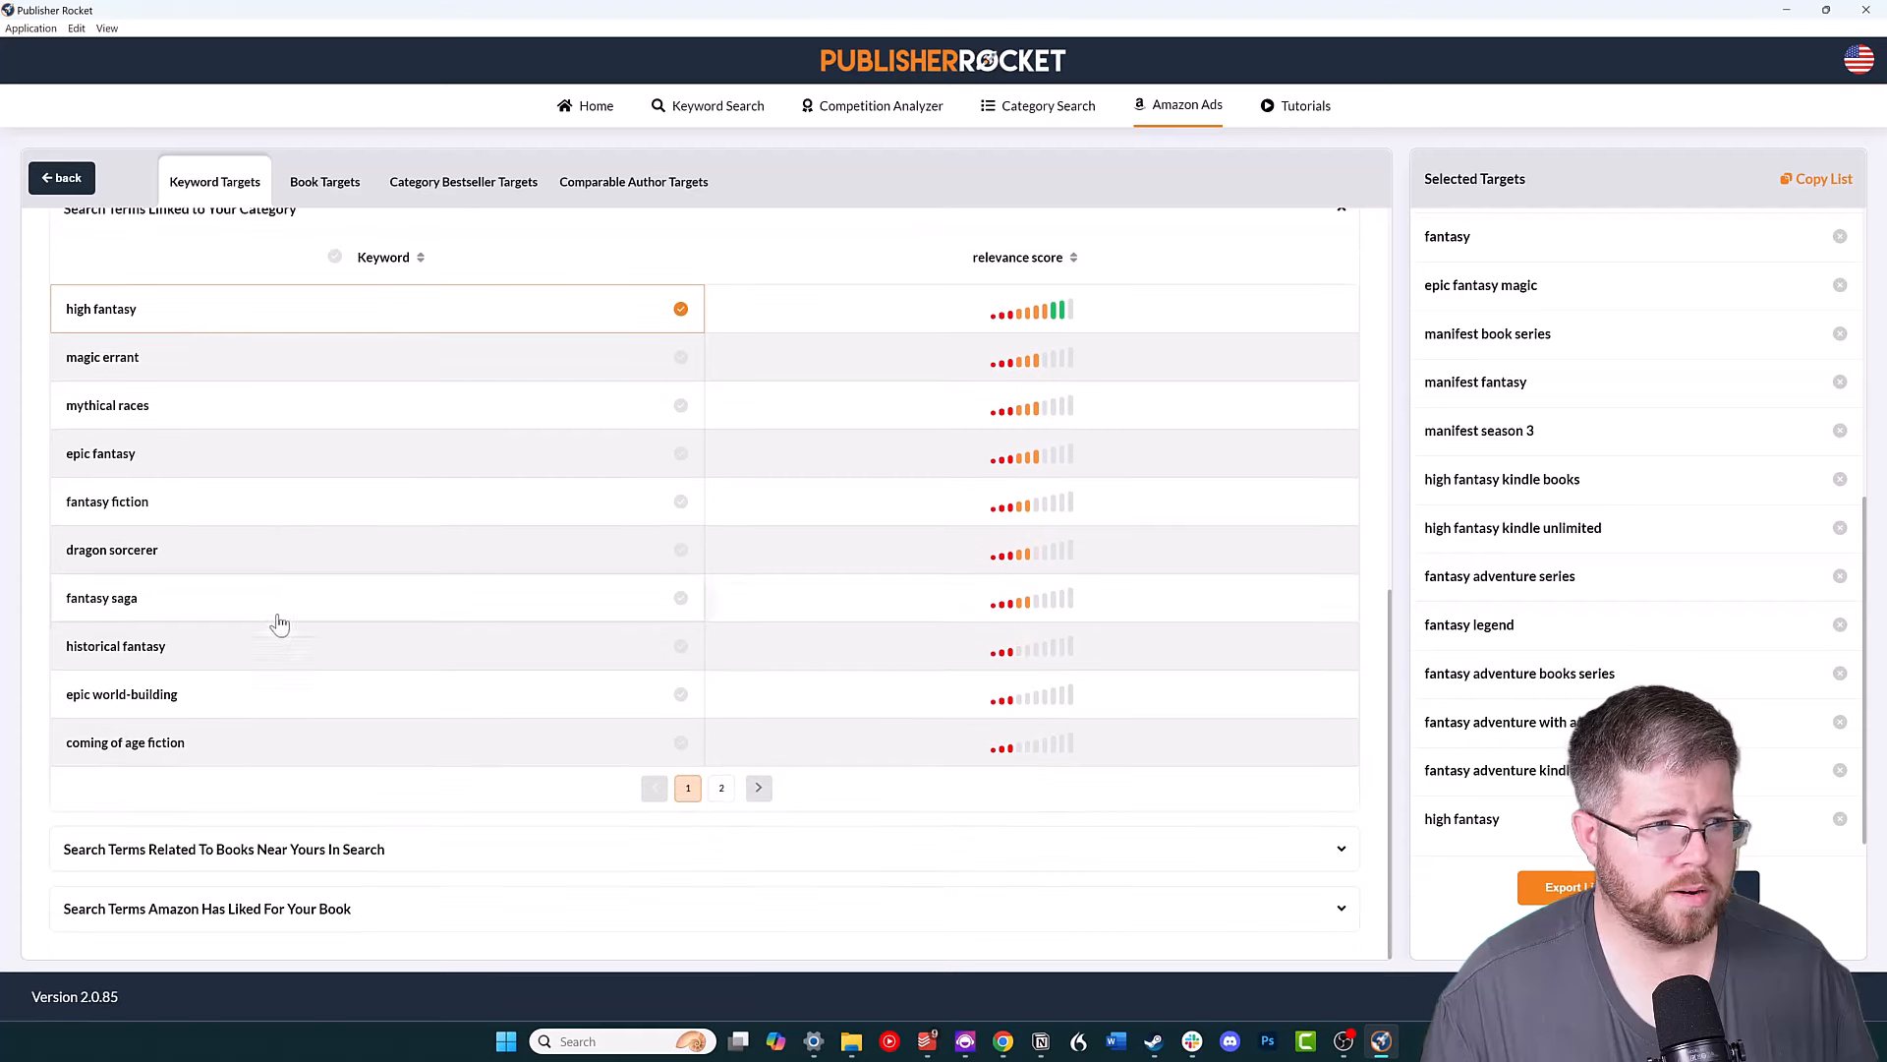
{"action": "left_click", "coordinate": [165, 364]}
{"action": "left_click", "coordinate": [181, 408]}
{"action": "left_click", "coordinate": [193, 503]}
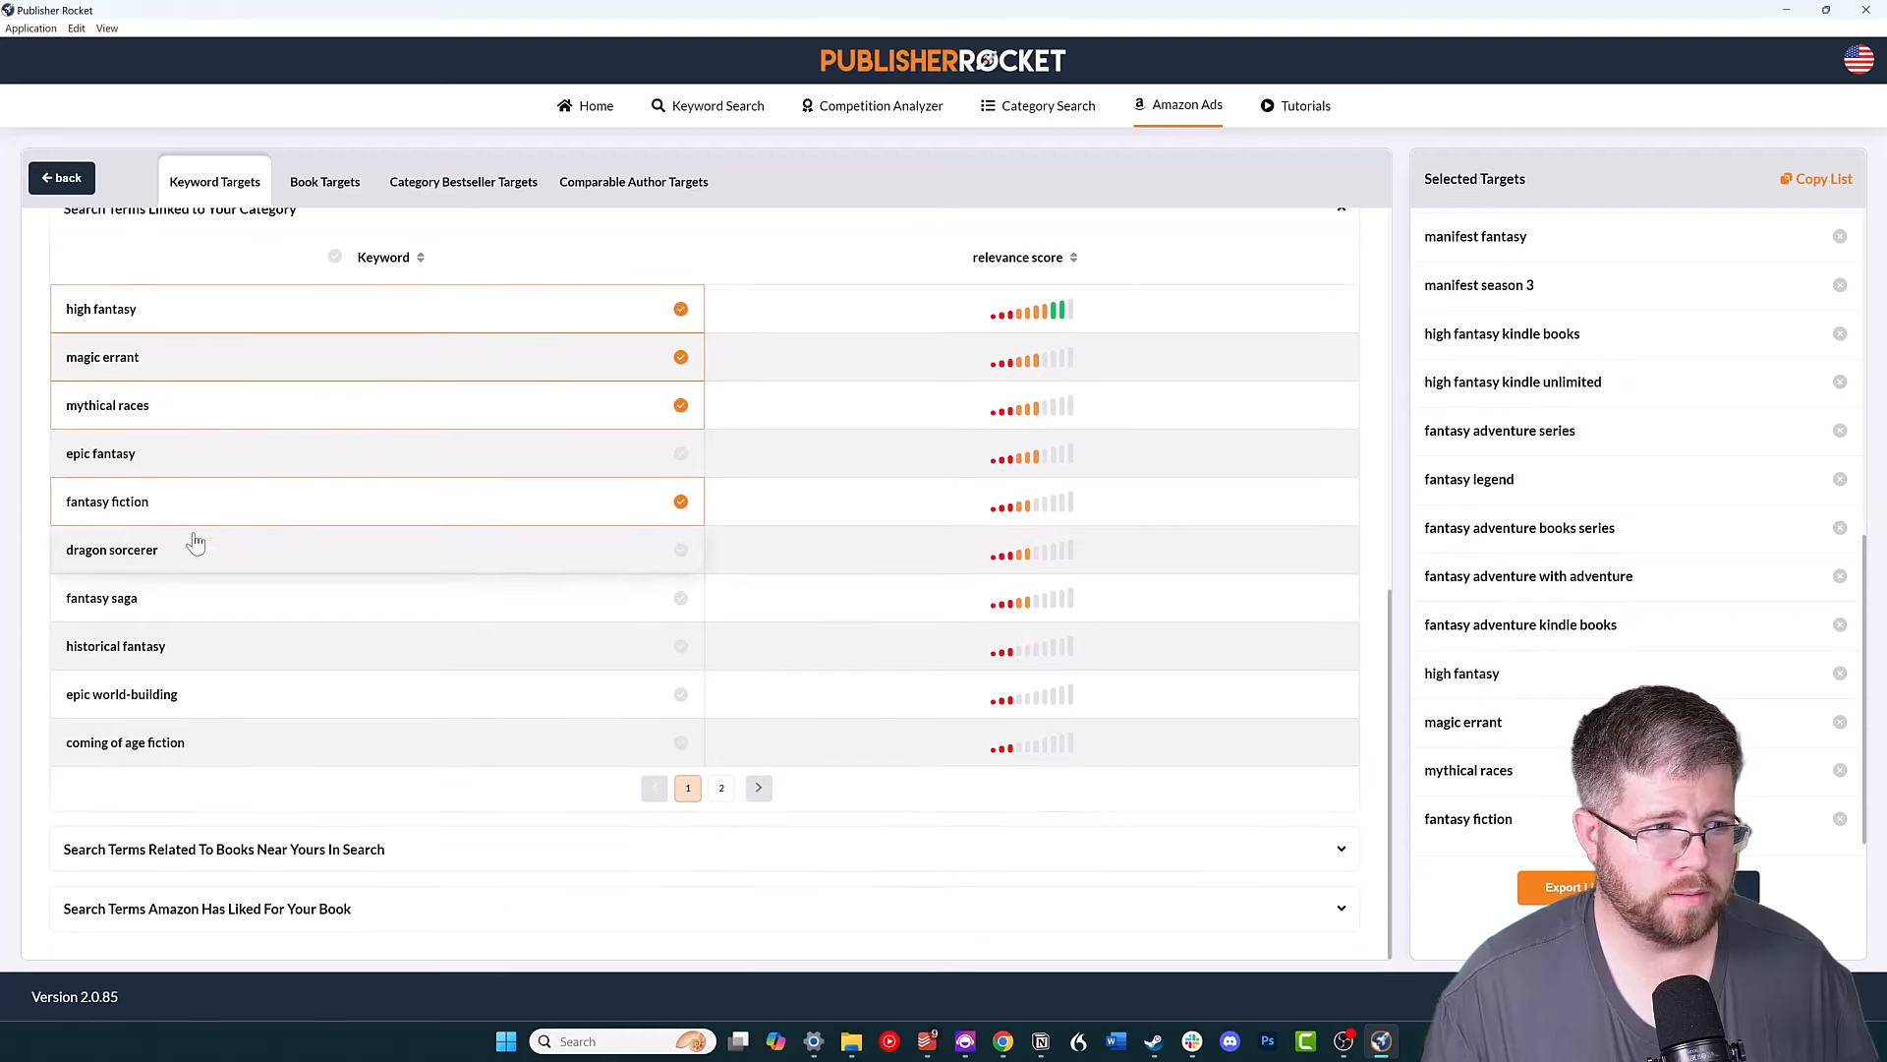
{"action": "left_click", "coordinate": [195, 510]}
{"action": "left_click", "coordinate": [193, 466]}
{"action": "left_click", "coordinate": [211, 659]}
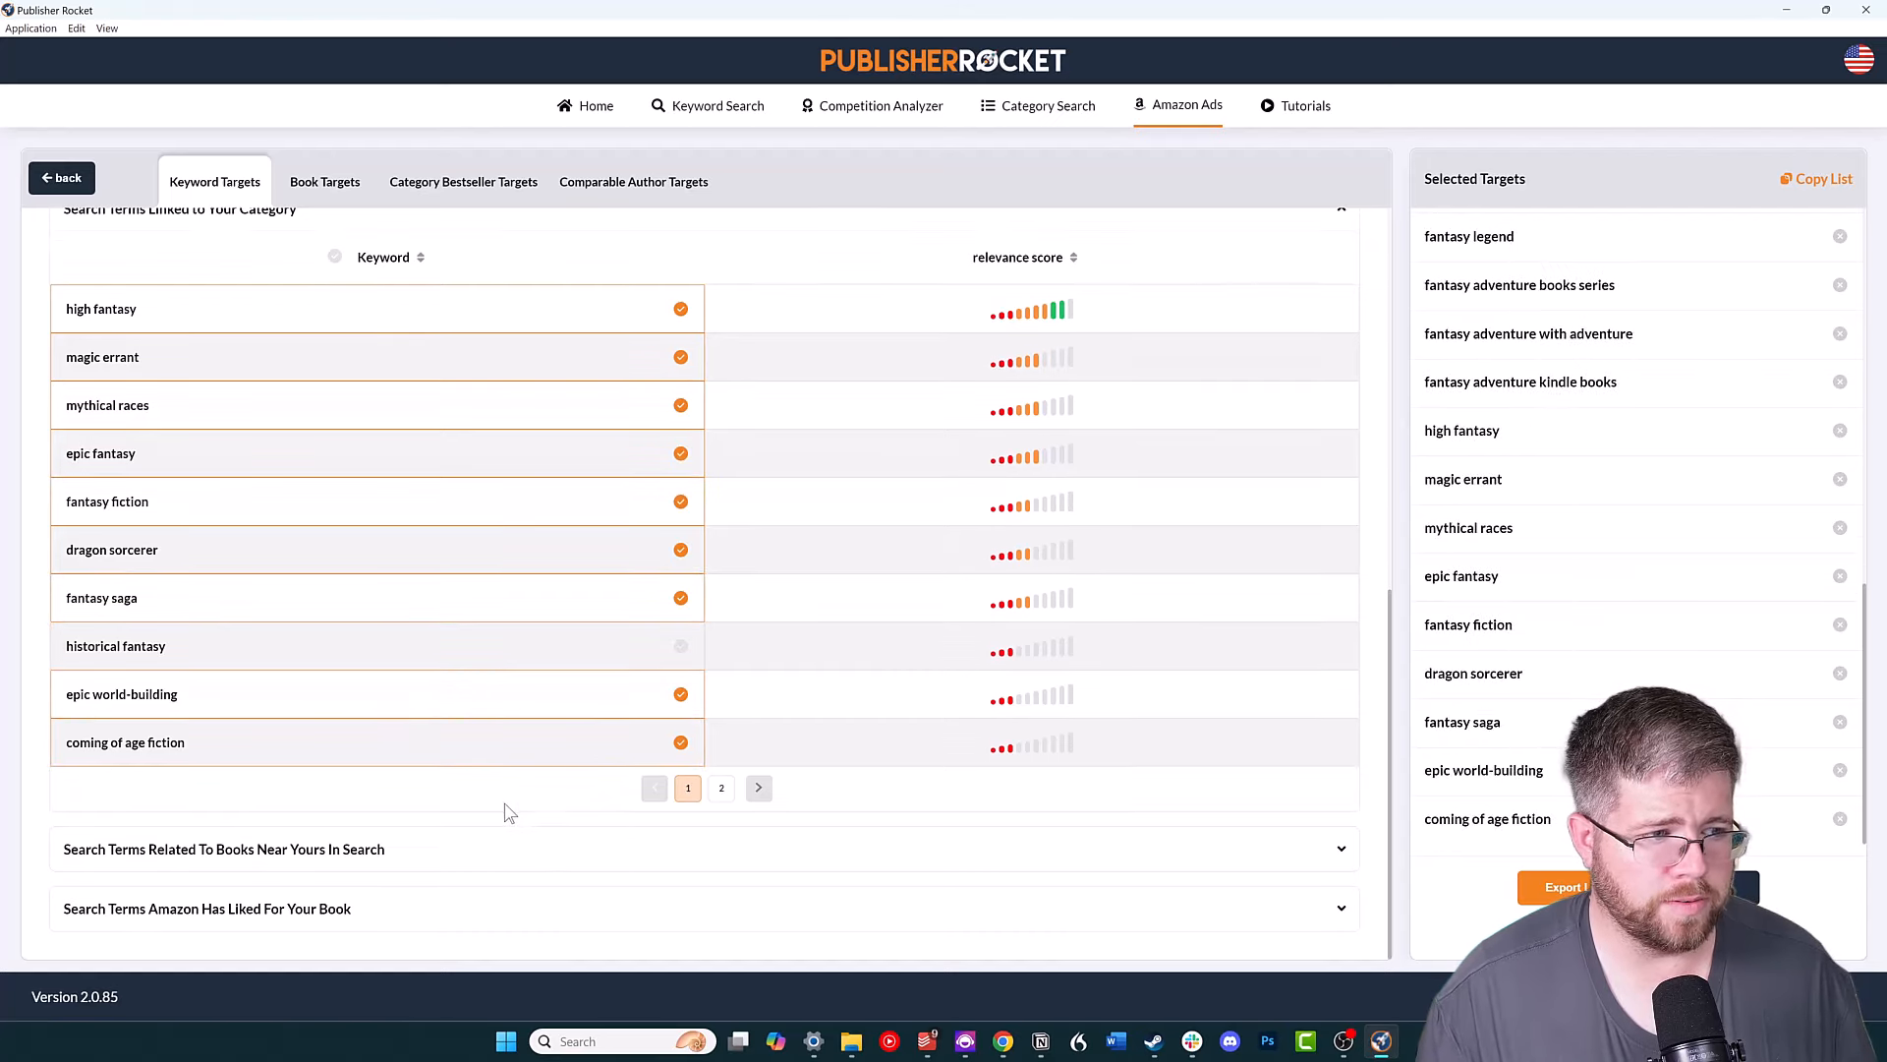
Expand the search terms related to books near yours in search and select "seeds of hope" and "growing ripples".
{"action": "left_click", "coordinate": [282, 852]}
{"action": "scroll", "coordinate": [280, 835], "scroll_direction": "down", "scroll_amount": 5}
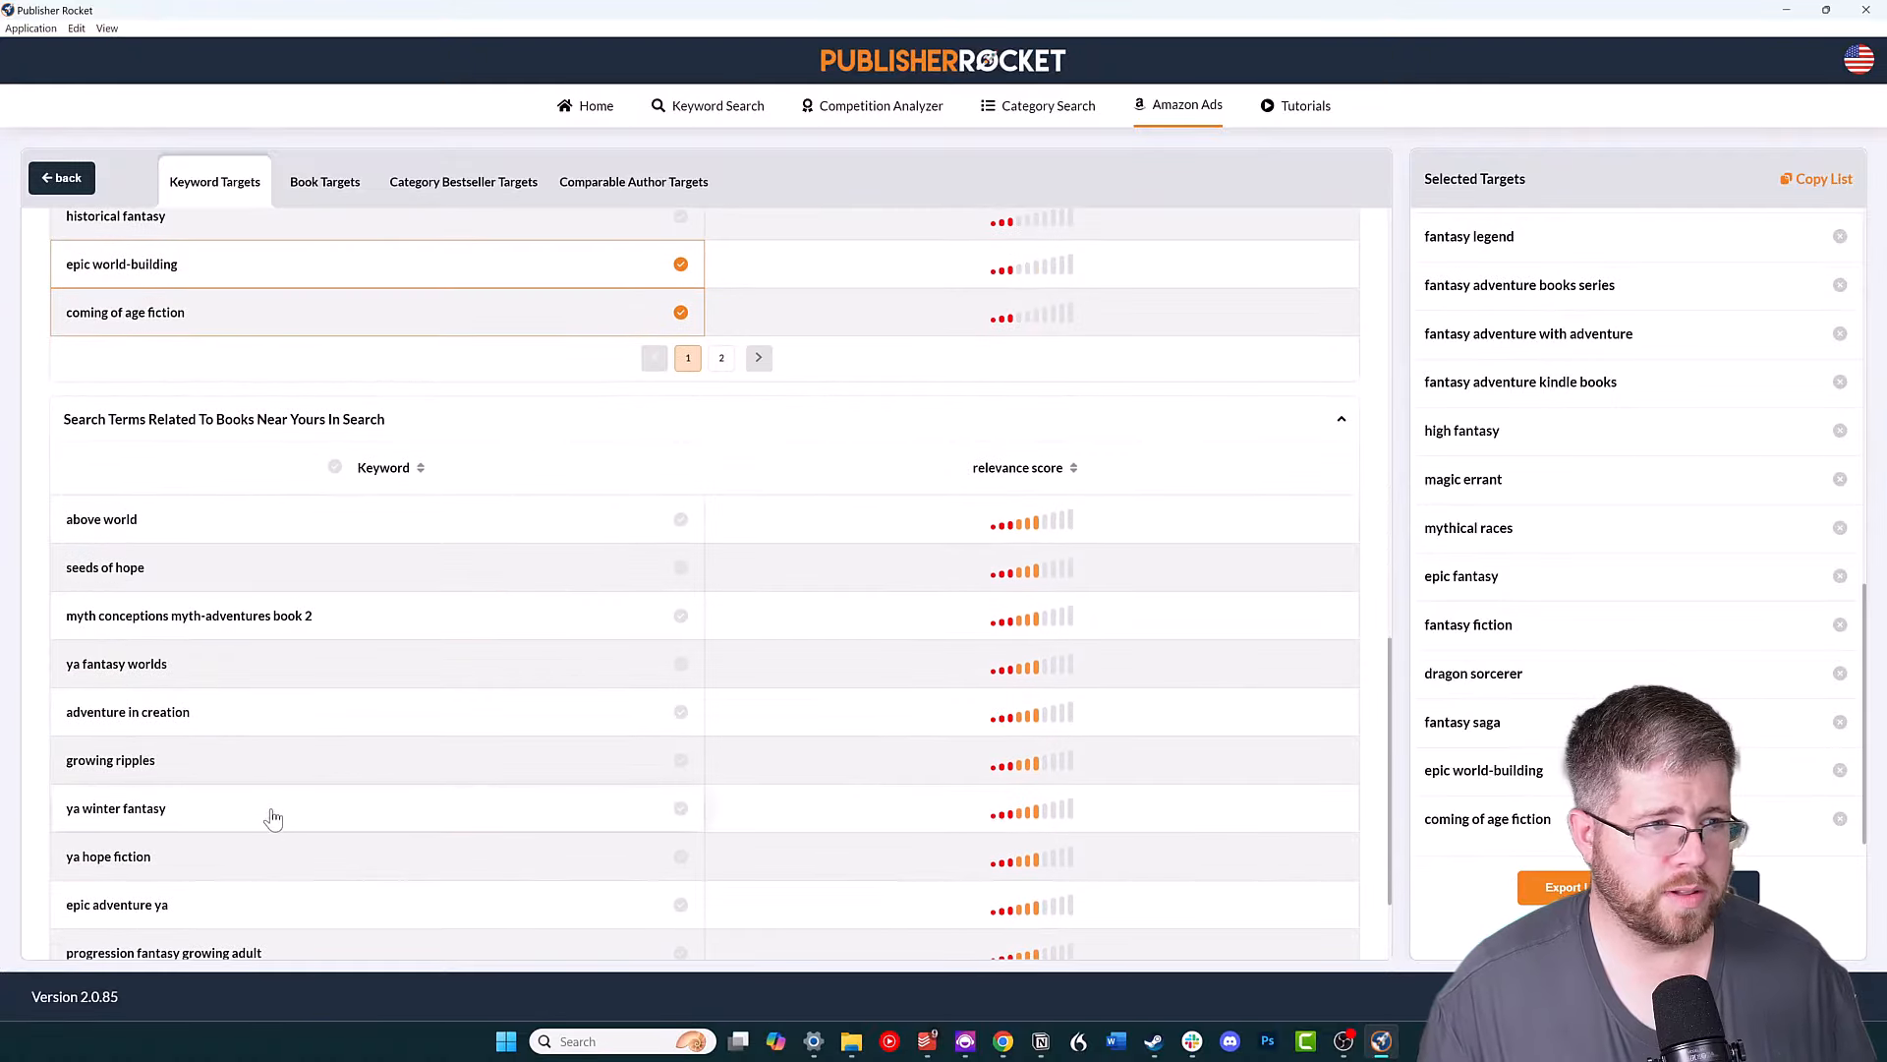
{"action": "scroll", "coordinate": [266, 760], "scroll_direction": "down", "scroll_amount": 1}
{"action": "scroll", "coordinate": [265, 760], "scroll_direction": "down", "scroll_amount": 1}
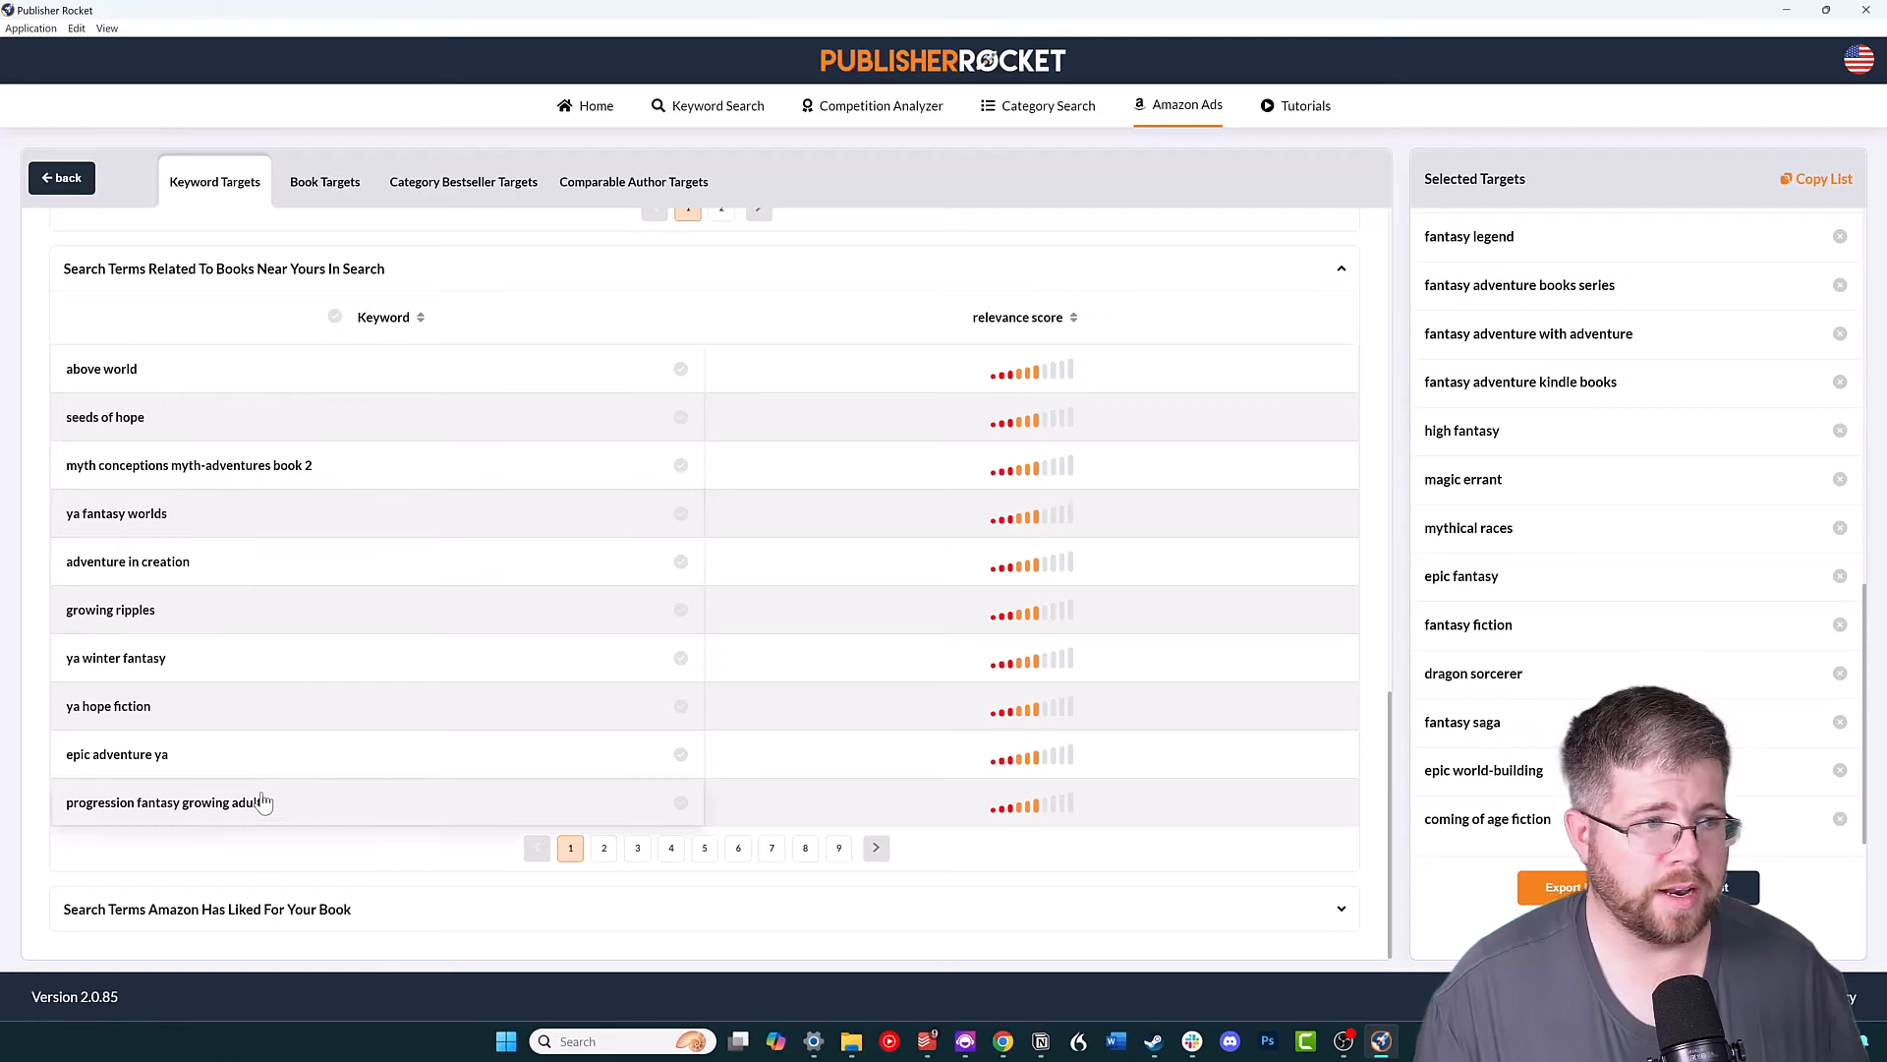
{"action": "left_click", "coordinate": [123, 428]}
{"action": "left_click", "coordinate": [138, 622]}
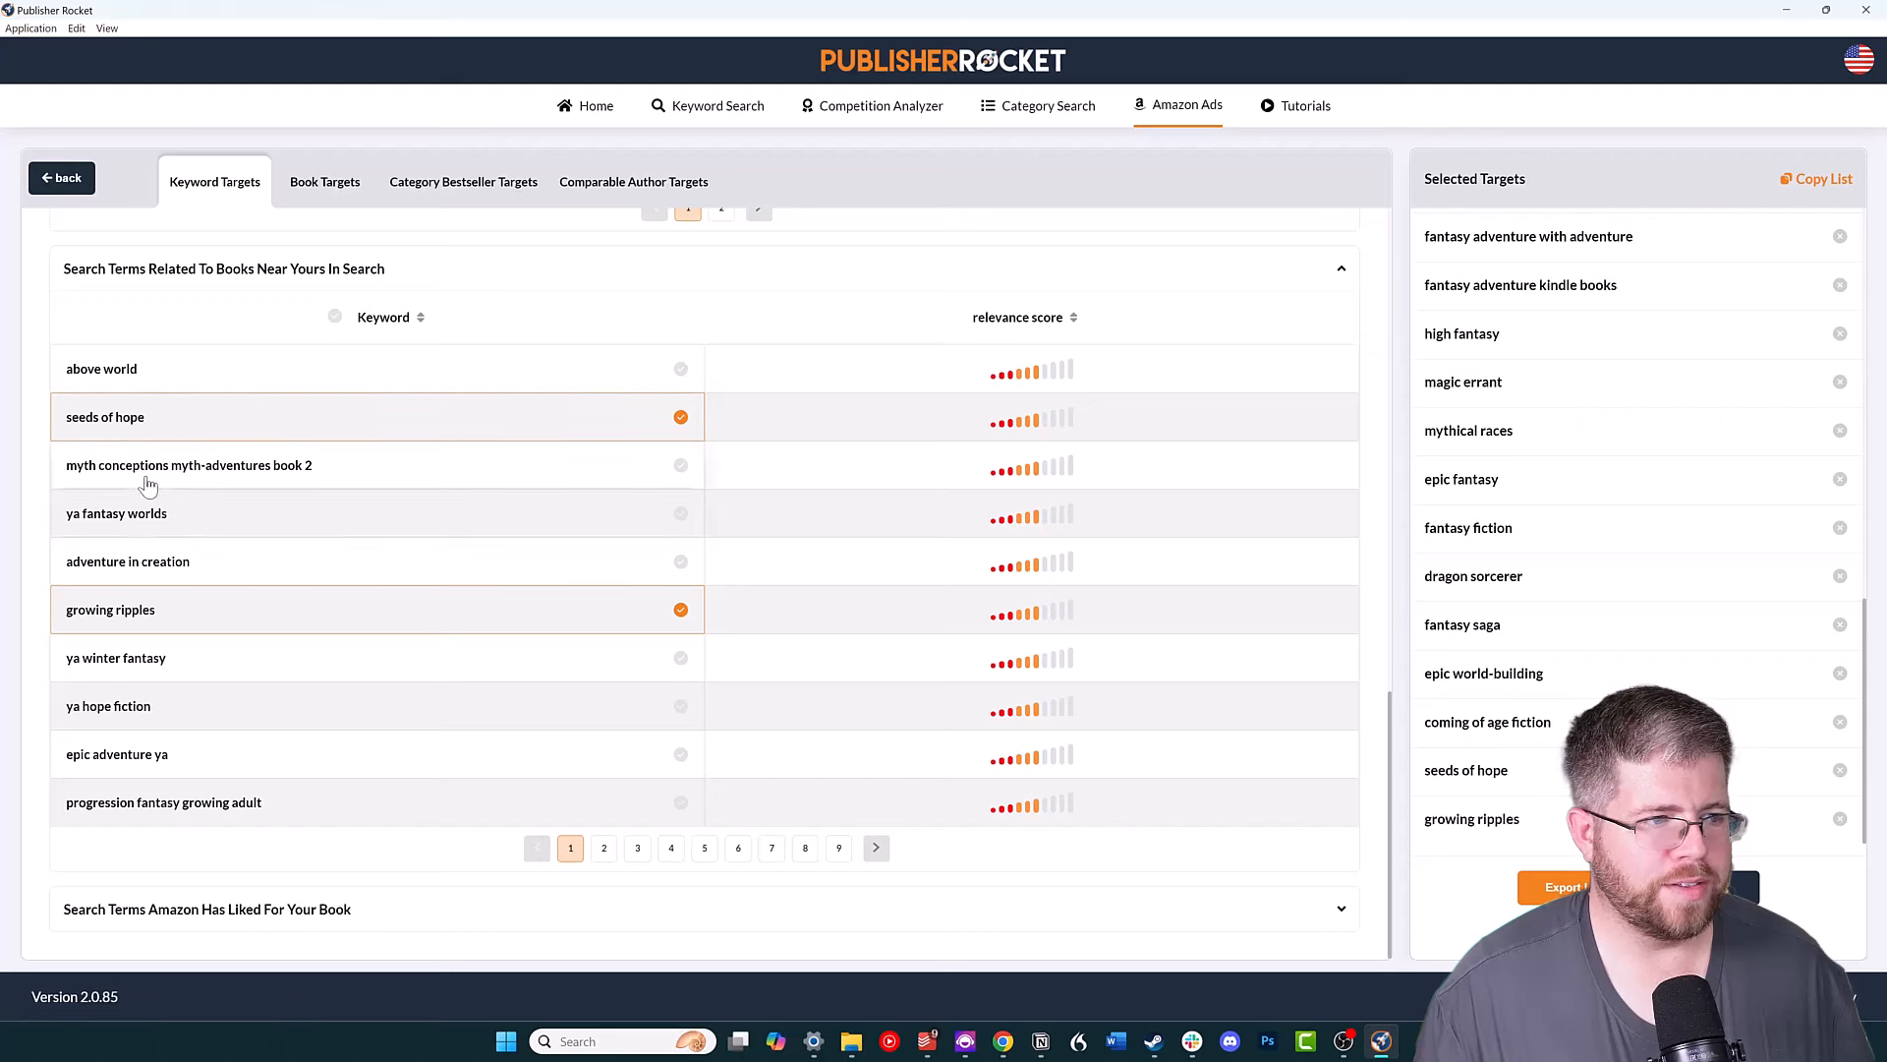
Select "ya fantasy worlds", "adventure in creation", "ya winter fantasy", "ya hope fiction", "epic adventure ya" and "progression fantasy growing adult".
{"action": "left_click", "coordinate": [137, 512]}
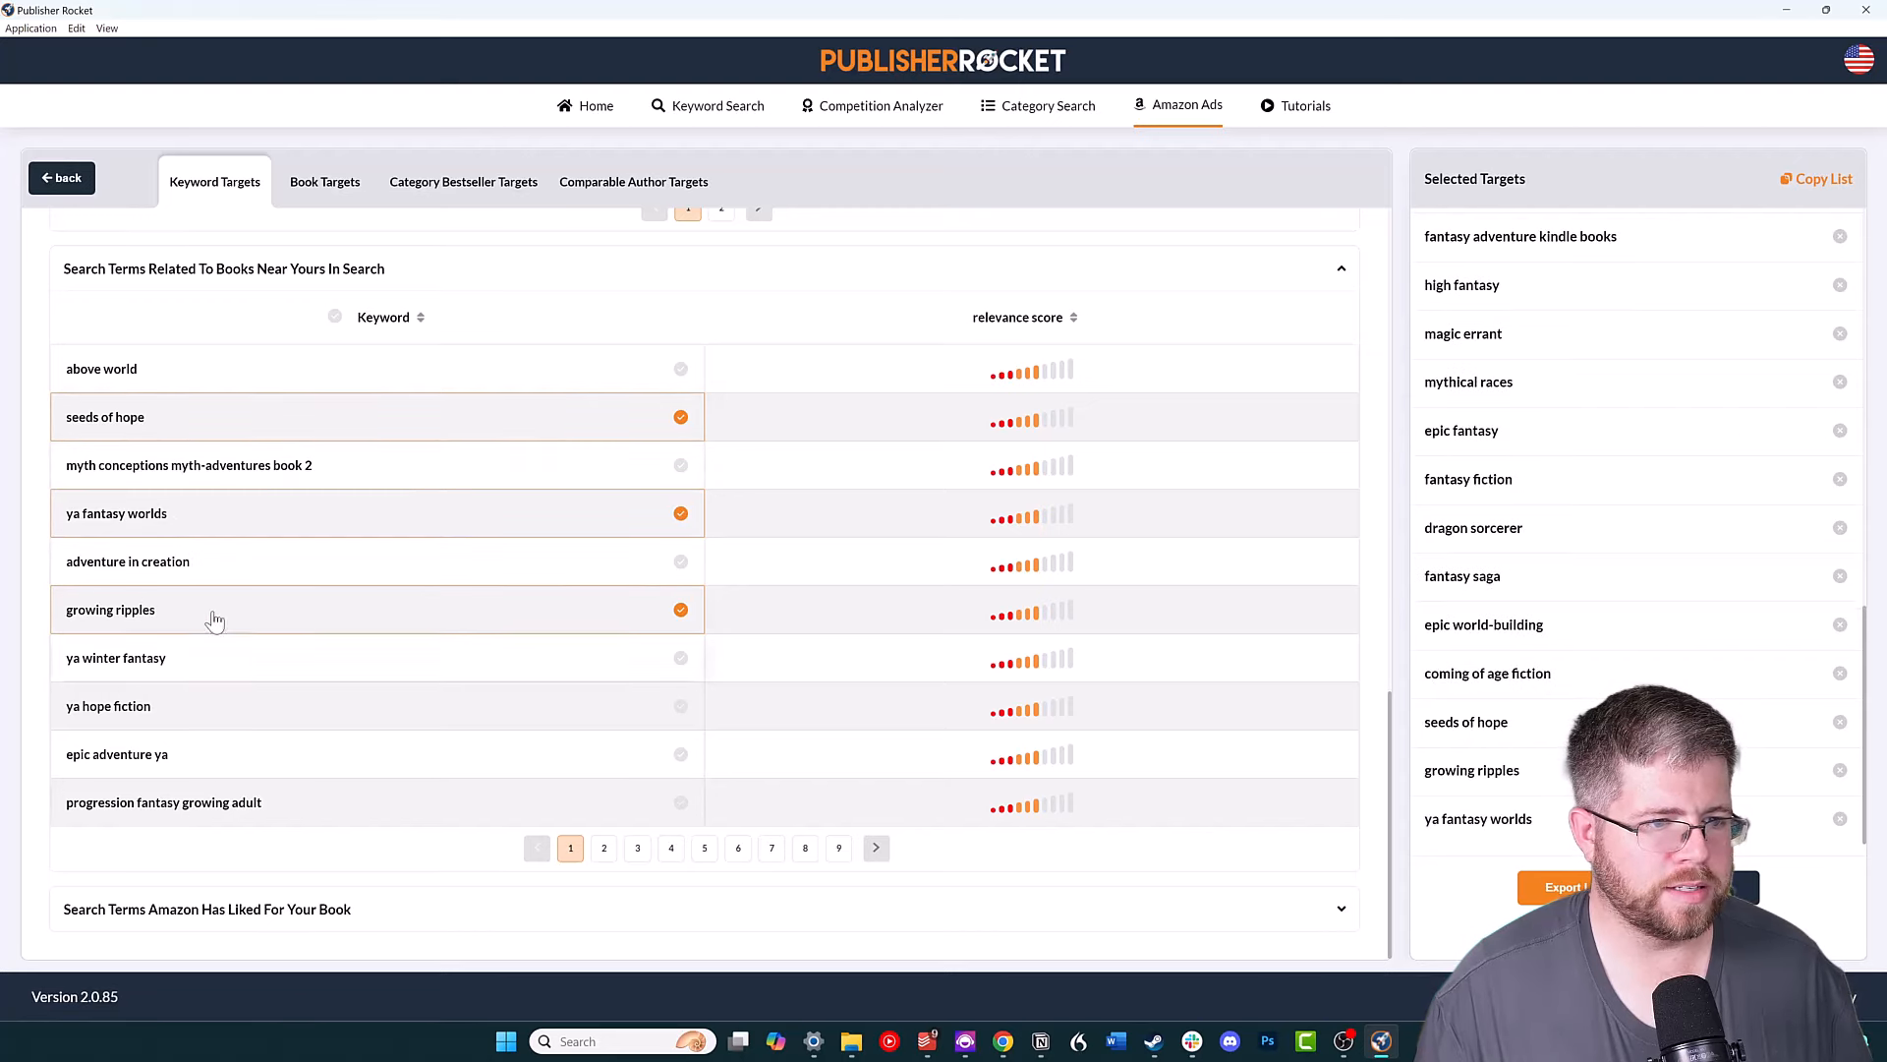
{"action": "left_click", "coordinate": [210, 575]}
{"action": "left_click", "coordinate": [147, 659]}
{"action": "left_click", "coordinate": [98, 713]}
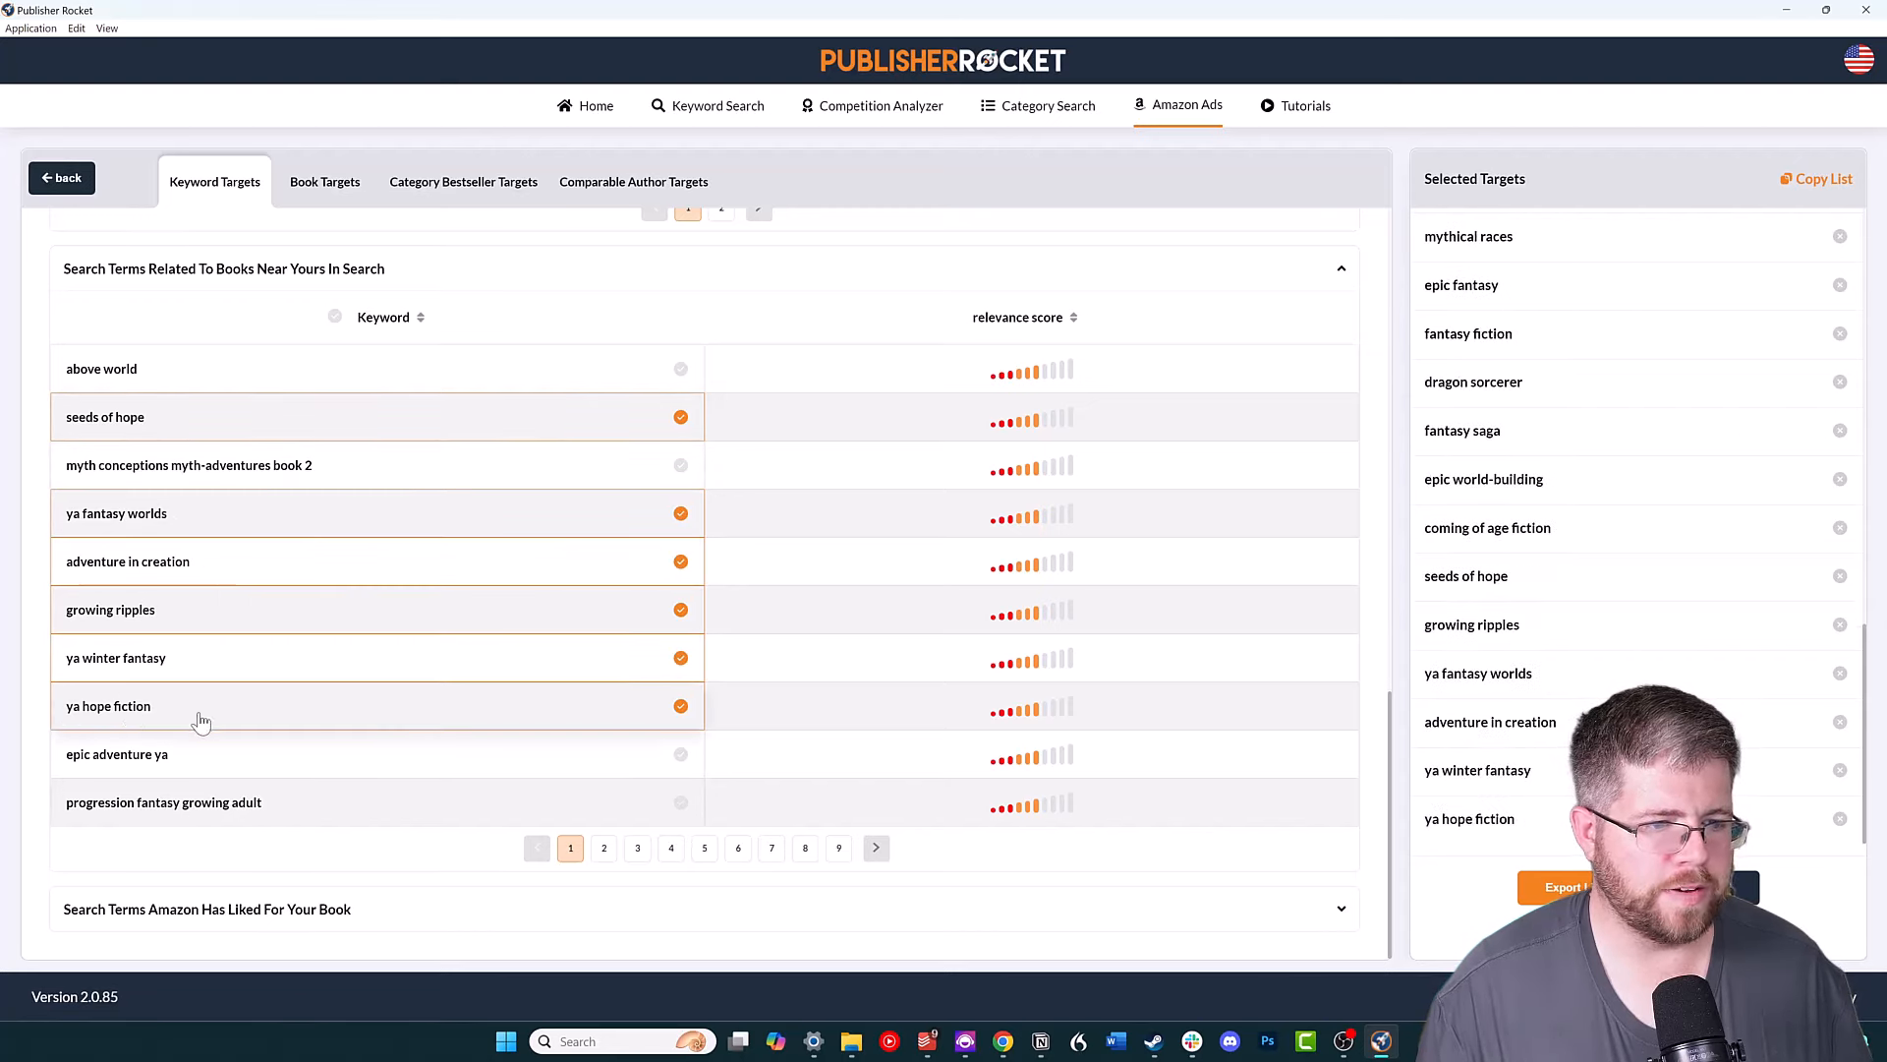
{"action": "left_click", "coordinate": [96, 765]}
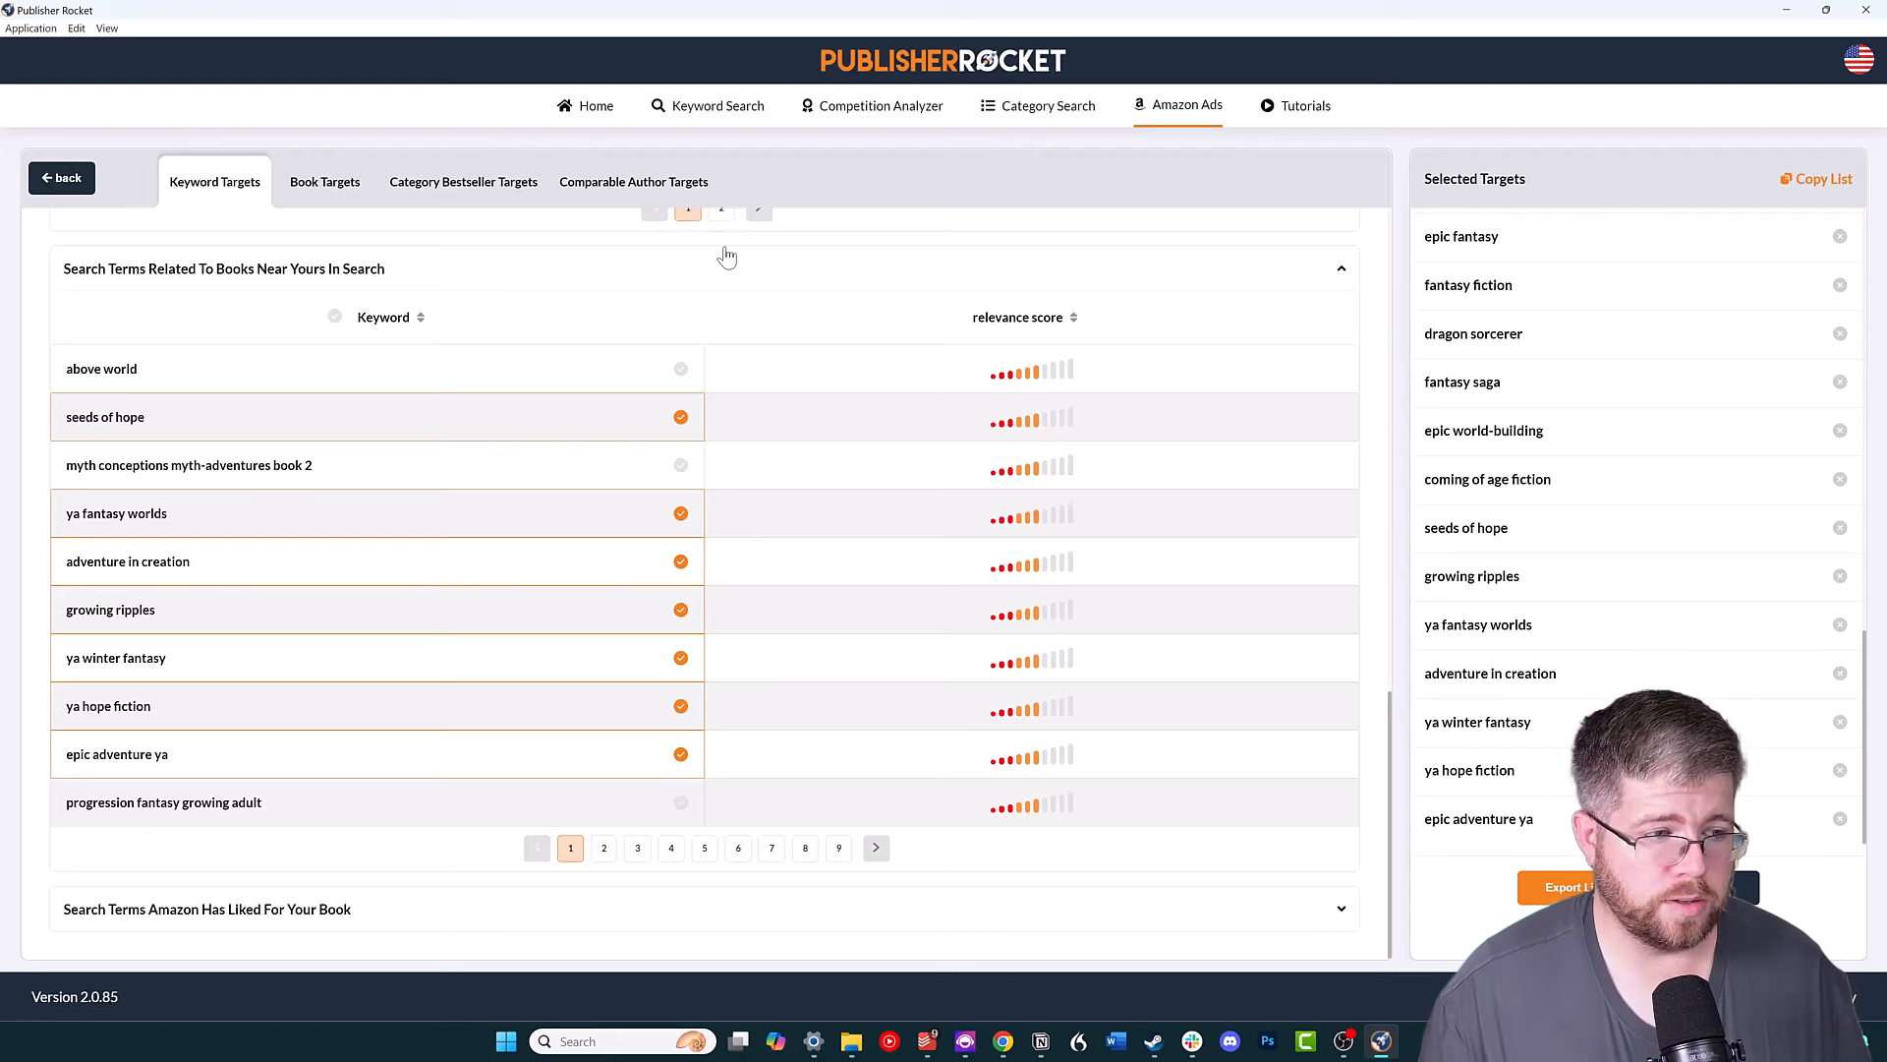
{"action": "left_click", "coordinate": [304, 801]}
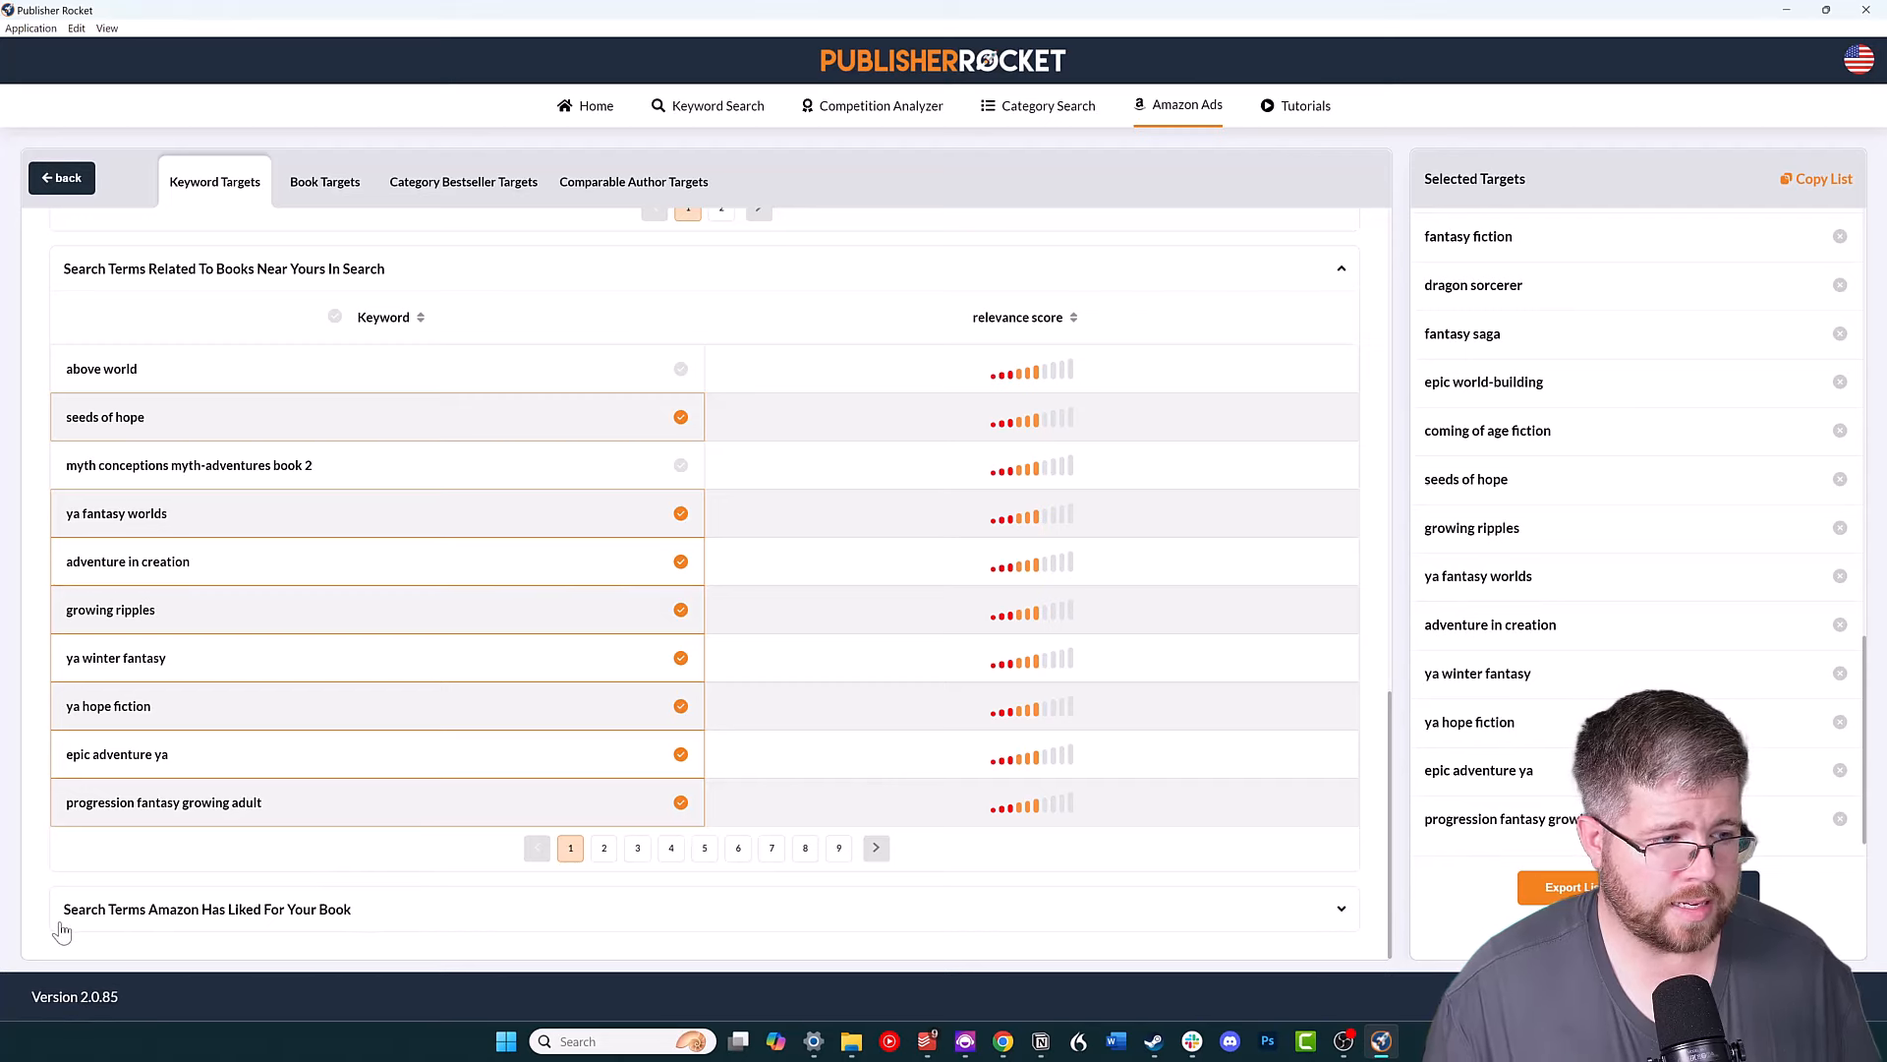
Expand the search terms Amazon has liked for the book and select "epic fantasy ya", "ya fantasy adventure book", "ya fantasy adventure books" and "ya epic fantasy books".
{"action": "left_click", "coordinate": [173, 924]}
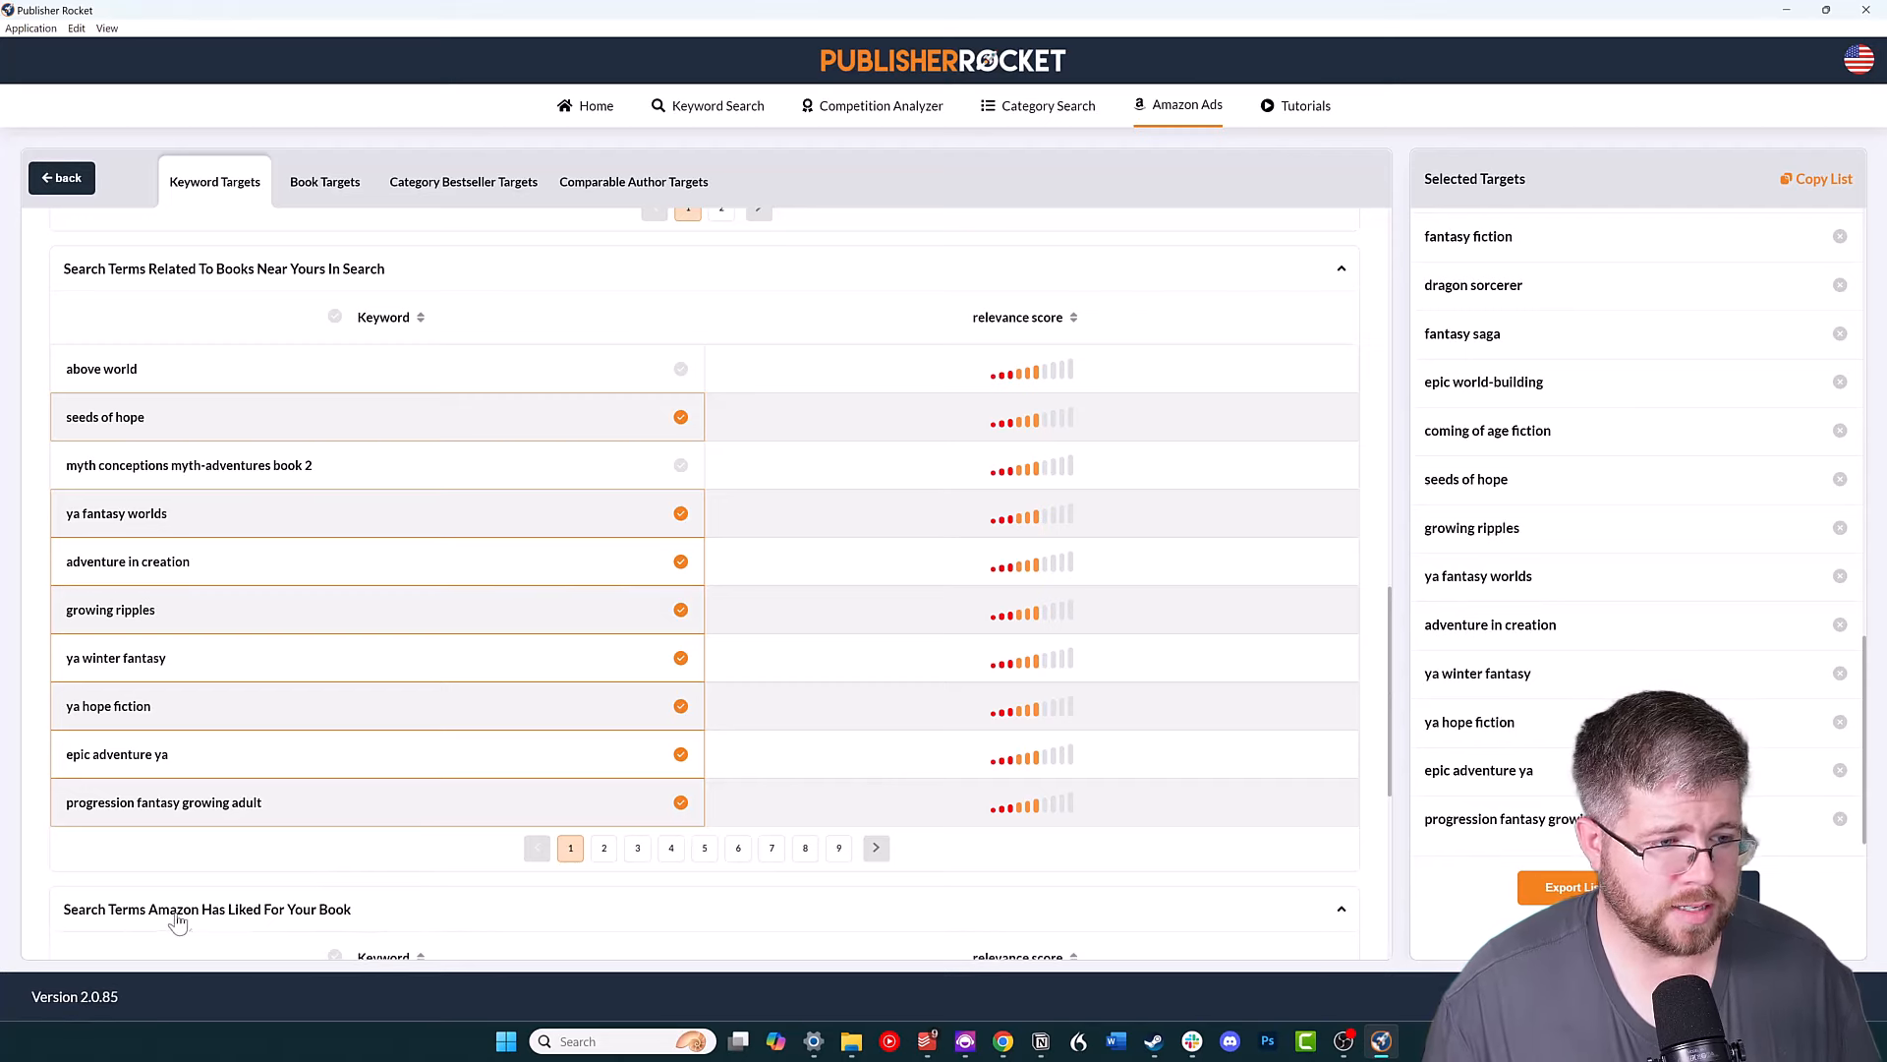
{"action": "scroll", "coordinate": [283, 855], "scroll_direction": "down", "scroll_amount": 5}
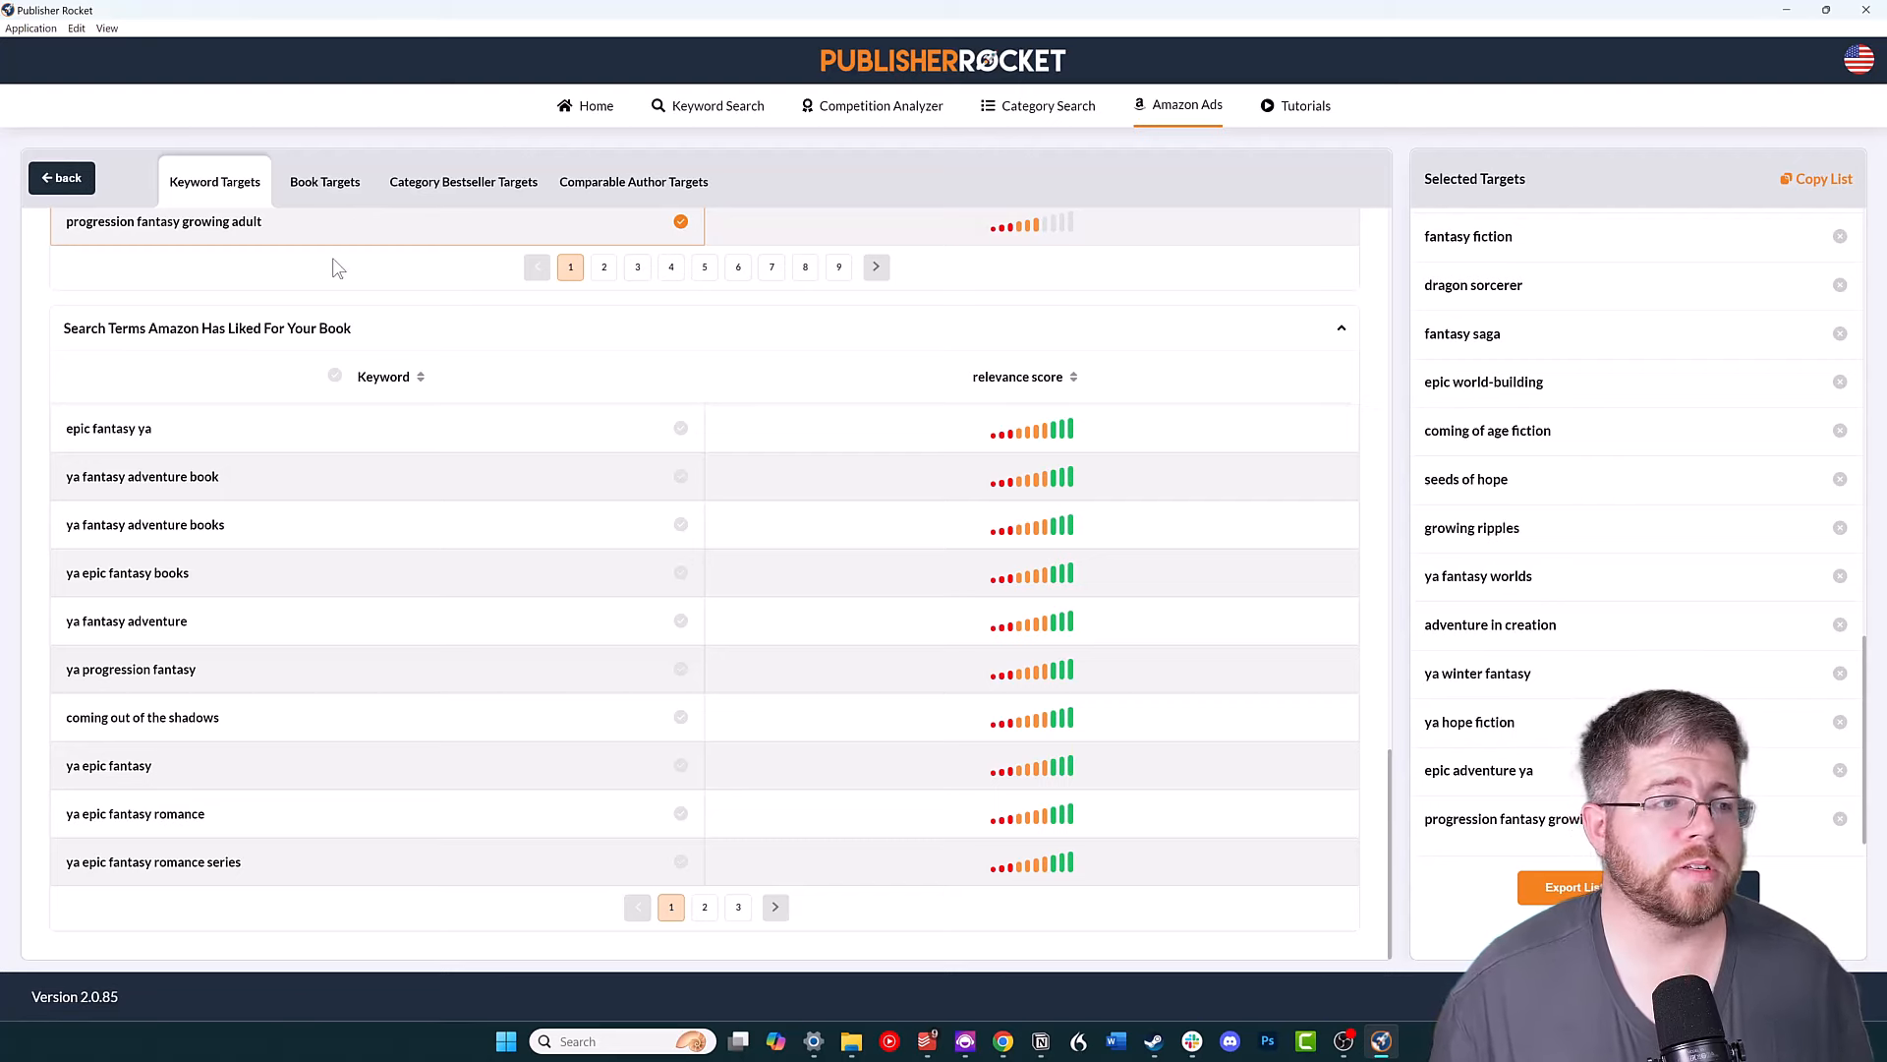
{"action": "left_click", "coordinate": [244, 430]}
{"action": "left_click", "coordinate": [243, 482]}
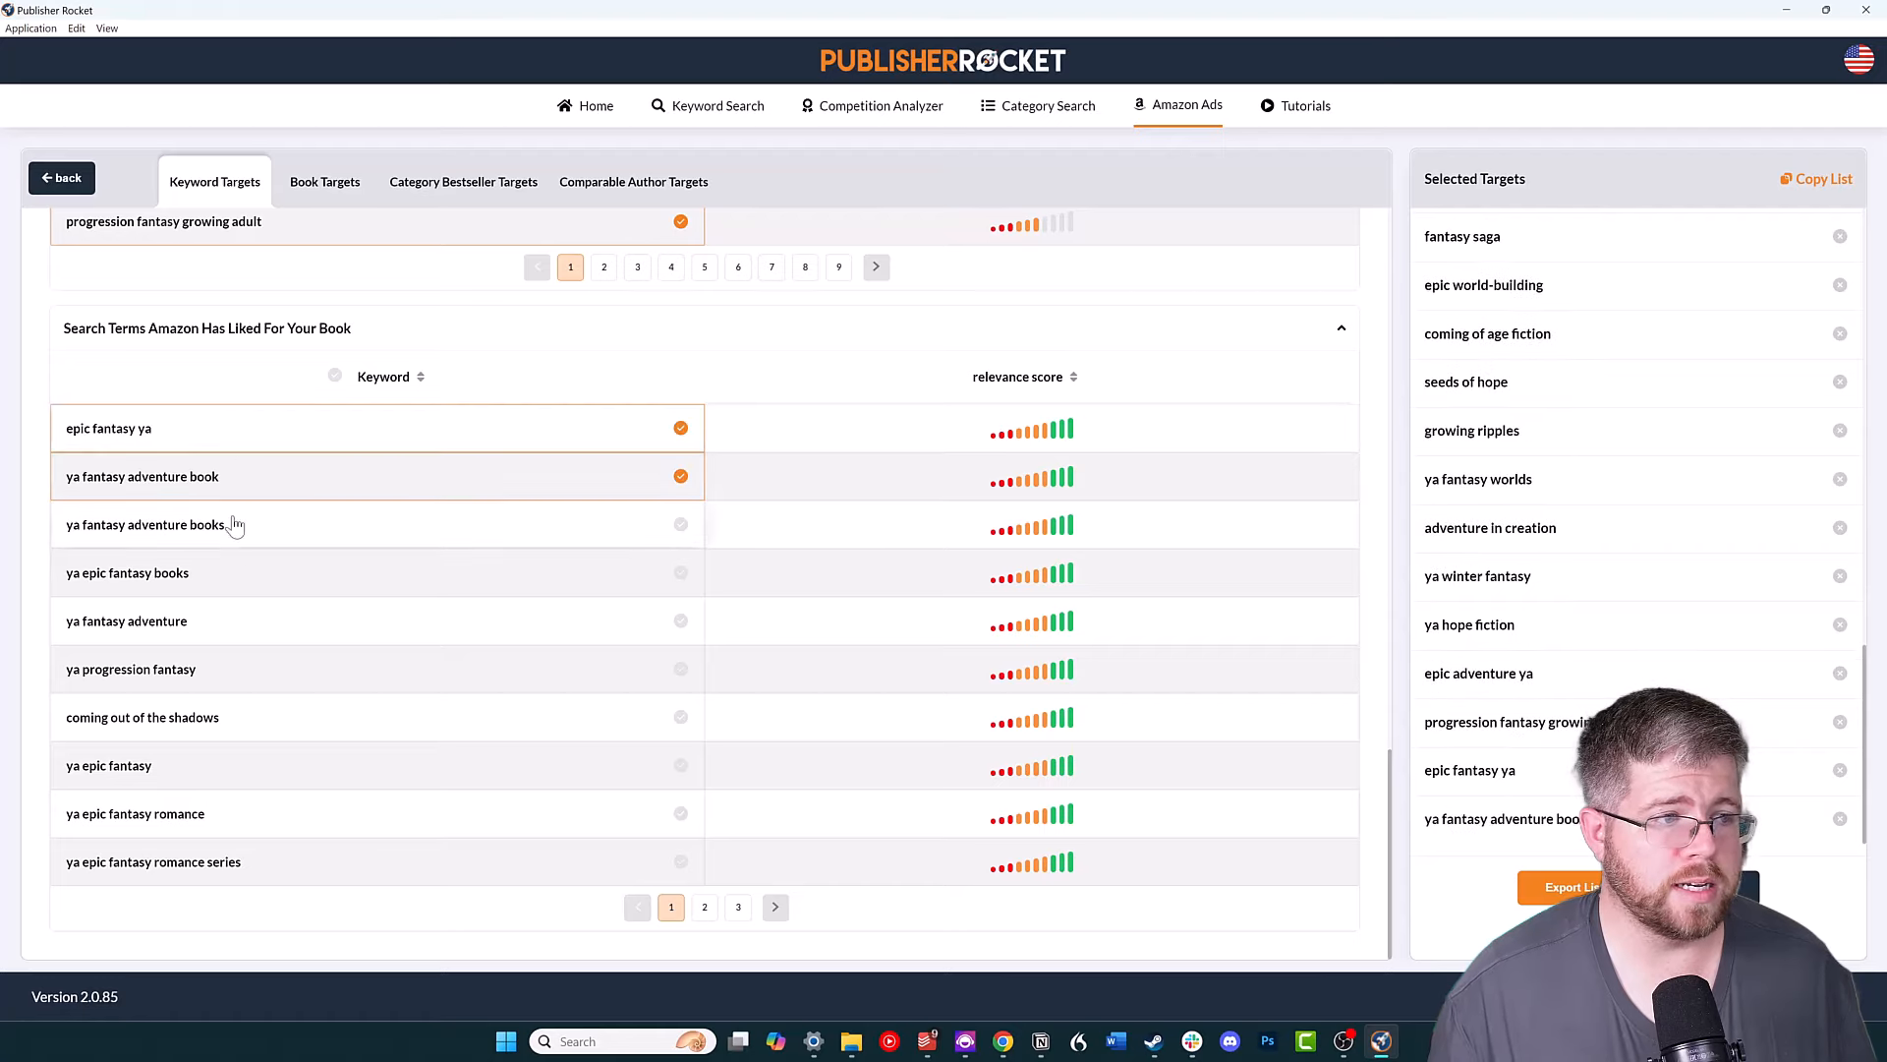
{"action": "left_click", "coordinate": [235, 525]}
{"action": "left_click", "coordinate": [232, 575]}
Select "ya fantasy adventure", "ya progression fantasy", "coming out of the shadows", "ya epic fantasy", "ya epic fantasy romance" and "ya epic fantasy romance series".
{"action": "left_click", "coordinate": [229, 624]}
{"action": "left_click", "coordinate": [228, 672]}
{"action": "left_click", "coordinate": [226, 720]}
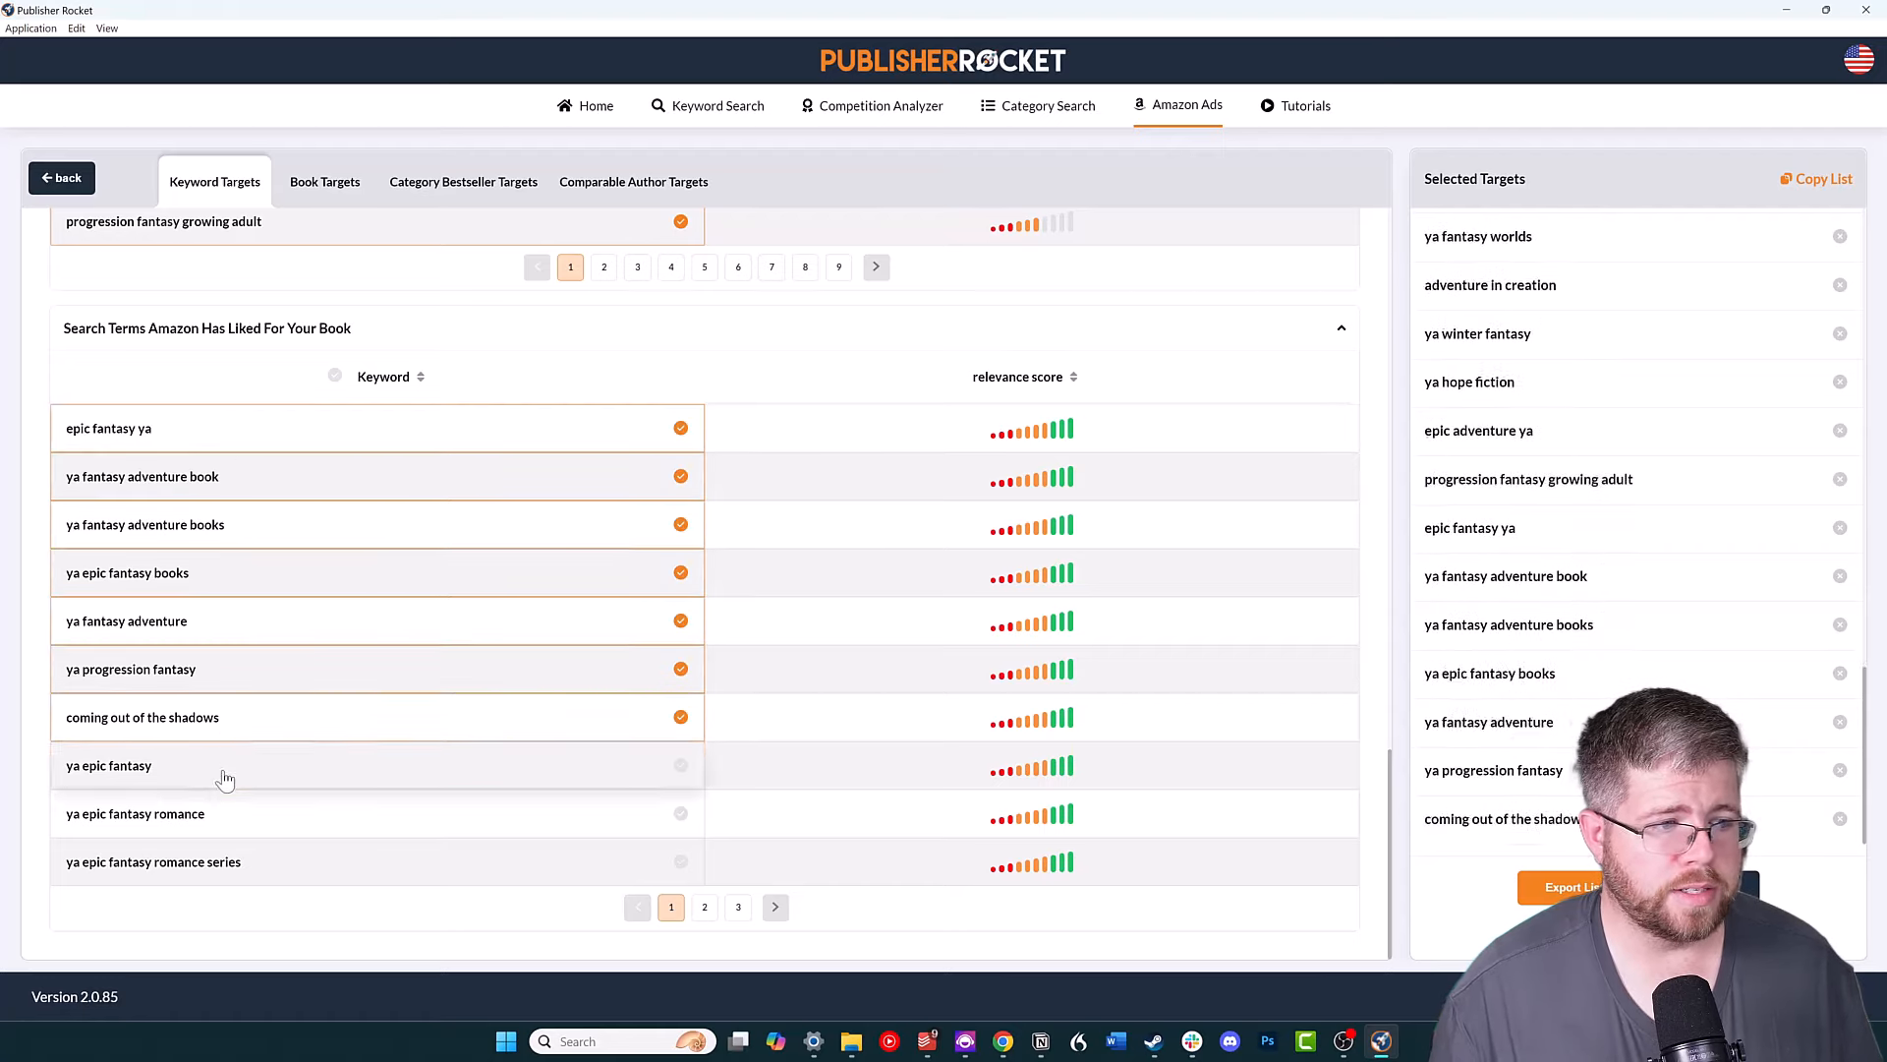
{"action": "left_click", "coordinate": [225, 771]}
{"action": "left_click", "coordinate": [172, 818]}
{"action": "left_click", "coordinate": [417, 865]}
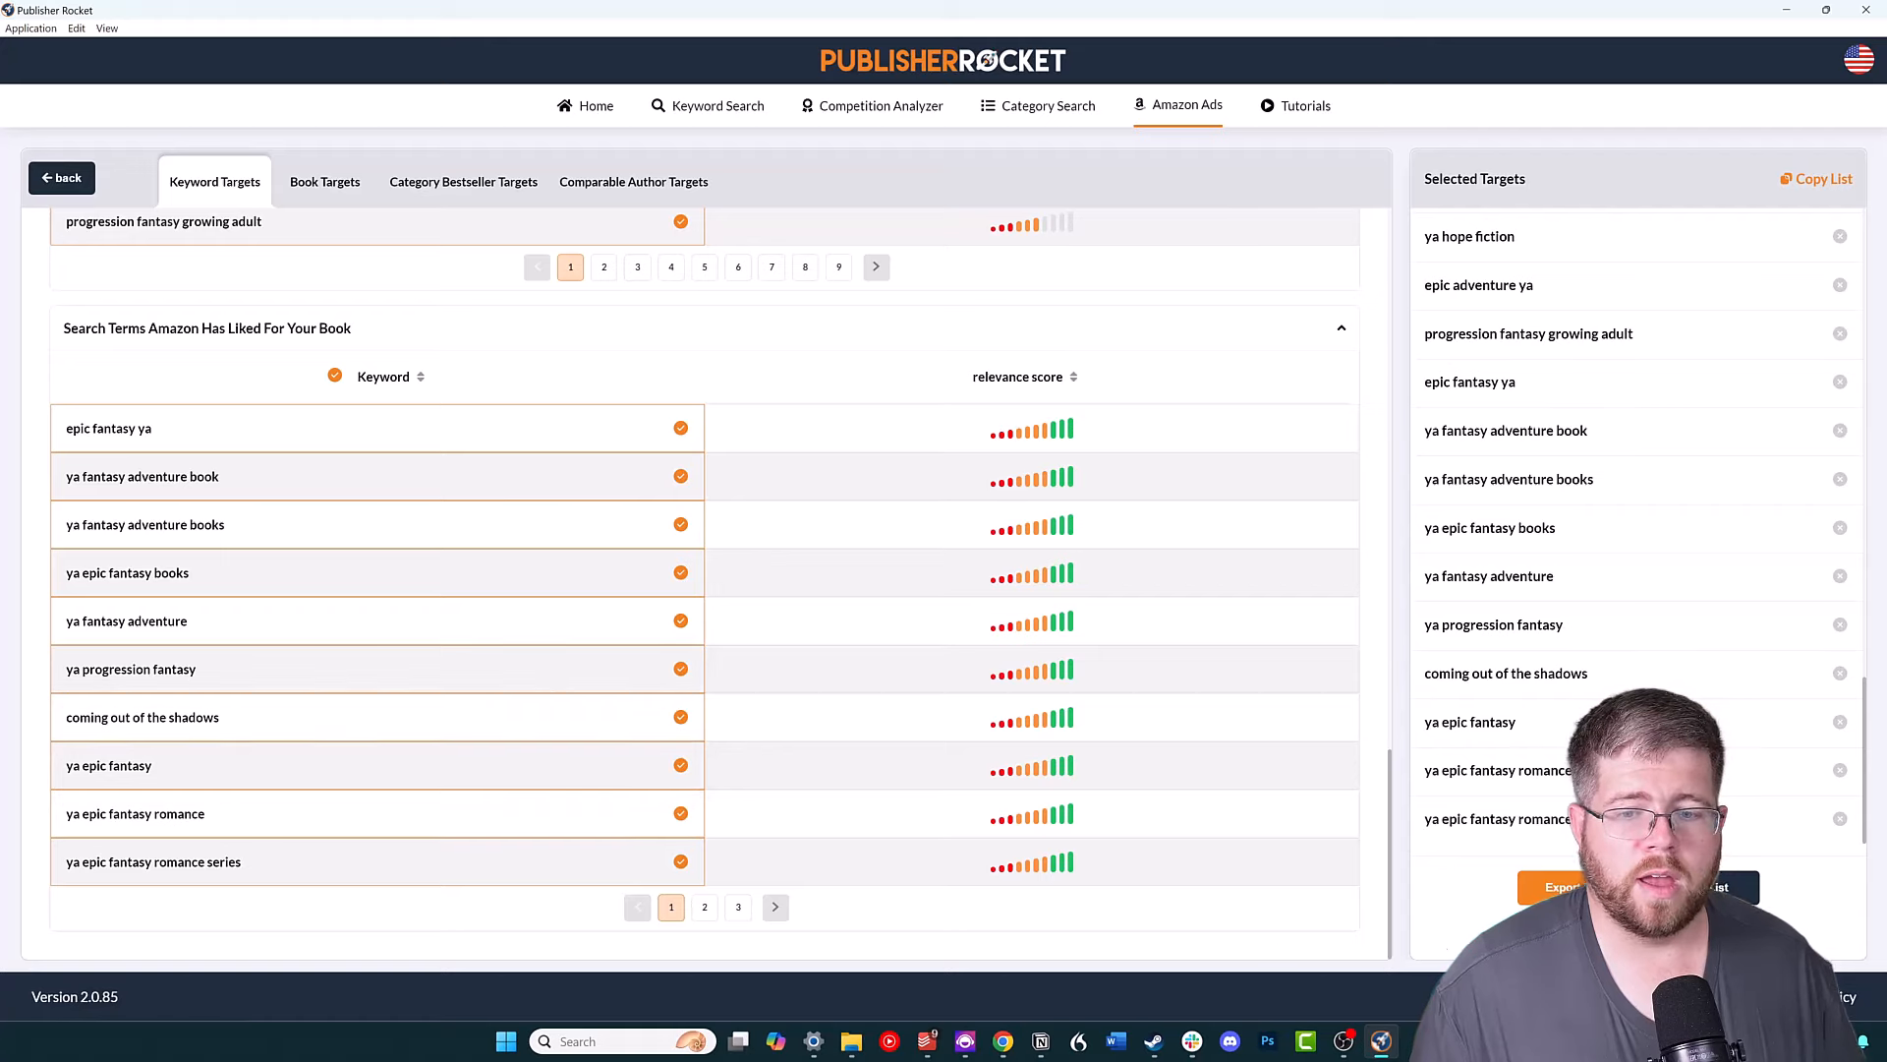
Review the selected targets, then copy the list and try exporting it to a file.
{"action": "scroll", "coordinate": [1715, 502], "scroll_direction": "up", "scroll_amount": 20}
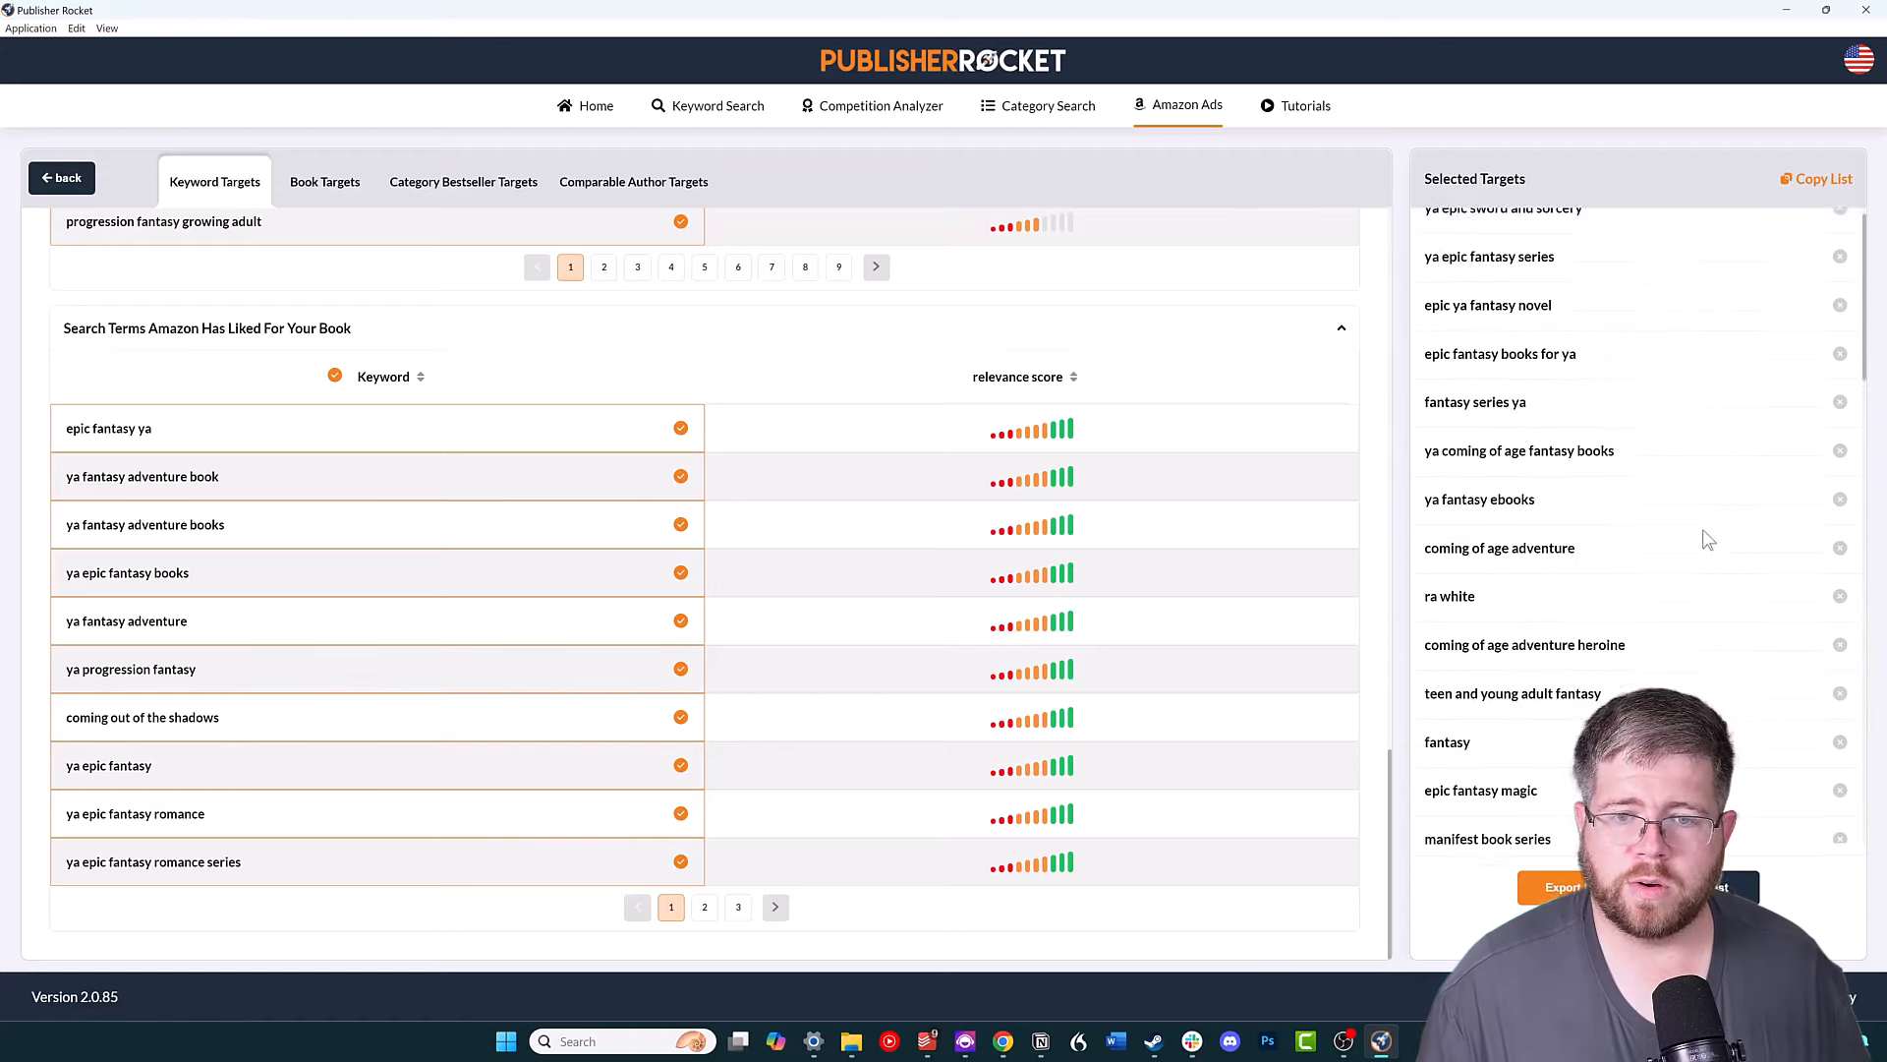
{"action": "scroll", "coordinate": [1655, 339], "scroll_direction": "down", "scroll_amount": 15}
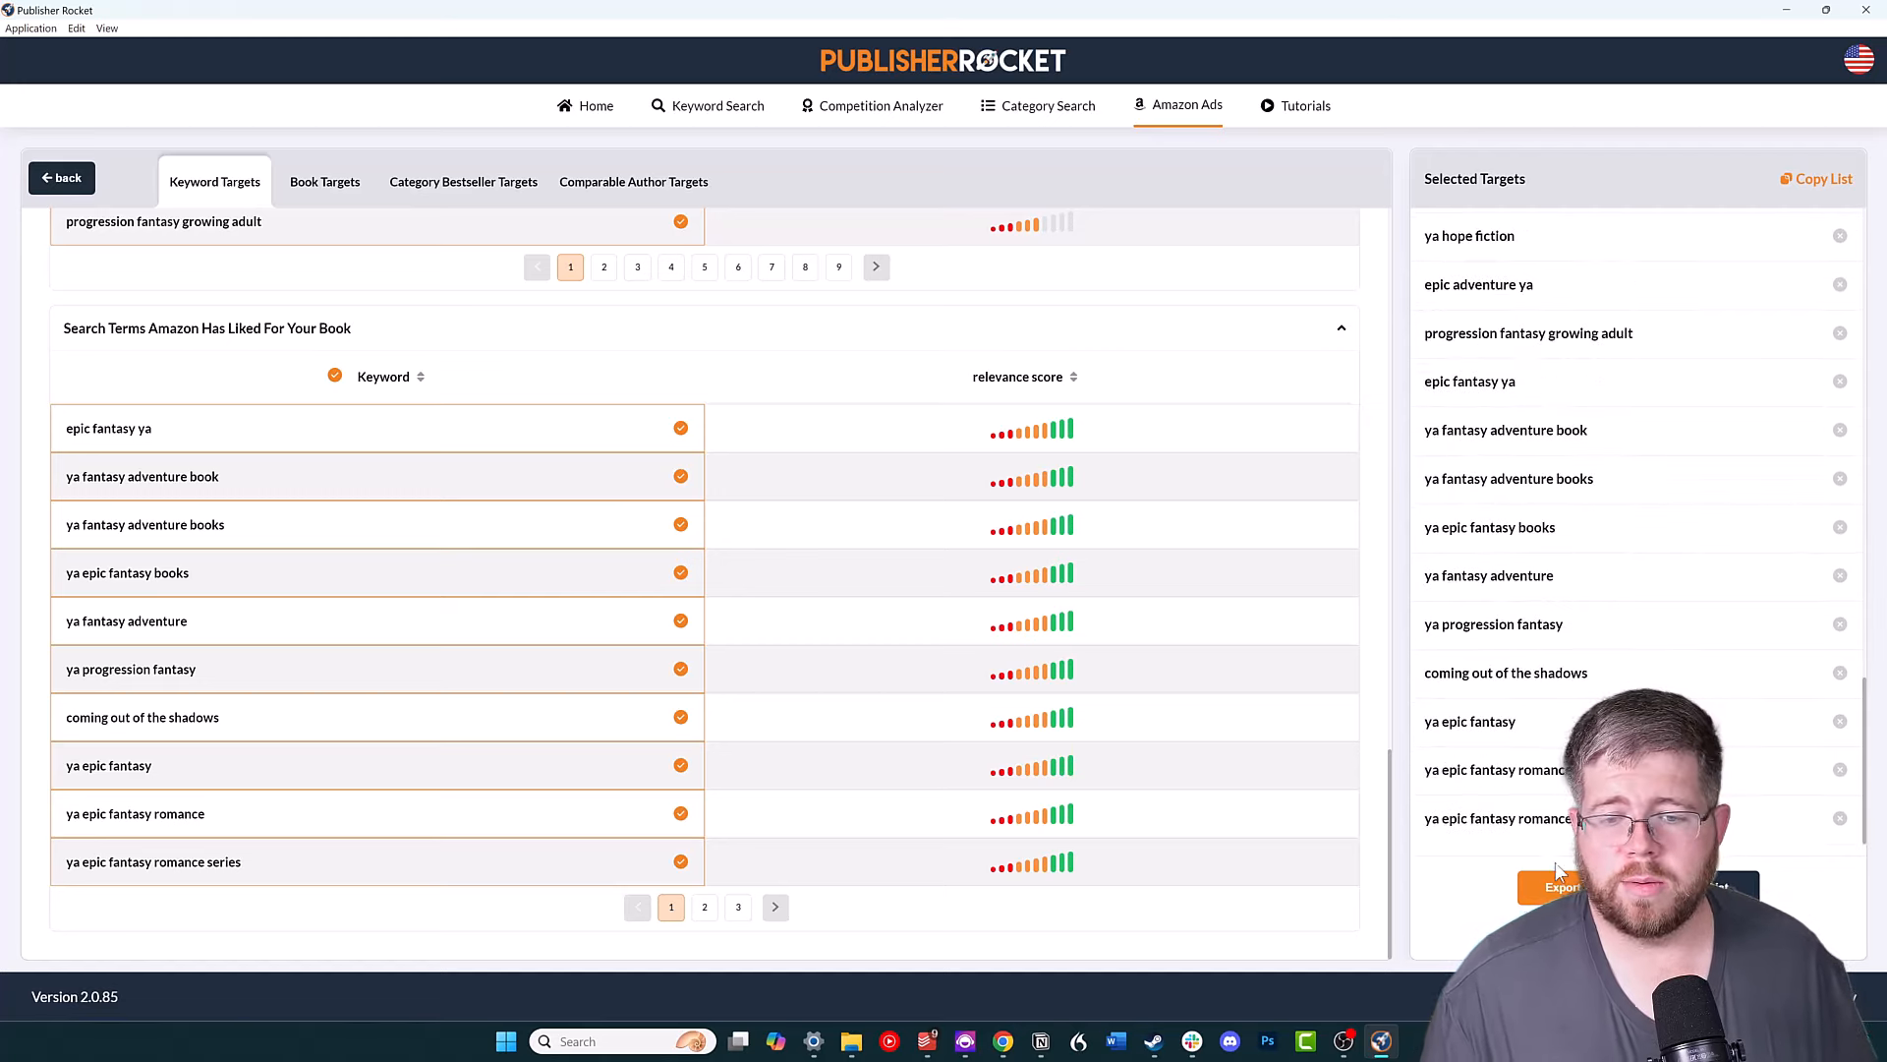
{"action": "scroll", "coordinate": [1533, 550], "scroll_direction": "up", "scroll_amount": 1}
{"action": "scroll", "coordinate": [1523, 511], "scroll_direction": "down", "scroll_amount": 1}
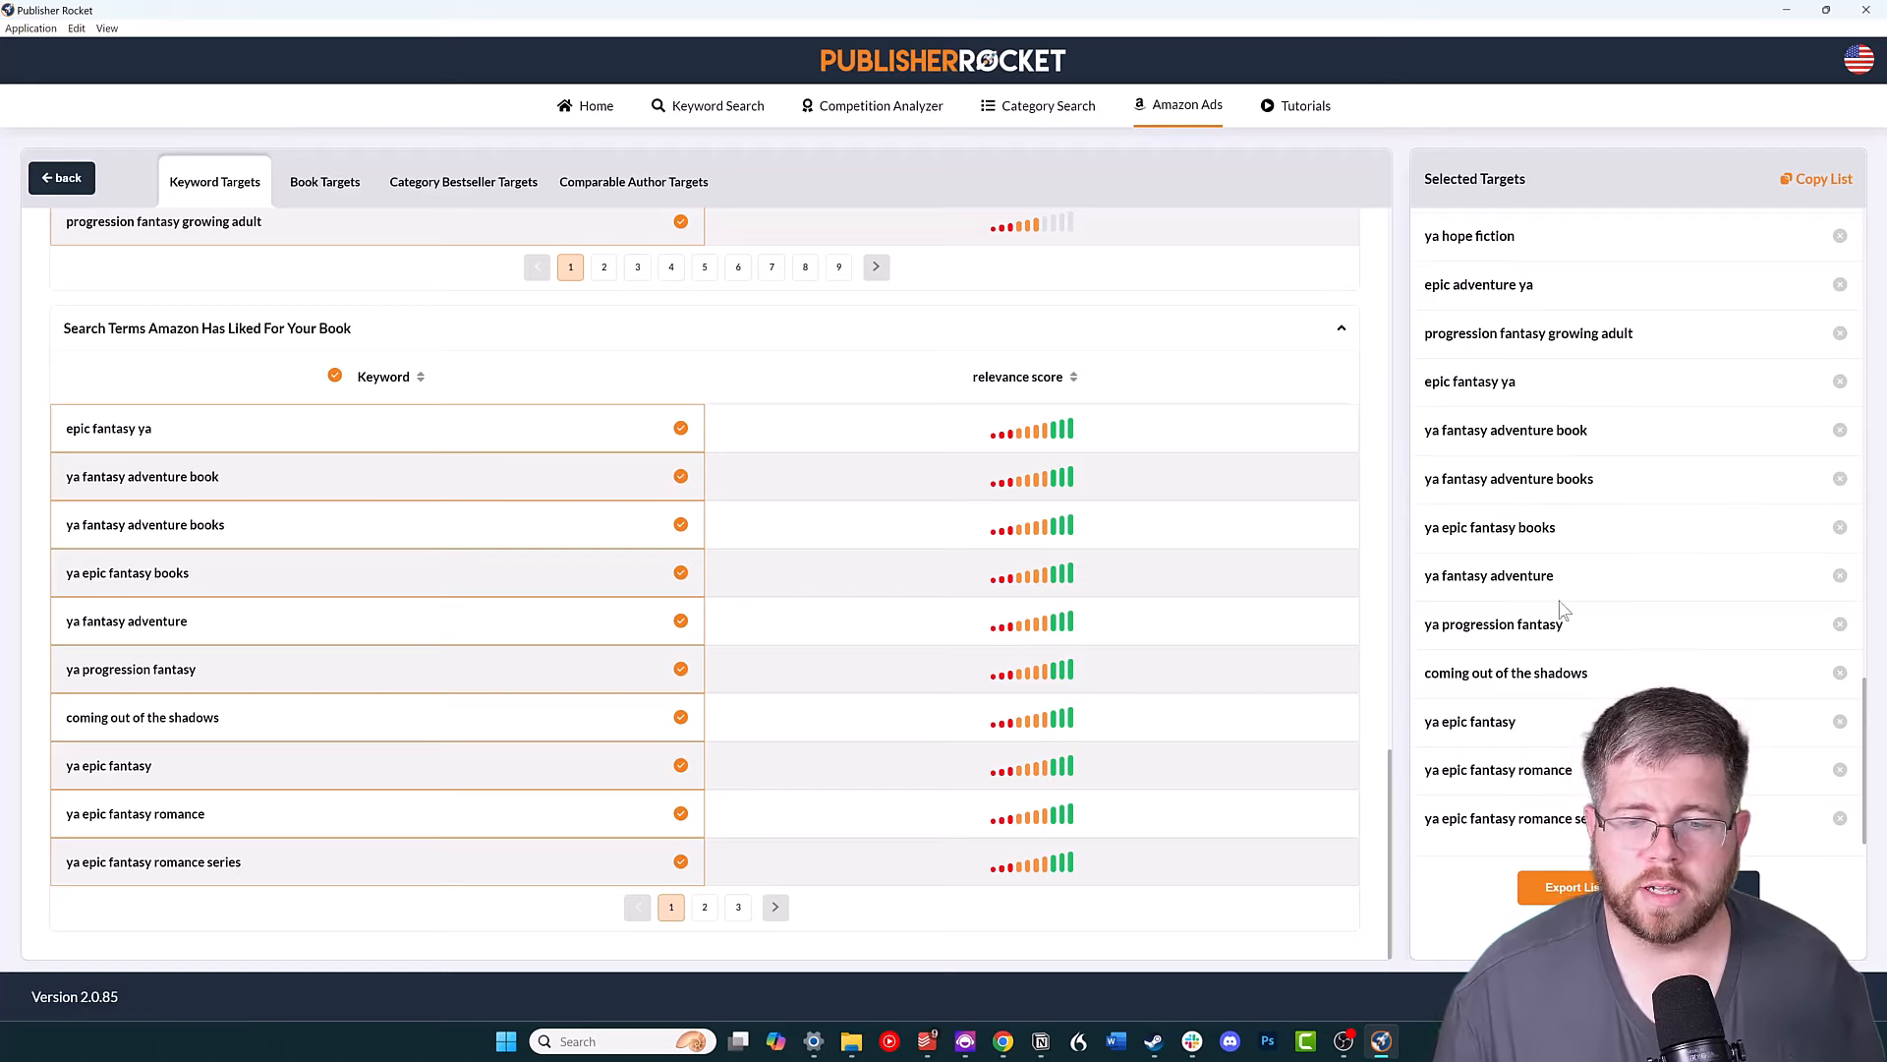
{"action": "left_click", "coordinate": [1807, 184]}
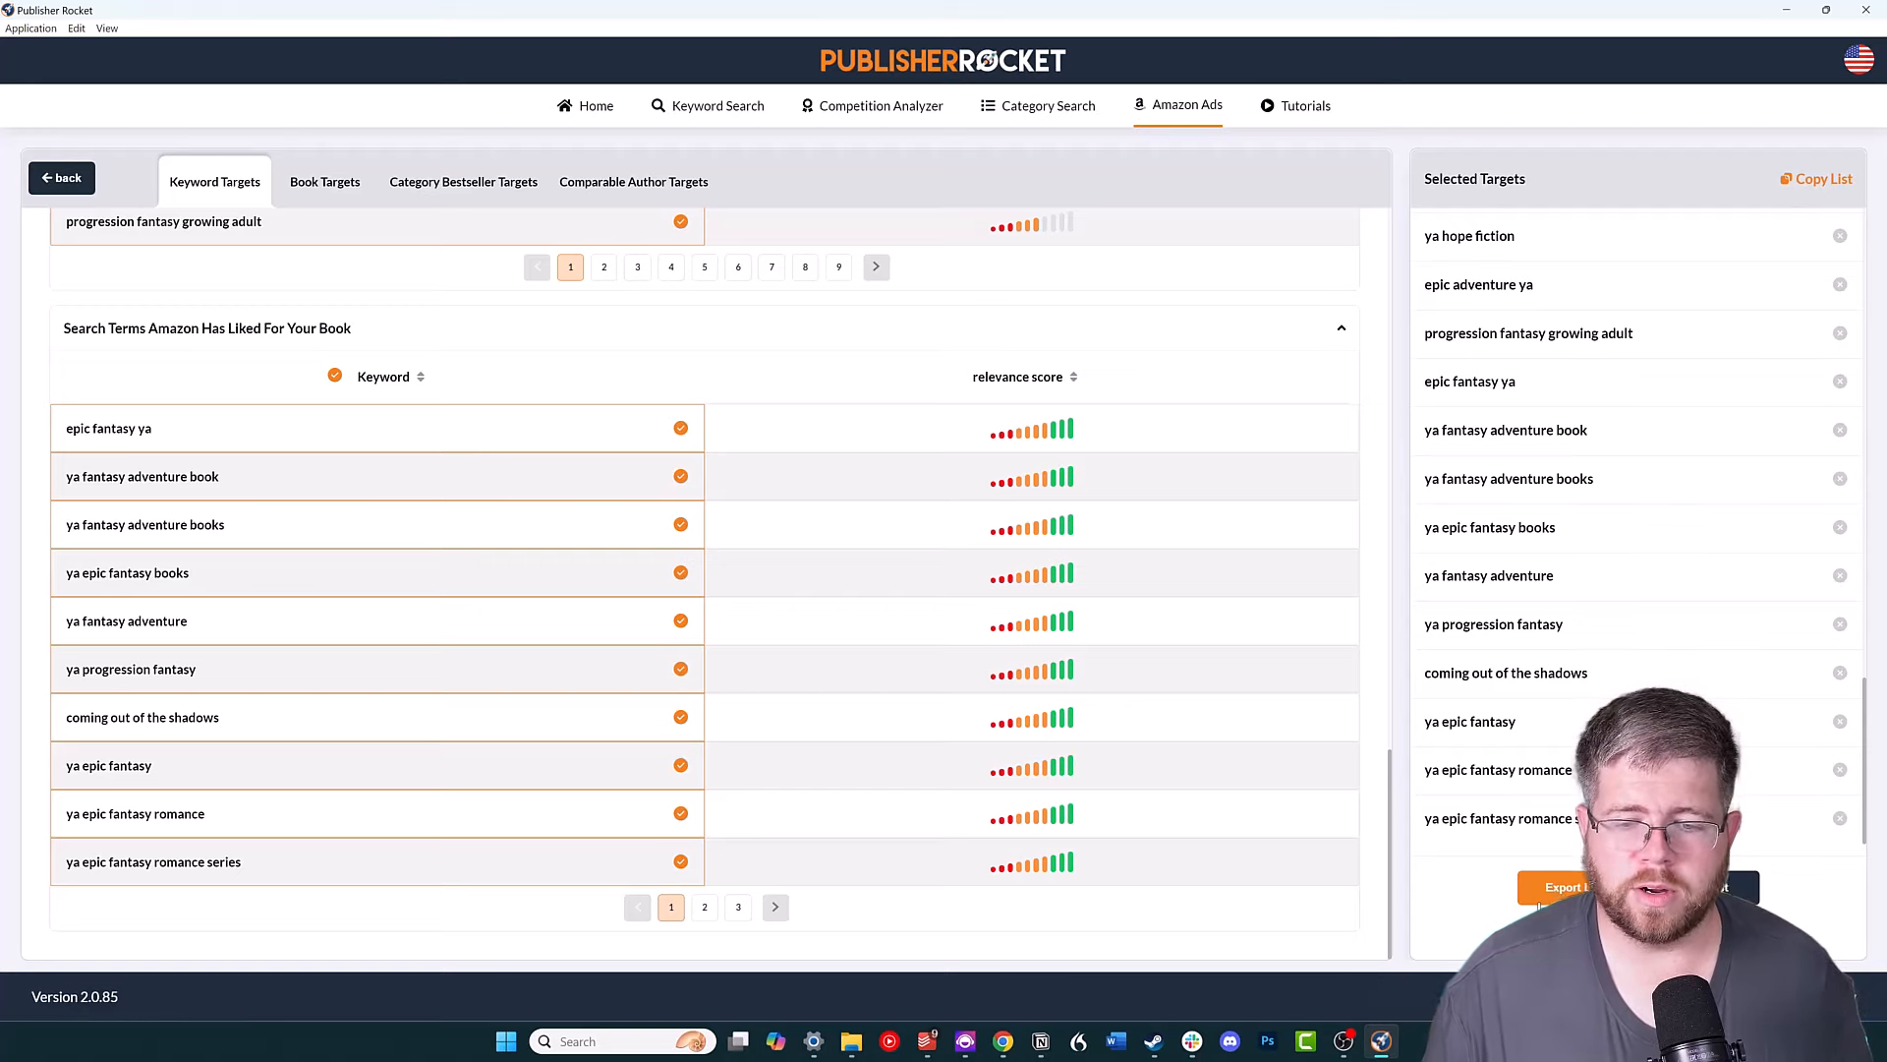
{"action": "left_click", "coordinate": [1539, 896]}
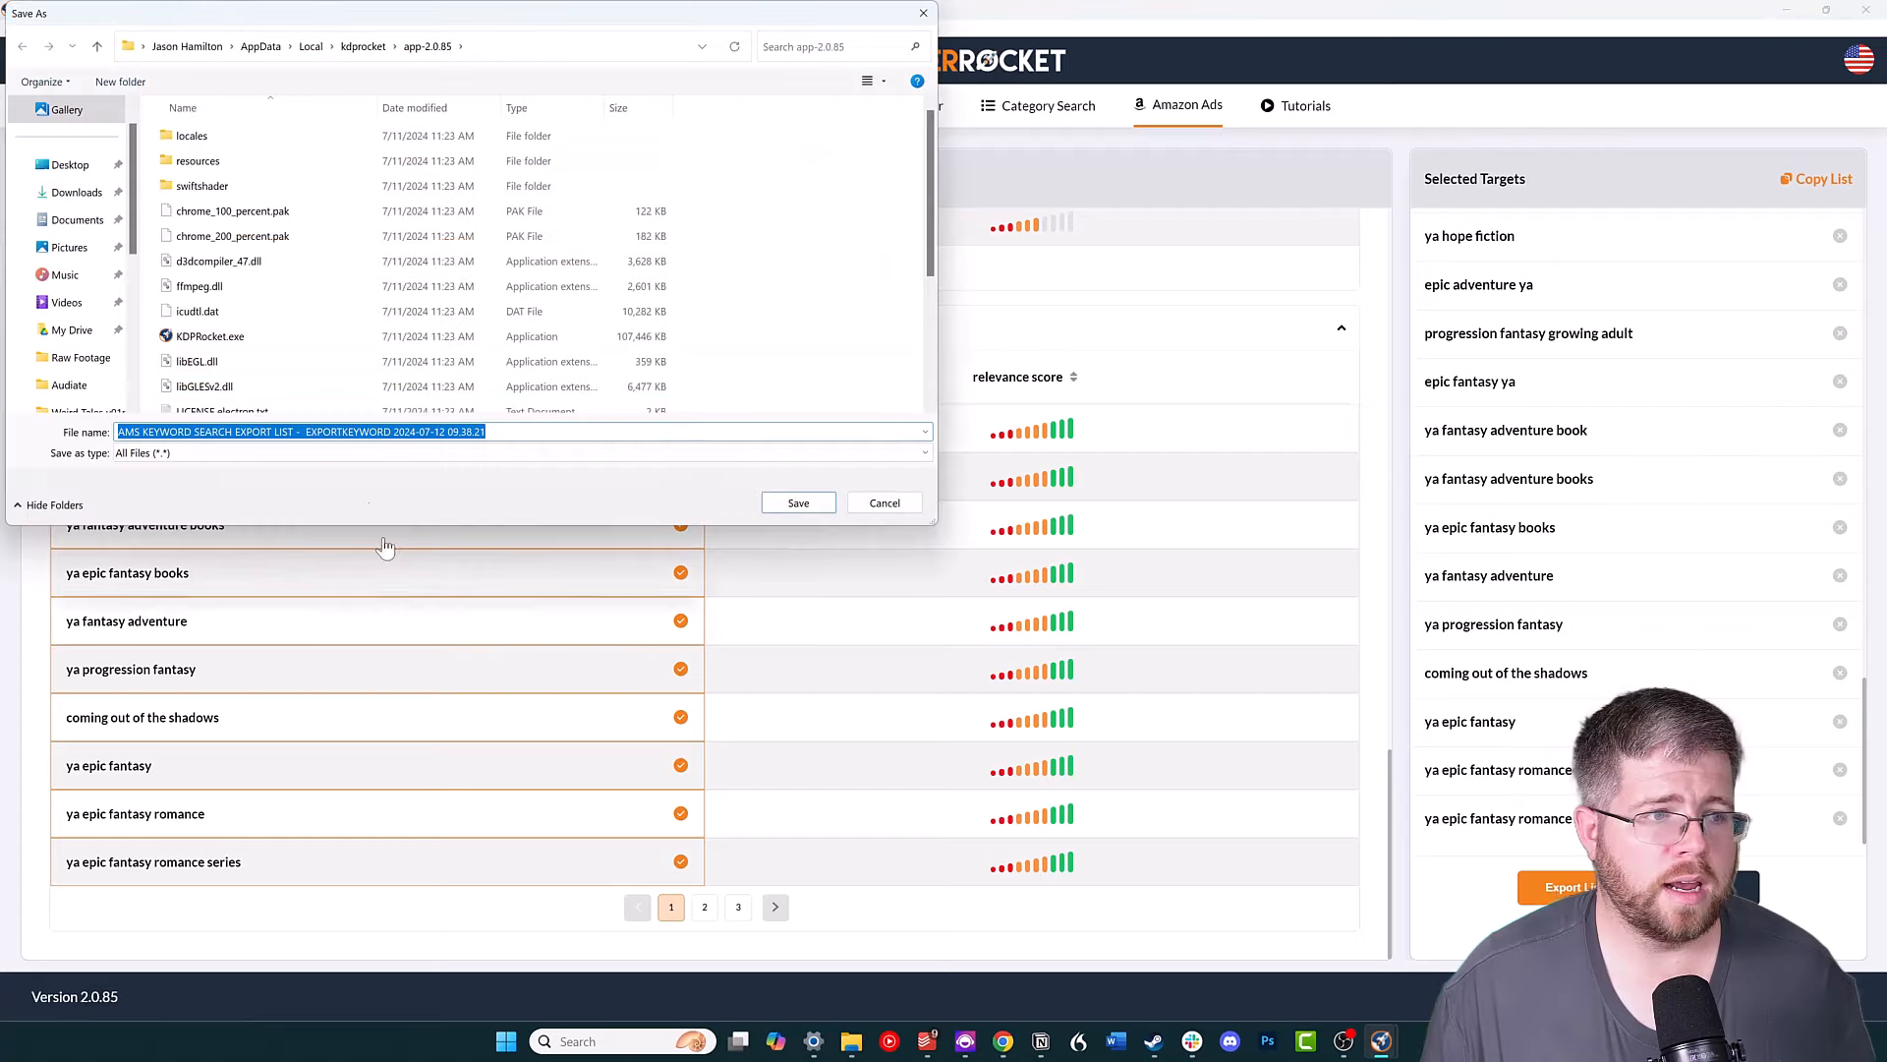
{"action": "left_click", "coordinate": [883, 504]}
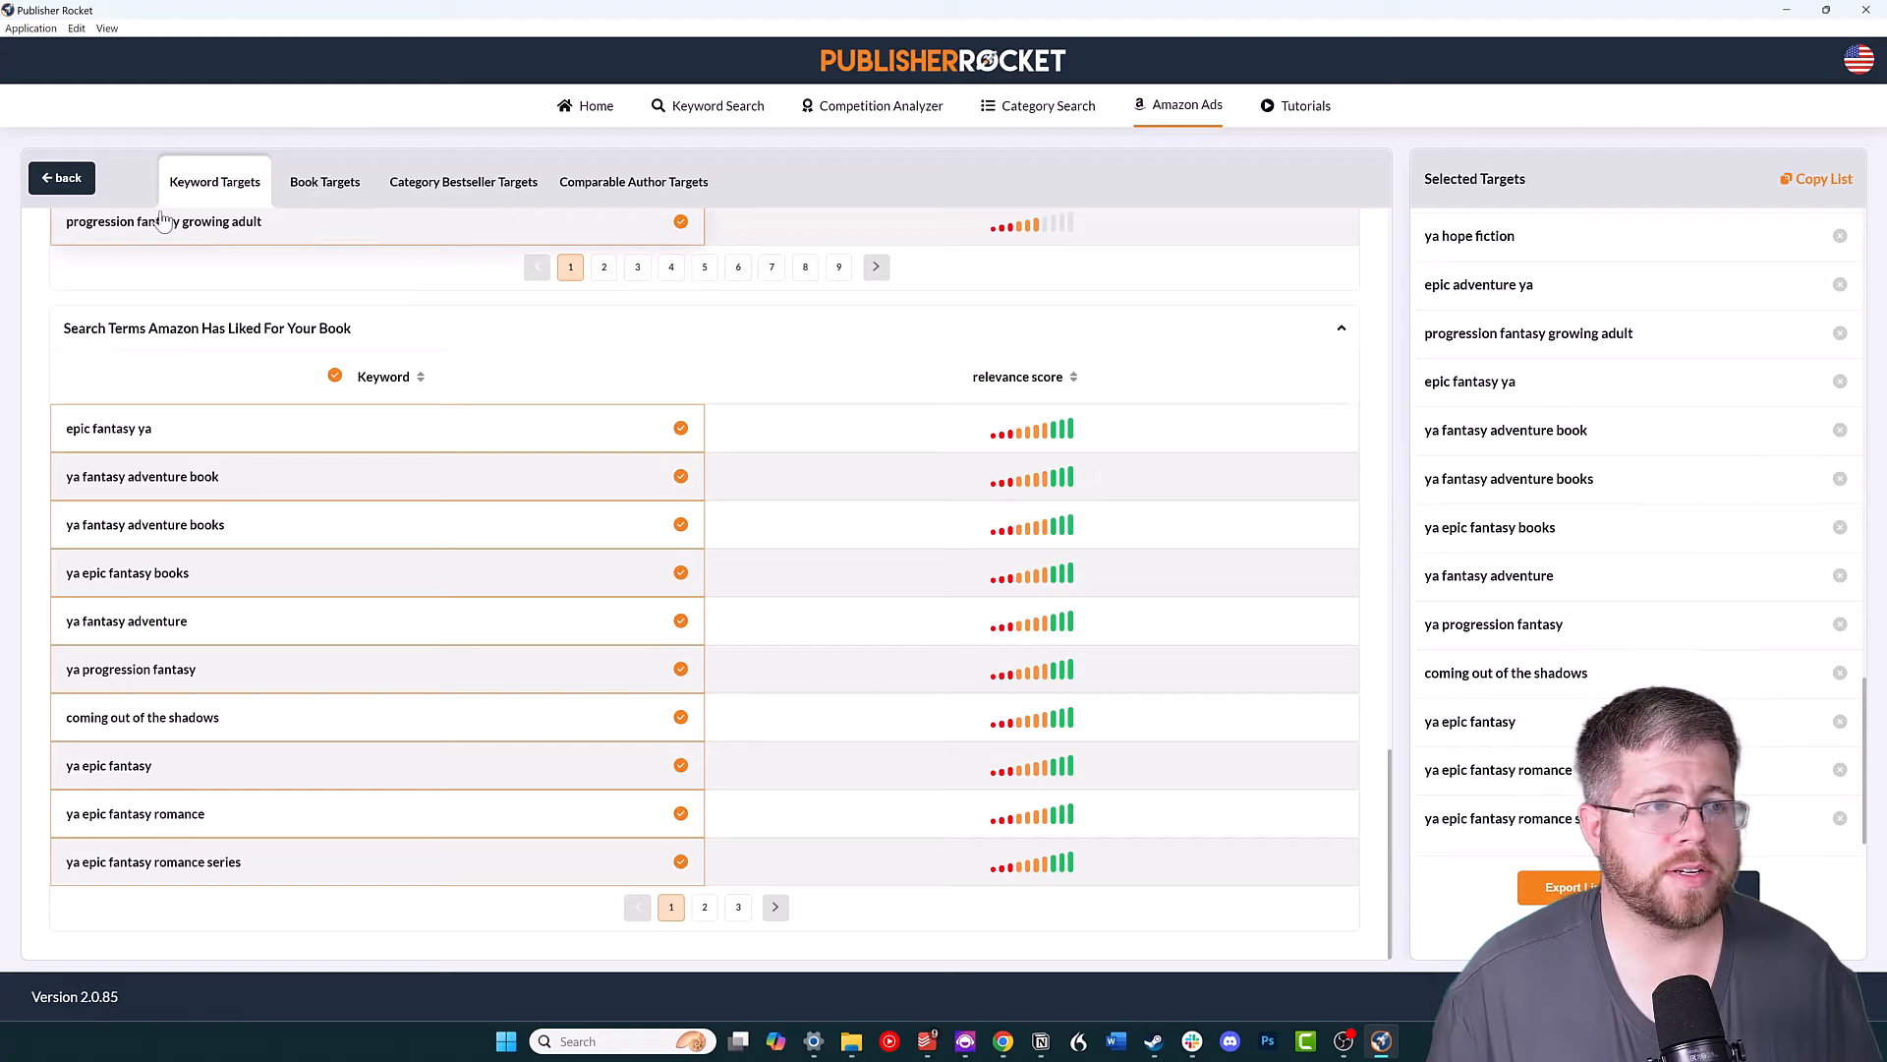
In the book targets, select the ASIN, title, subtitle and author of The Dark That Binds.
{"action": "left_click", "coordinate": [307, 193]}
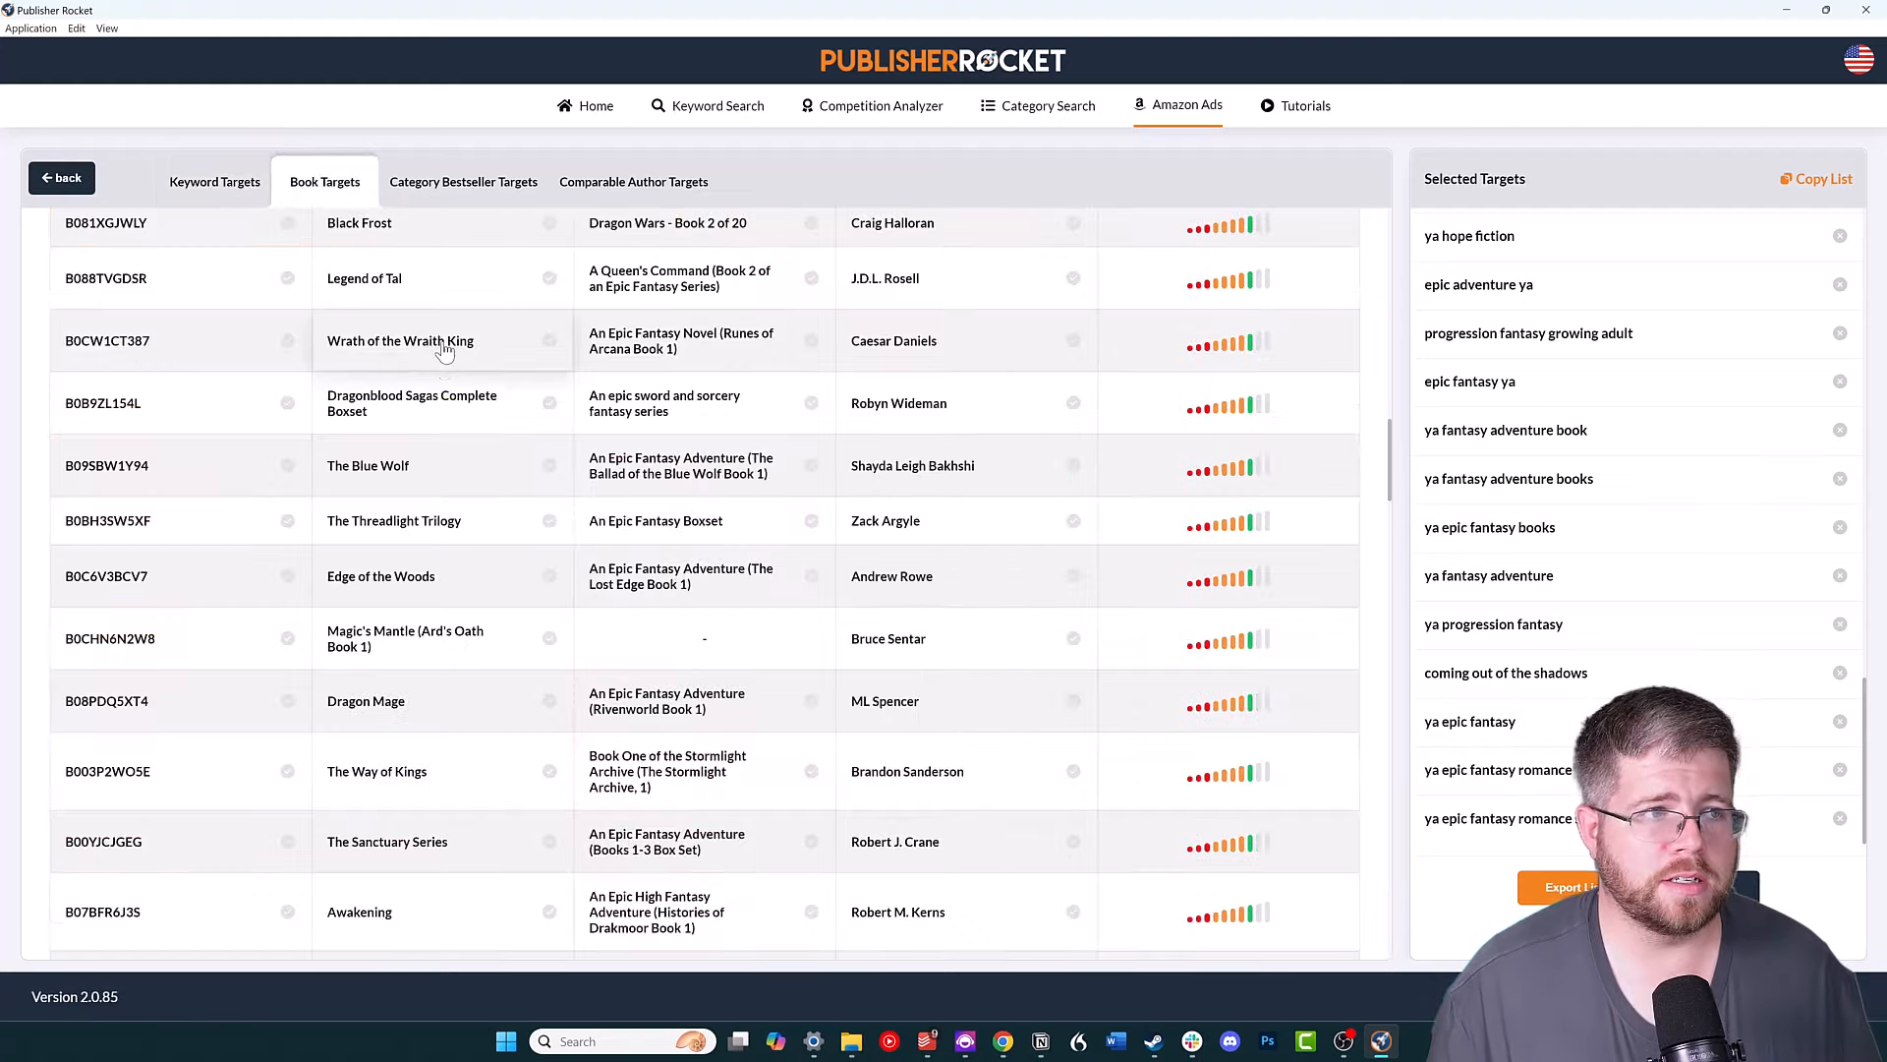
{"action": "scroll", "coordinate": [425, 697], "scroll_direction": "up", "scroll_amount": 10}
{"action": "scroll", "coordinate": [426, 698], "scroll_direction": "up", "scroll_amount": 5}
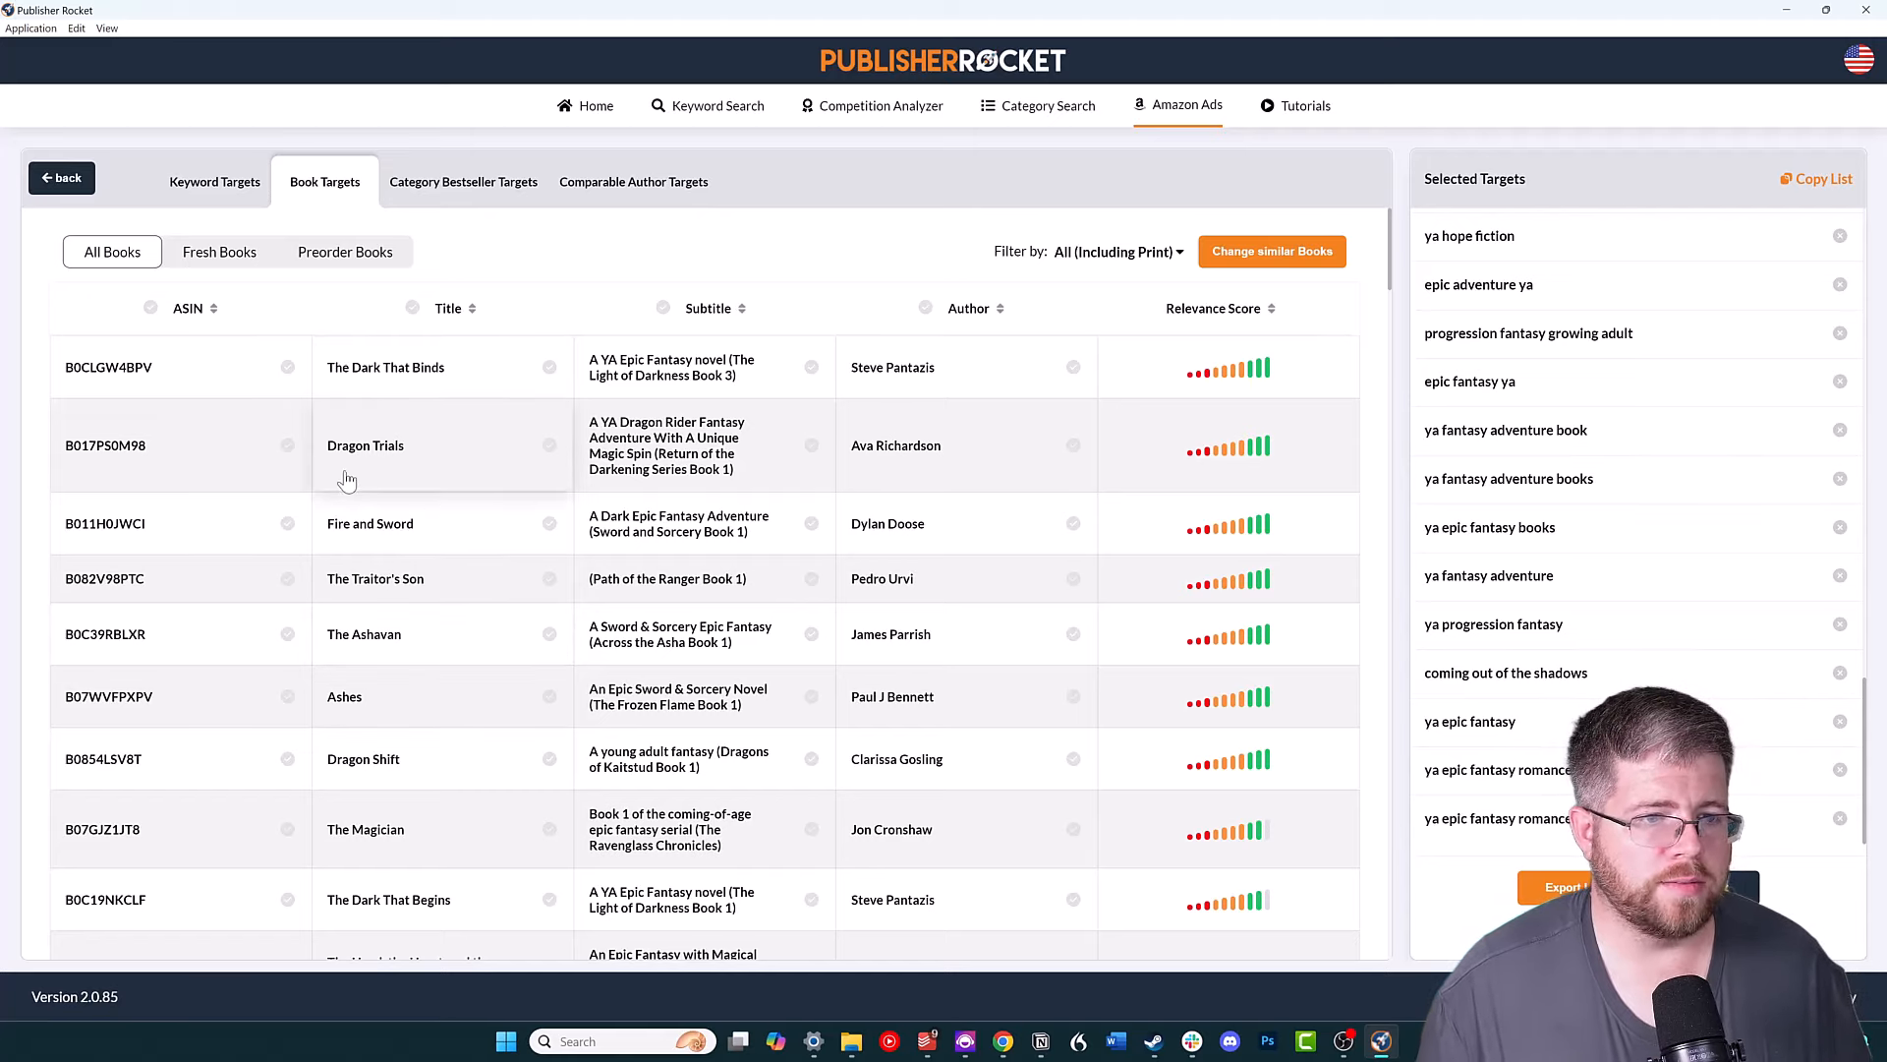
{"action": "scroll", "coordinate": [472, 594], "scroll_direction": "down", "scroll_amount": 1}
{"action": "scroll", "coordinate": [884, 578], "scroll_direction": "up", "scroll_amount": 1}
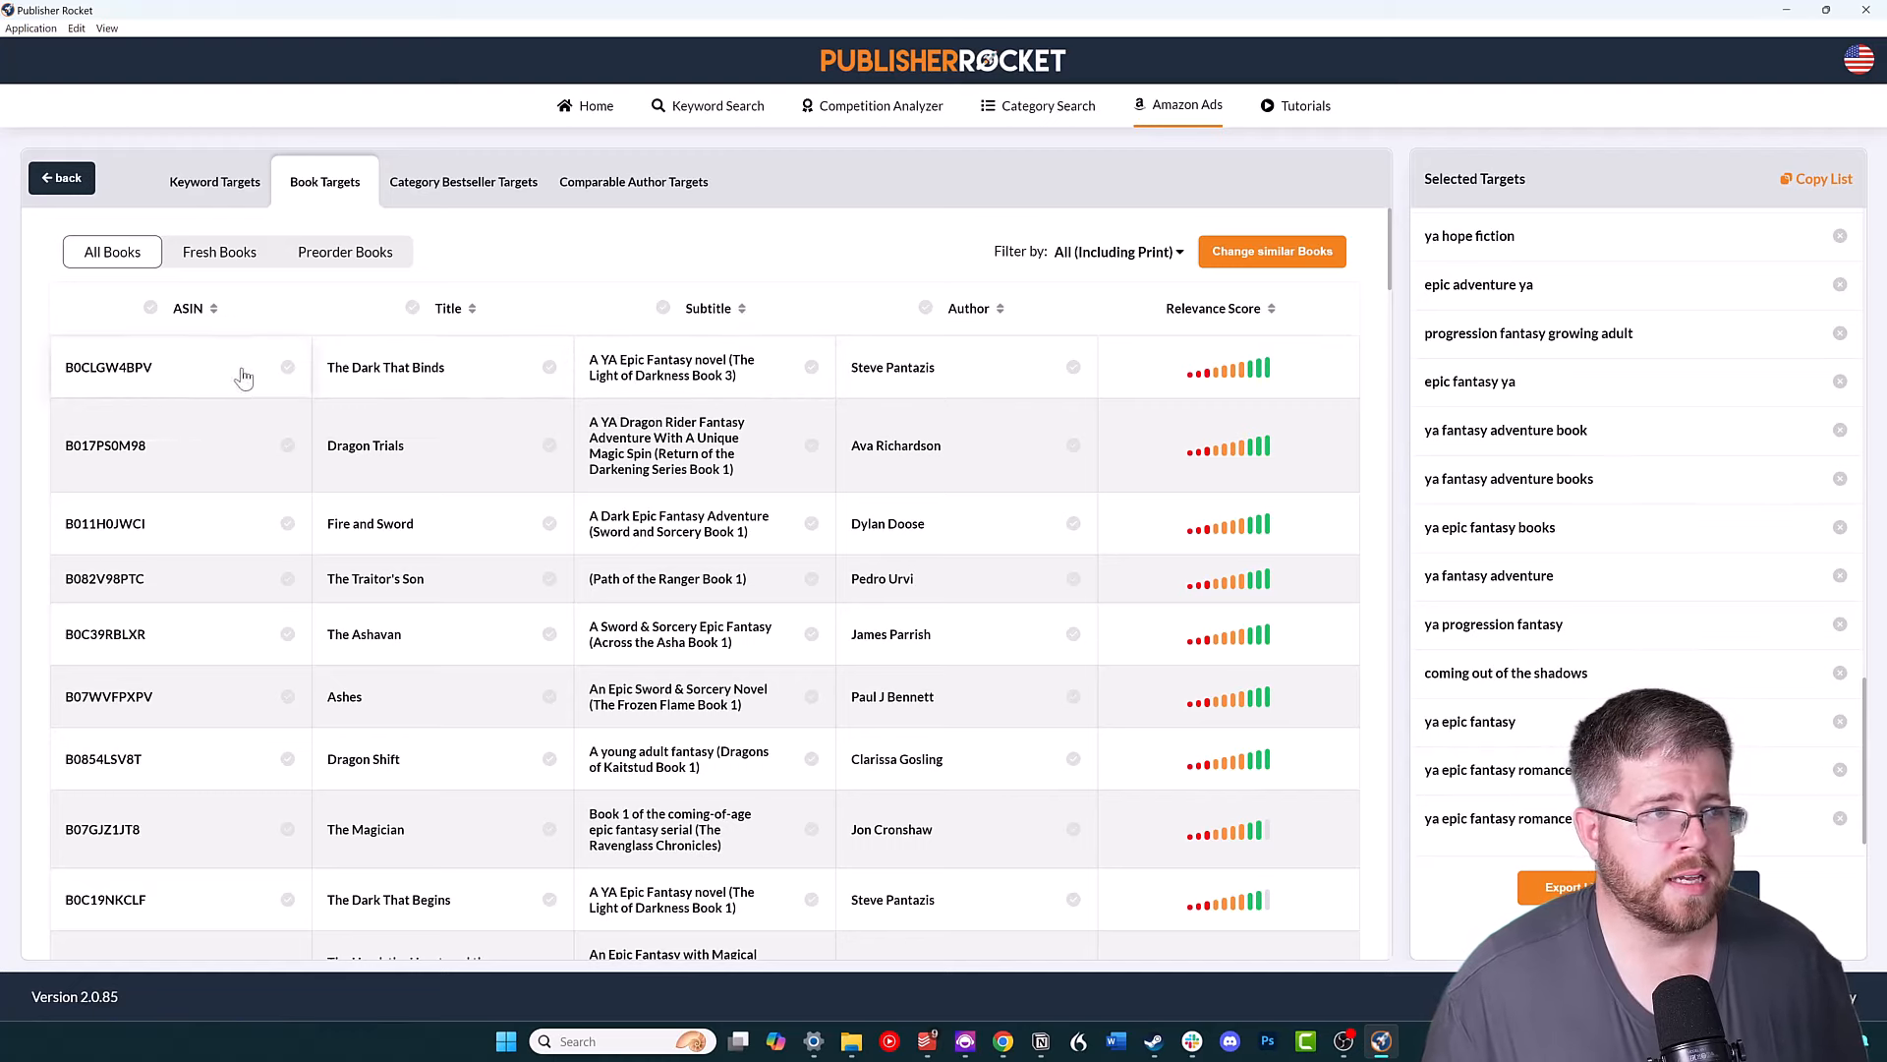
{"action": "left_click", "coordinate": [142, 386]}
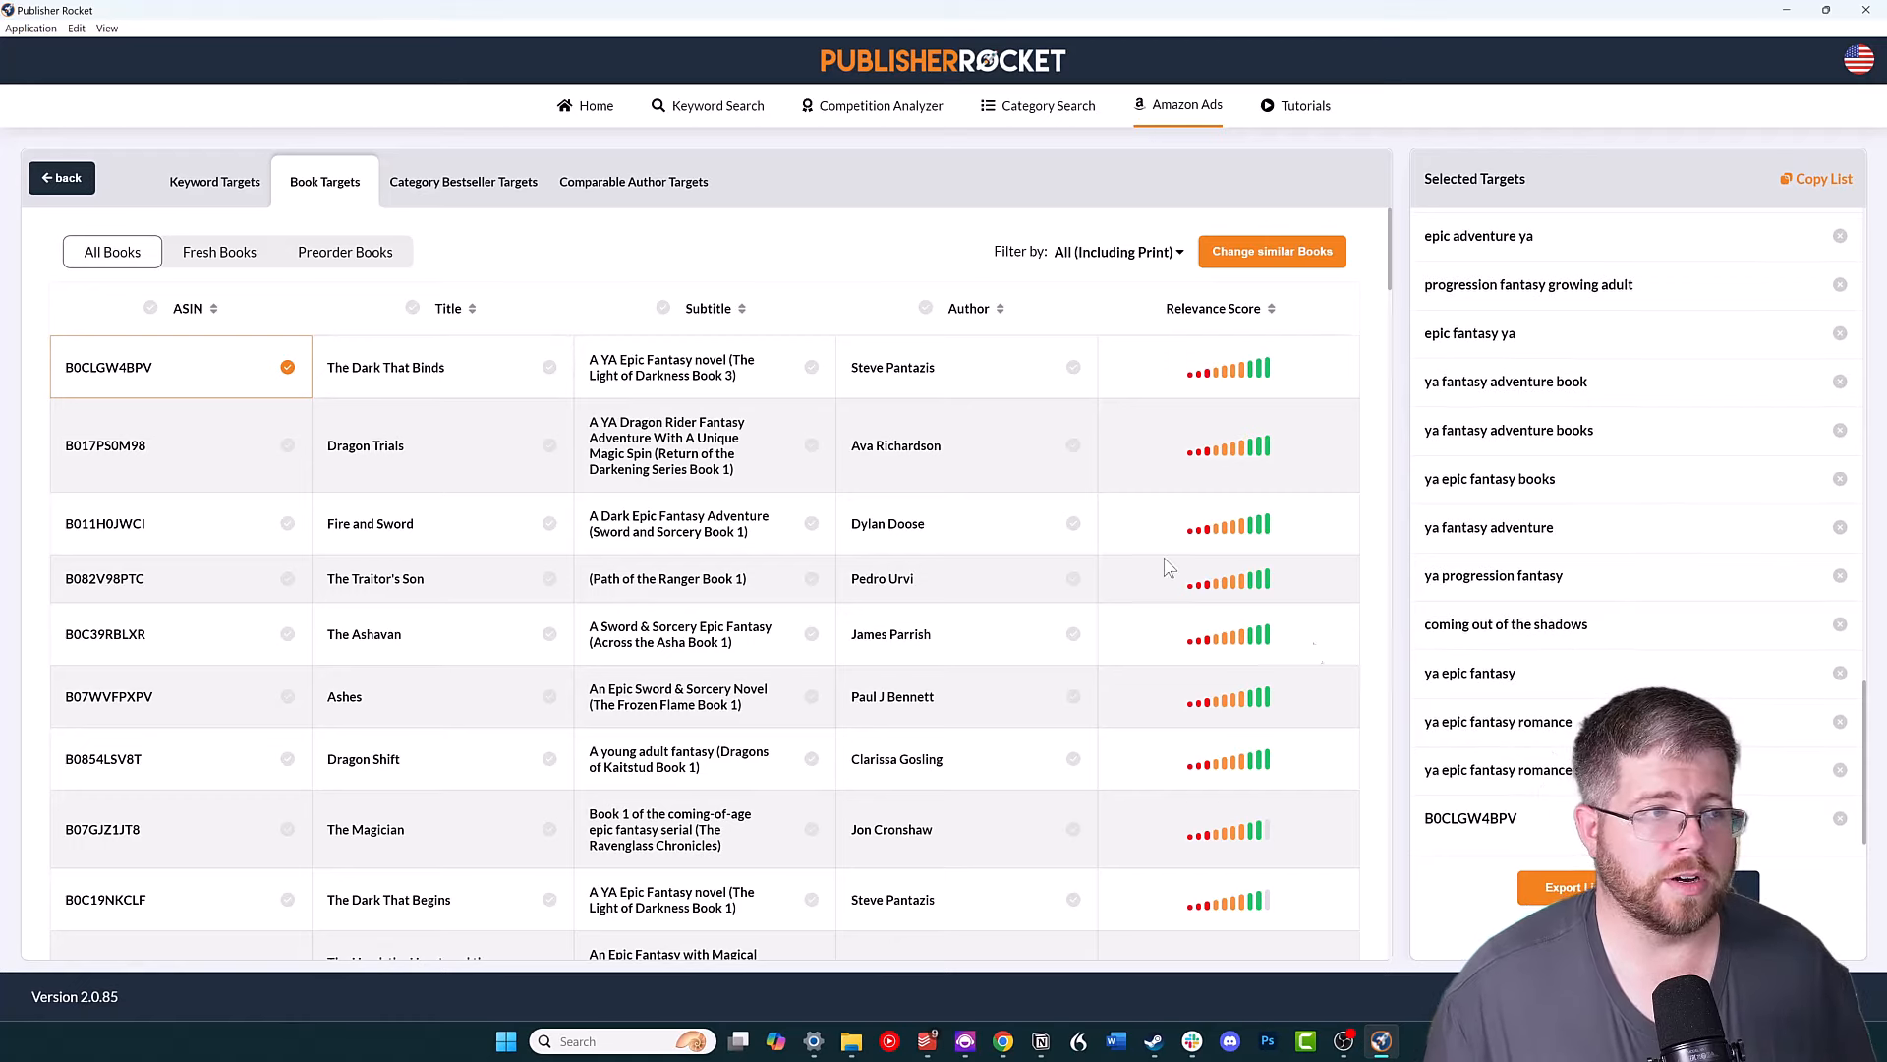
{"action": "left_click", "coordinate": [435, 371]}
{"action": "left_click", "coordinate": [714, 390]}
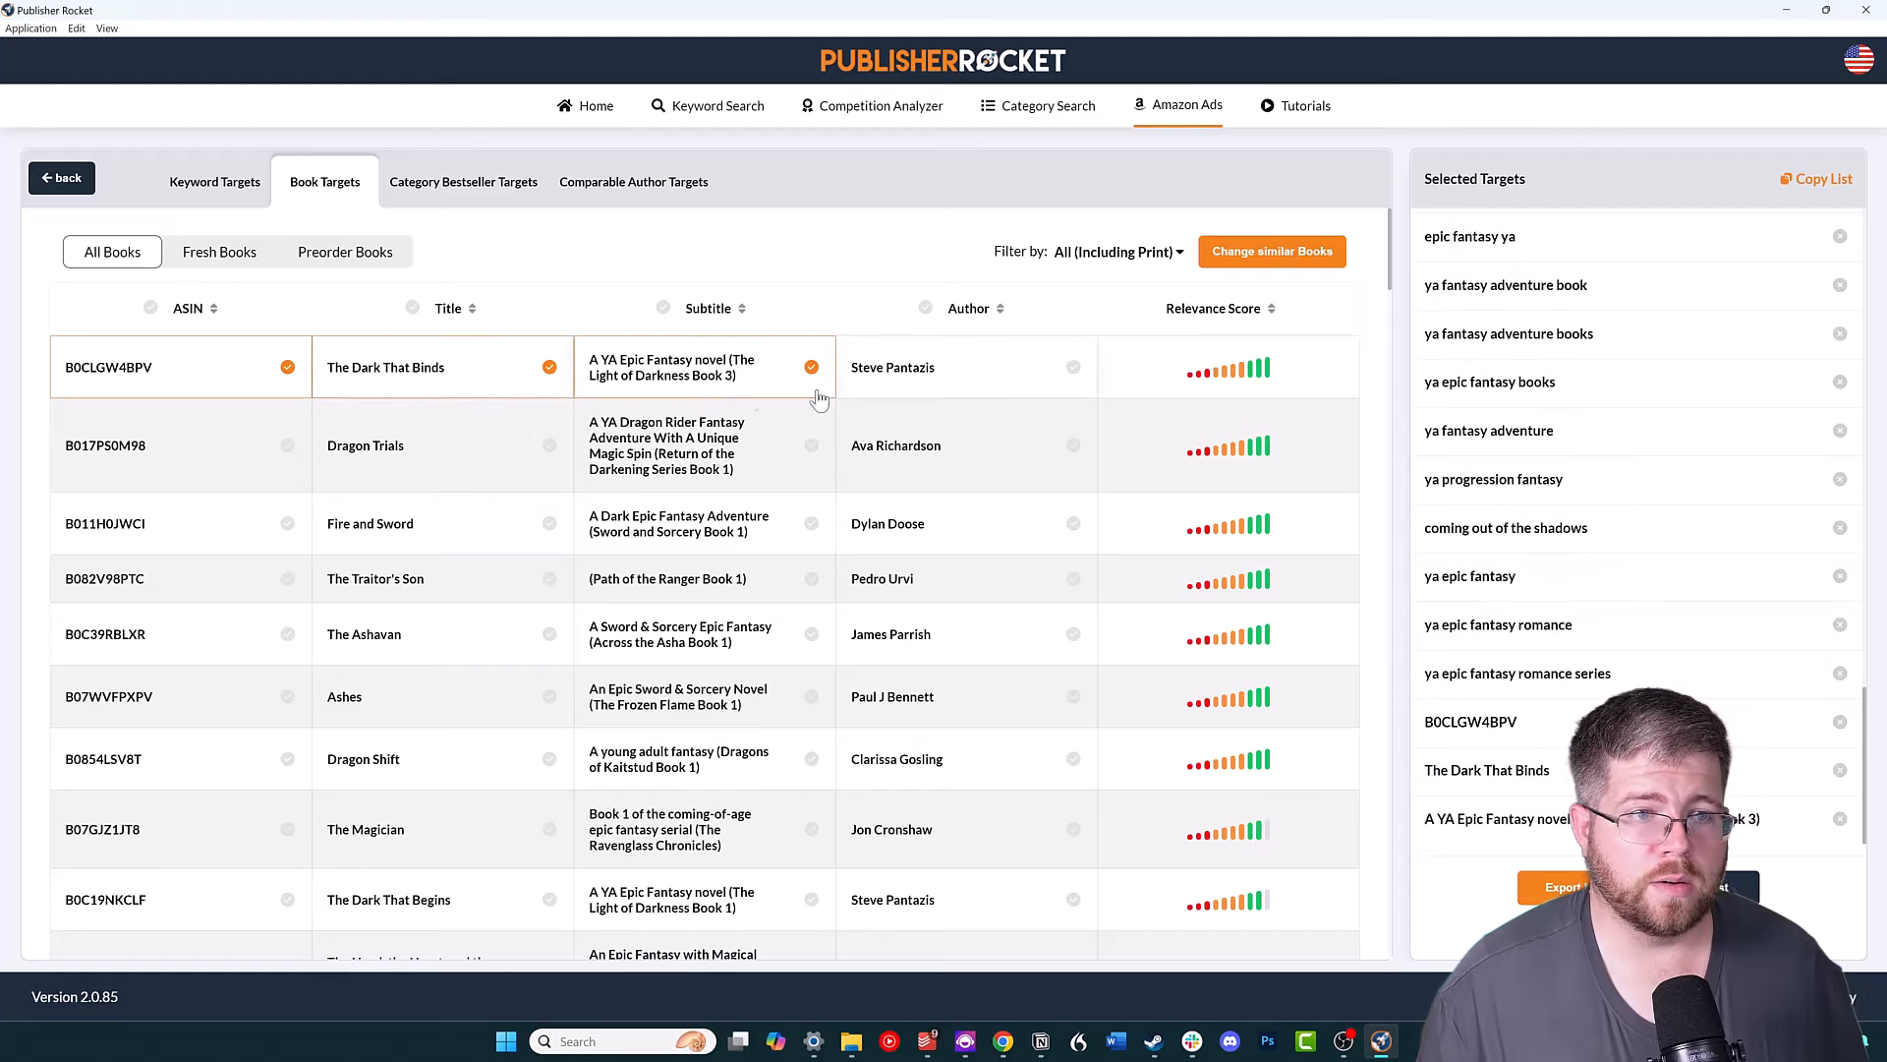
{"action": "left_click", "coordinate": [949, 381]}
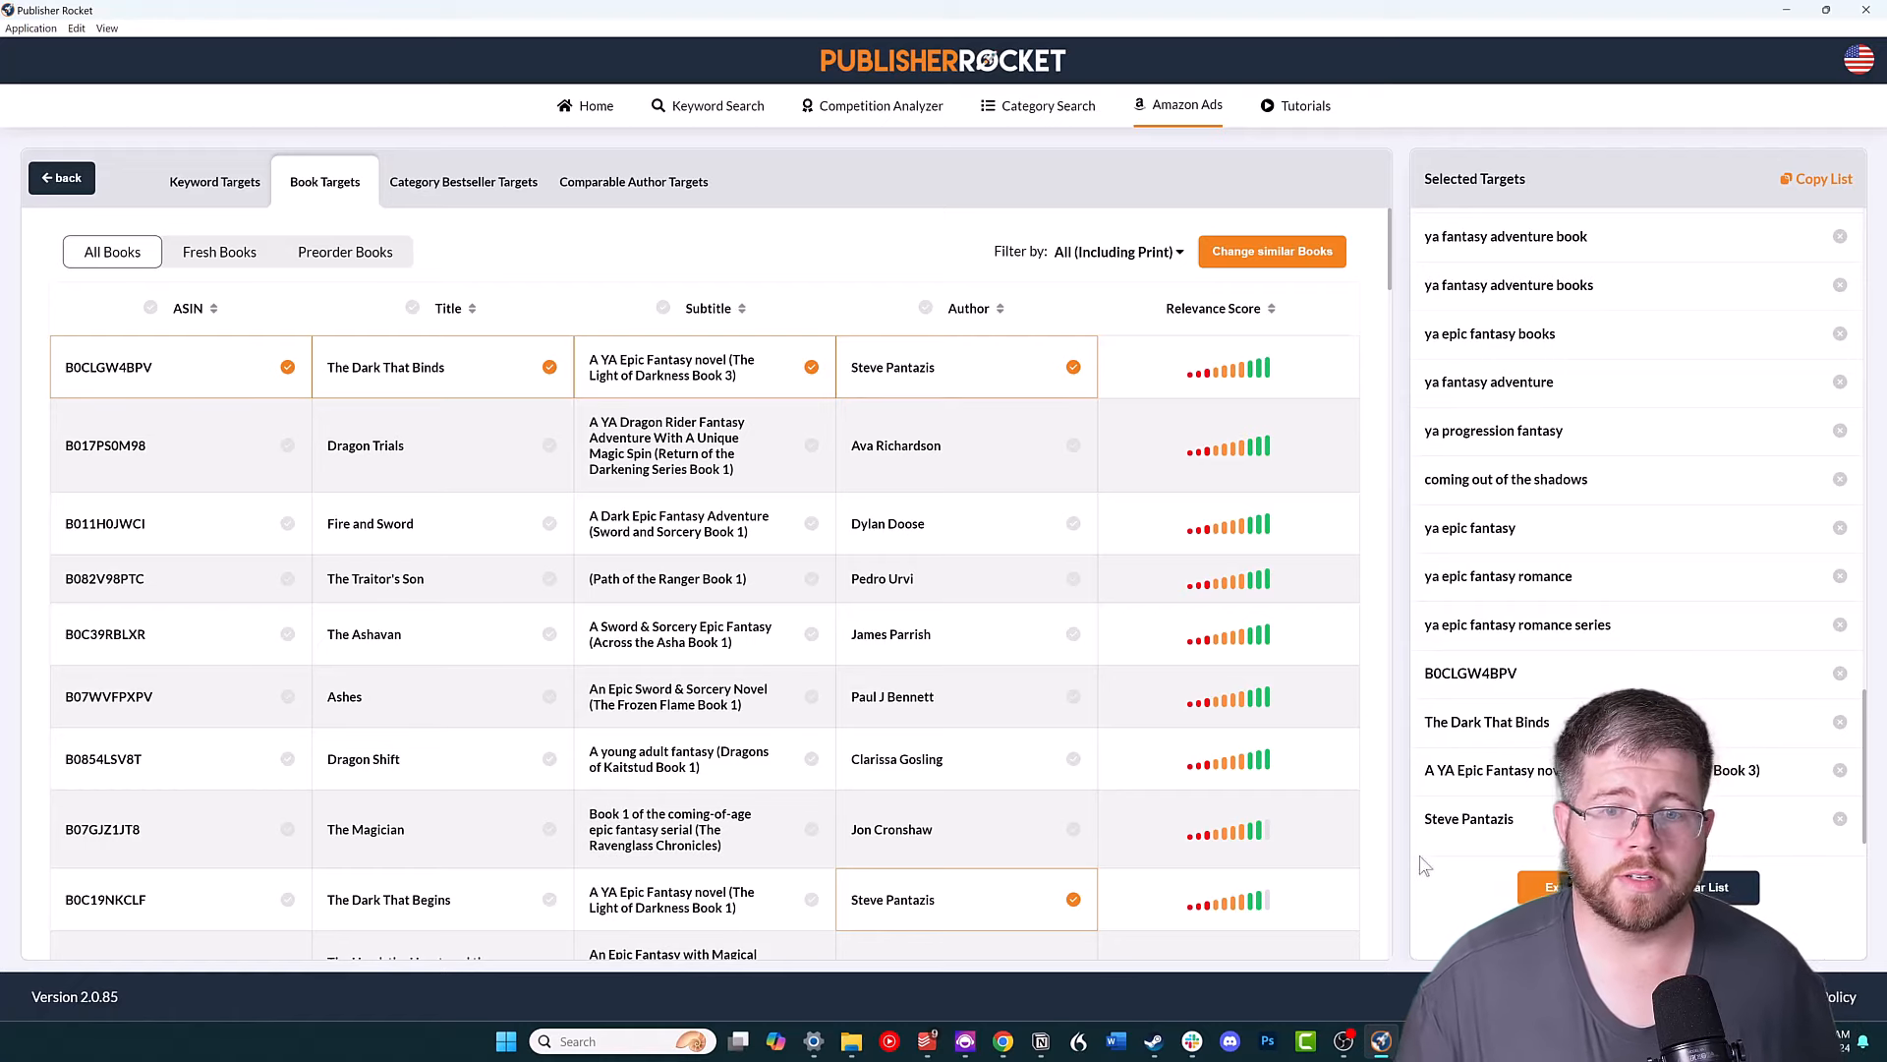
Select the ASIN, title, subtitle and author of Dragon Trials as book targets.
{"action": "scroll", "coordinate": [1739, 561], "scroll_direction": "up", "scroll_amount": 5}
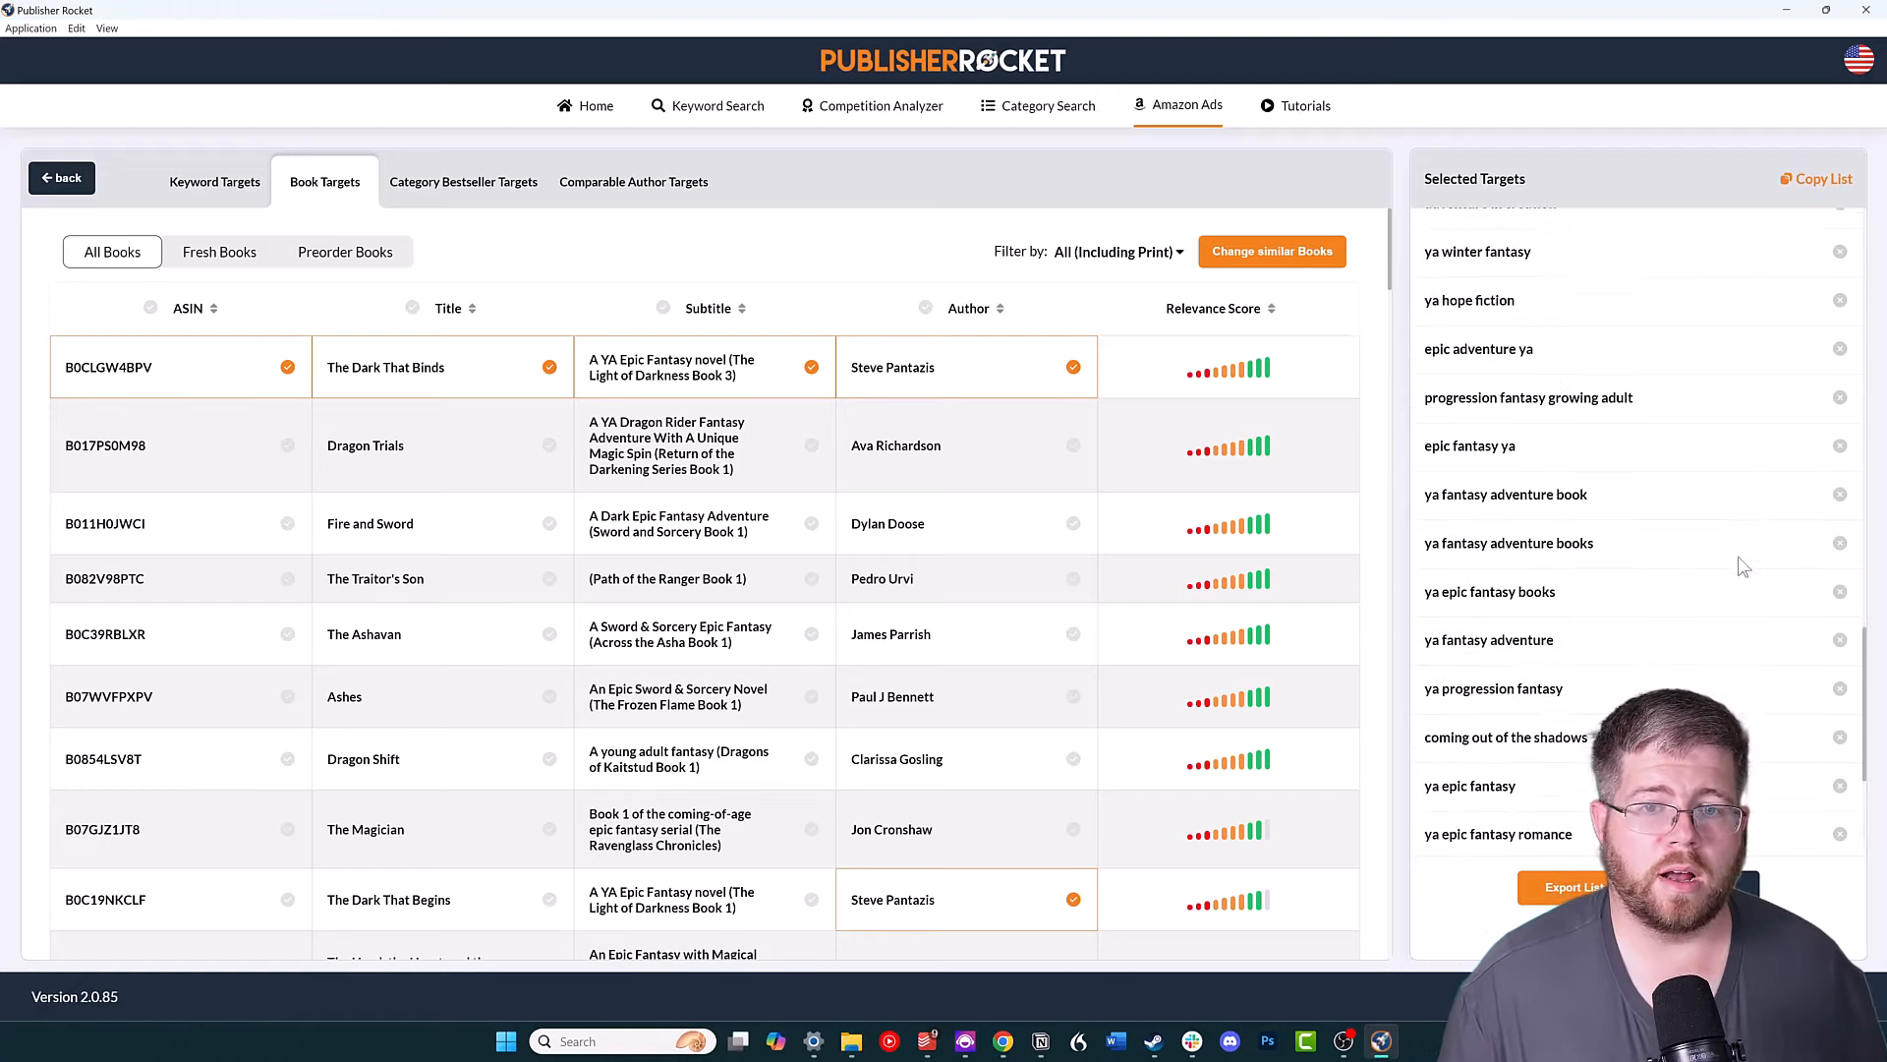
{"action": "scroll", "coordinate": [1740, 560], "scroll_direction": "down", "scroll_amount": 5}
{"action": "left_click", "coordinate": [216, 452]}
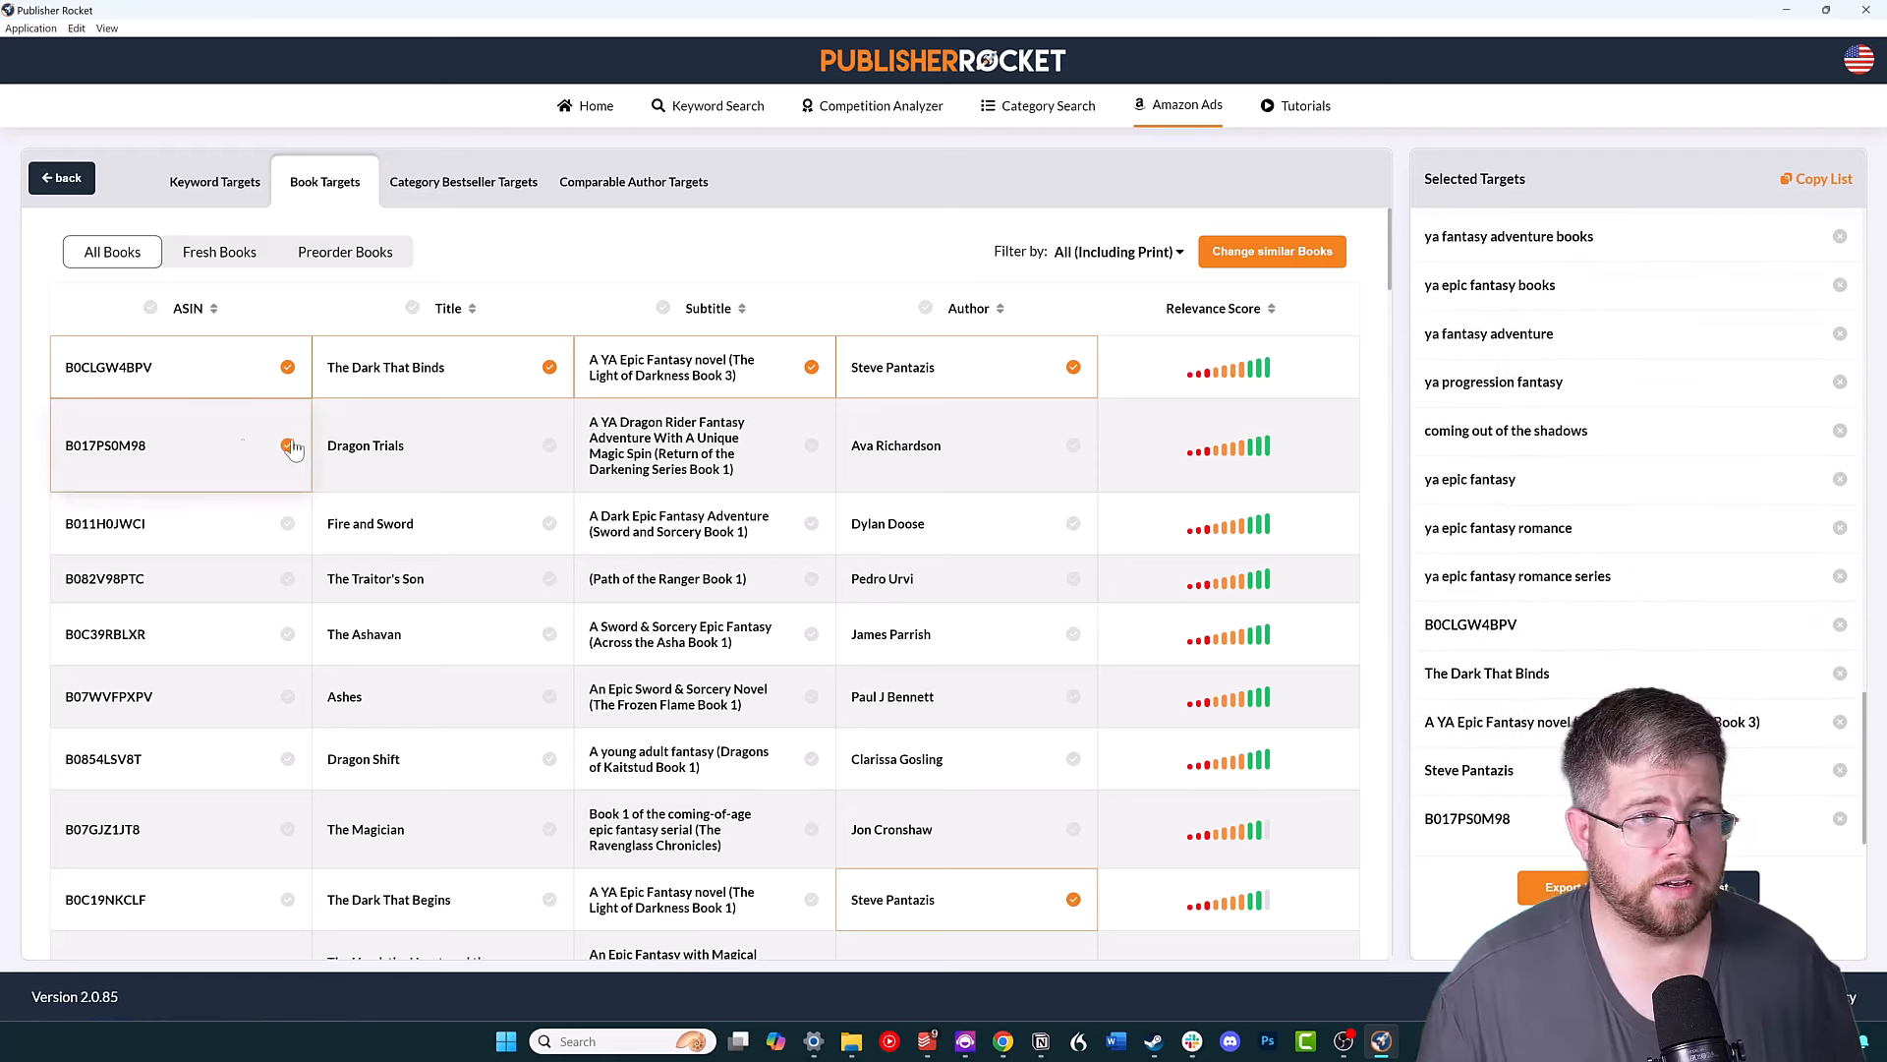
{"action": "left_click", "coordinate": [442, 452]}
{"action": "left_click", "coordinate": [742, 457]}
{"action": "left_click", "coordinate": [1023, 470]}
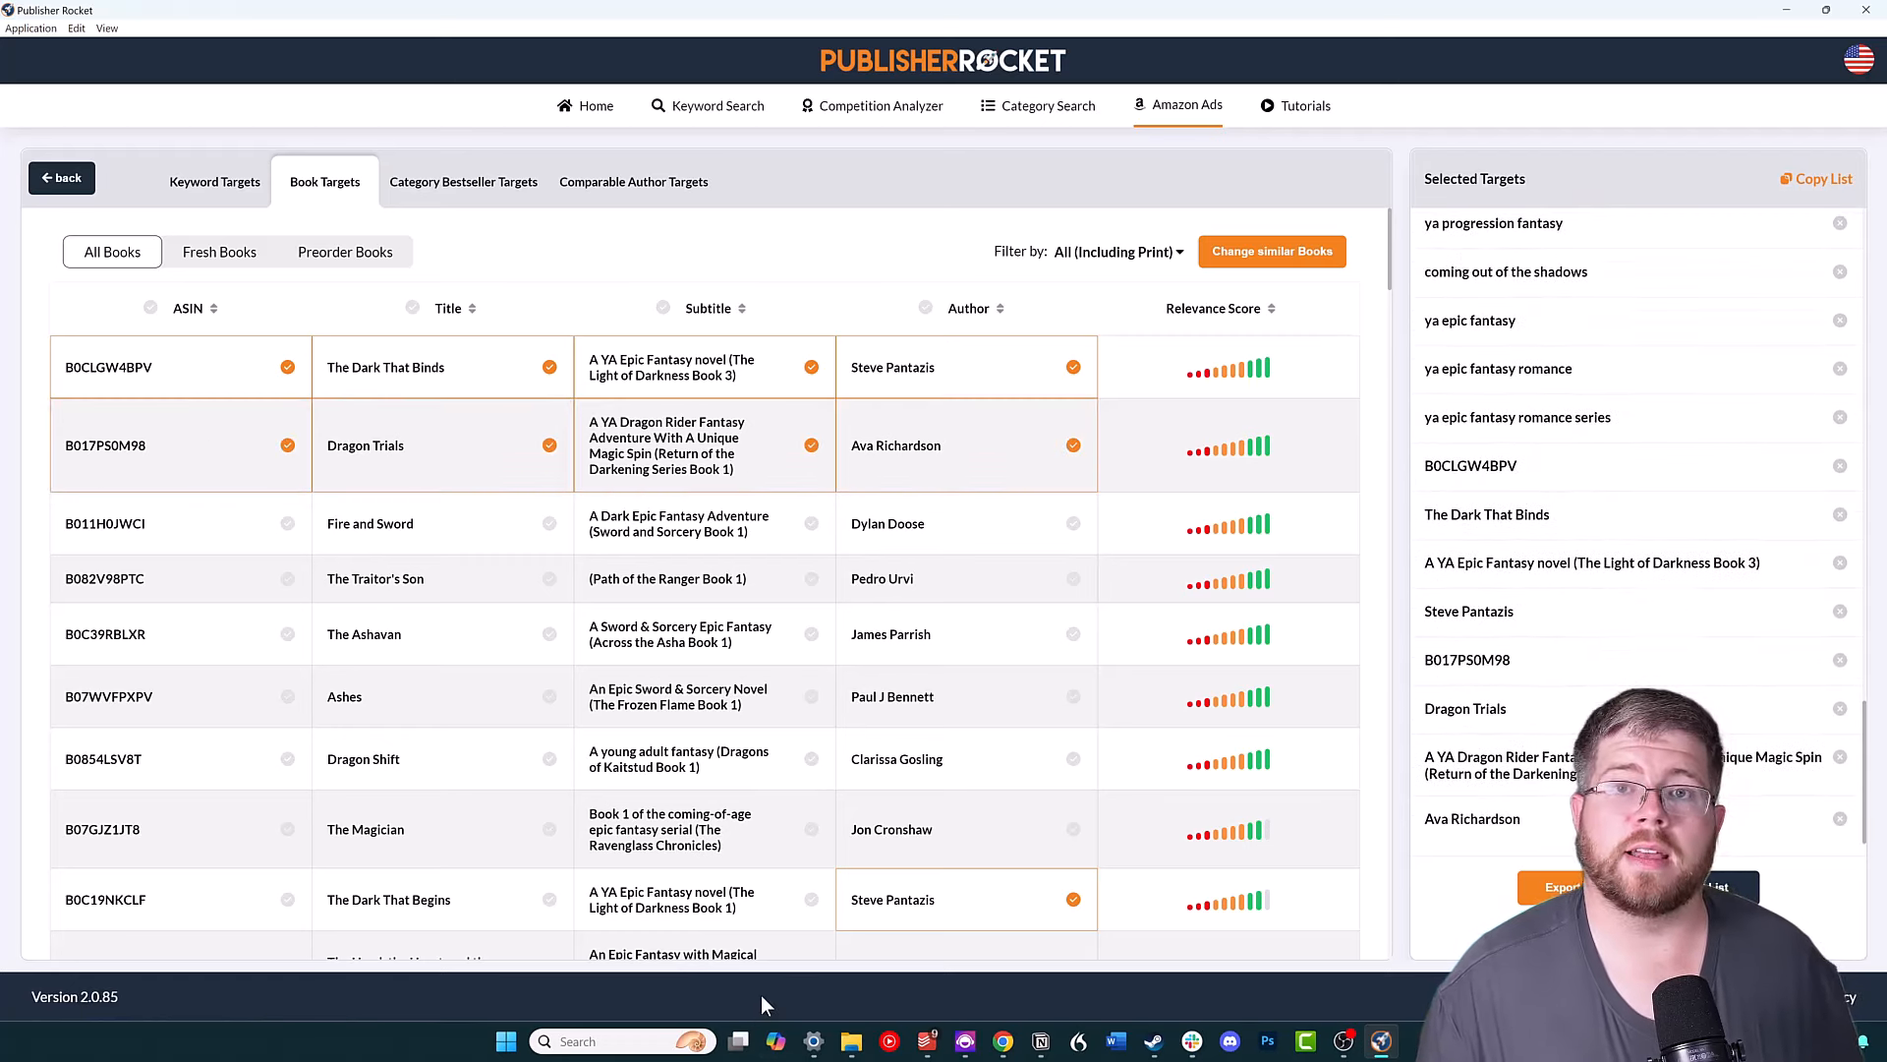
Limit the book targets to fresh books and select the title, subtitle and author of Gods and Dragons.
{"action": "left_click", "coordinate": [195, 257]}
{"action": "left_click", "coordinate": [369, 254]}
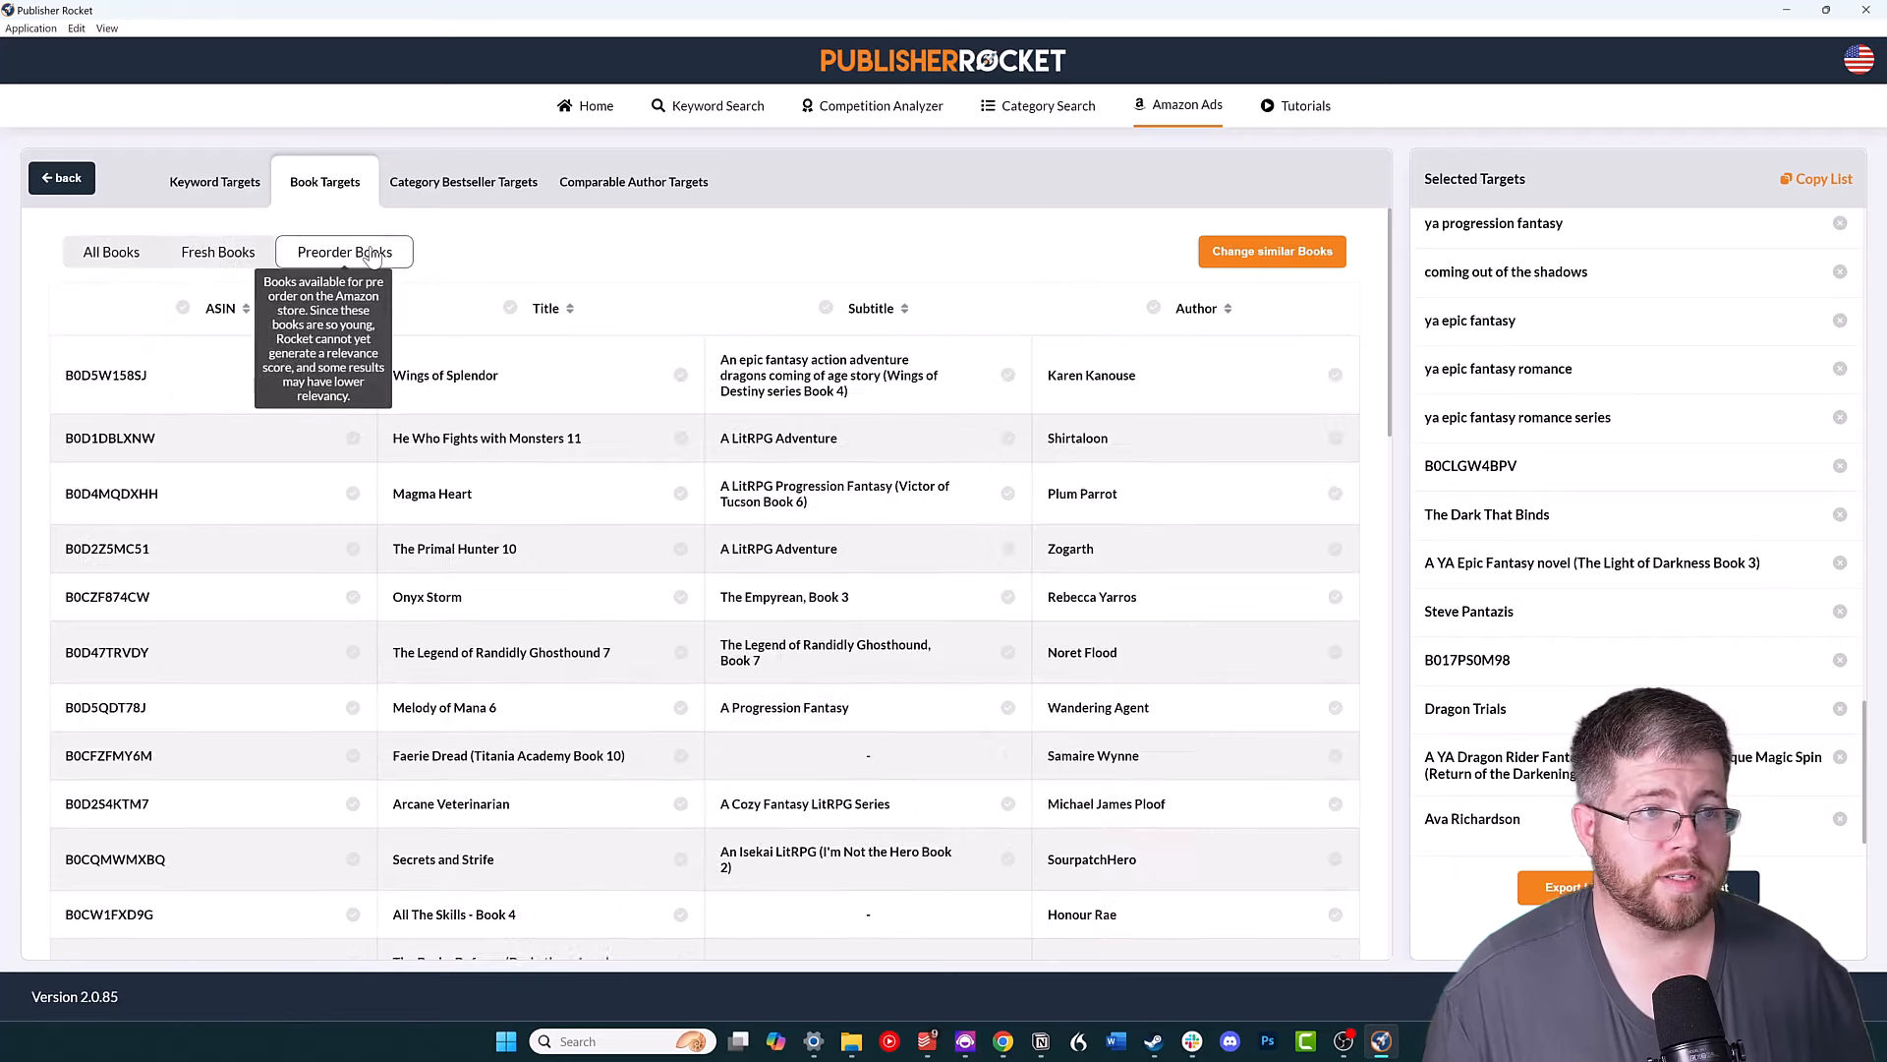
{"action": "left_click", "coordinate": [219, 255]}
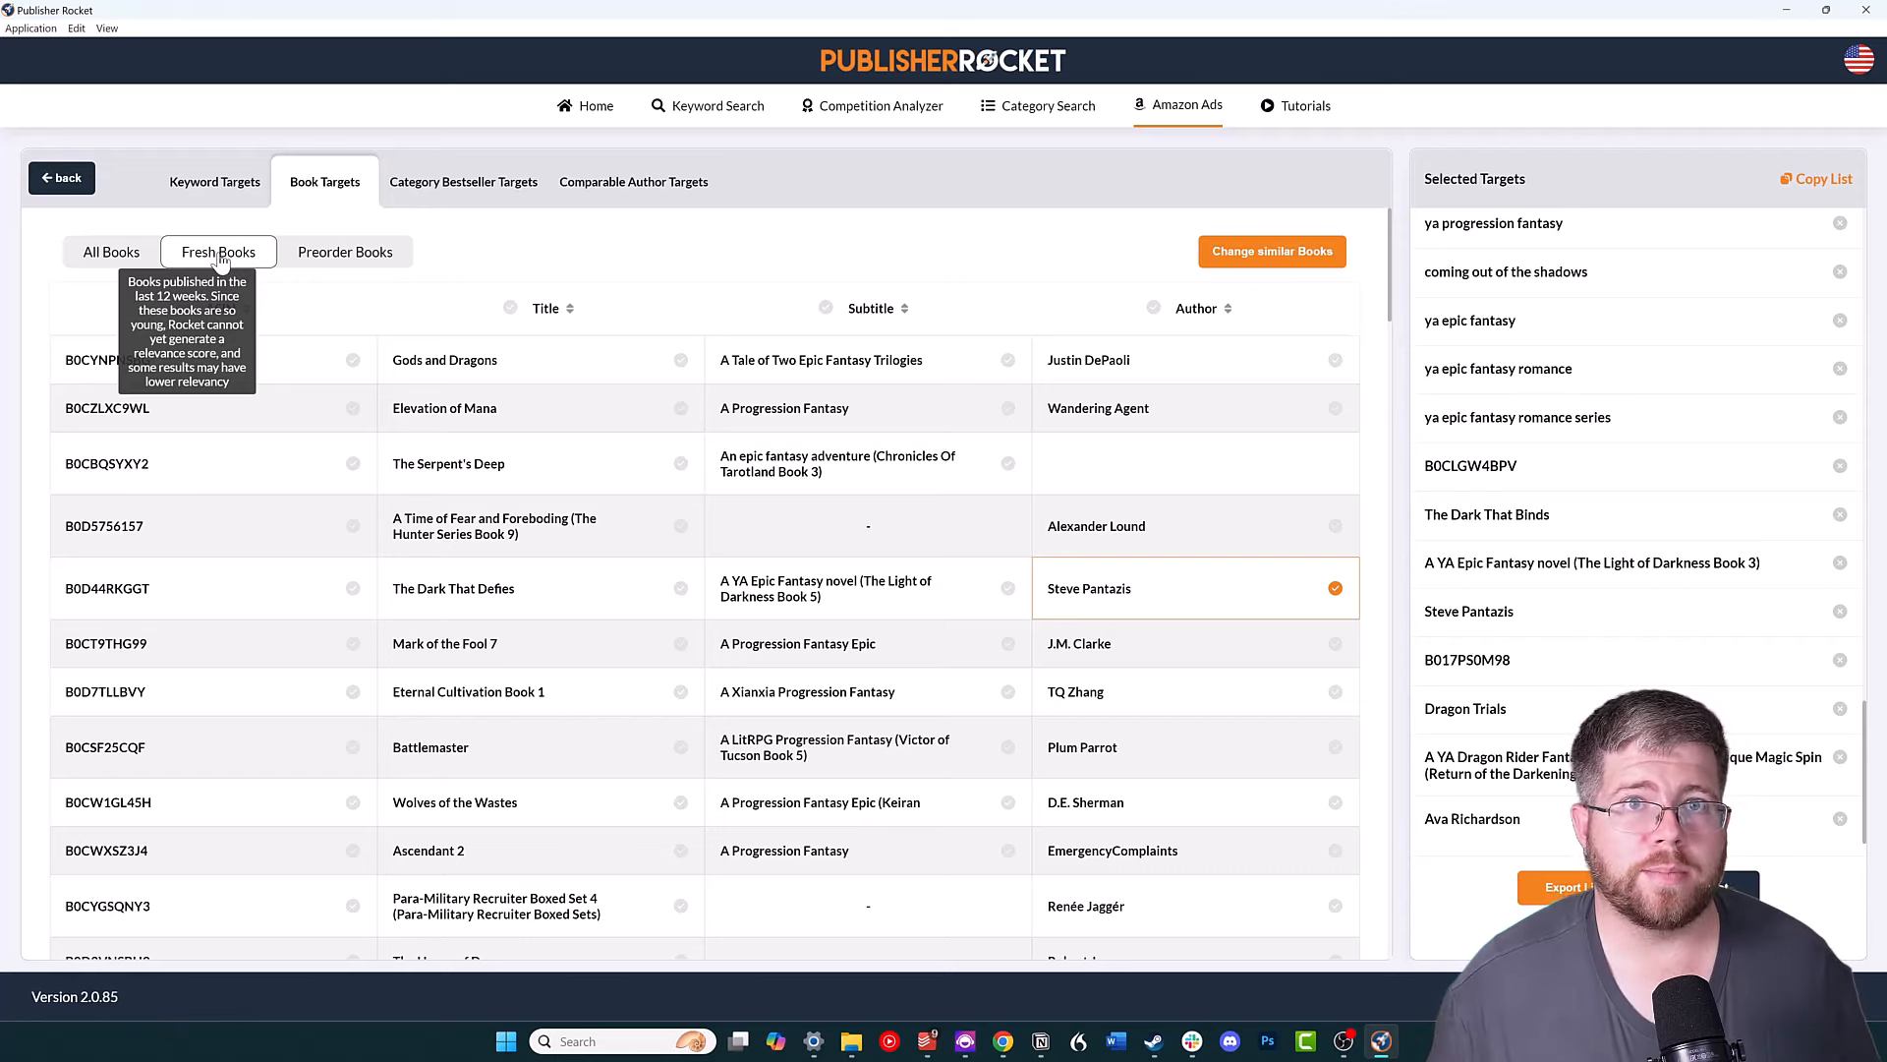
{"action": "left_click", "coordinate": [398, 365]}
{"action": "left_click", "coordinate": [947, 350]}
{"action": "left_click", "coordinate": [1219, 360]}
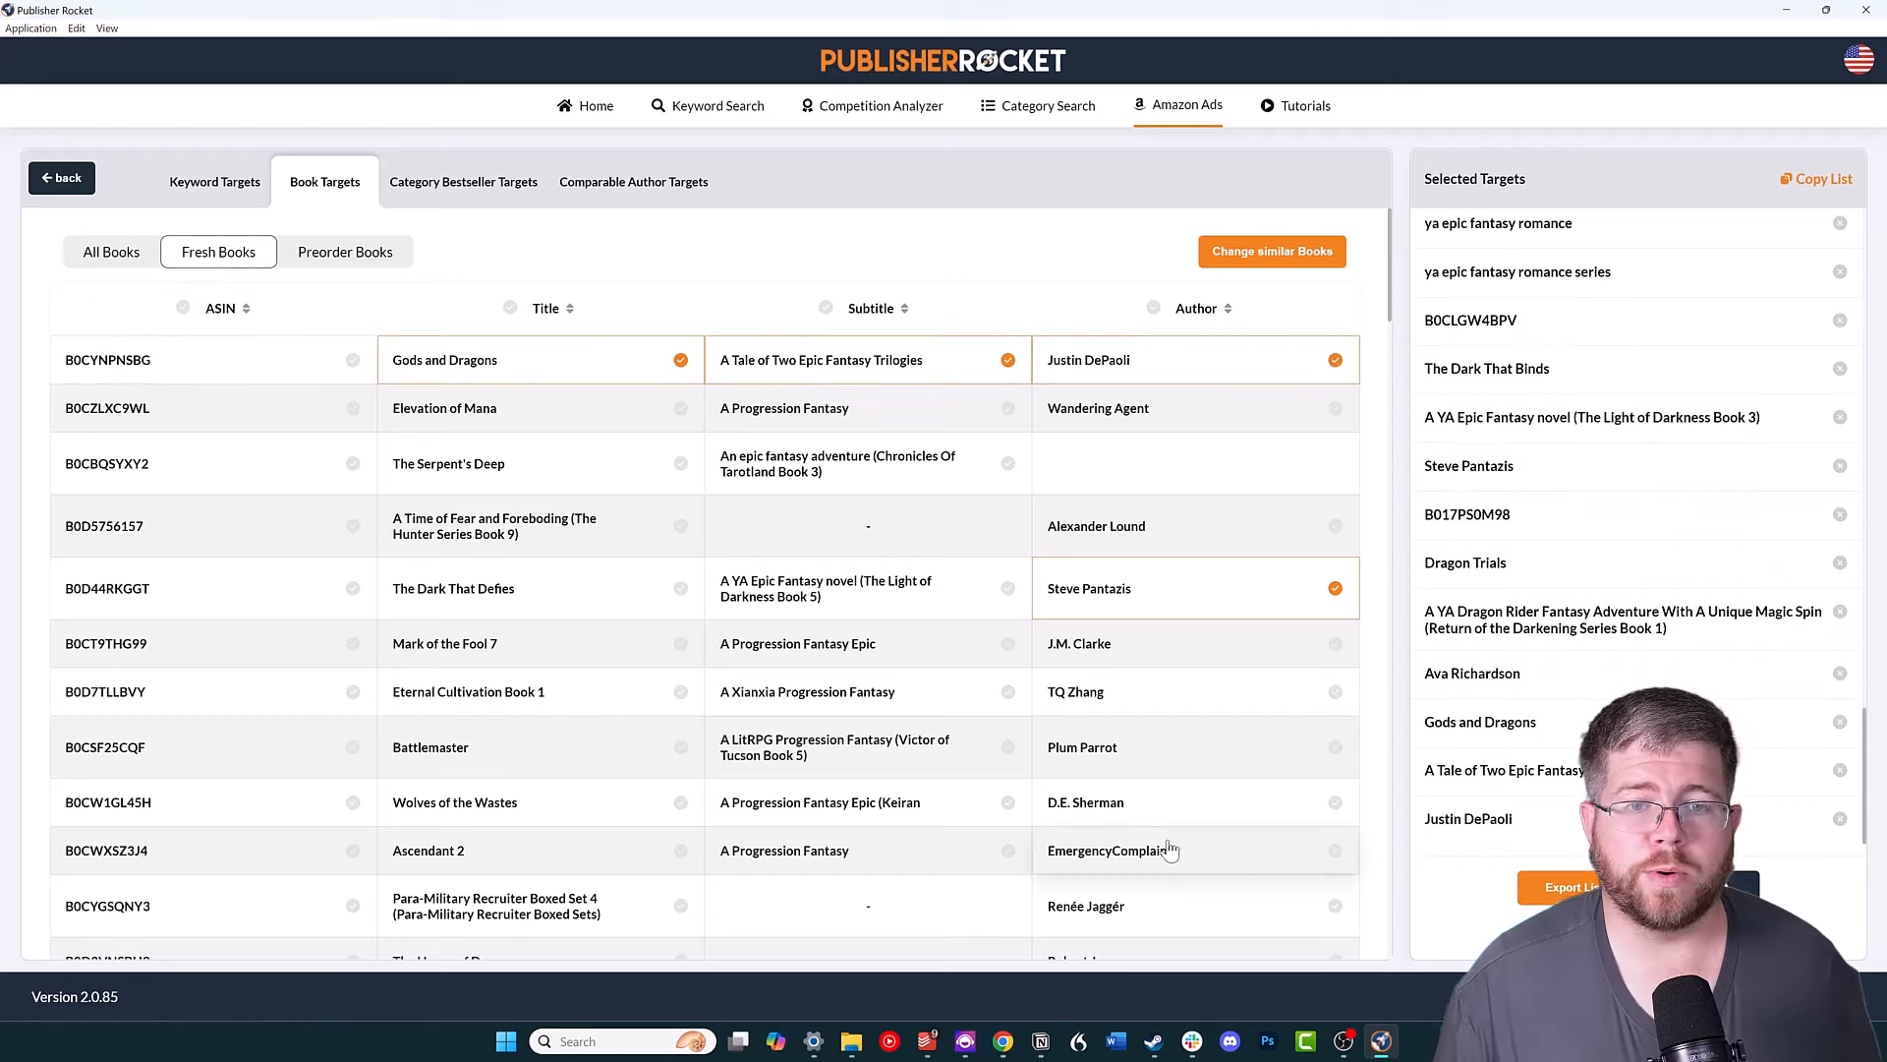
Select the title, subtitle and author of Elevation of Mana from the fresh books.
{"action": "left_click", "coordinate": [412, 423]}
{"action": "left_click", "coordinate": [836, 408]}
{"action": "left_click", "coordinate": [1120, 395]}
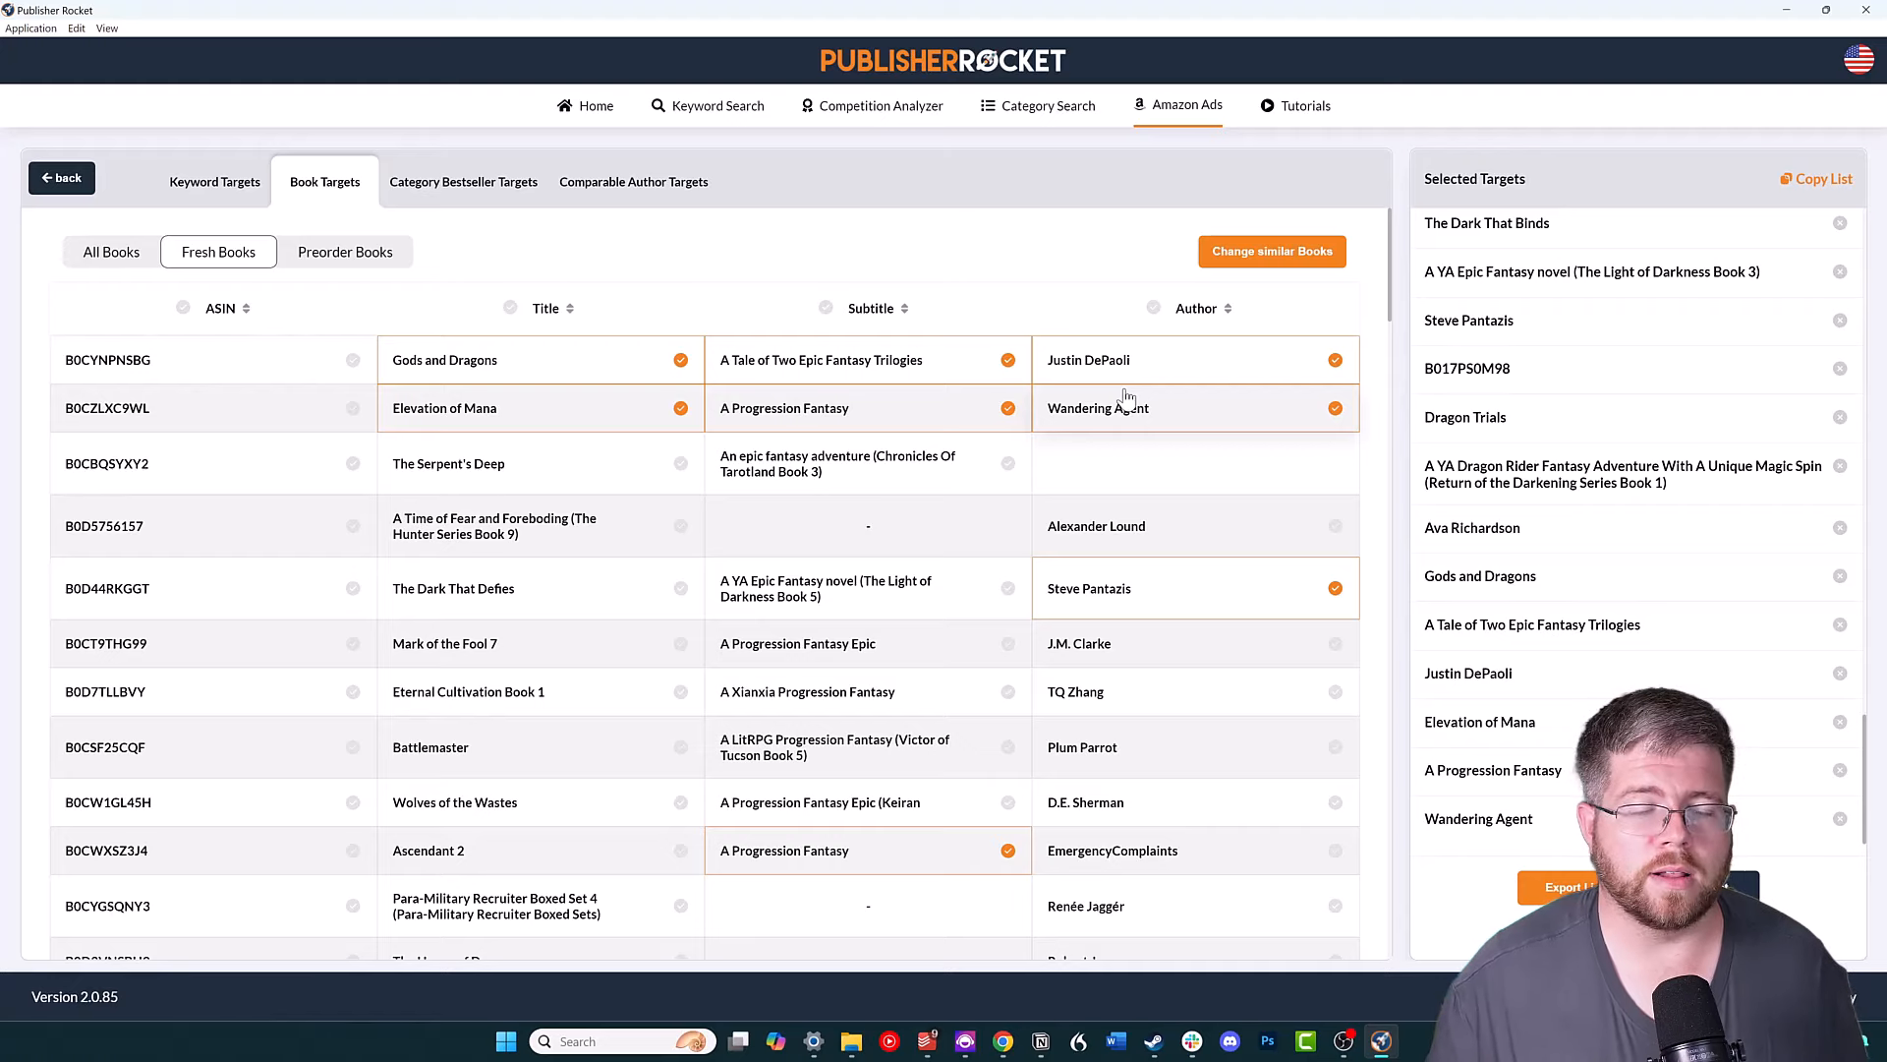
Expand Books > Science Fiction & Fantasy > Fantasy > Epic in the category bestseller targets and examine its historical bestsellers and relevance scores.
{"action": "left_click", "coordinate": [466, 179]}
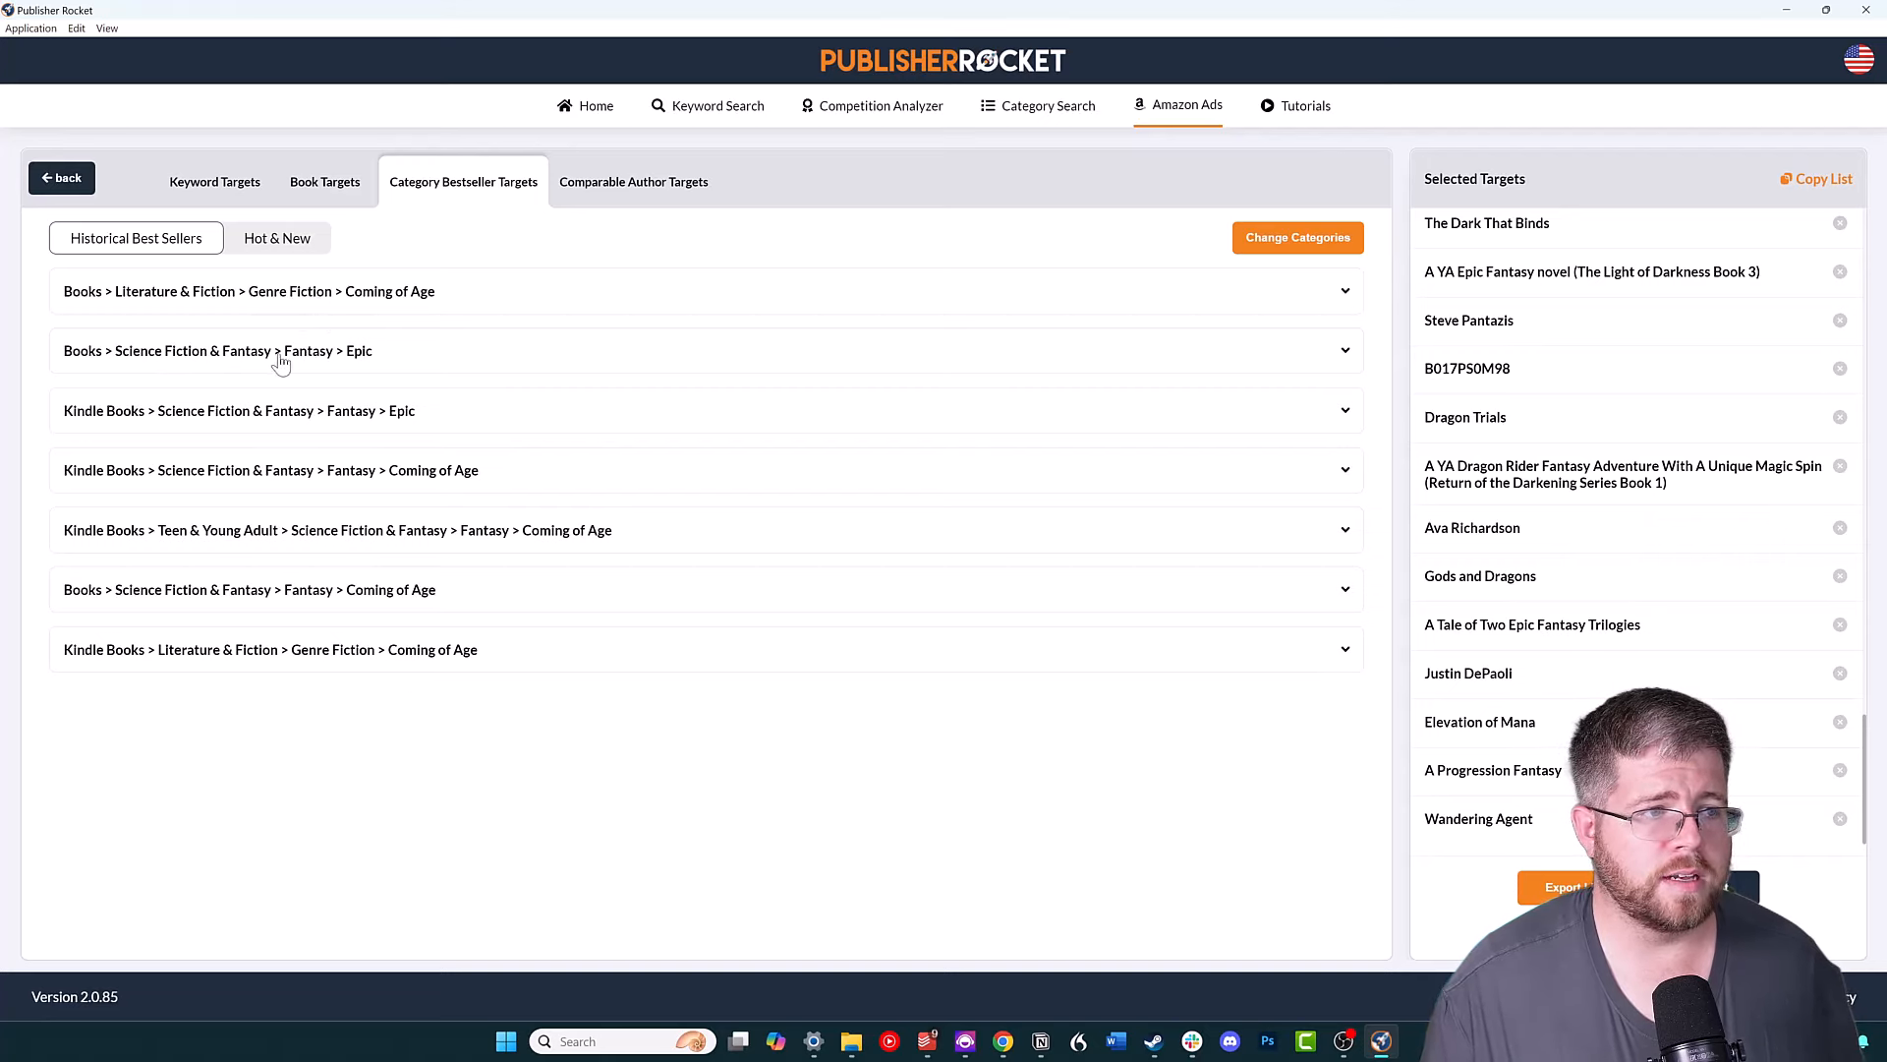
{"action": "left_click", "coordinate": [359, 359]}
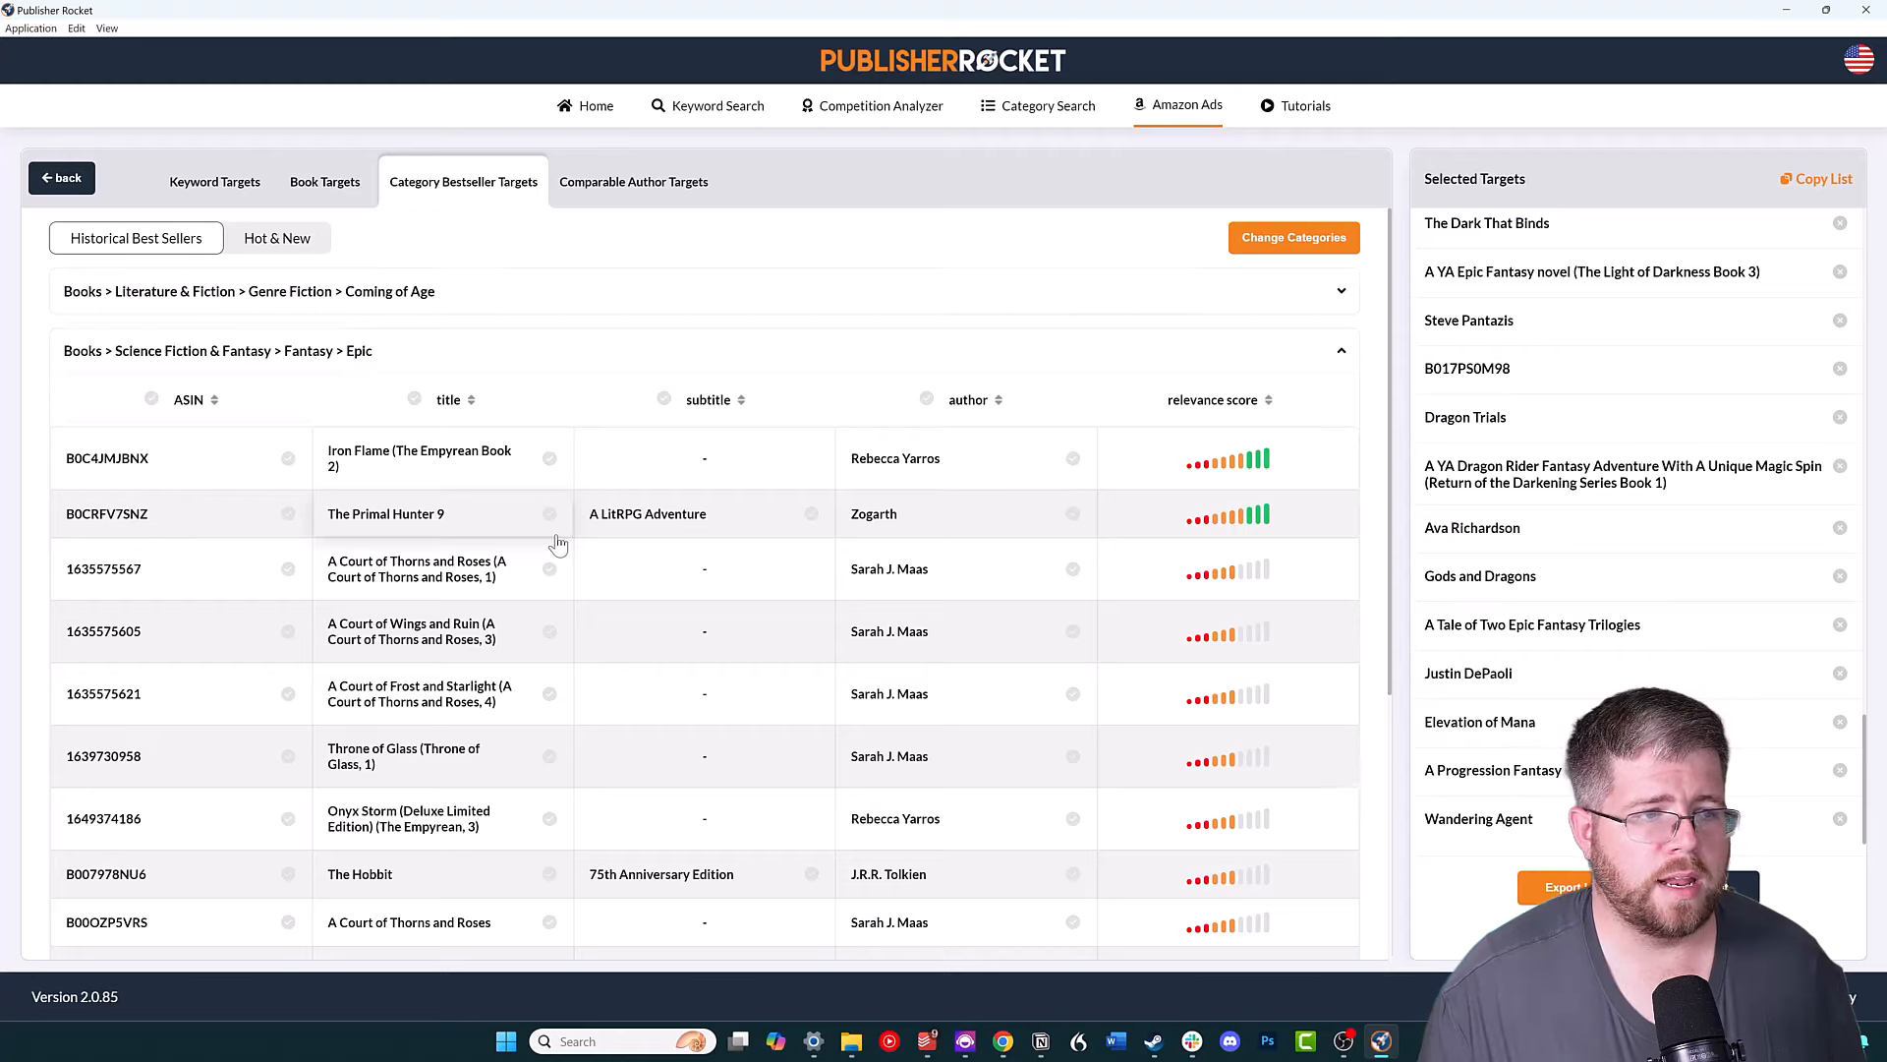
{"action": "scroll", "coordinate": [555, 541], "scroll_direction": "down", "scroll_amount": 3}
{"action": "scroll", "coordinate": [550, 536], "scroll_direction": "up", "scroll_amount": 3}
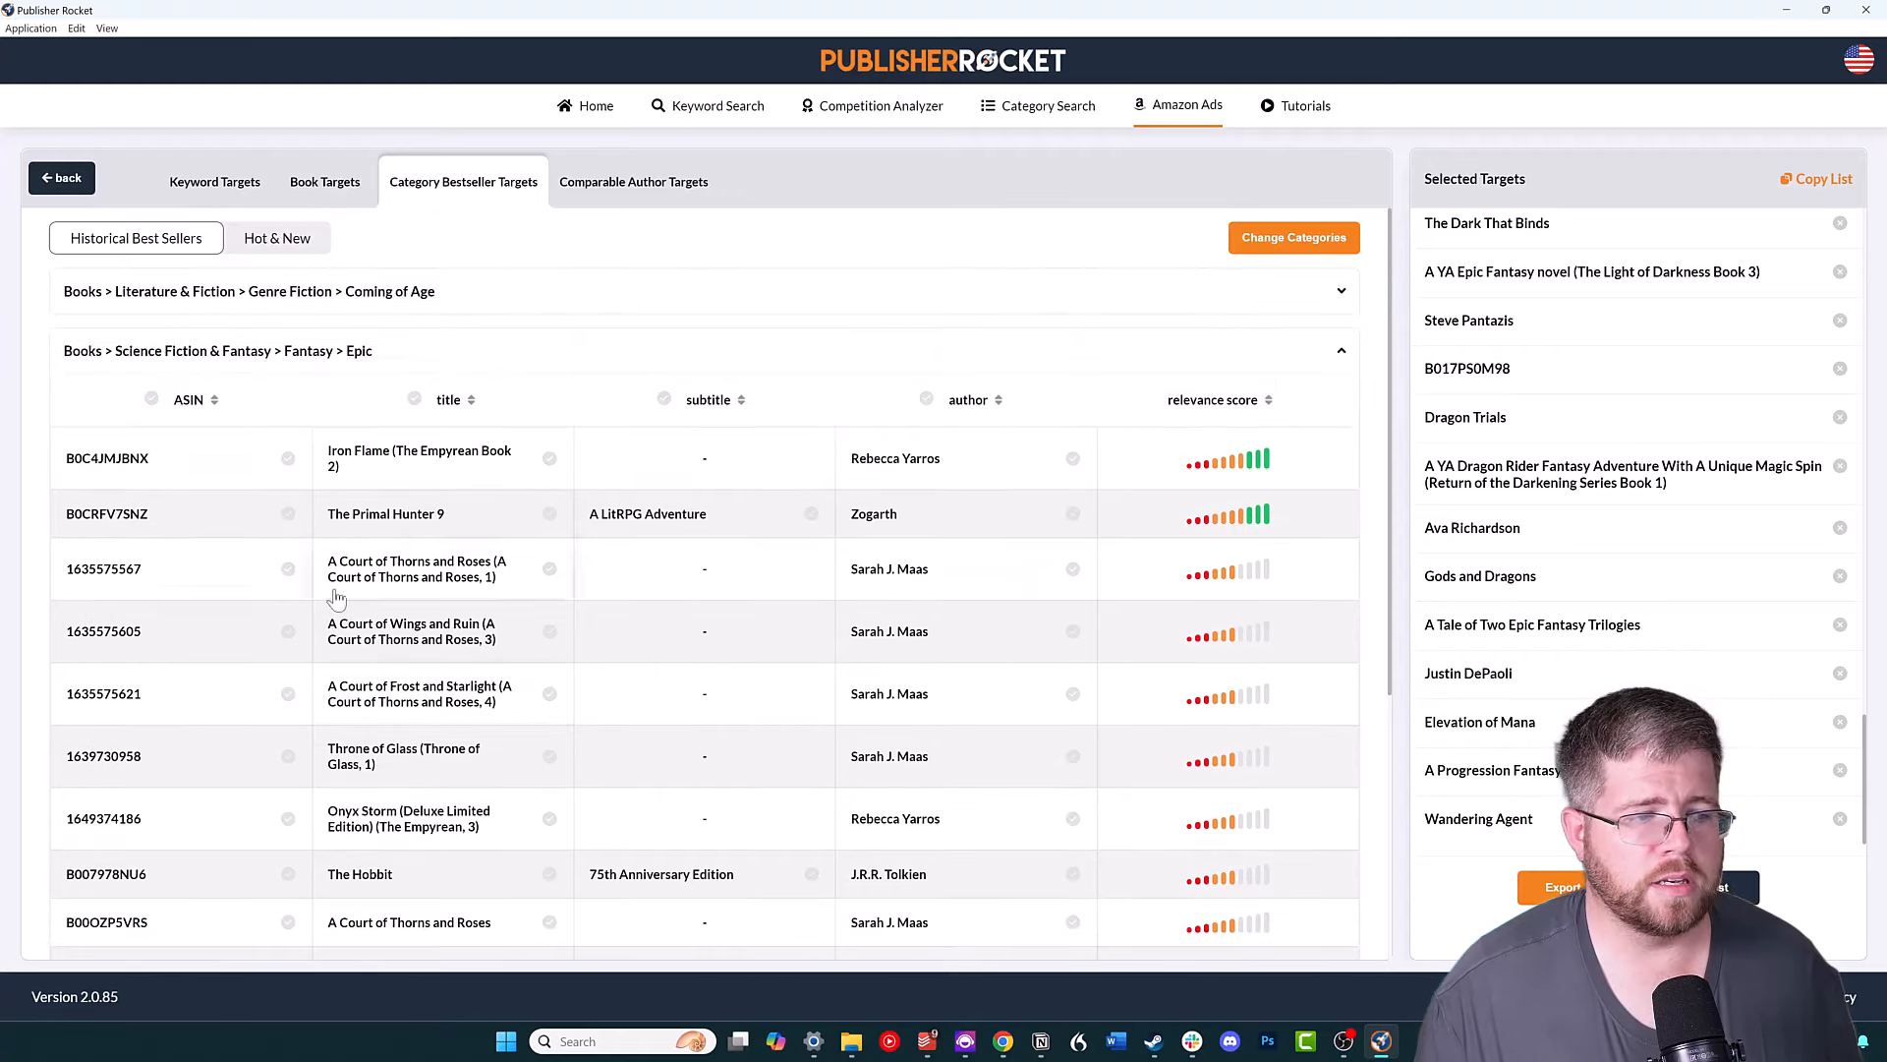
{"action": "scroll", "coordinate": [585, 572], "scroll_direction": "down", "scroll_amount": 3}
{"action": "scroll", "coordinate": [590, 576], "scroll_direction": "up", "scroll_amount": 2}
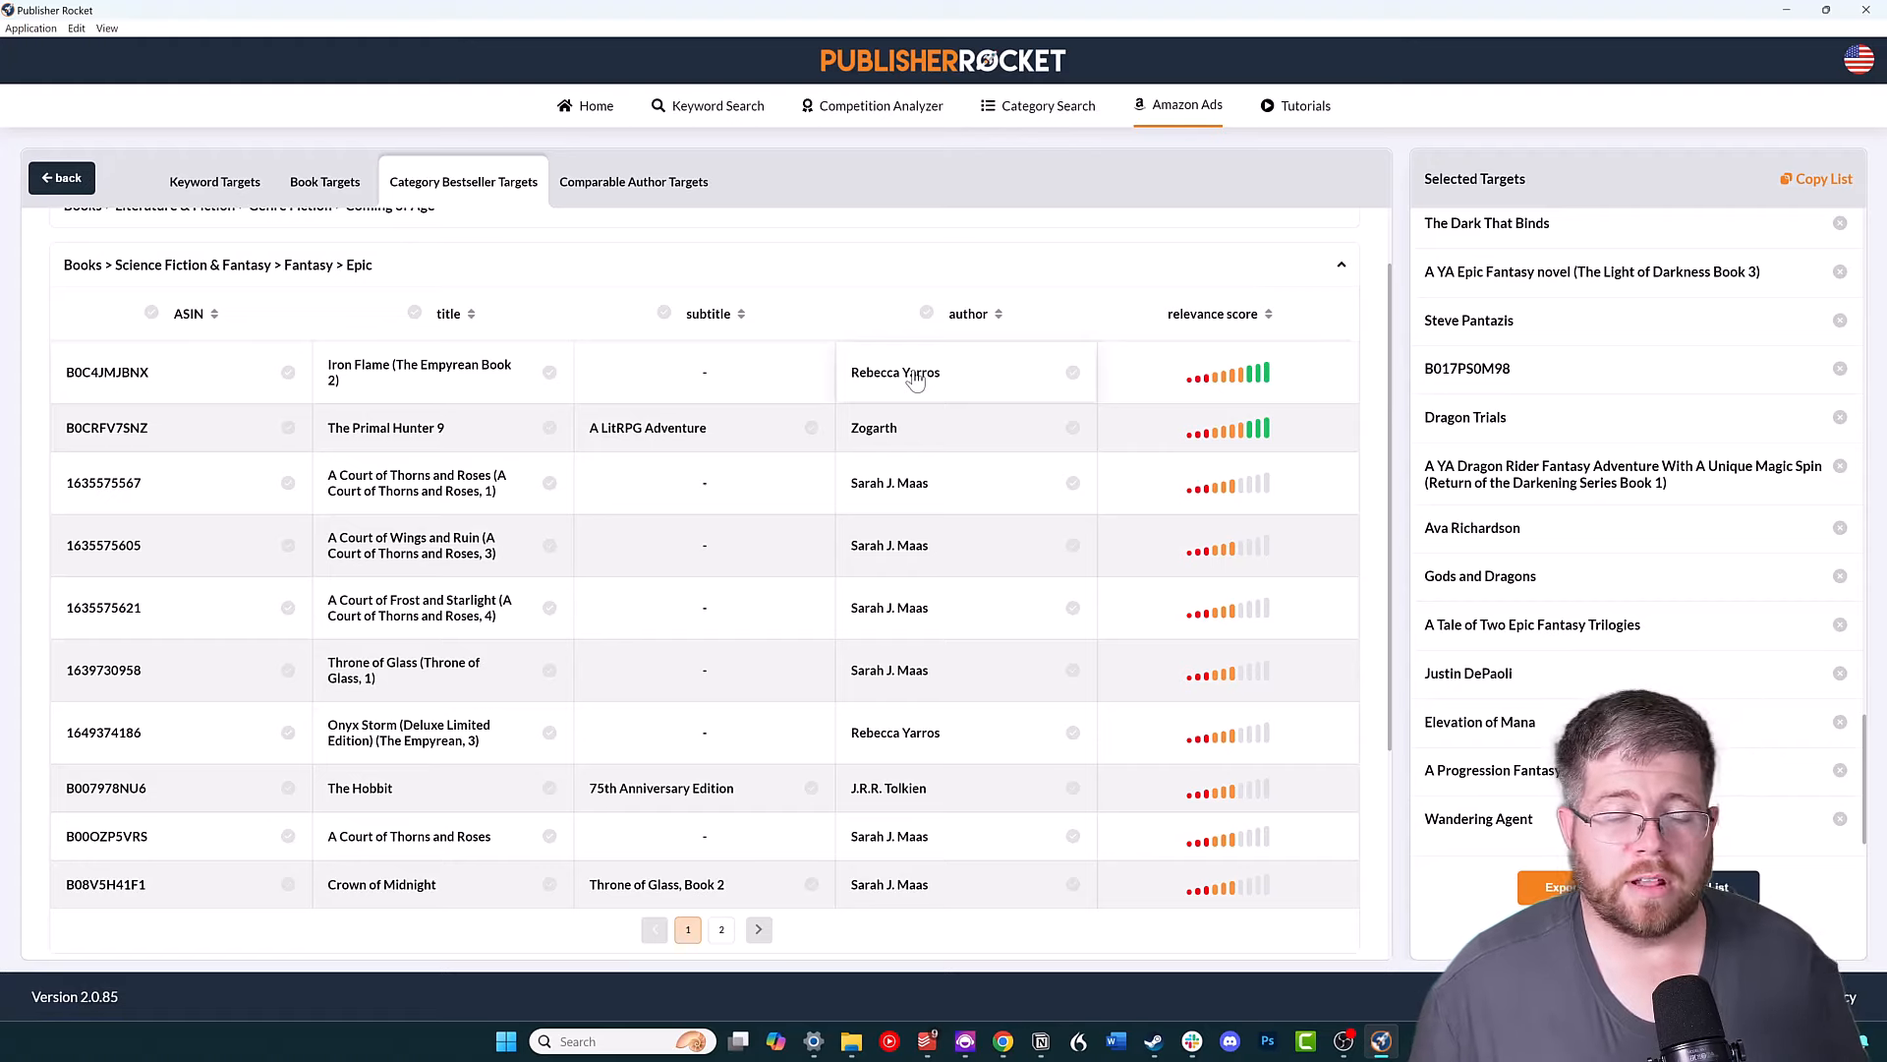
{"action": "scroll", "coordinate": [913, 381], "scroll_direction": "up", "scroll_amount": 2}
{"action": "scroll", "coordinate": [376, 679], "scroll_direction": "down", "scroll_amount": 5}
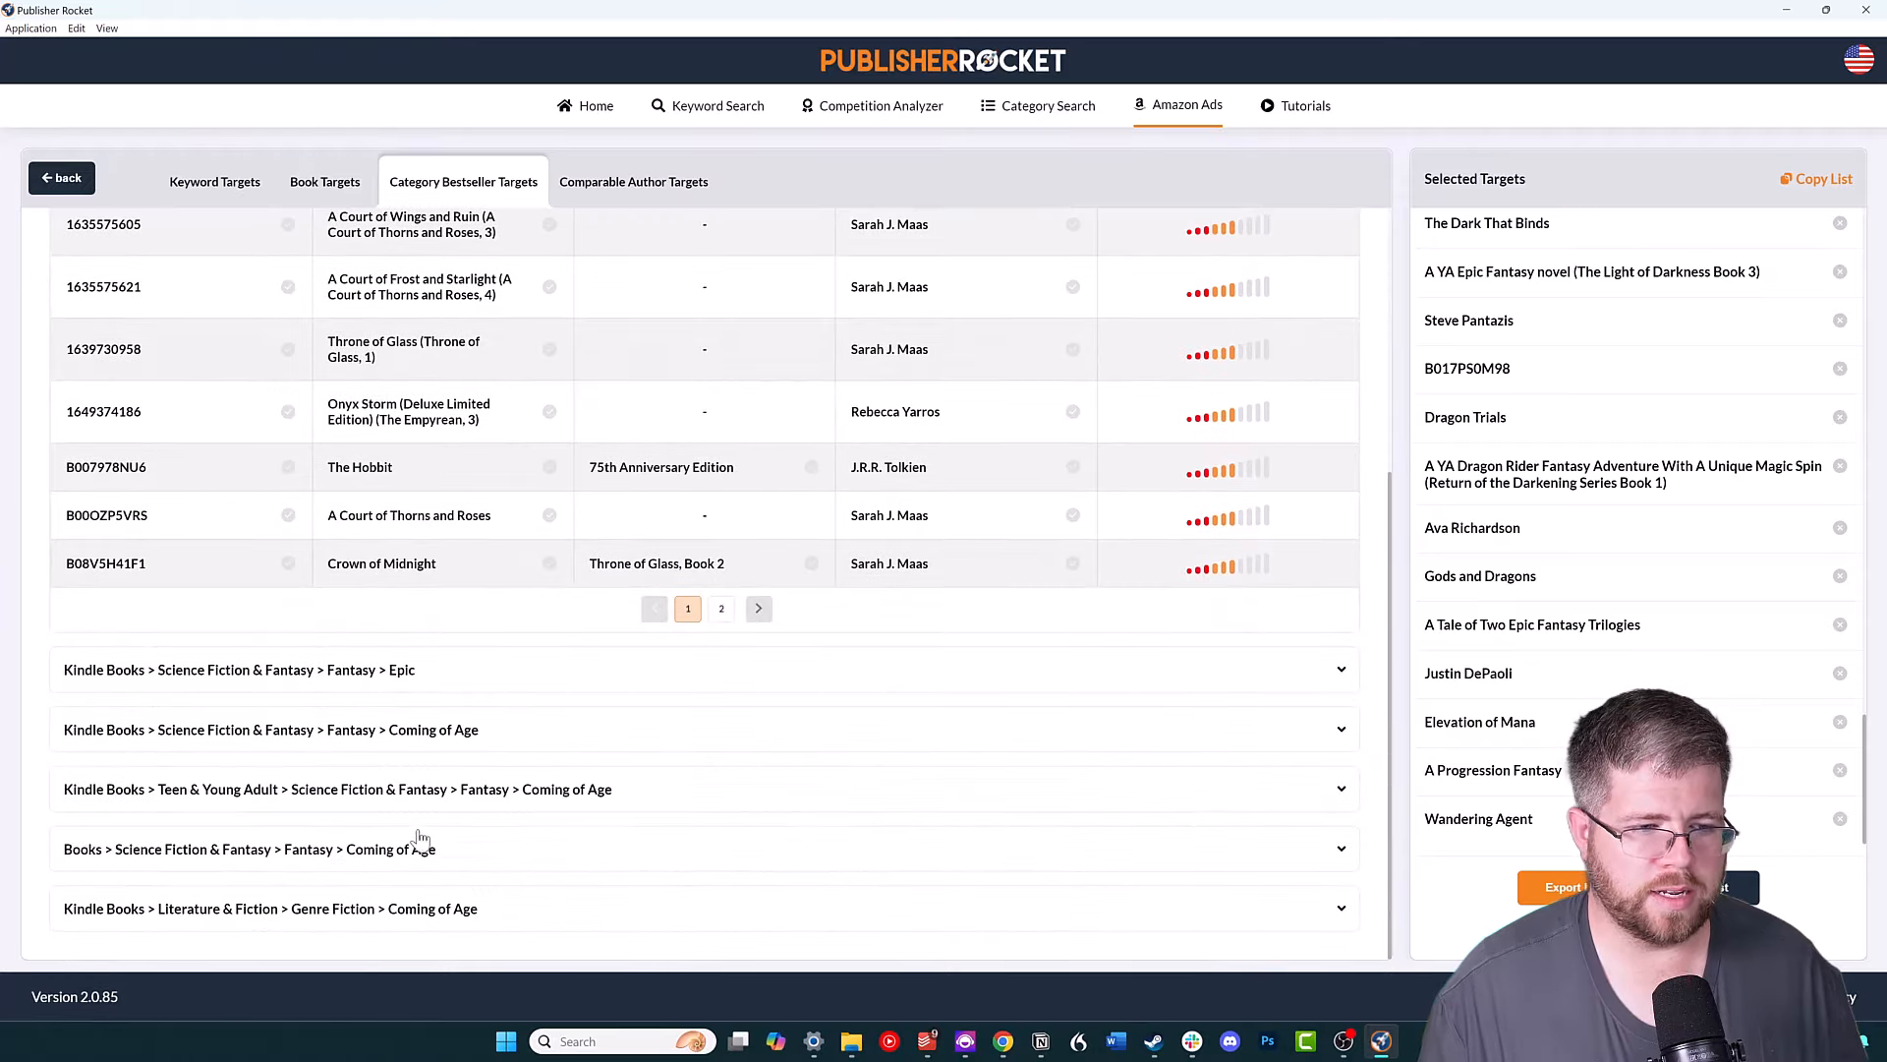
{"action": "scroll", "coordinate": [538, 784], "scroll_direction": "up", "scroll_amount": 4}
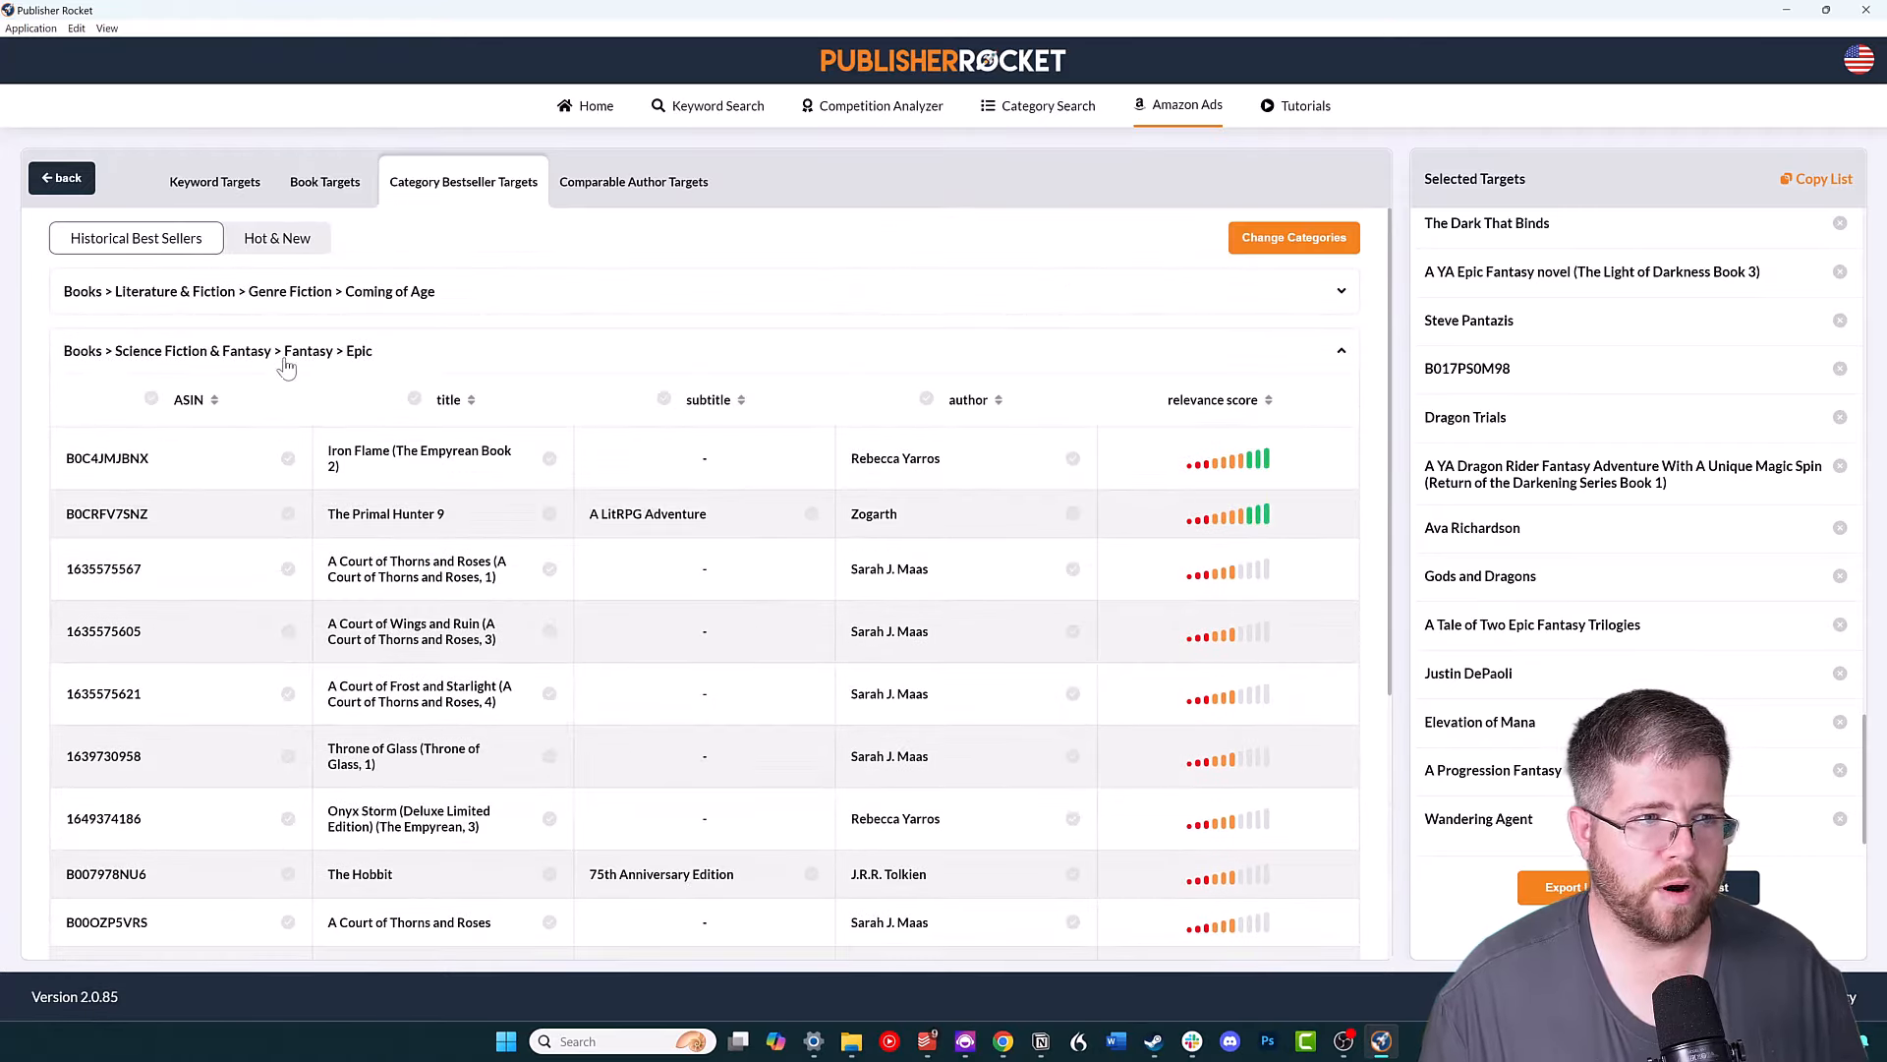
Expand the Kindle Teen & Young Adult fantasy Coming of Age category and select the title and subtitle of Fatal Fae (The Night Realm).
{"action": "scroll", "coordinate": [579, 669], "scroll_direction": "down", "scroll_amount": 4}
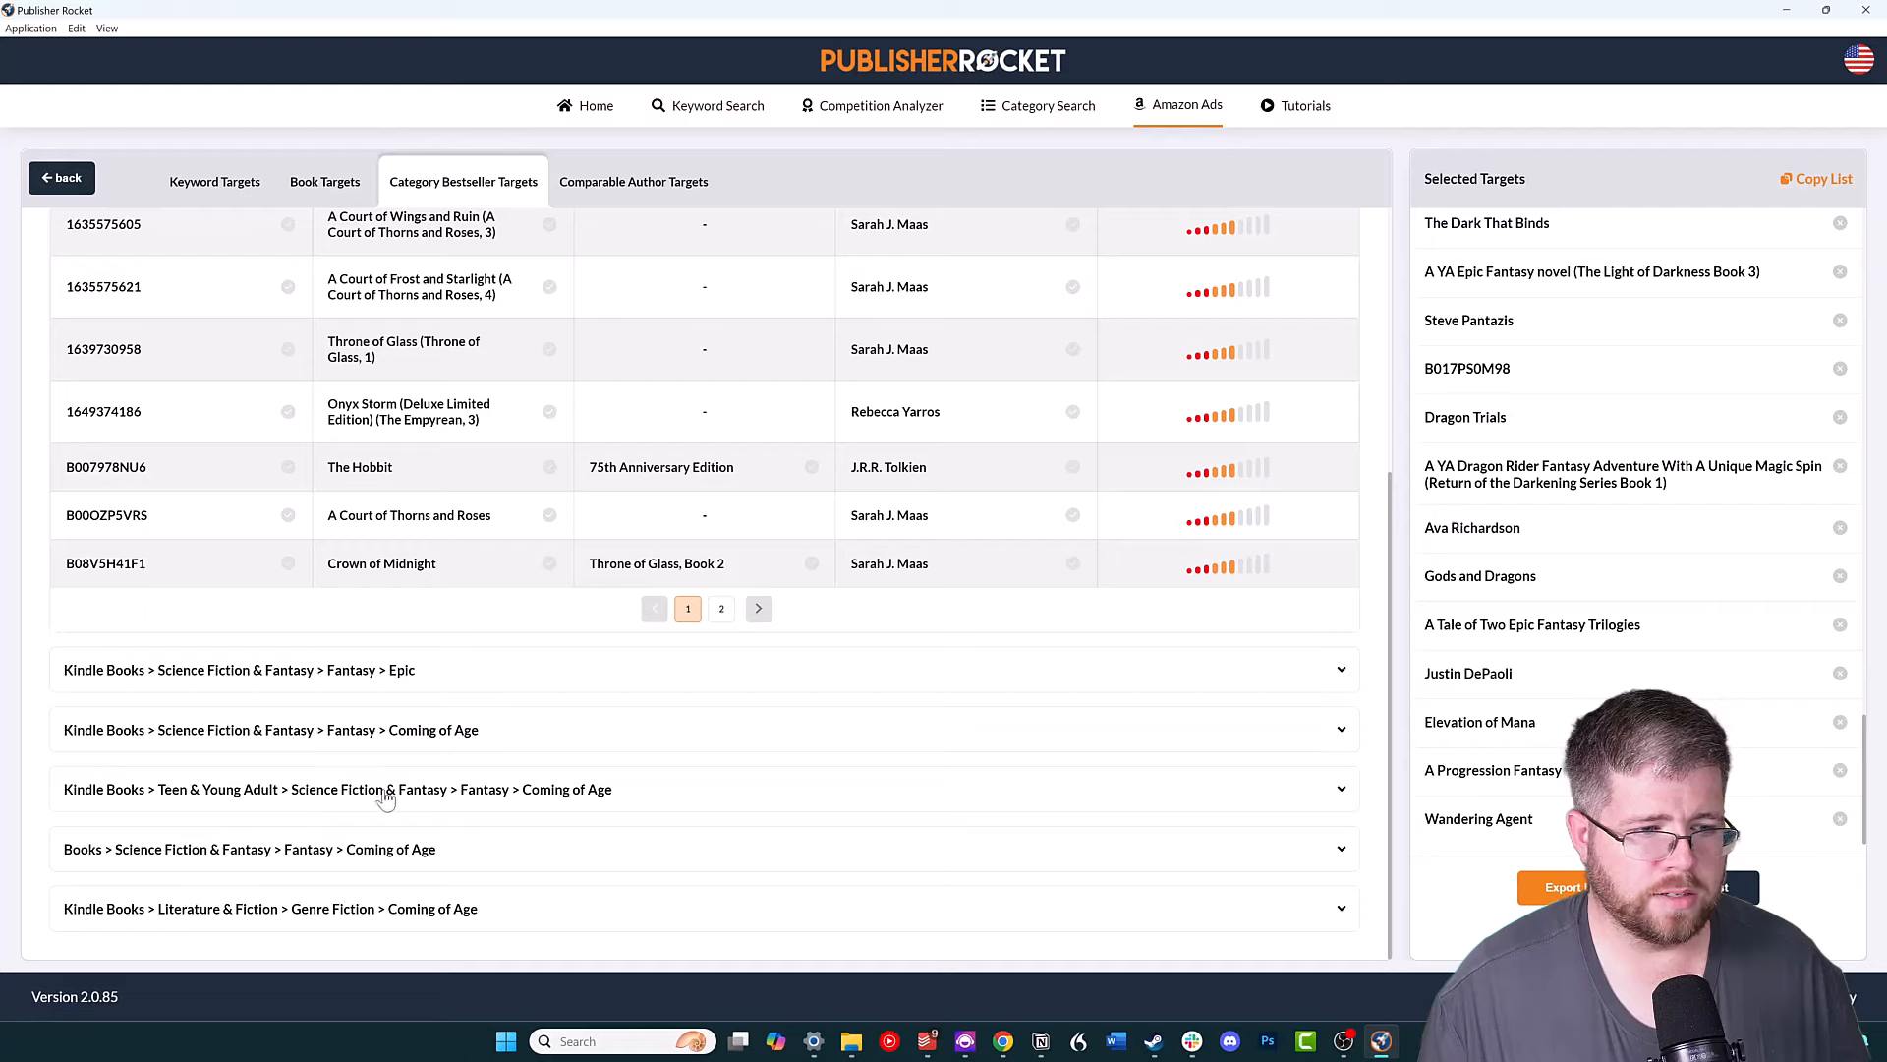
{"action": "left_click", "coordinate": [621, 796]}
{"action": "scroll", "coordinate": [683, 757], "scroll_direction": "down", "scroll_amount": 7}
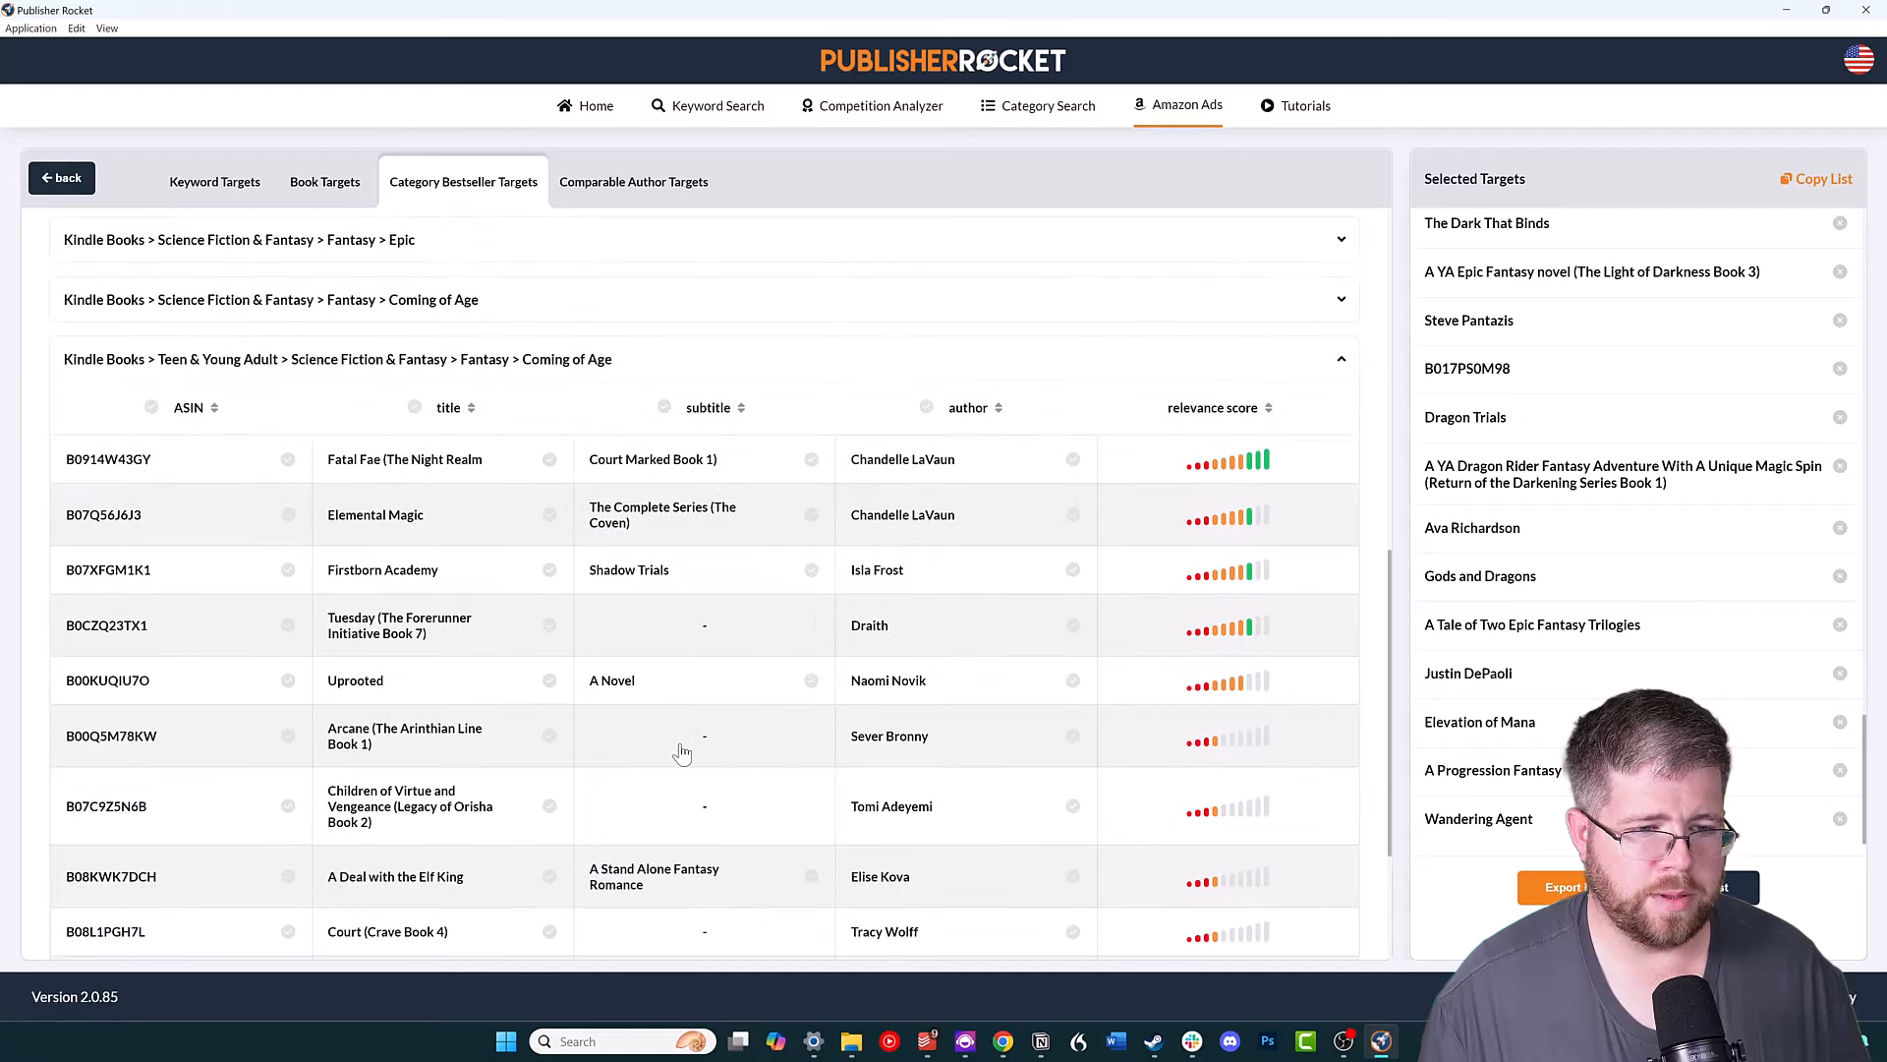
{"action": "scroll", "coordinate": [688, 688], "scroll_direction": "up", "scroll_amount": 2}
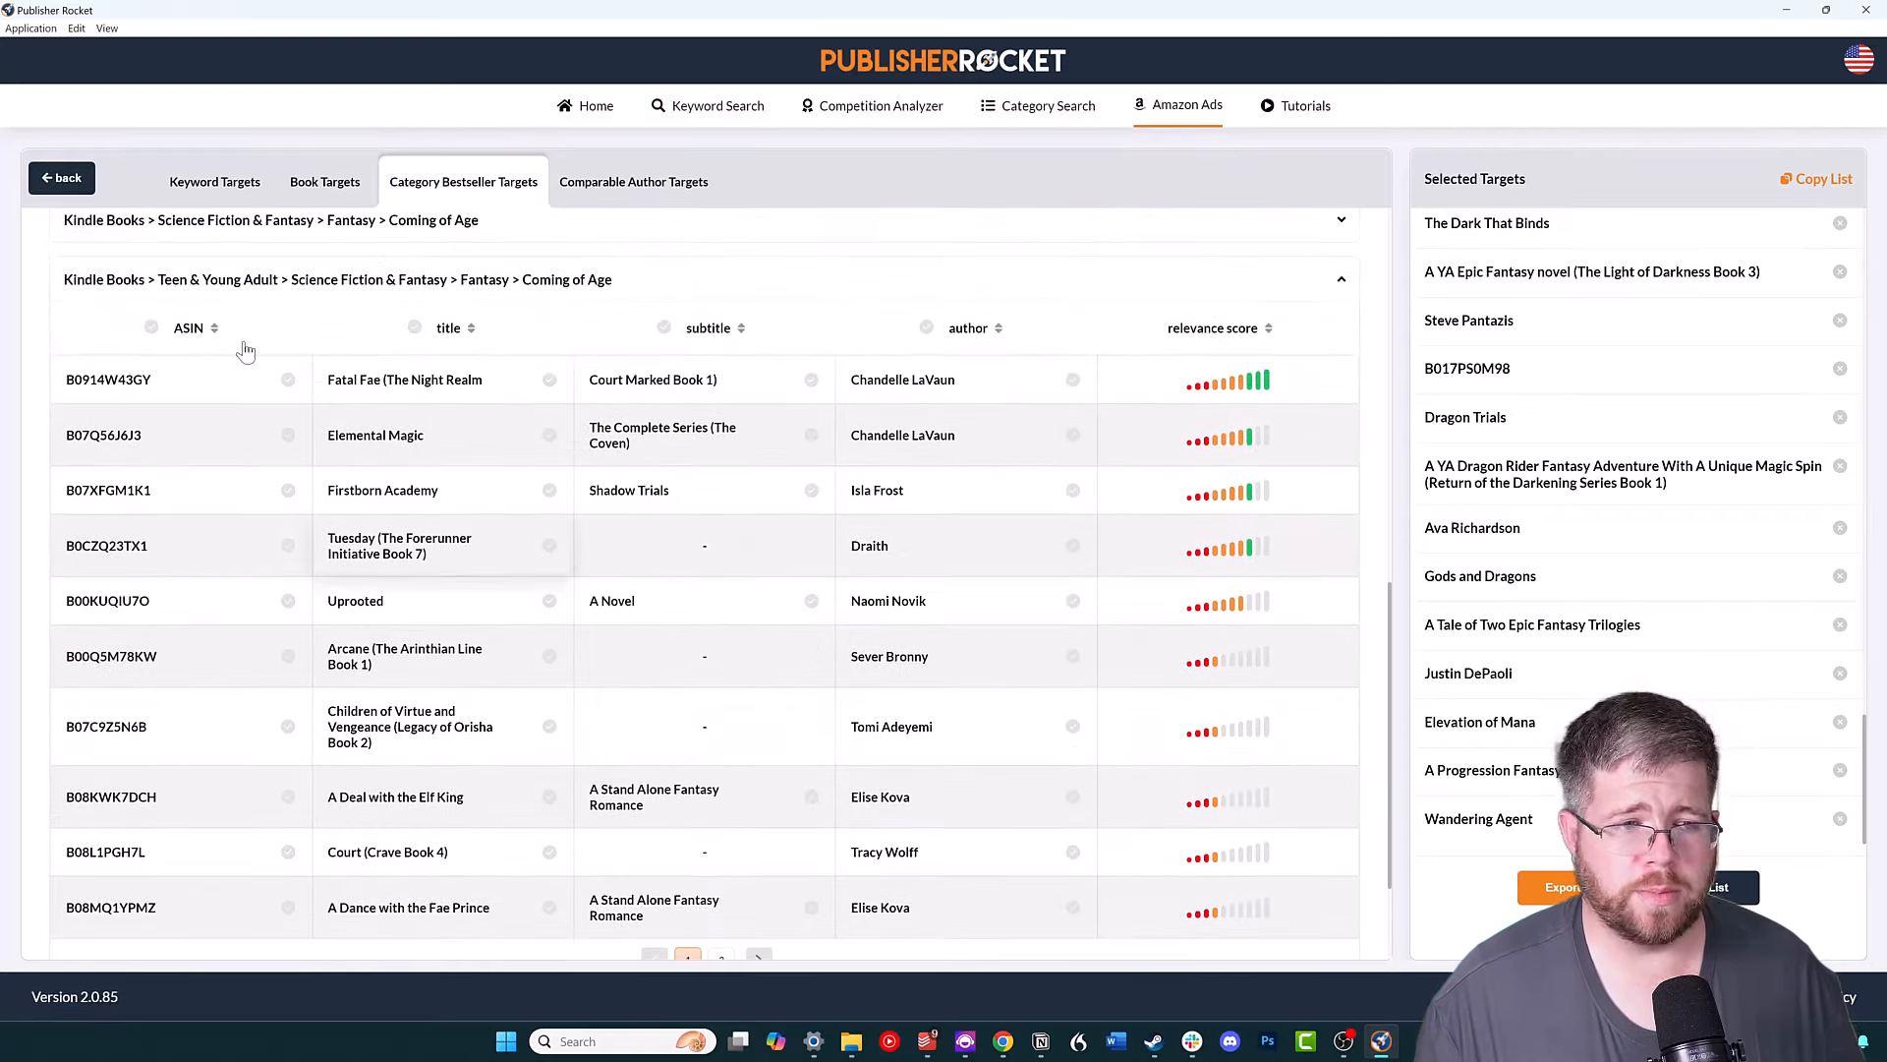
{"action": "left_click", "coordinate": [473, 391]}
{"action": "left_click", "coordinate": [769, 391]}
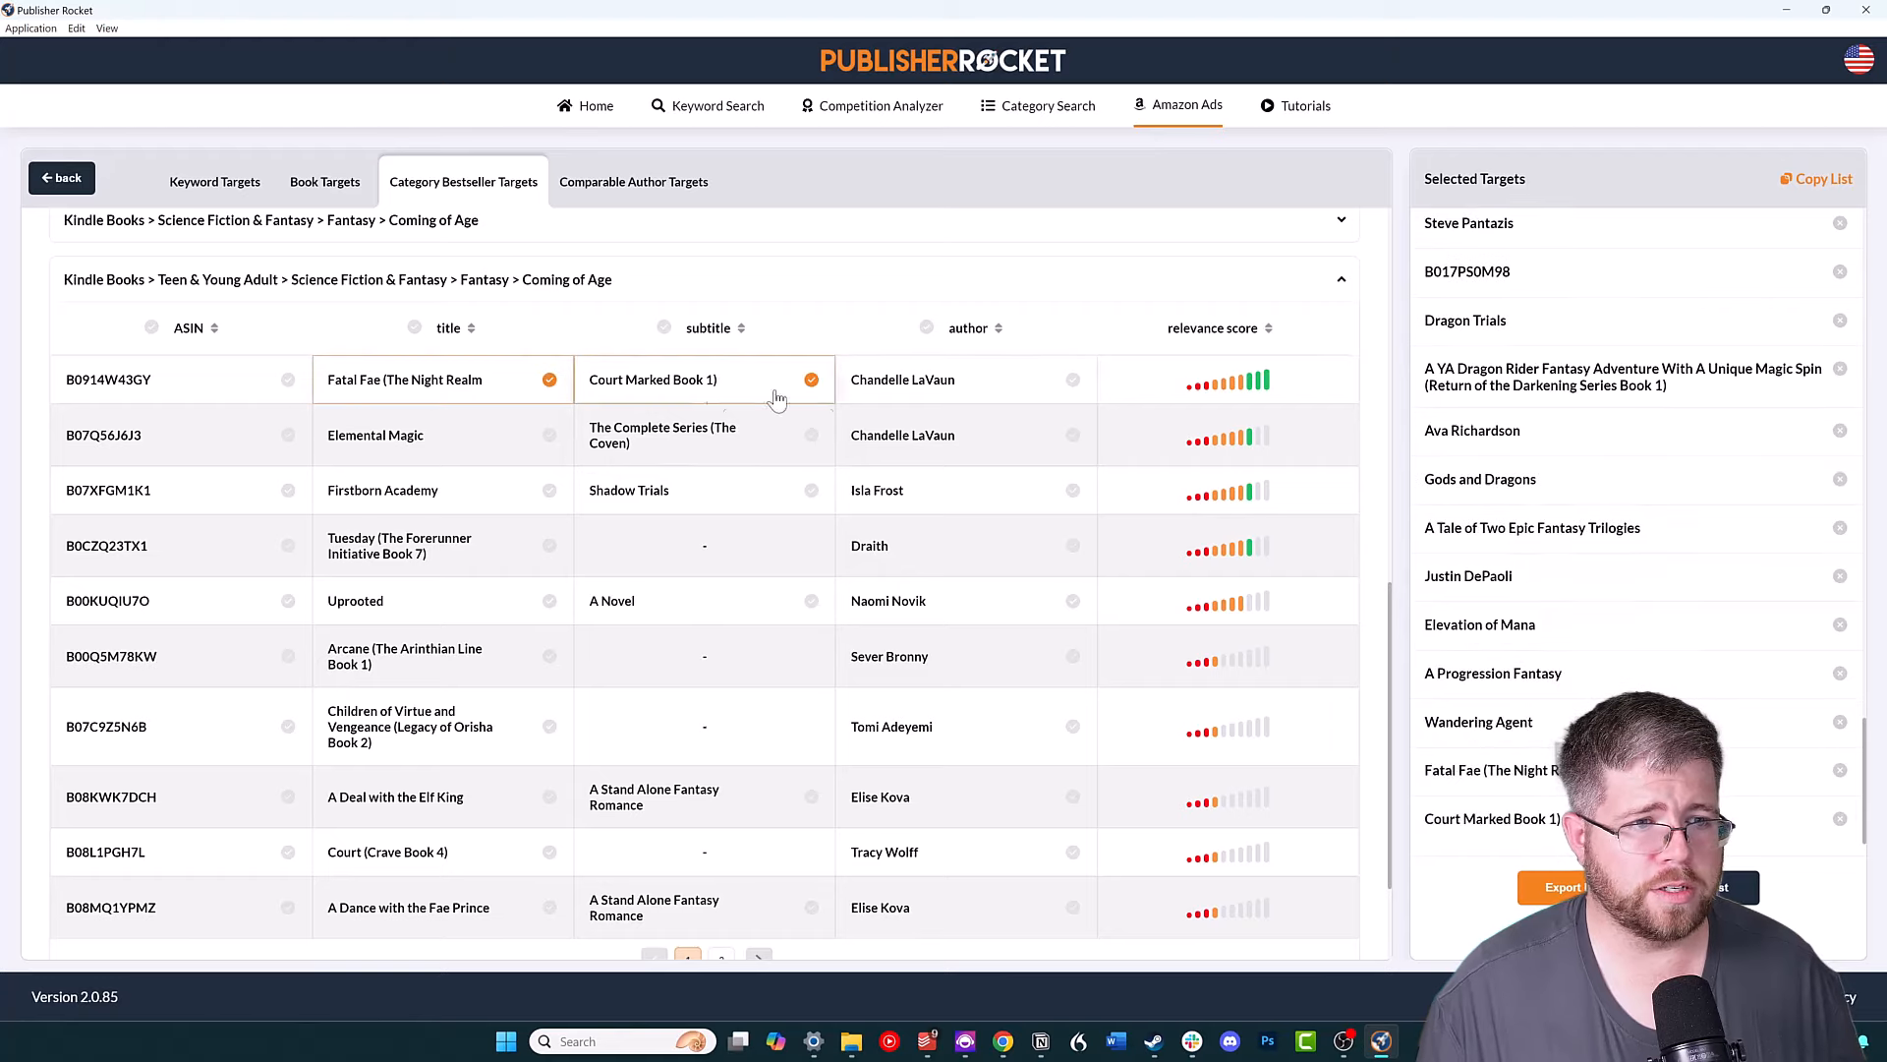
Select the subtitle and title of Elemental Magic from the Teen & Young Adult Coming of Age bestsellers.
{"action": "left_click", "coordinate": [968, 447]}
{"action": "left_click", "coordinate": [971, 460]}
{"action": "left_click", "coordinate": [637, 448]}
{"action": "left_click", "coordinate": [454, 444]}
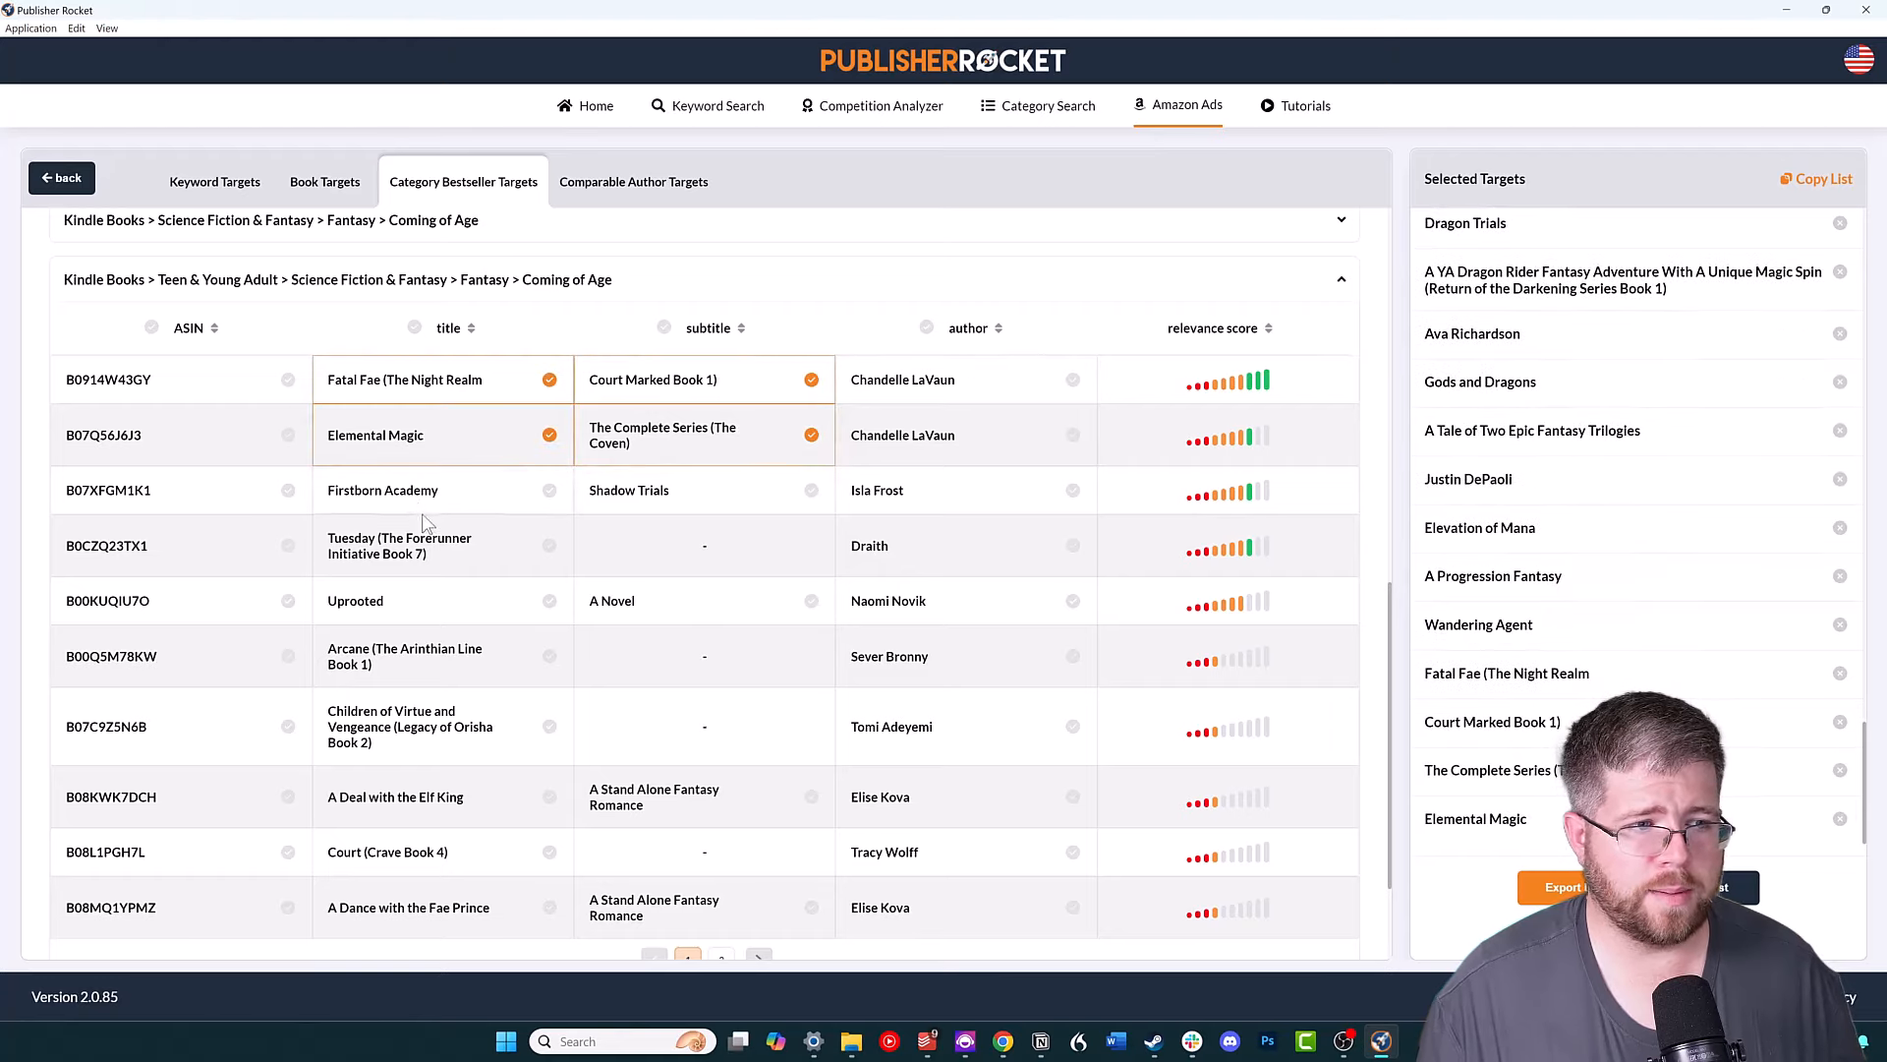
Select the ASINs of Elemental Magic and Fatal Fae (The Night Realm) from the Teen & Young Adult Coming of Age bestsellers.
{"action": "left_click", "coordinate": [169, 439]}
{"action": "left_click", "coordinate": [197, 382]}
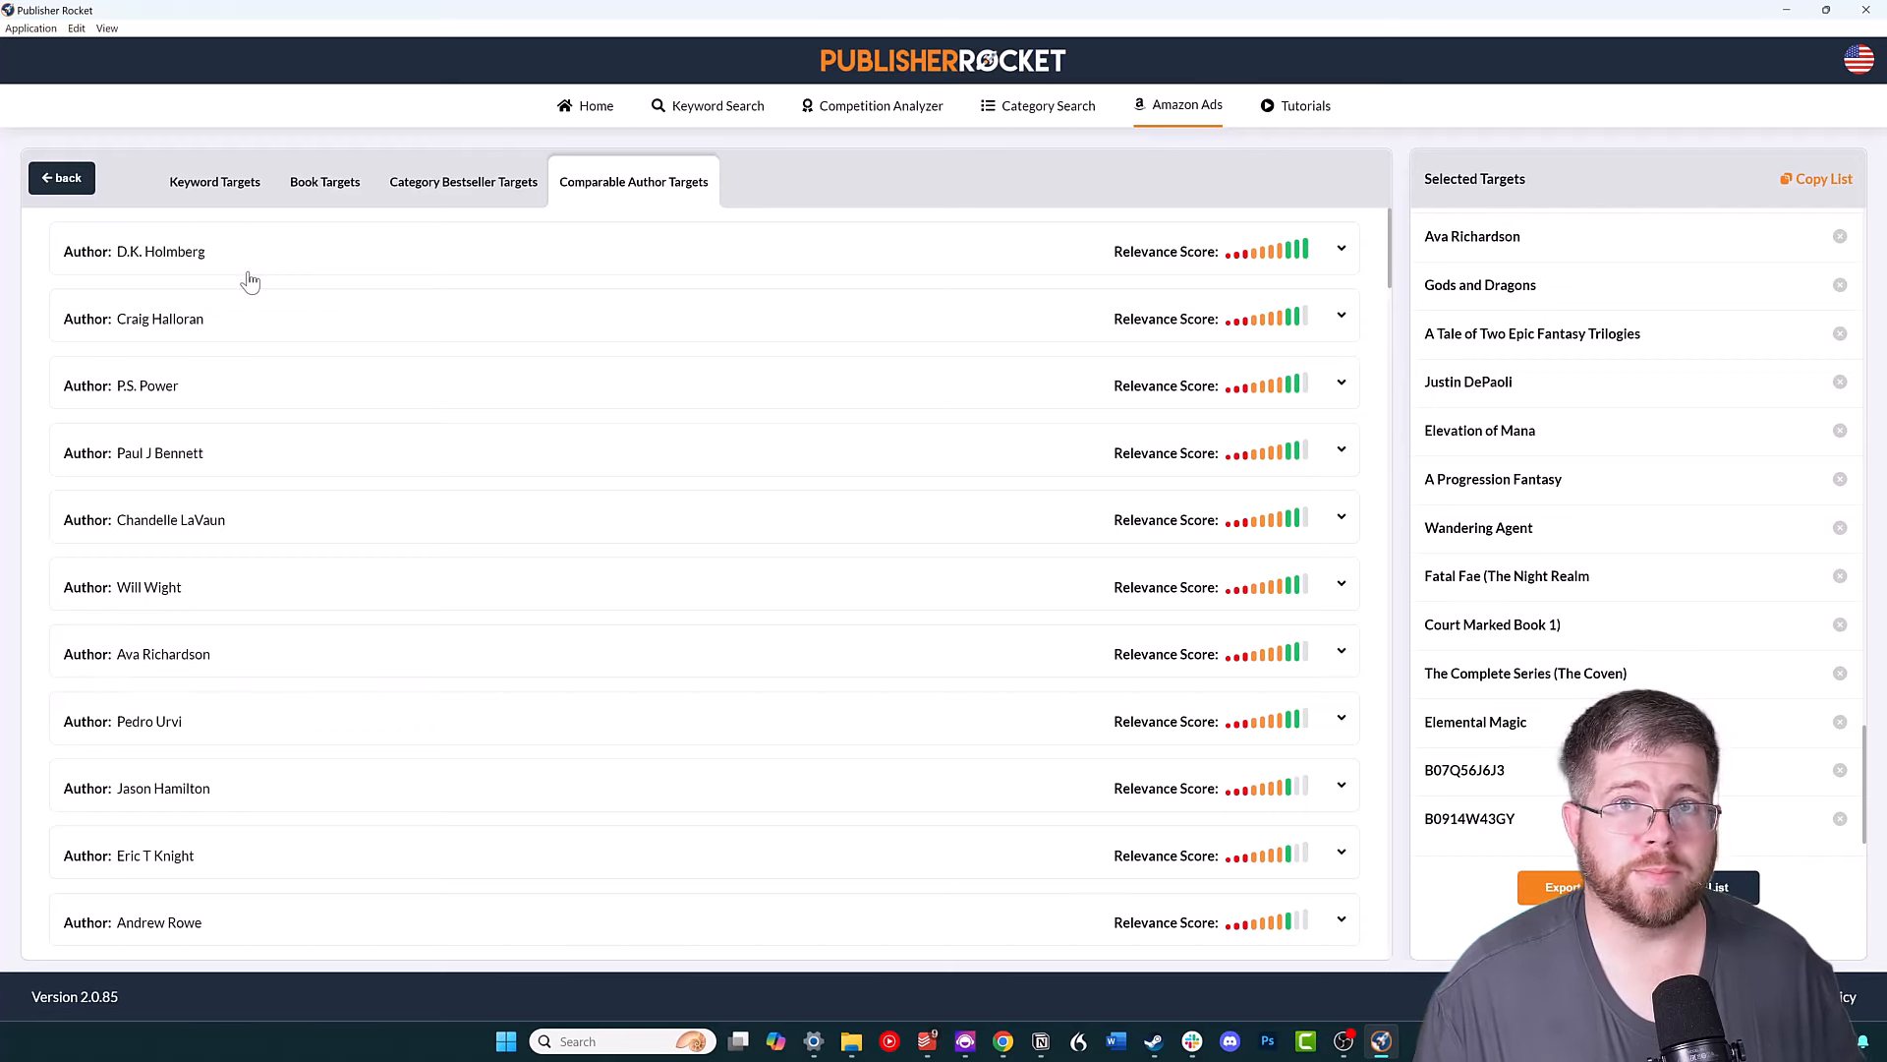
Expand D.K. Holmberg among the comparable authors and select every ASIN, title and subtitle for The Bonds of War, Mist Dragon and Soldier Sworn.
{"action": "left_click", "coordinate": [304, 246]}
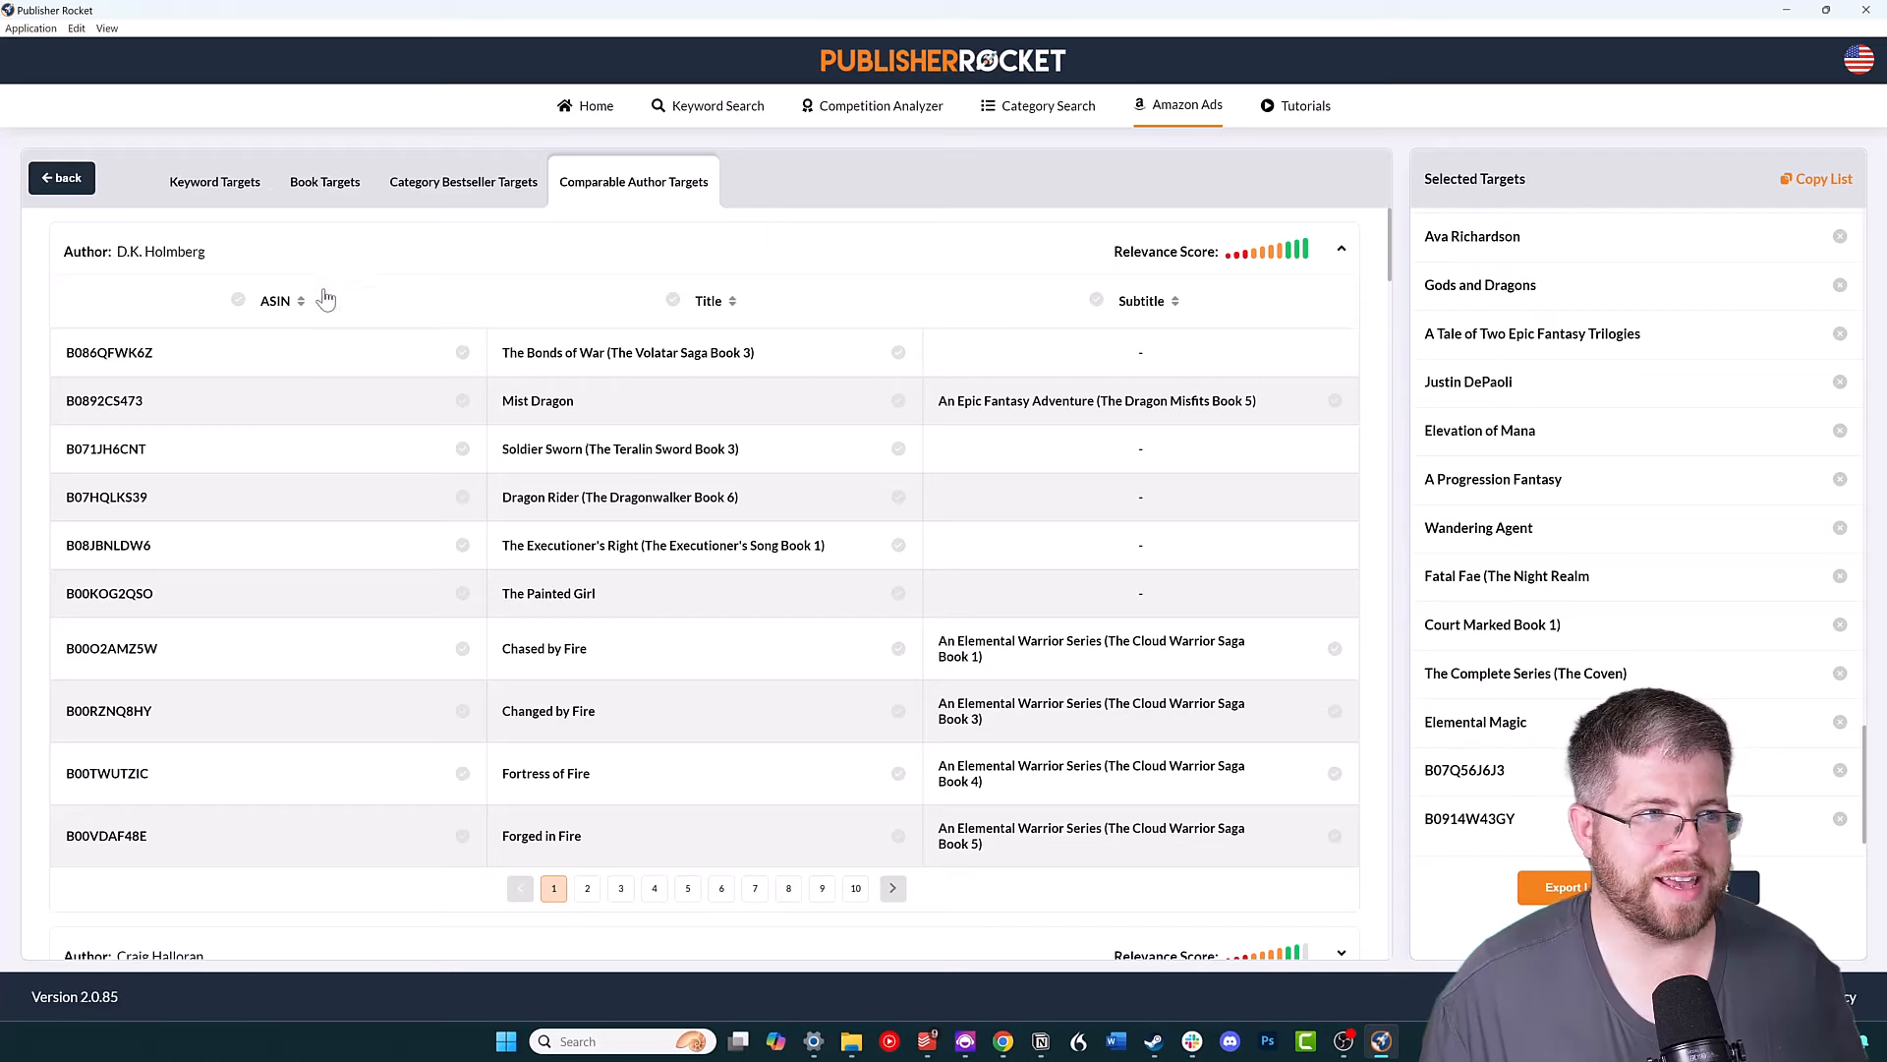
{"action": "left_click", "coordinate": [202, 254]}
{"action": "left_click", "coordinate": [202, 254]}
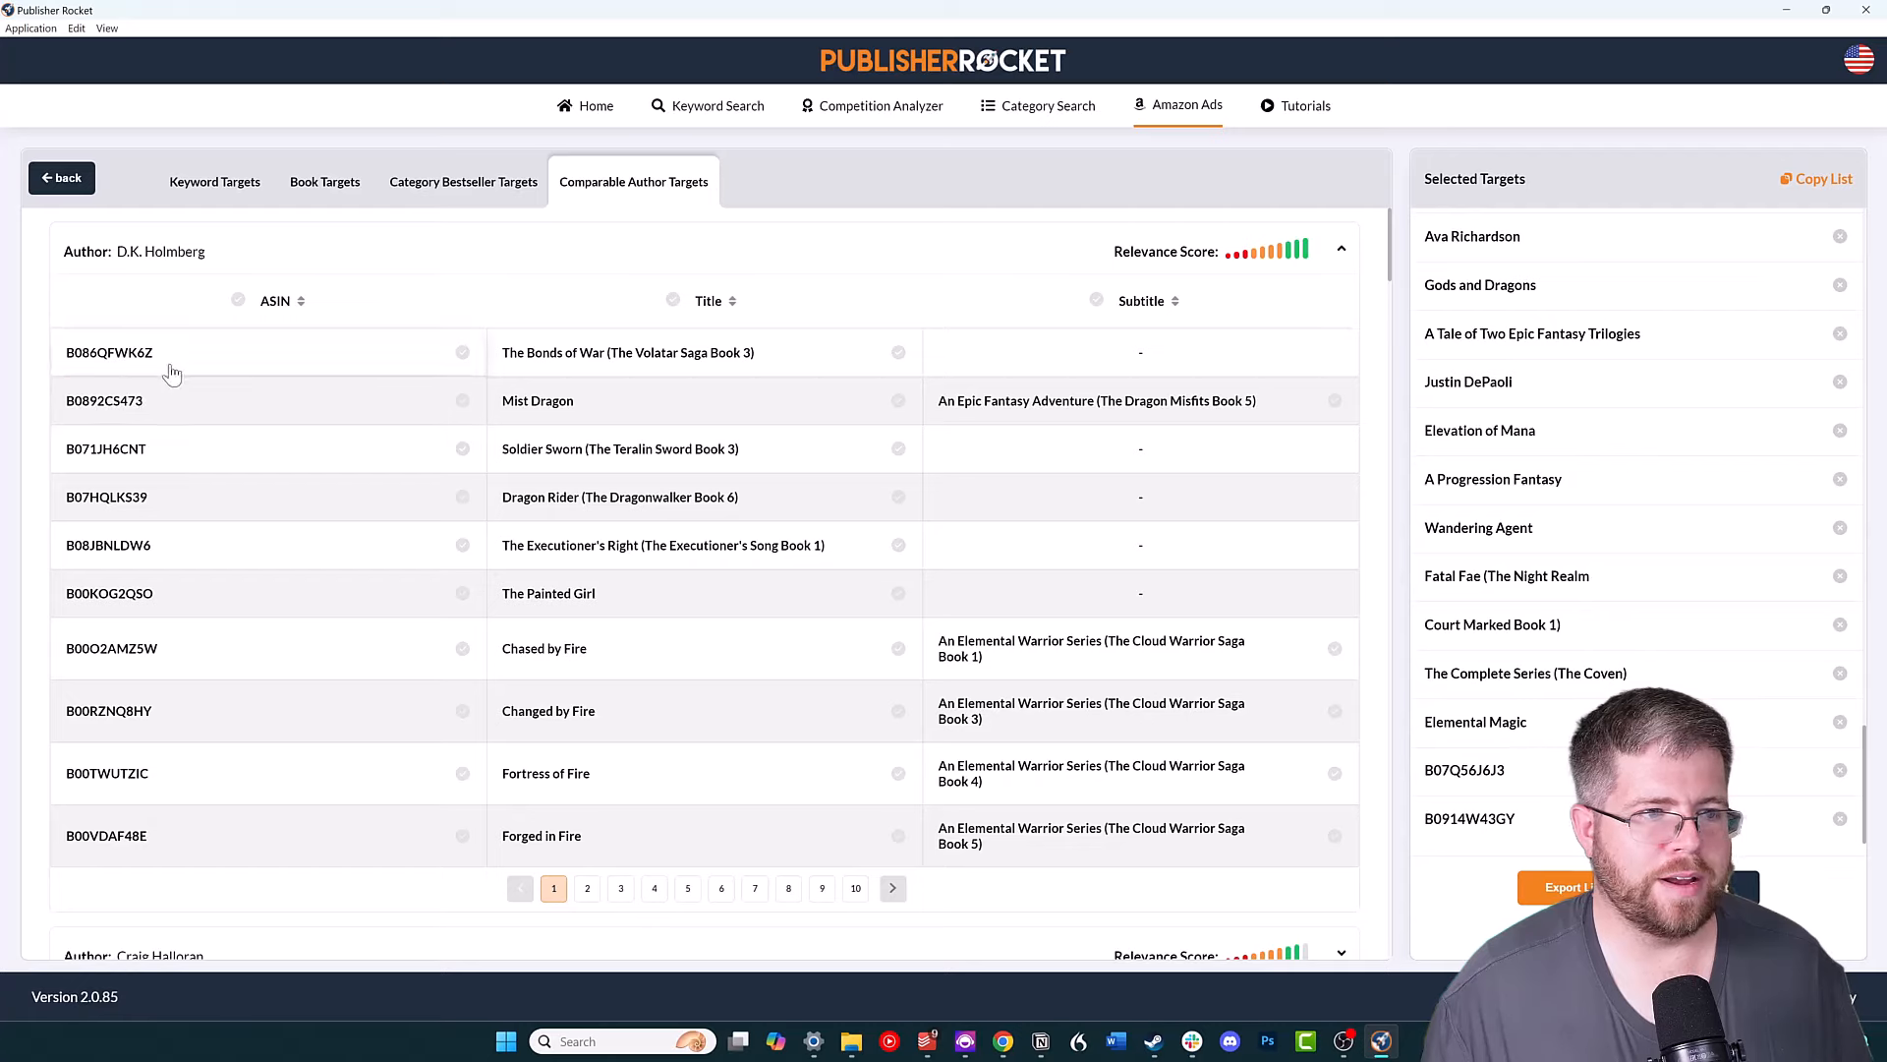
{"action": "left_click", "coordinate": [167, 363]}
{"action": "left_click", "coordinate": [843, 365]}
{"action": "left_click", "coordinate": [1012, 403]}
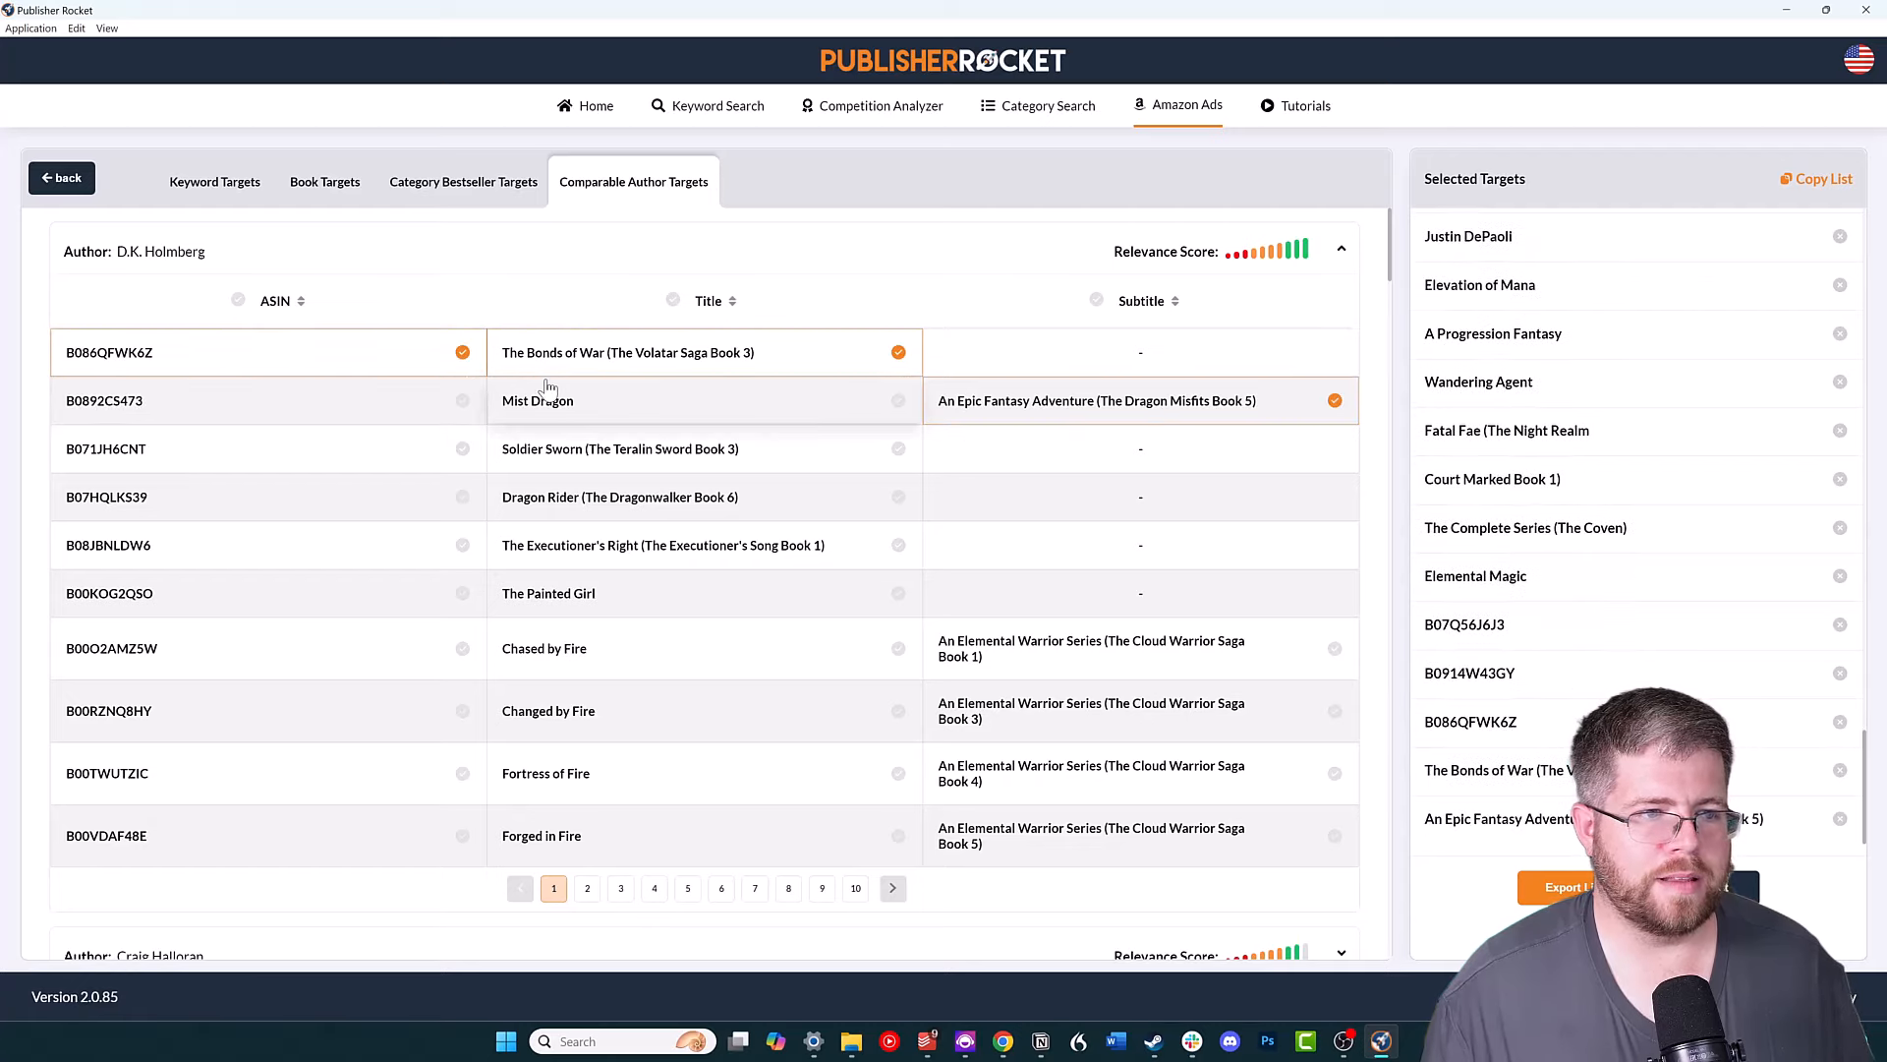
{"action": "left_click", "coordinate": [629, 403]}
{"action": "left_click", "coordinate": [265, 405]}
{"action": "left_click", "coordinate": [288, 464]}
{"action": "left_click", "coordinate": [801, 460]}
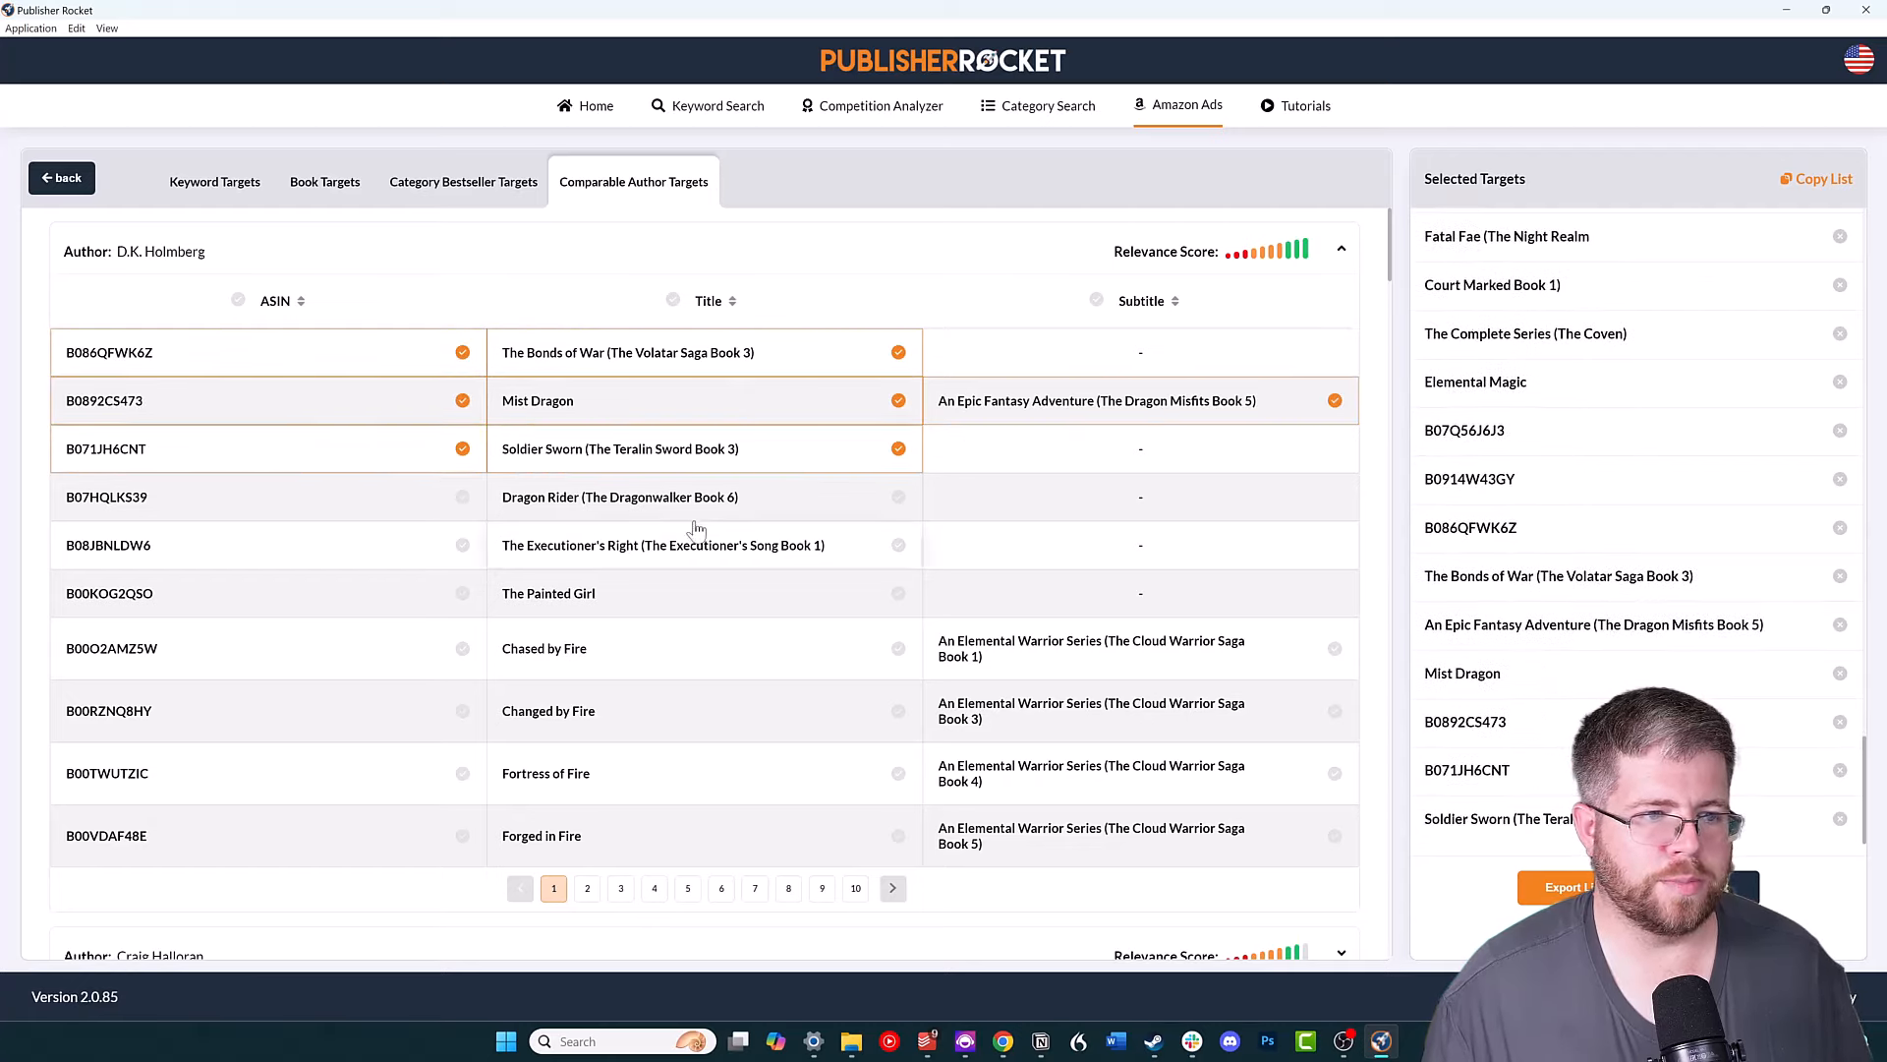
Select the ASINs and titles of Dragon Rider, The Executioner's Right, The Painted Girl and Chased by Fire.
{"action": "left_click", "coordinate": [696, 506]}
{"action": "left_click", "coordinate": [379, 506]}
{"action": "left_click", "coordinate": [398, 557]}
{"action": "left_click", "coordinate": [763, 553]}
{"action": "left_click", "coordinate": [767, 637]}
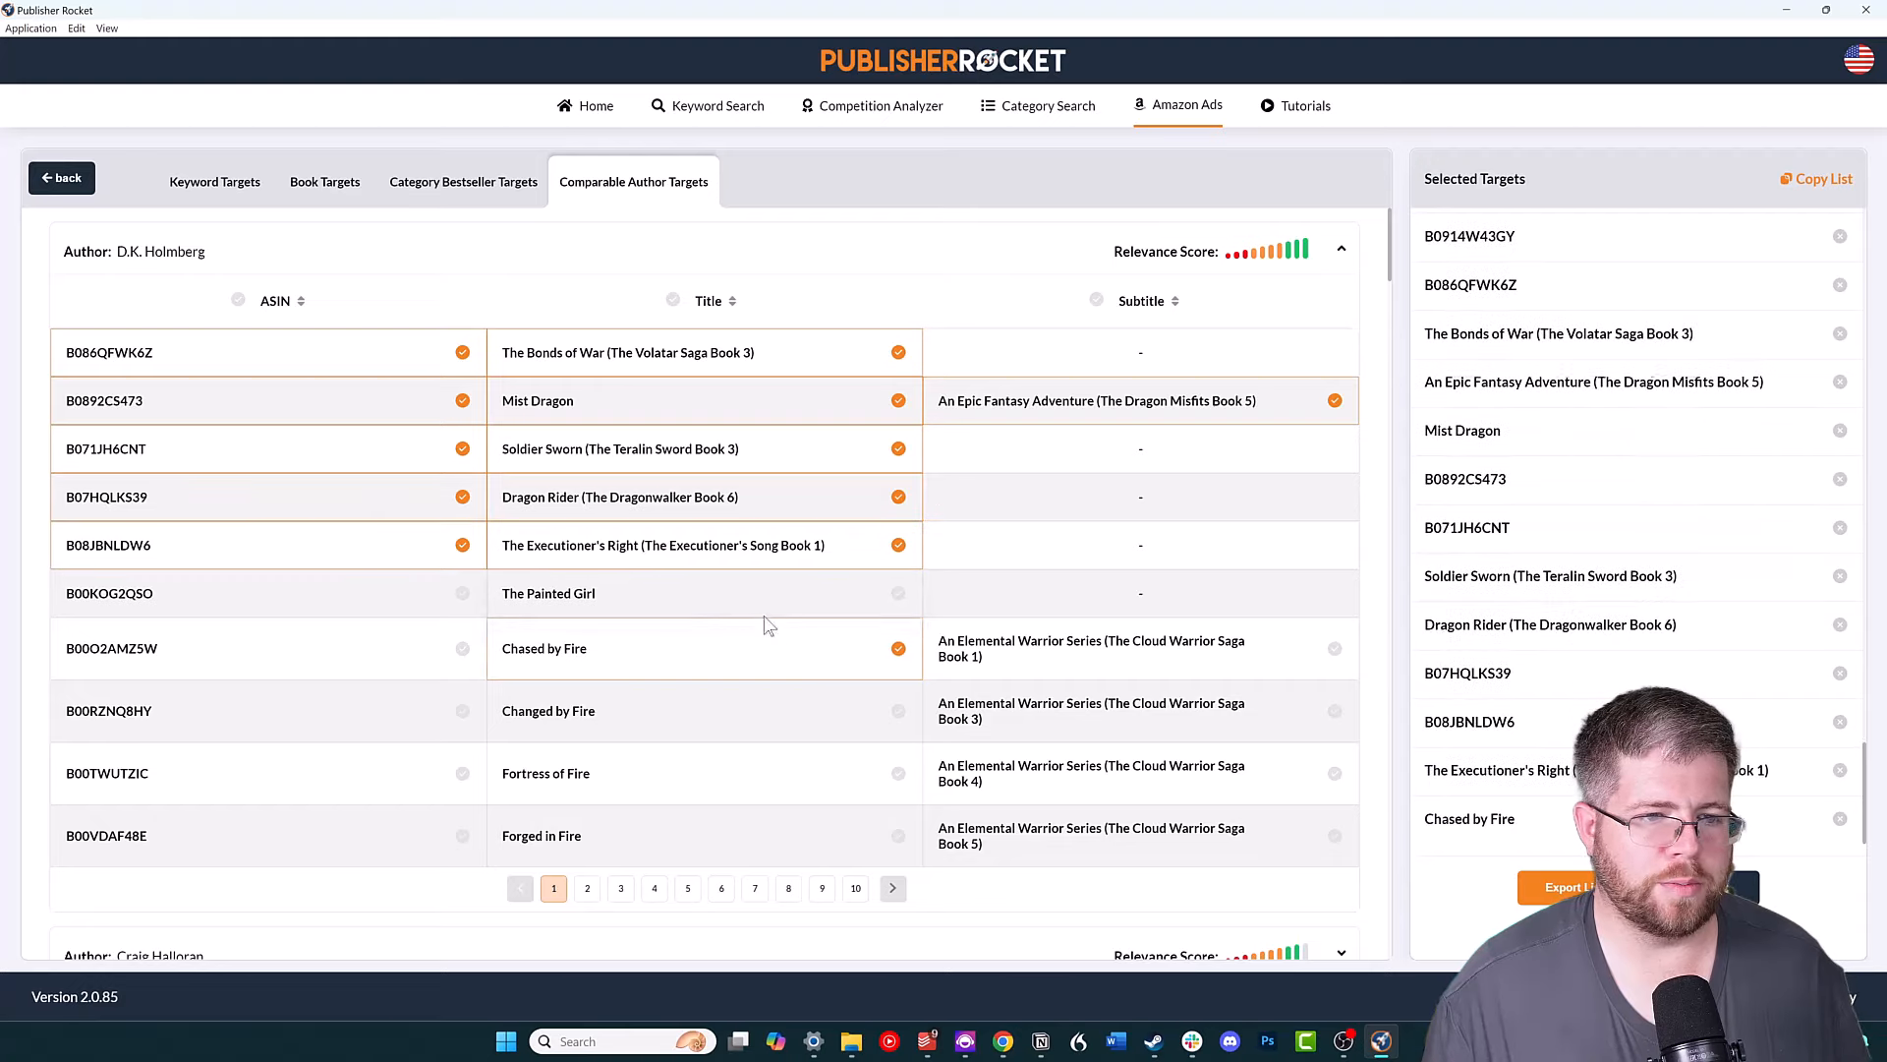
{"action": "left_click", "coordinate": [757, 594]}
{"action": "left_click", "coordinate": [379, 602]}
{"action": "left_click", "coordinate": [368, 642]}
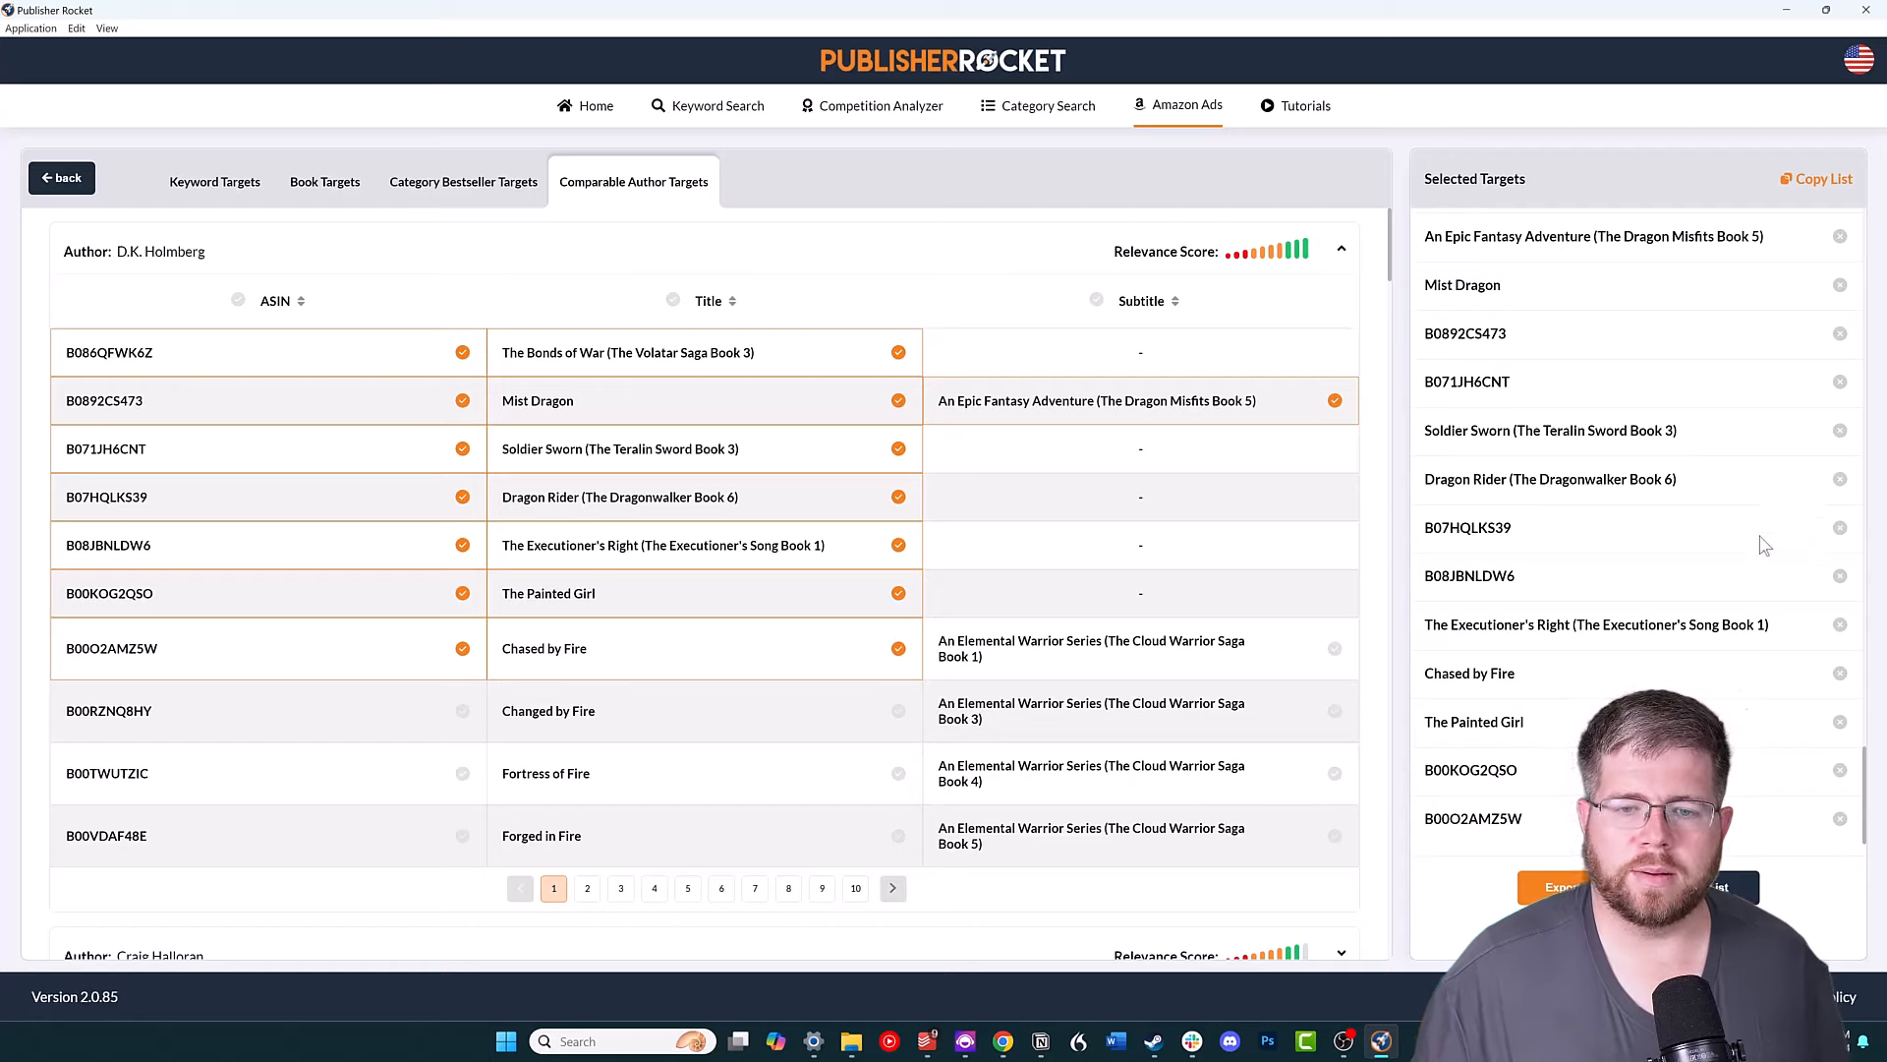
Review the selected targets back to the first entry and return to the Amazon Ads project overview.
{"action": "scroll", "coordinate": [1765, 546], "scroll_direction": "up", "scroll_amount": 20}
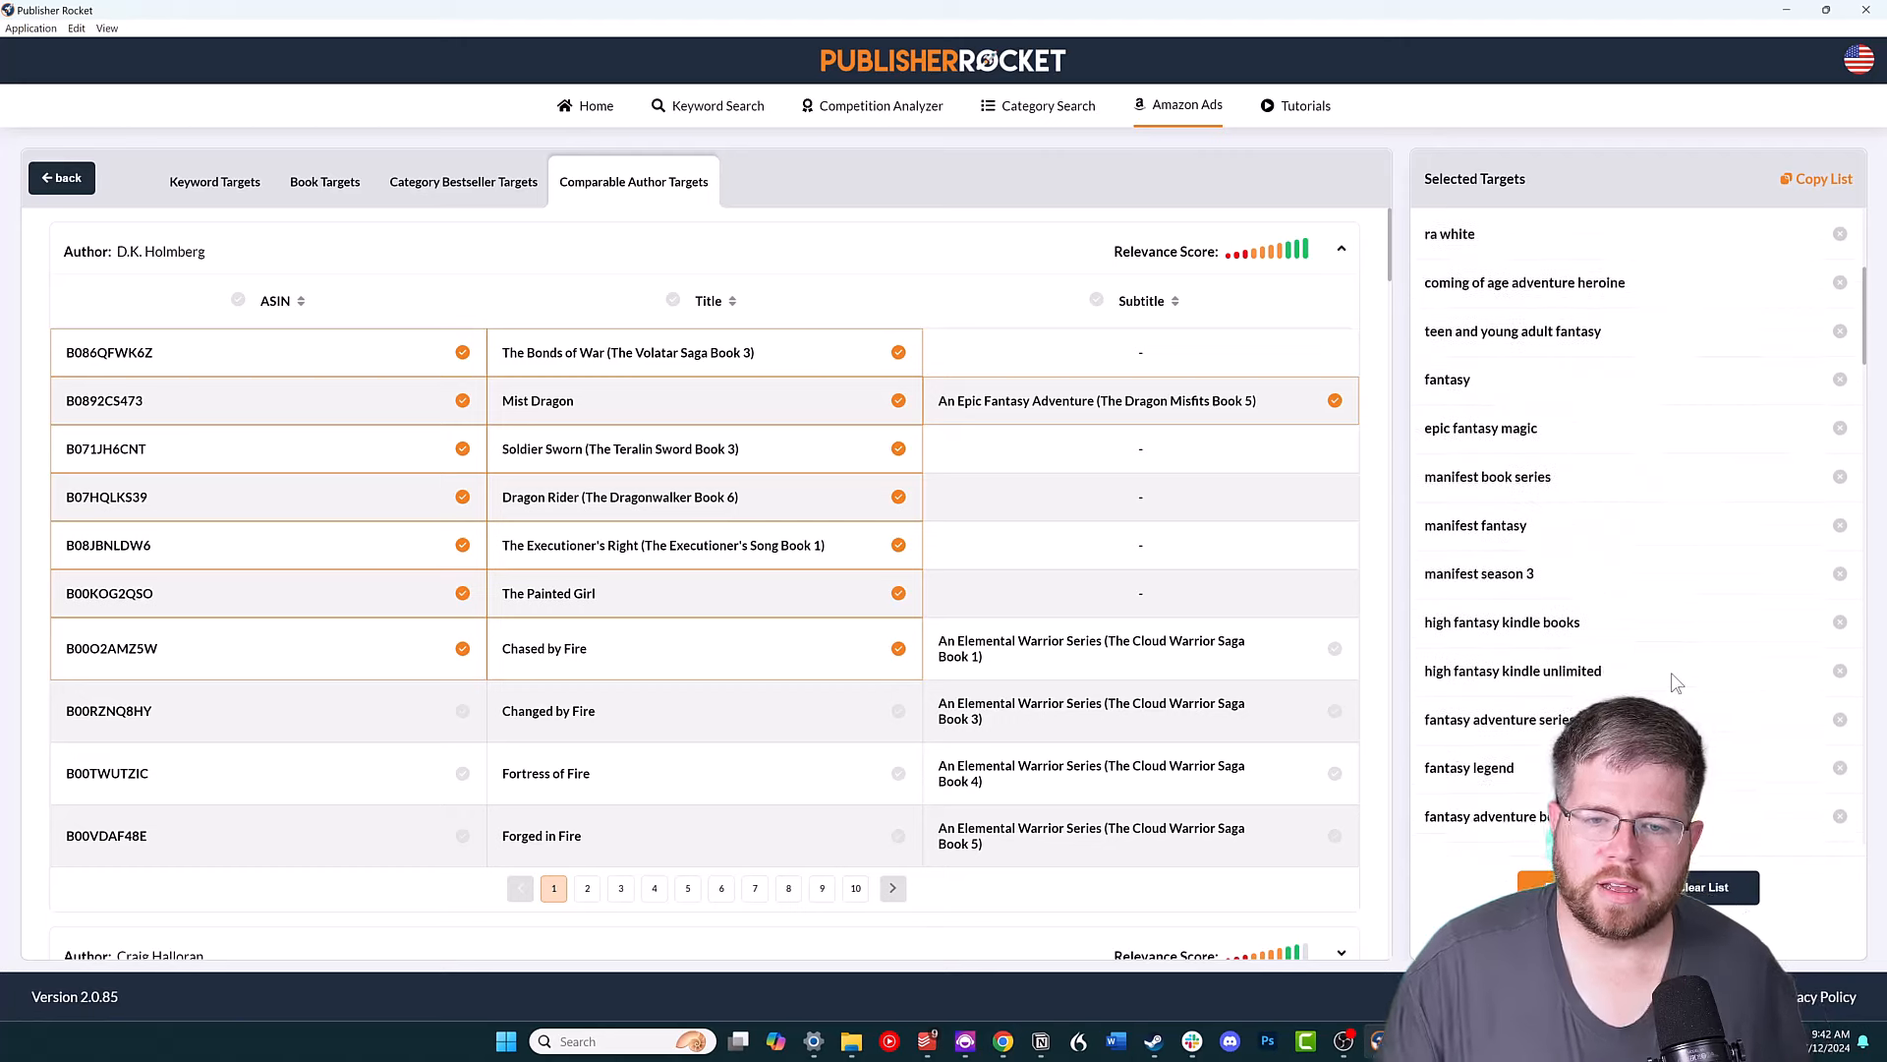
{"action": "scroll", "coordinate": [1675, 682], "scroll_direction": "up", "scroll_amount": 4}
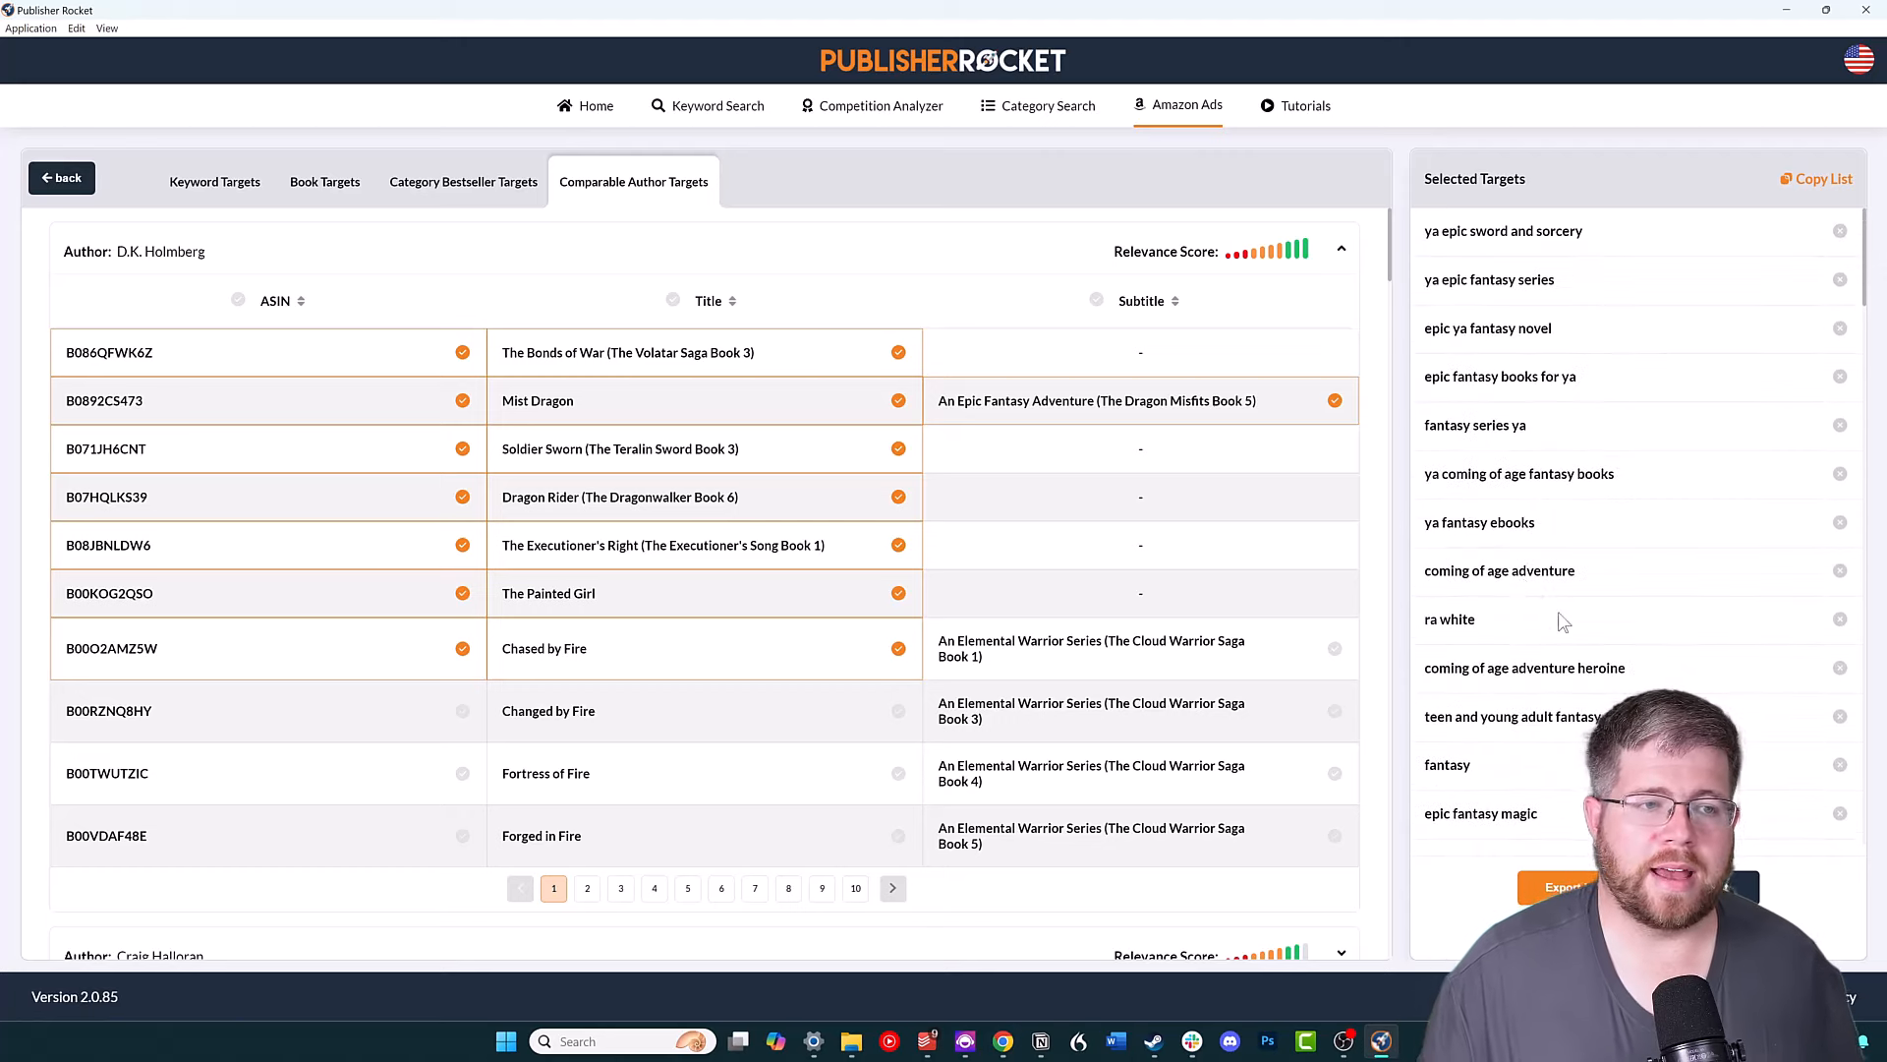
{"action": "left_click", "coordinate": [69, 179]}
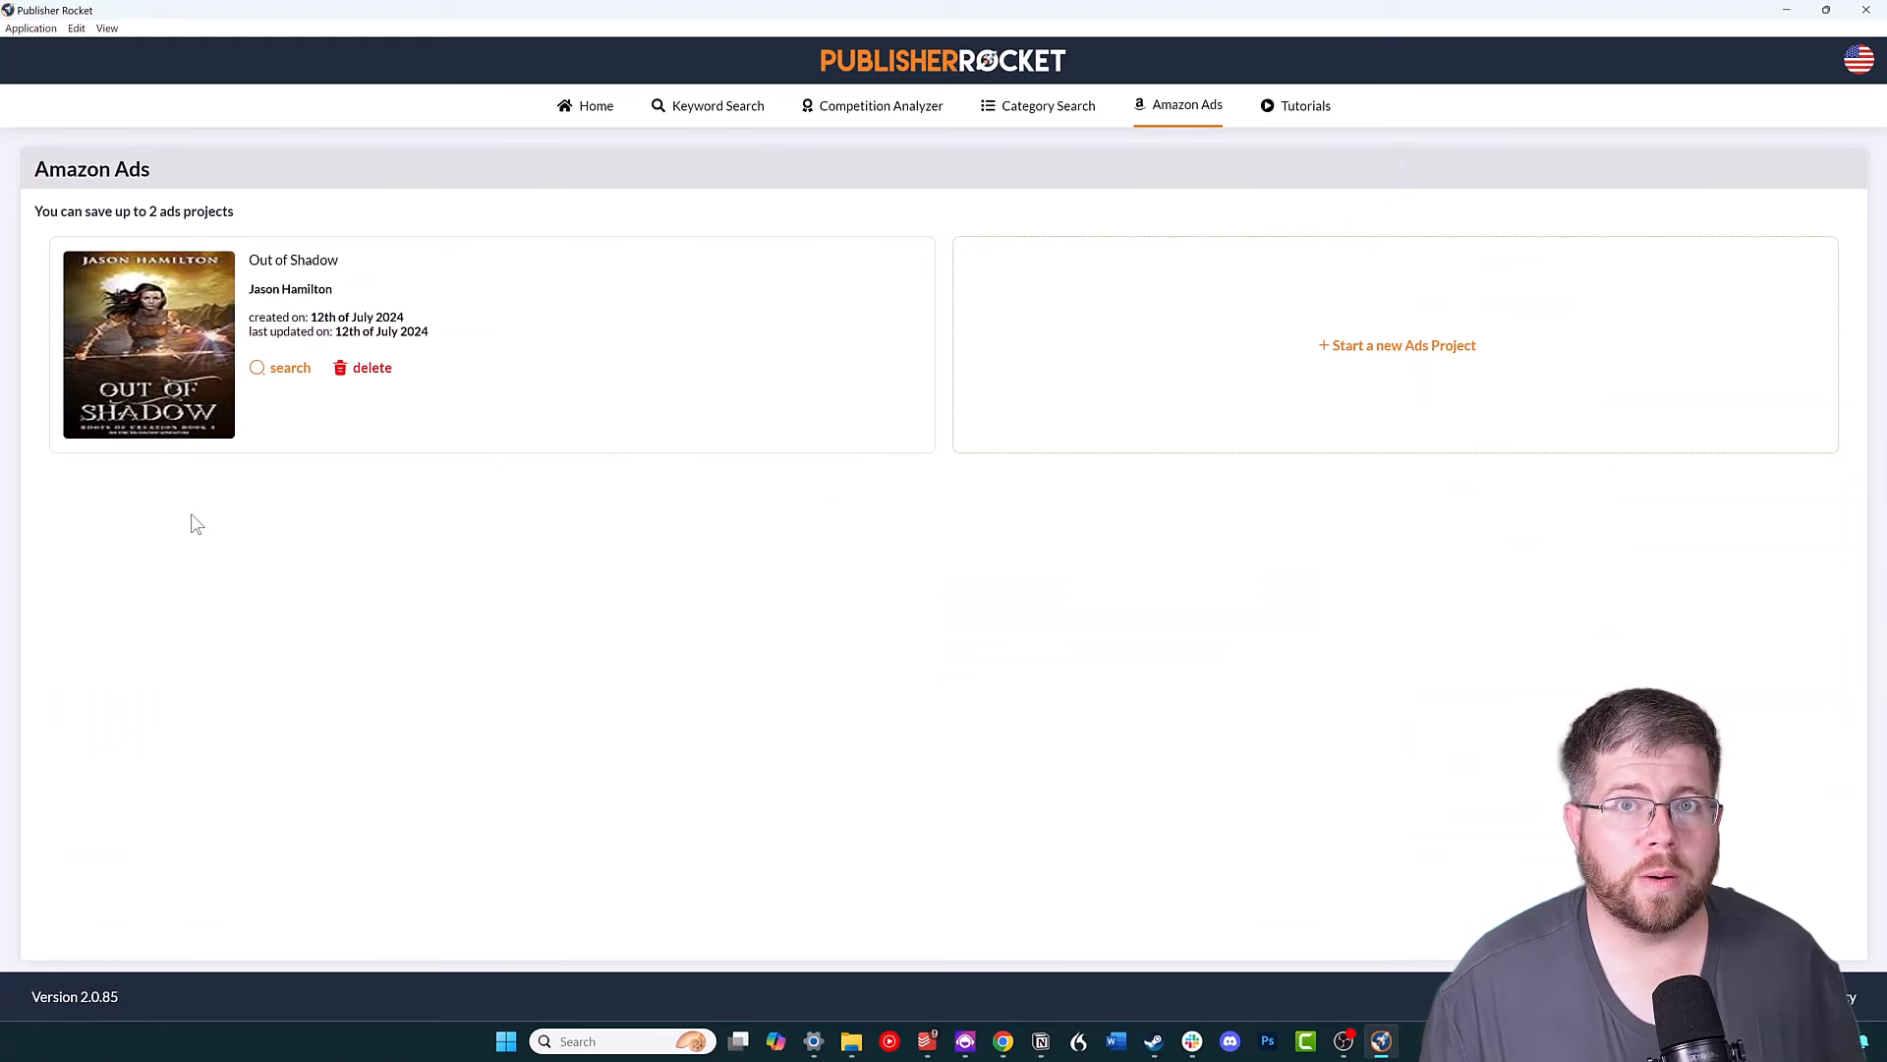
Start a new ads project, switch to Amazon in the browser and copy the ASIN B01MSA1LNA from the address of First Year (The Black Mage Book 1).
{"action": "left_click", "coordinate": [1327, 349]}
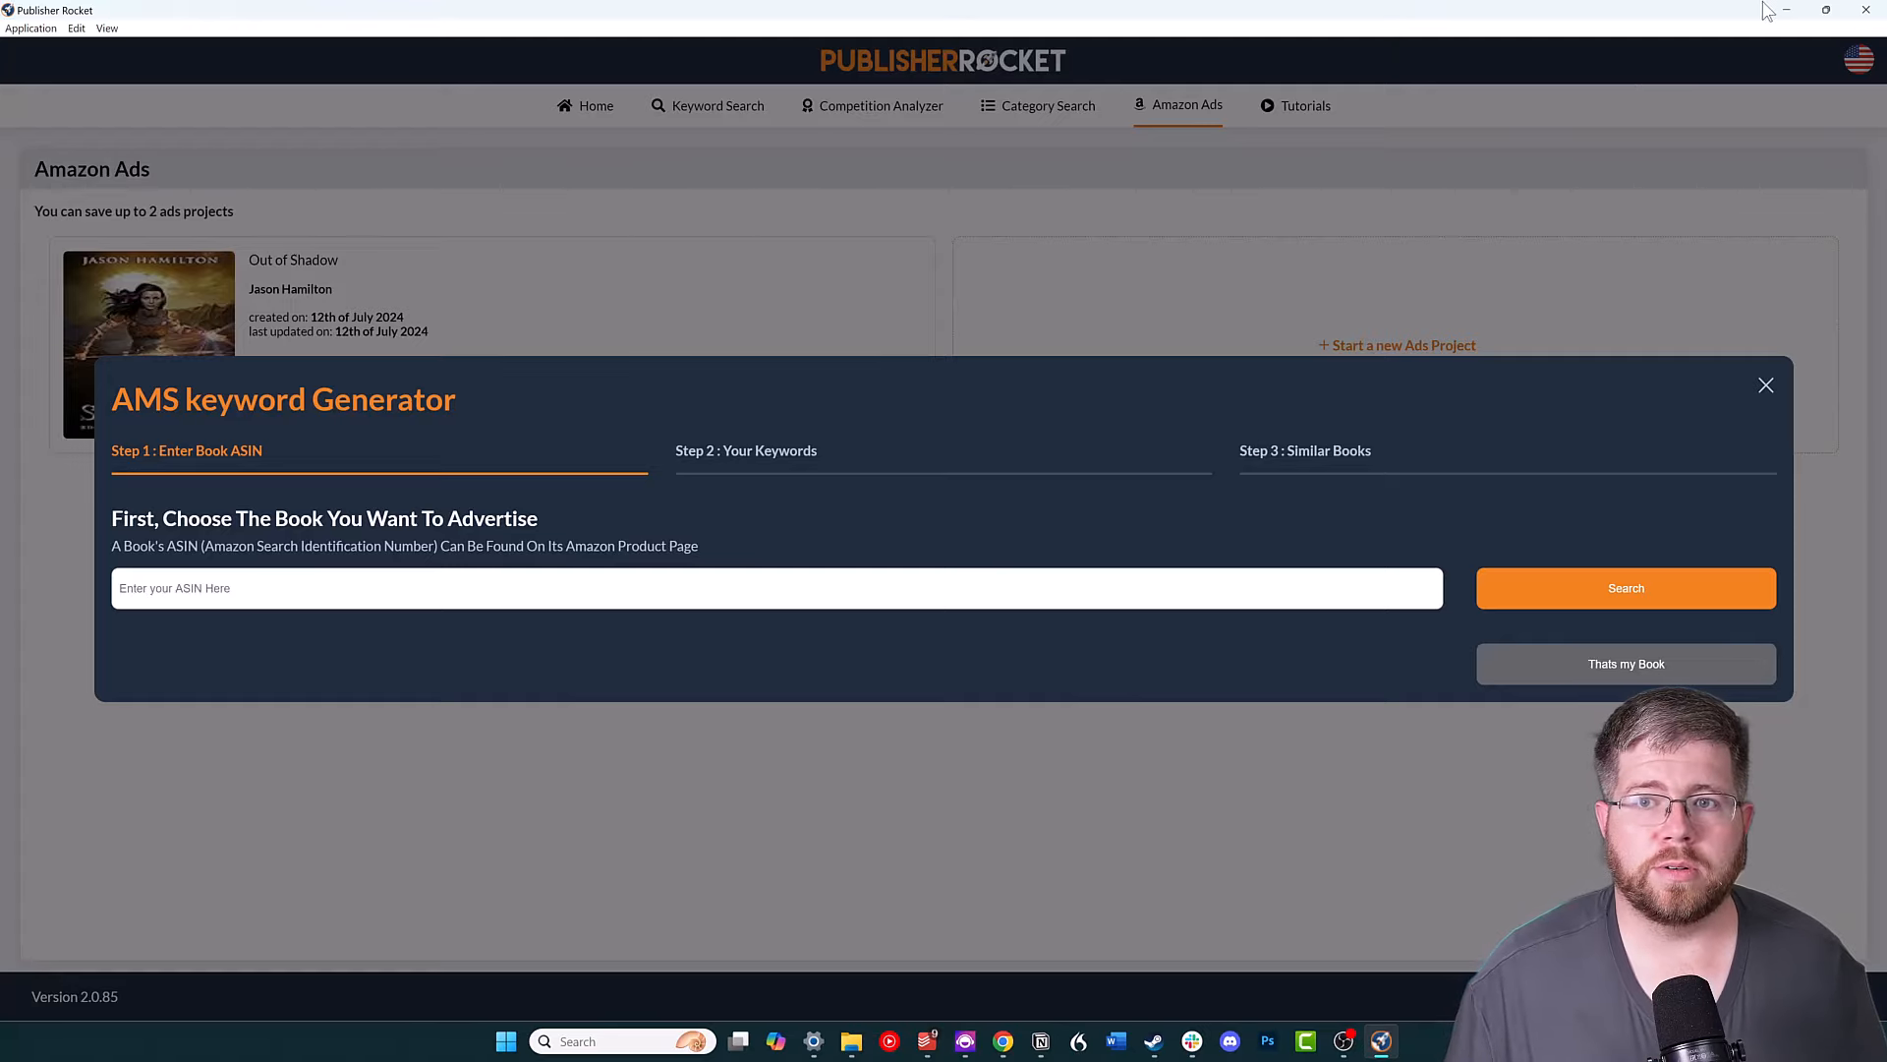
{"action": "left_click", "coordinate": [1787, 10]}
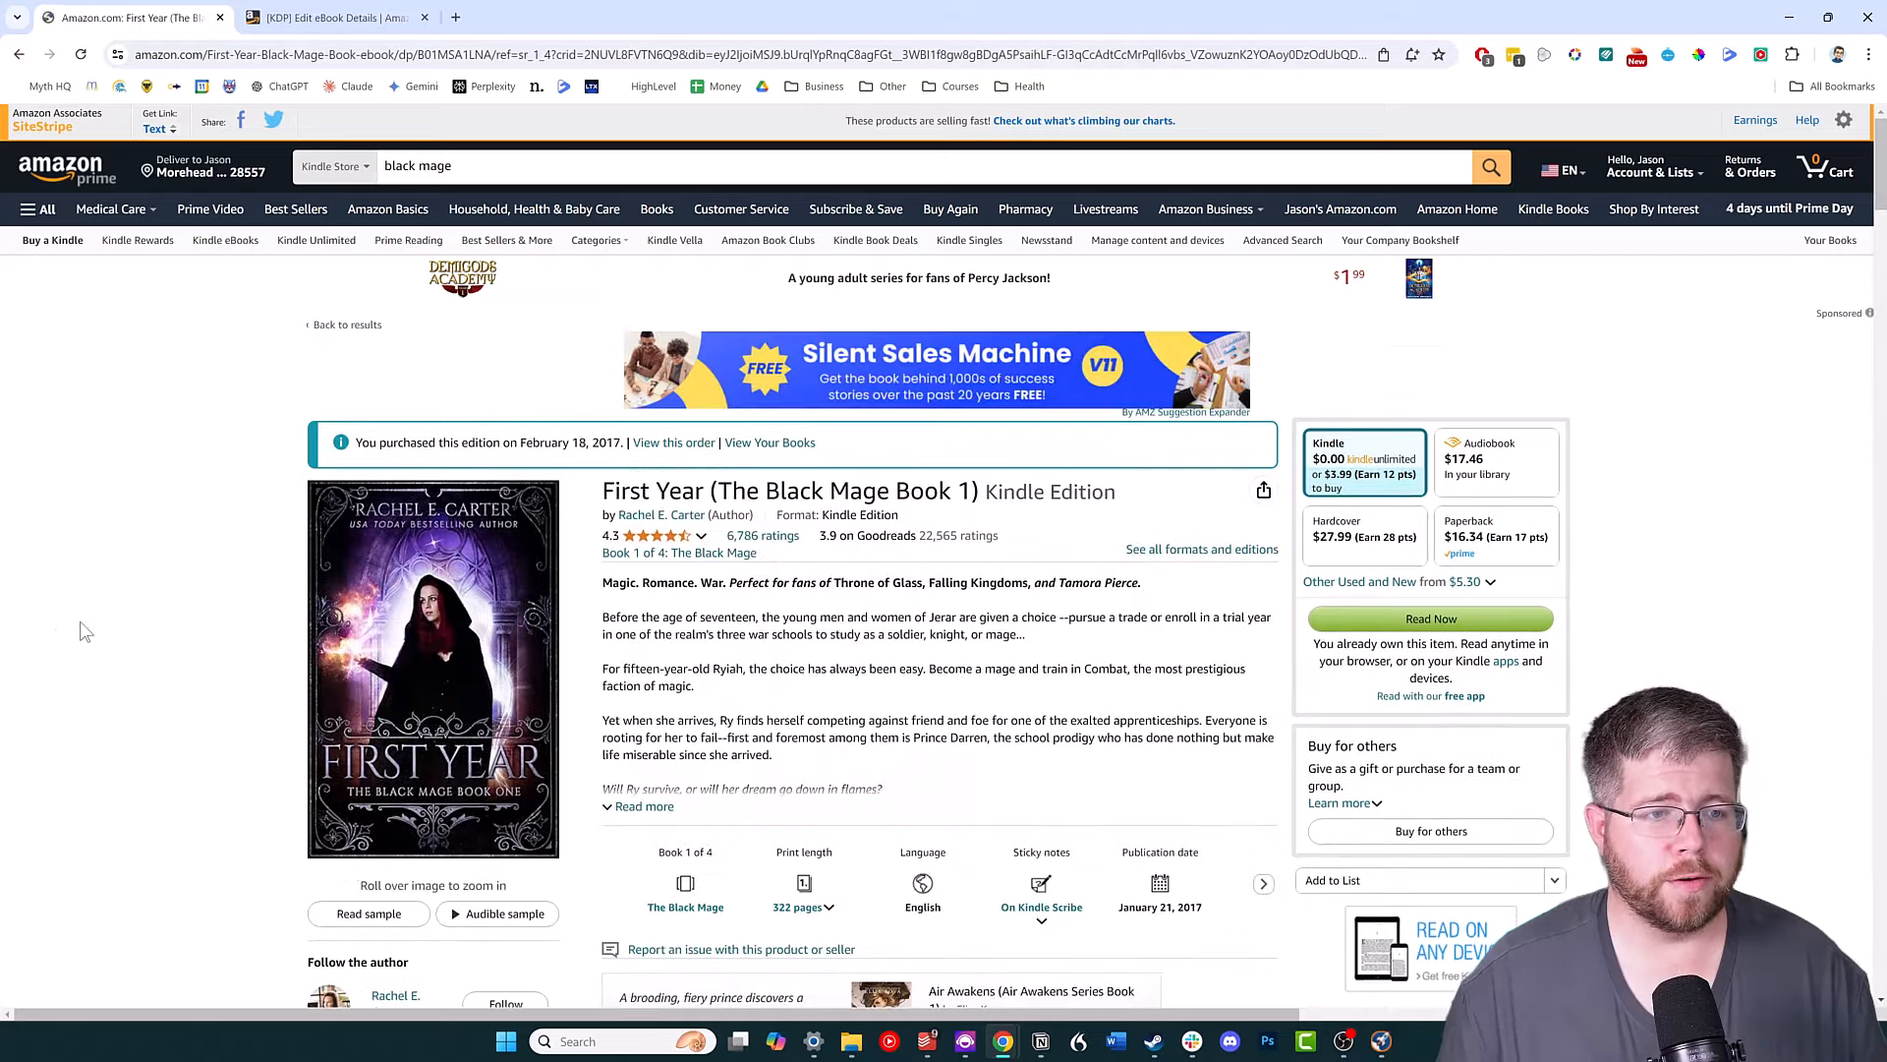
{"action": "scroll", "coordinate": [84, 632], "scroll_direction": "down", "scroll_amount": 2}
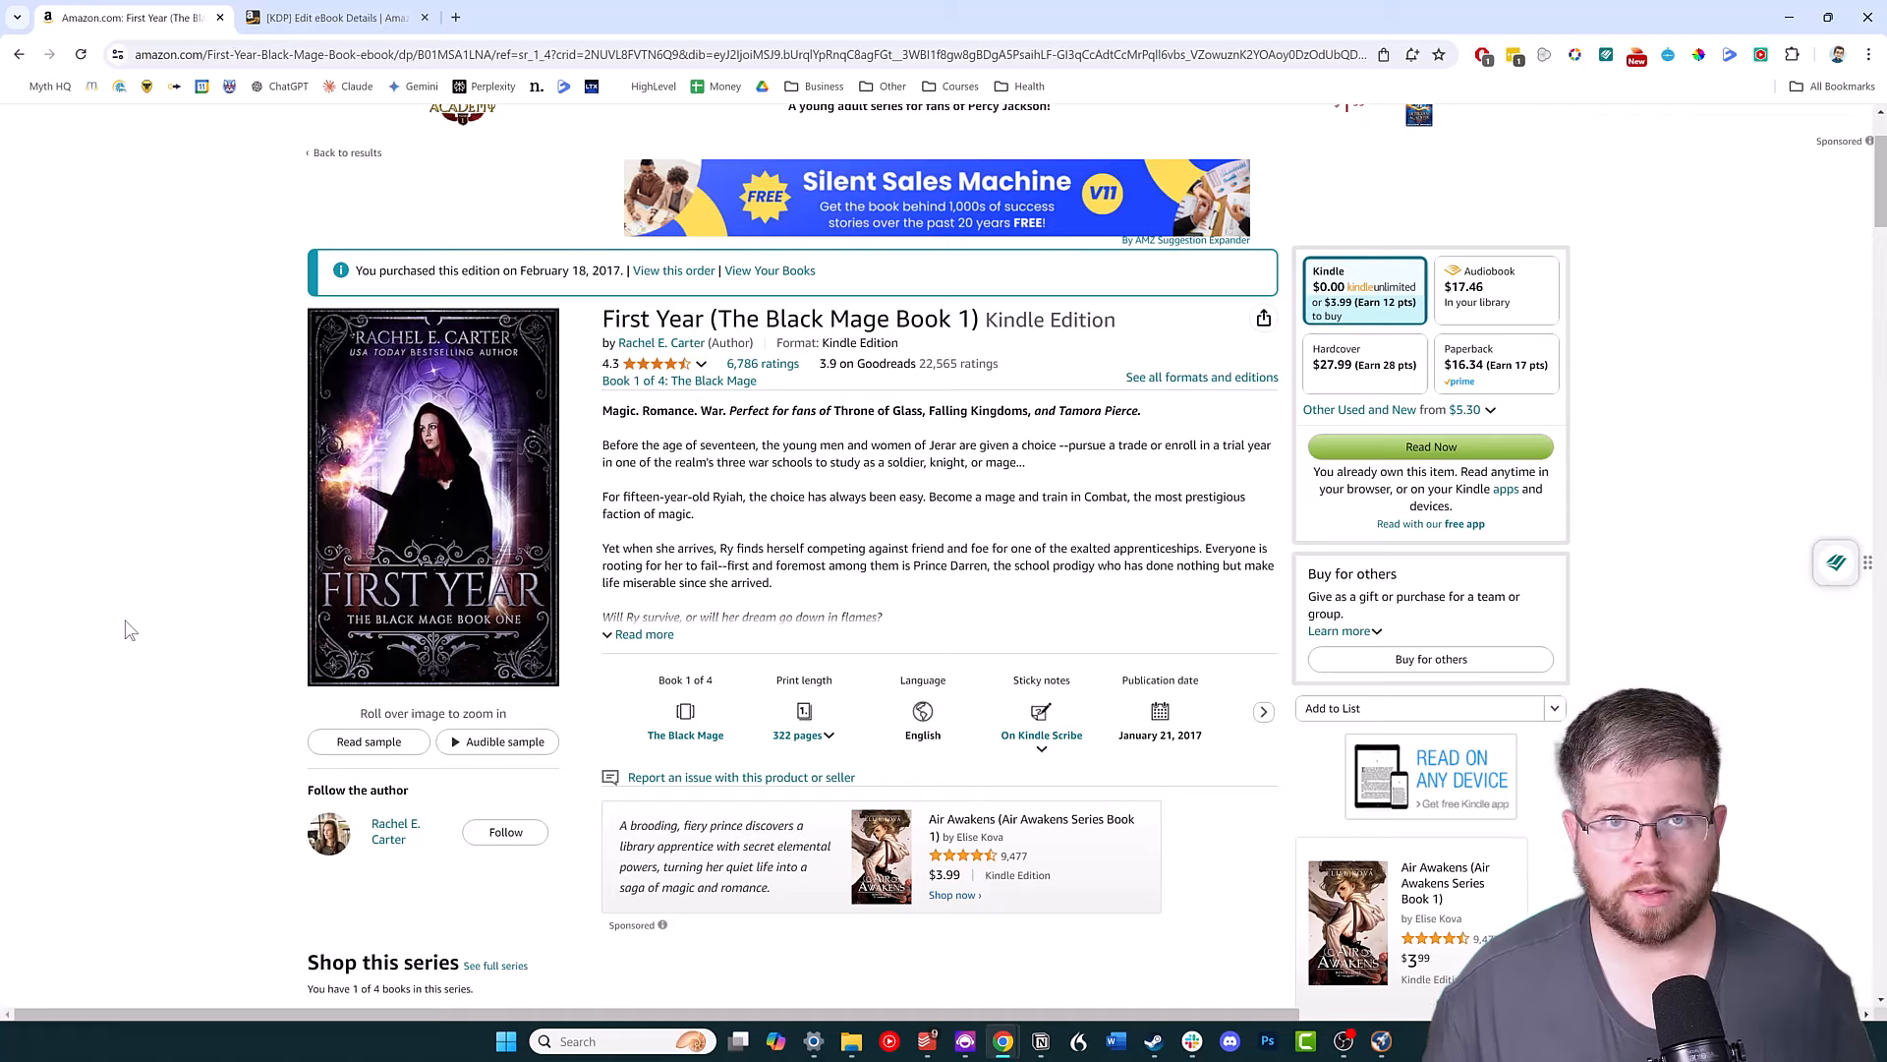
{"action": "mouse_move", "coordinate": [331, 421]}
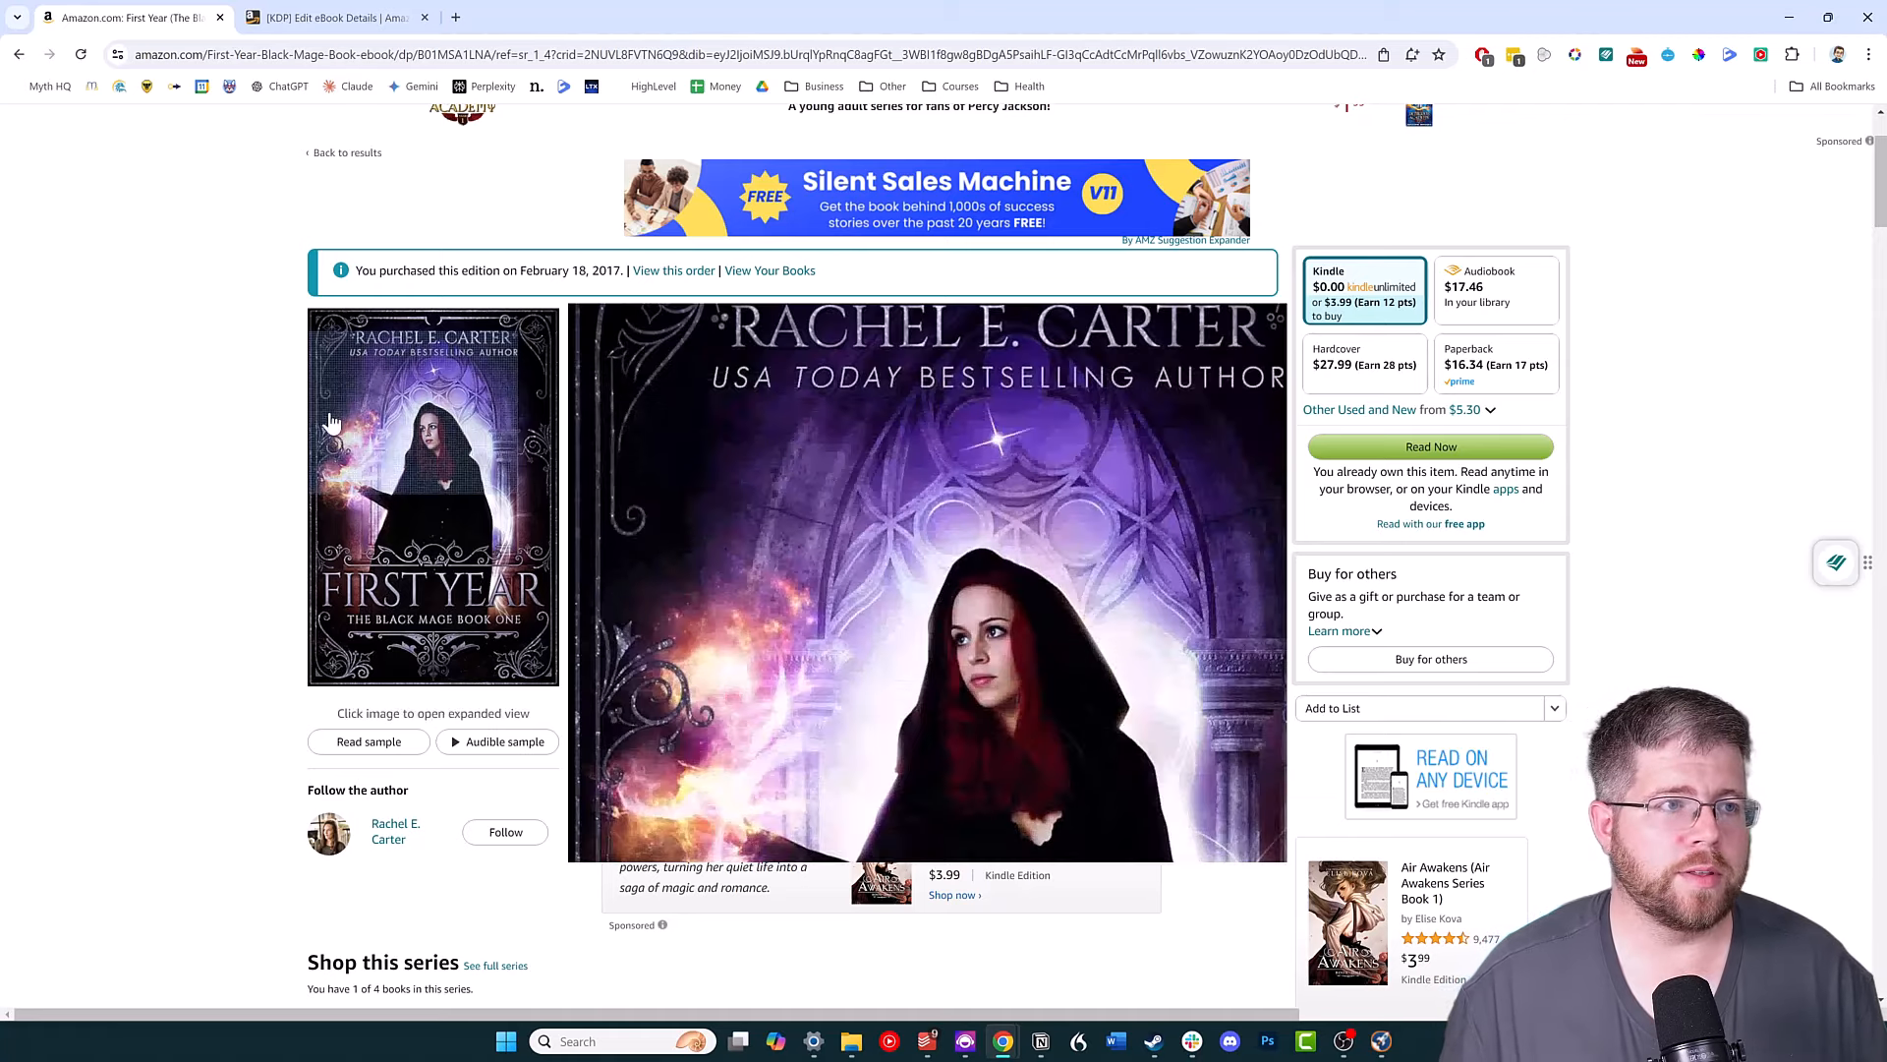
{"action": "left_click", "coordinate": [522, 54]}
{"action": "double_click", "coordinate": [522, 54]}
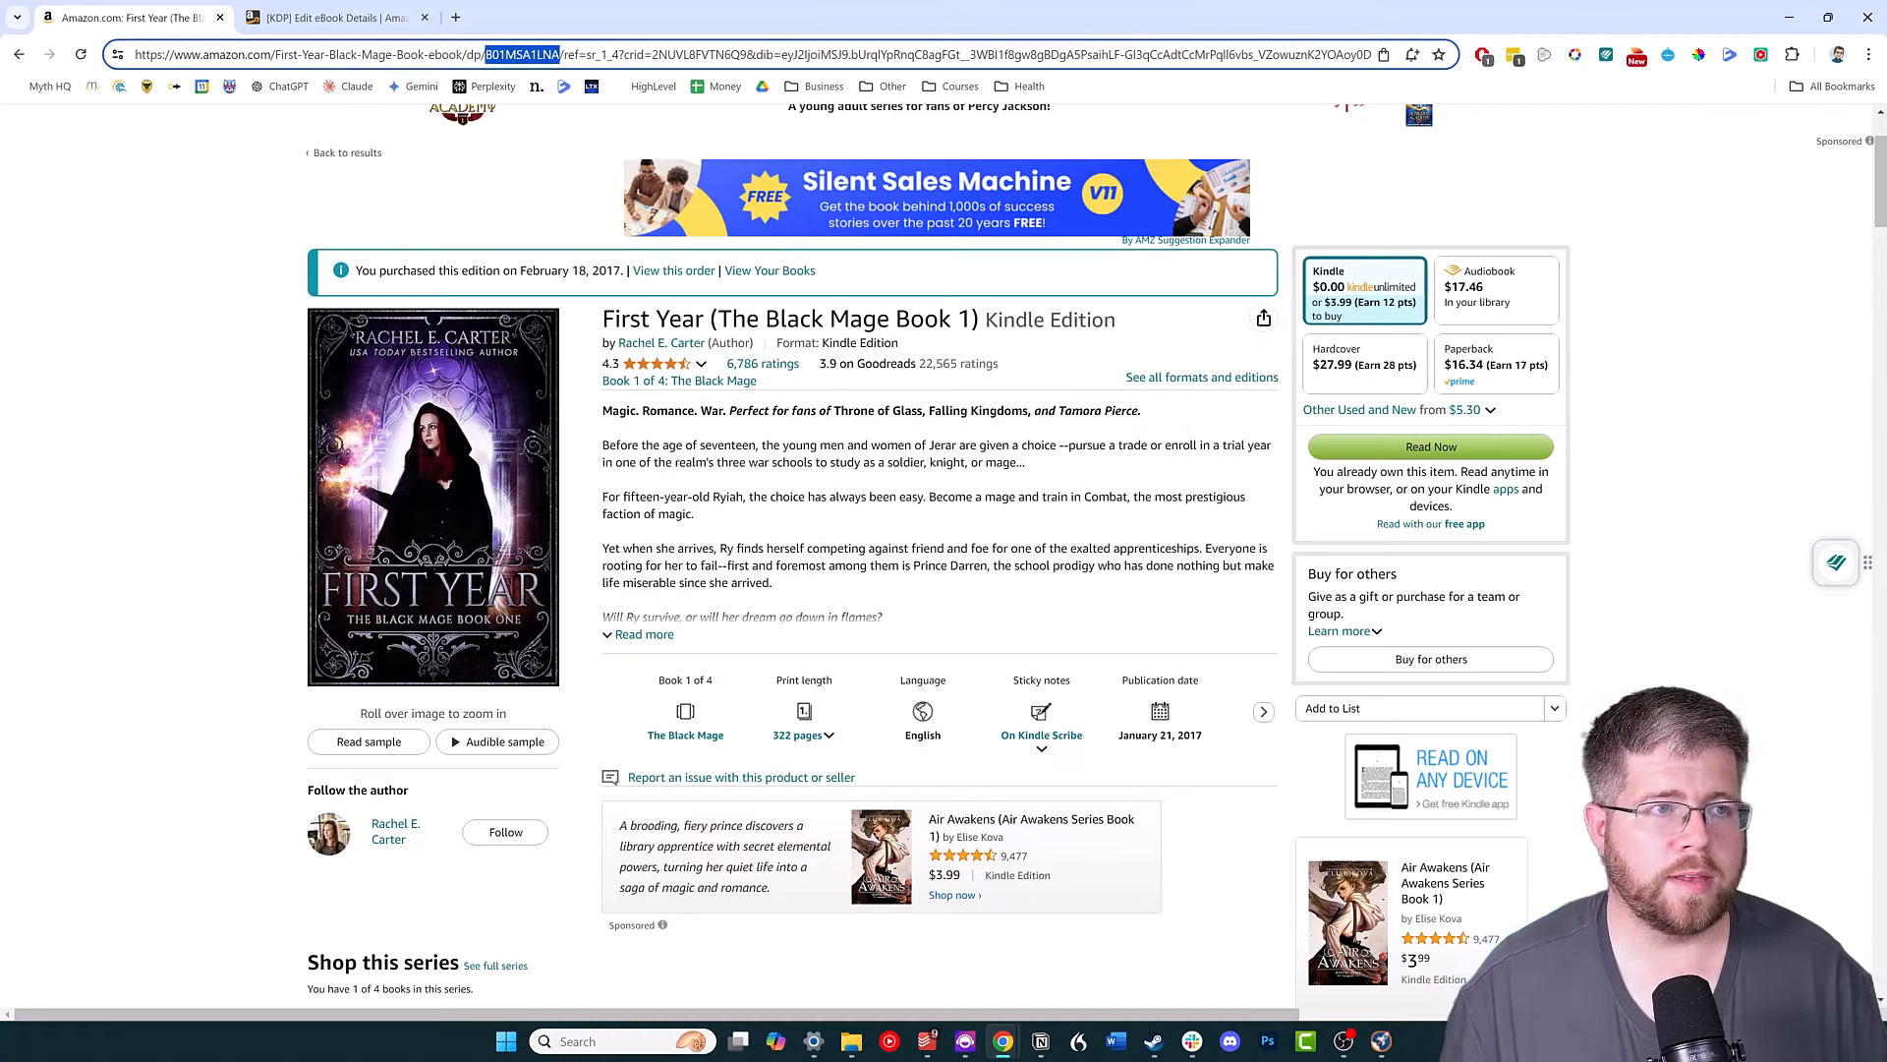
Back in Publisher Rocket, look up ASIN B01MSA1LNA in the AMS keyword Generator and confirm First Year (The Black Mage Book 1) as the book to advertise.
{"action": "left_click", "coordinate": [1386, 1045]}
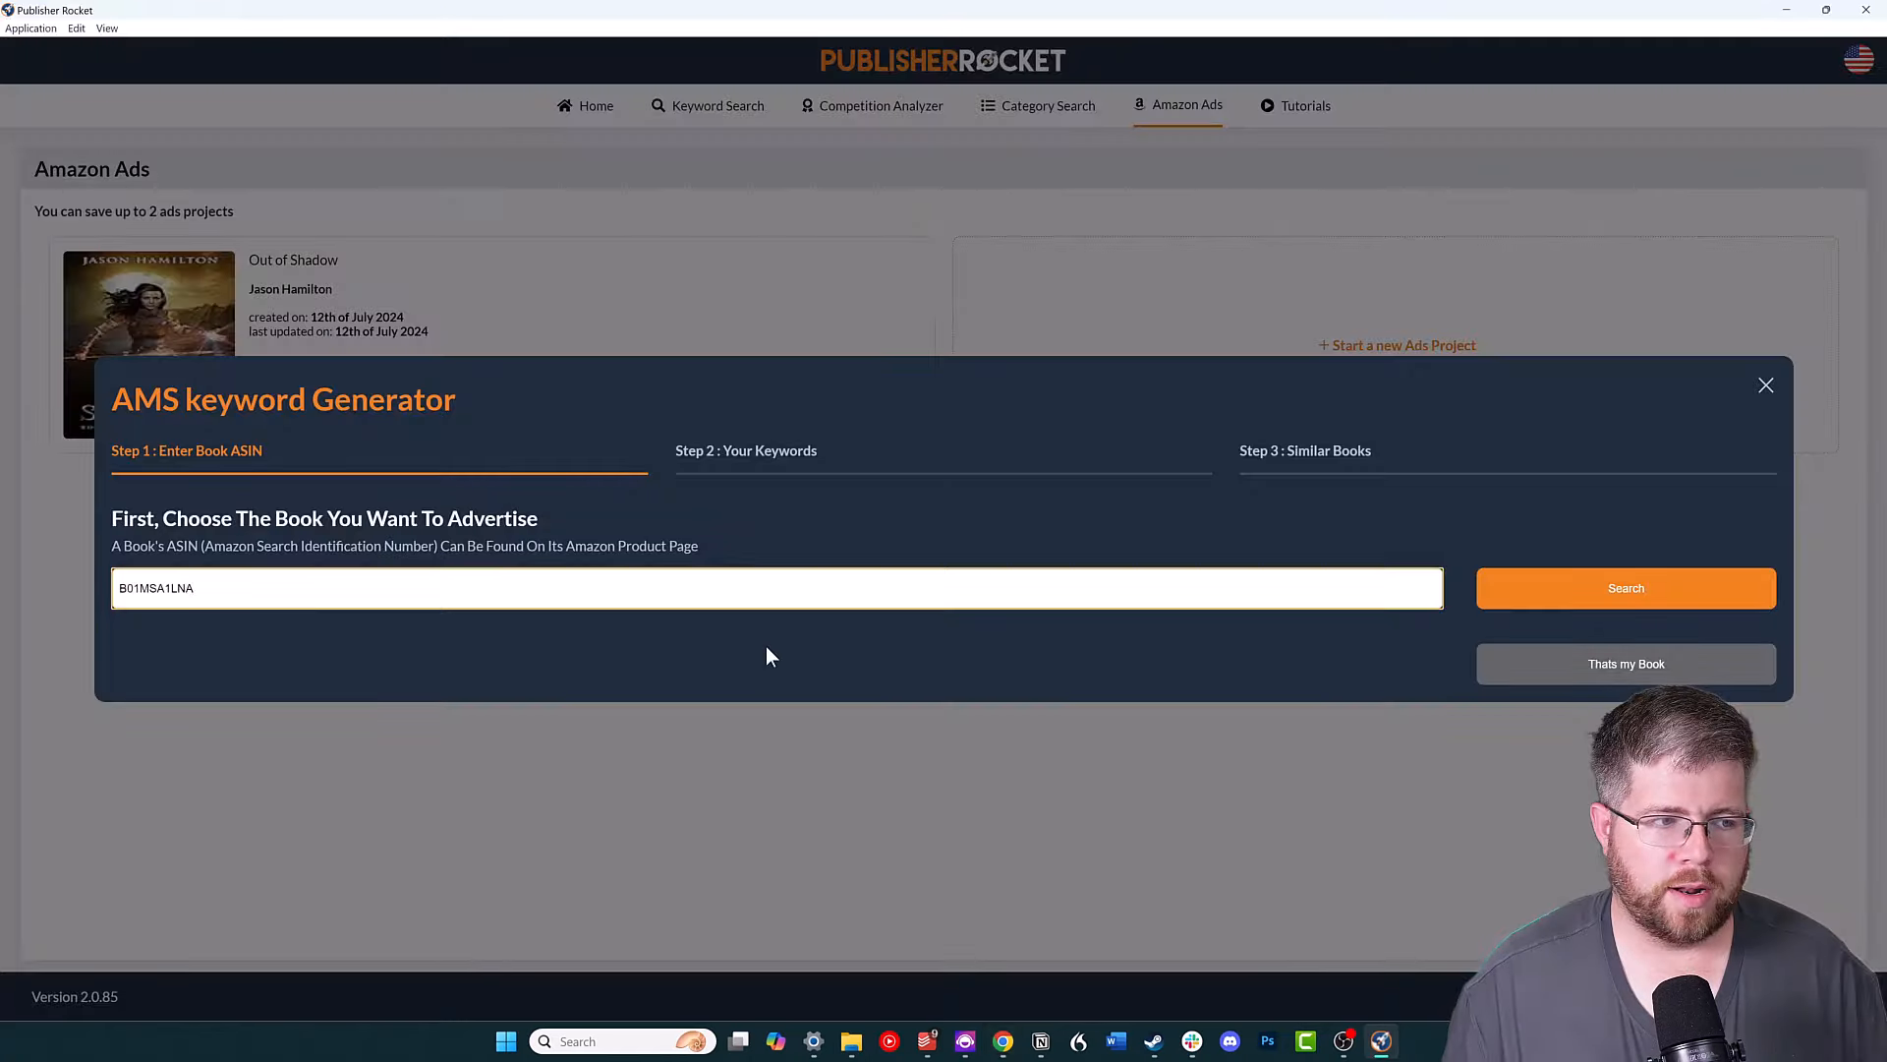
{"action": "left_click", "coordinate": [1610, 587]}
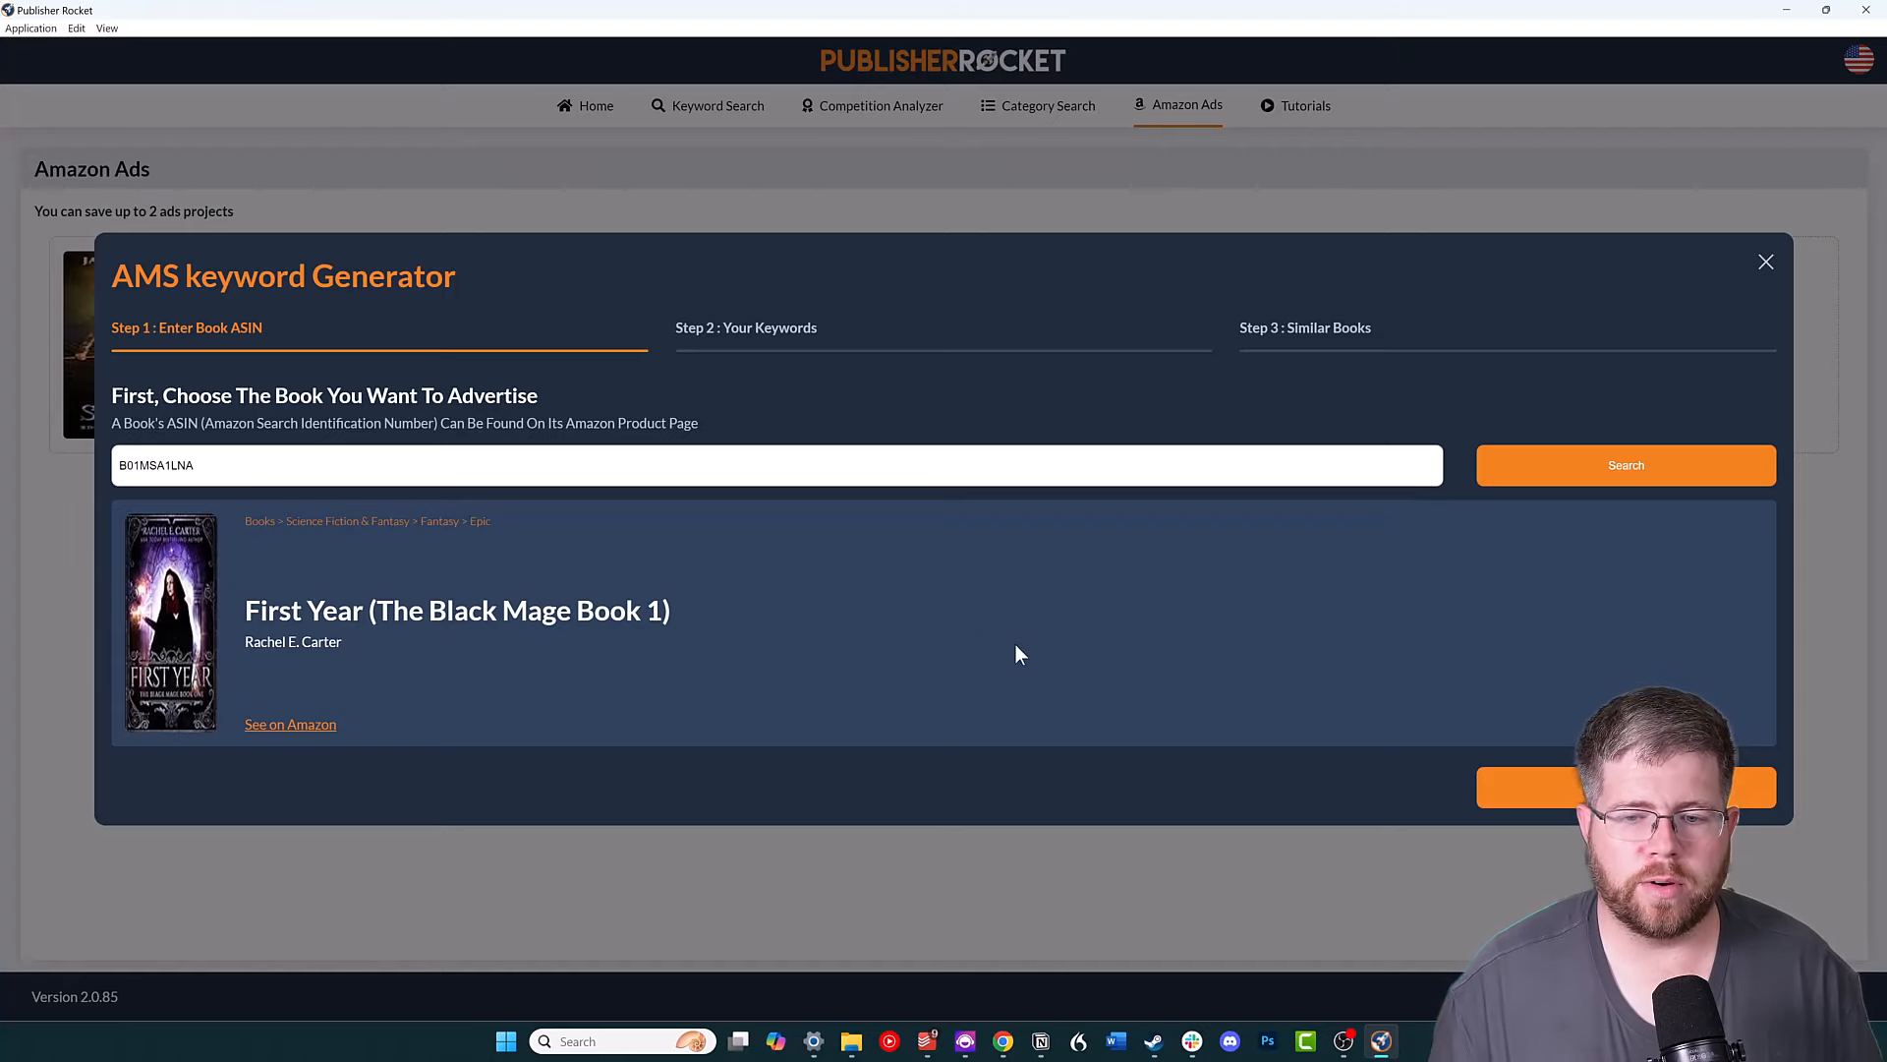
{"action": "left_click", "coordinate": [1535, 798]}
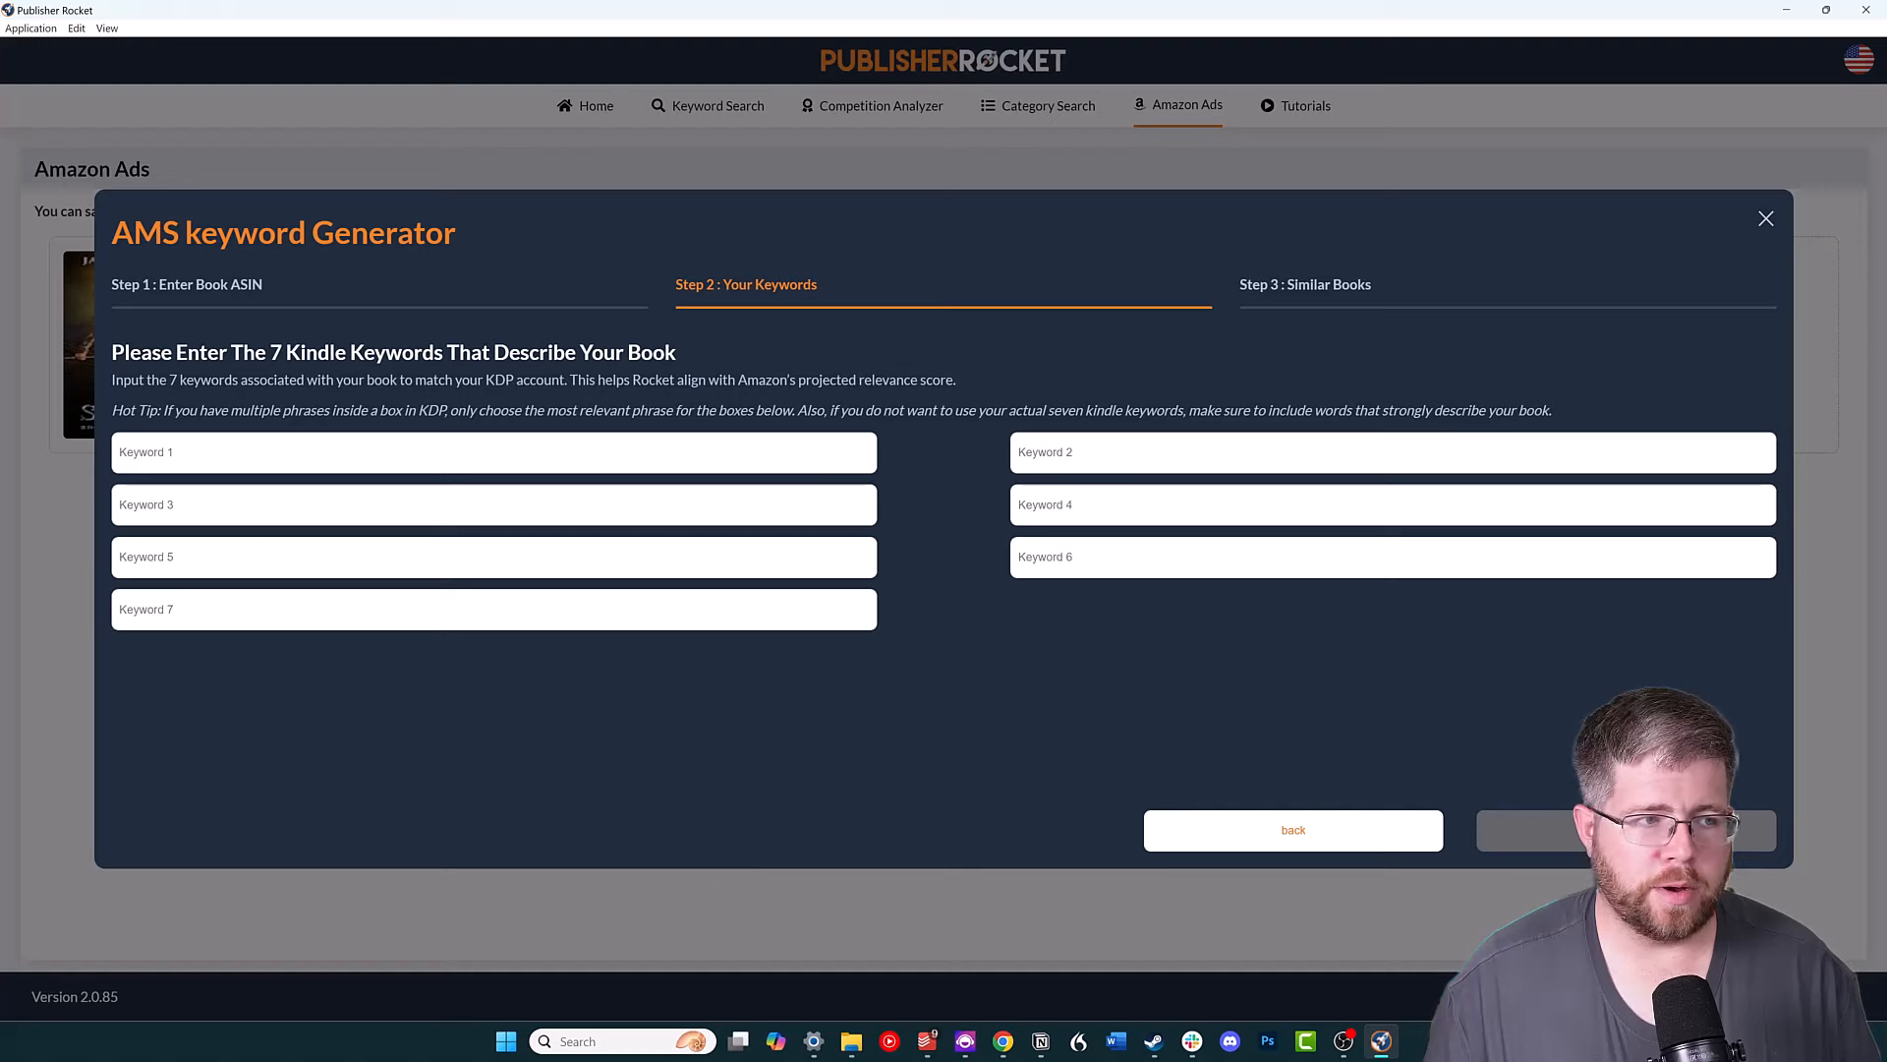